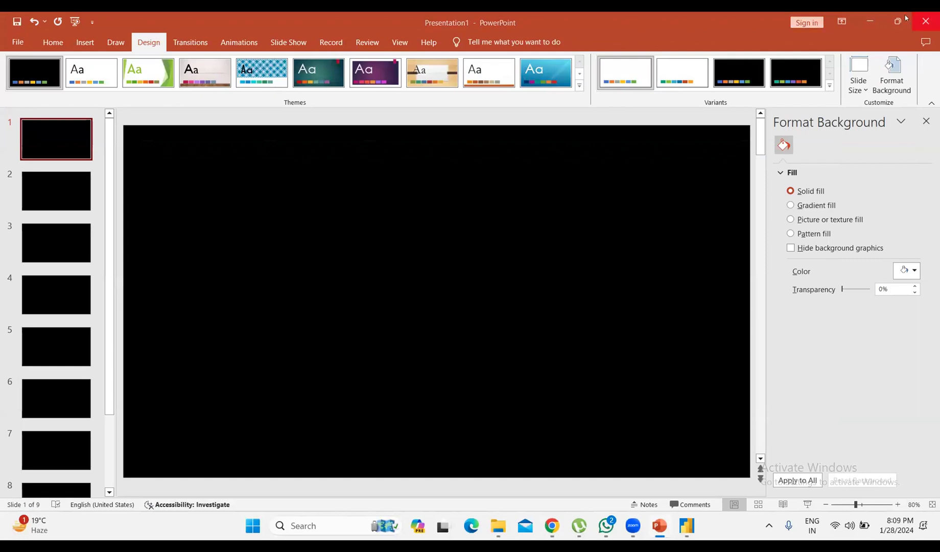
pyautogui.click(606, 525)
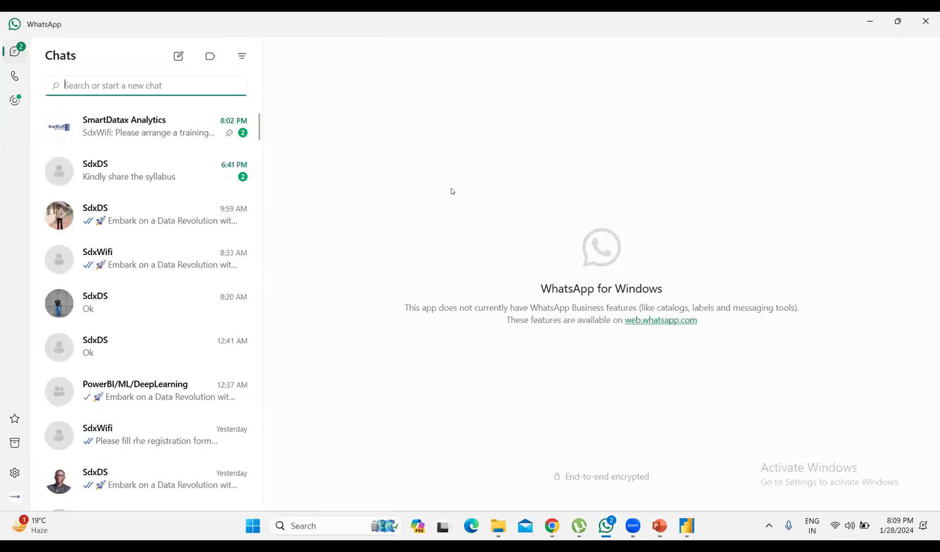
pyautogui.click(869, 22)
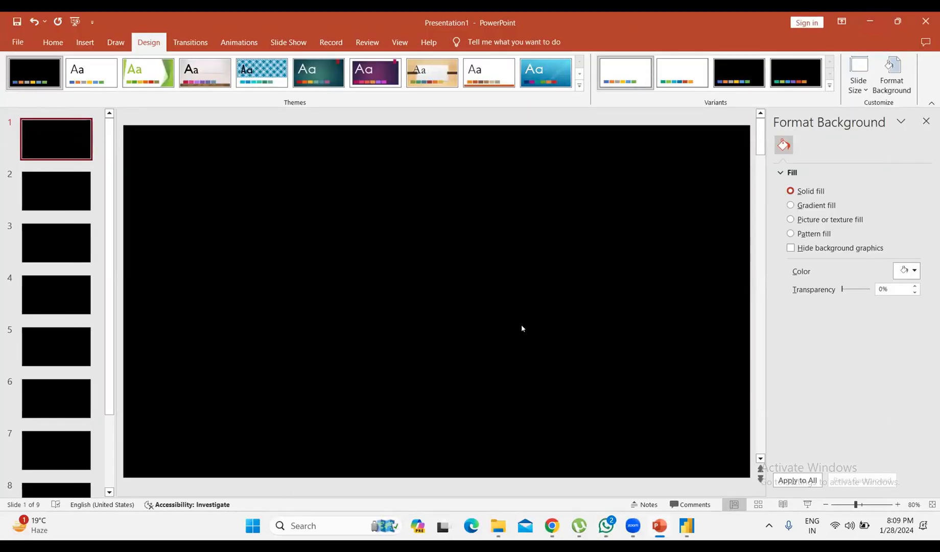
# - Switch to Power BI Desktop and create a new blank report
pyautogui.click(680, 528)
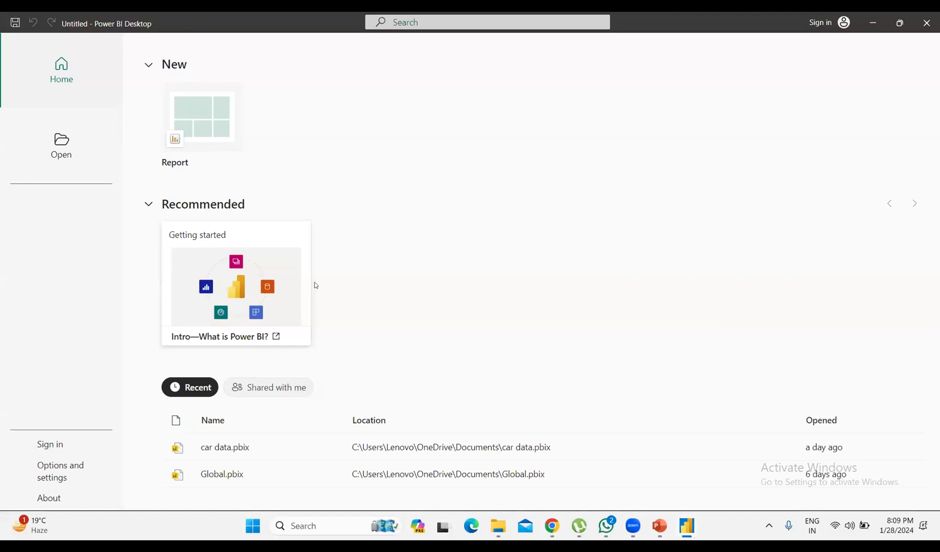
pyautogui.click(190, 129)
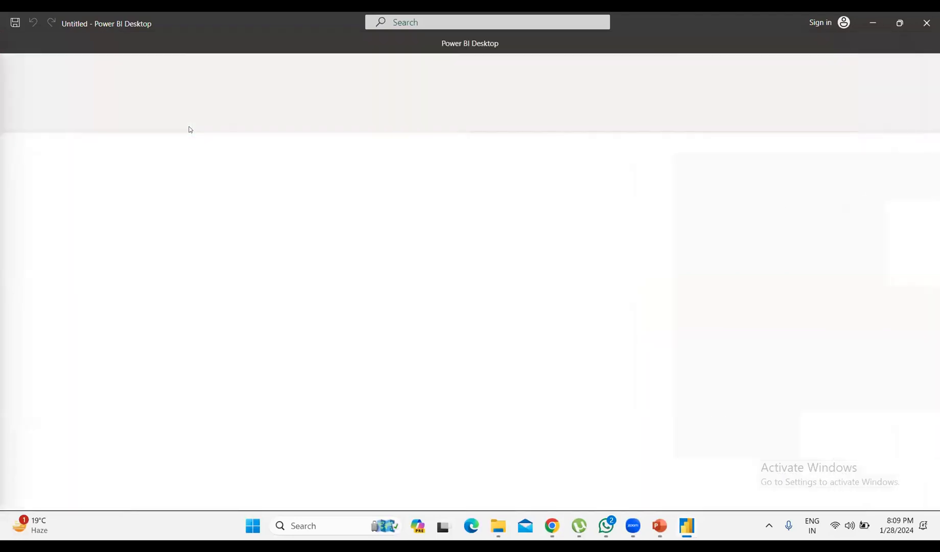
pyautogui.moveTo(605, 527)
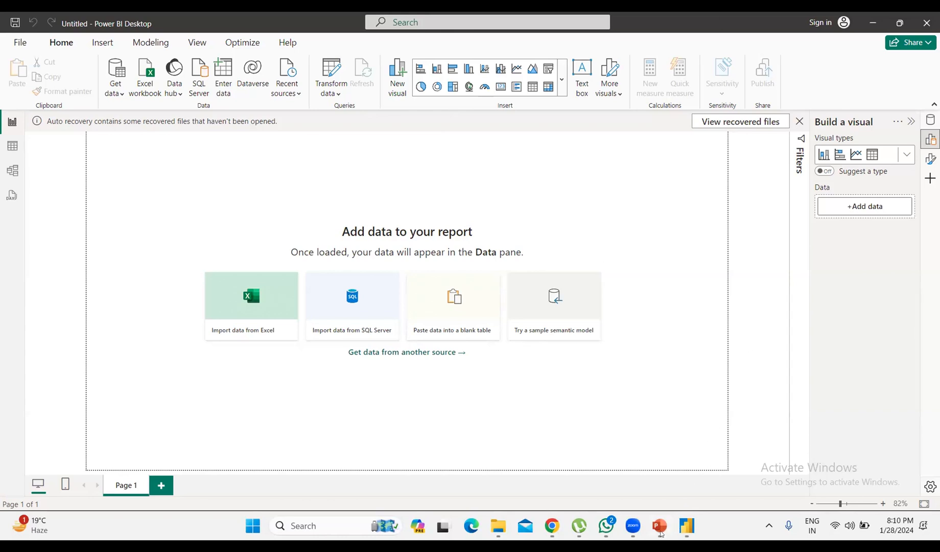
pyautogui.moveTo(661, 533)
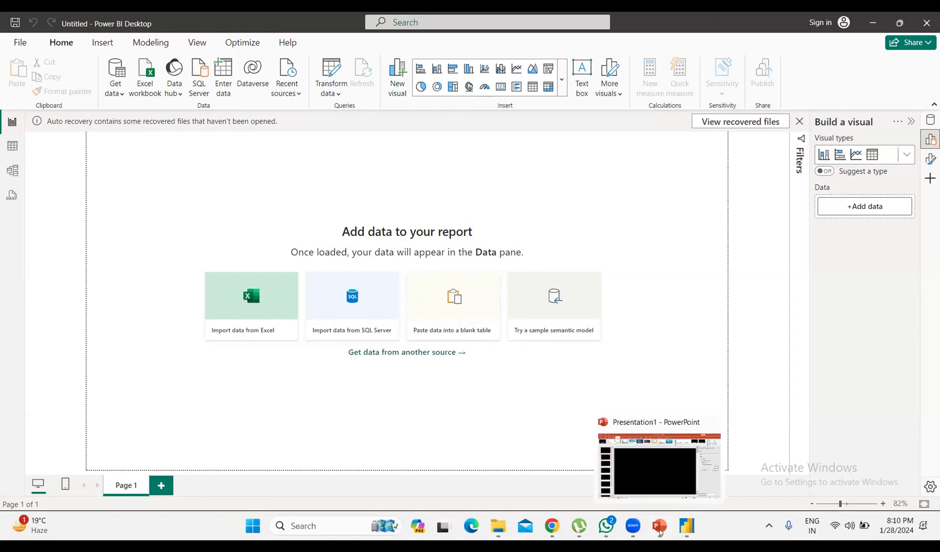
pyautogui.click(646, 473)
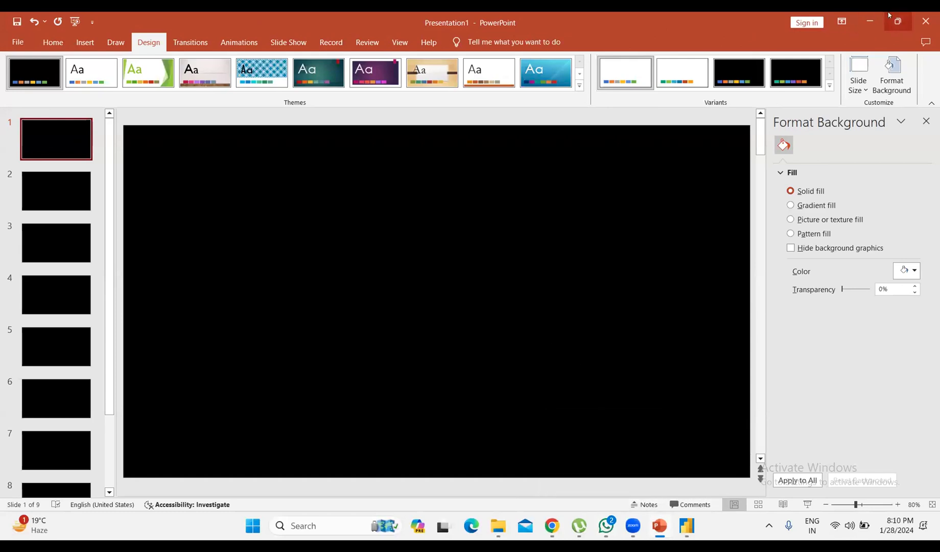
pyautogui.click(871, 21)
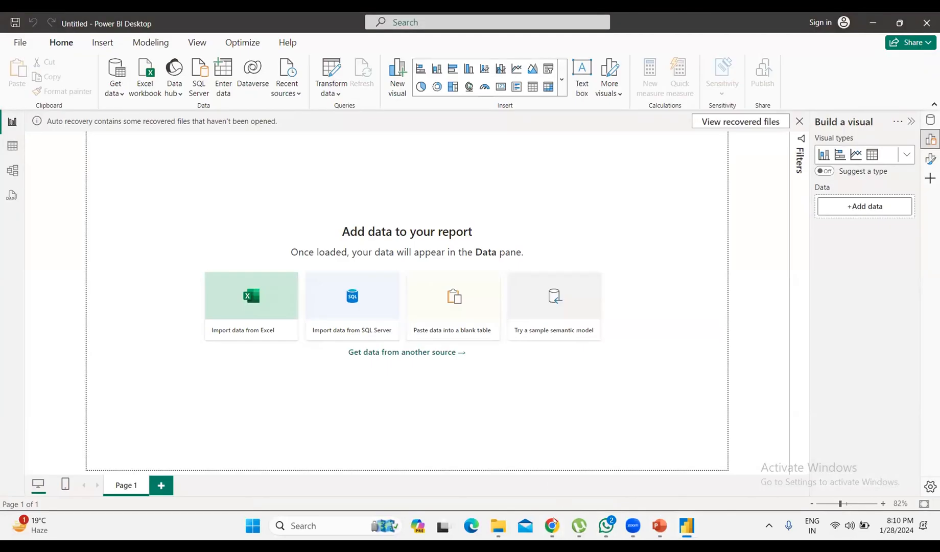
pyautogui.click(686, 528)
pyautogui.click(685, 528)
pyautogui.click(798, 121)
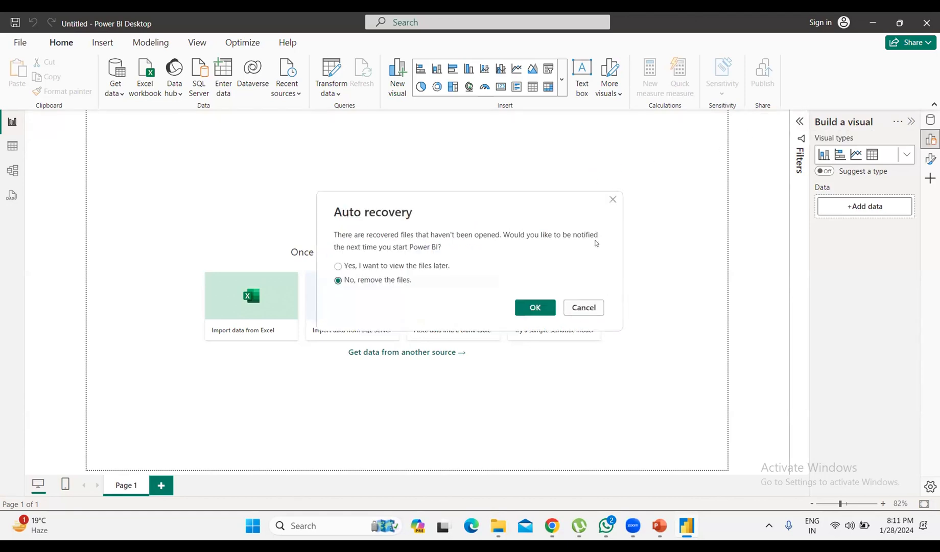
pyautogui.click(612, 199)
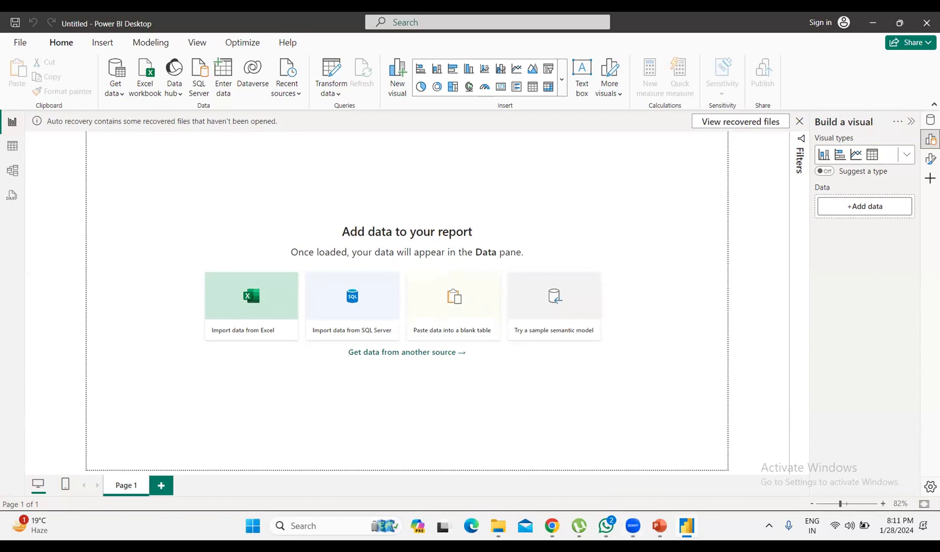
# - Switch to File Explorer, open the Dataset folder in Power BI Class CertyBOx, and copy the Northwind Sample Database OData Link file
pyautogui.moveTo(498, 525)
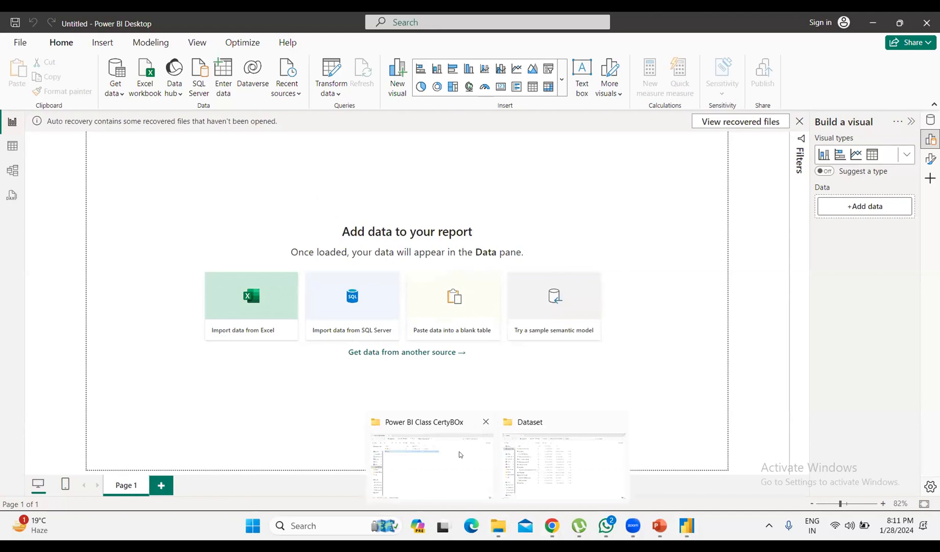
pyautogui.click(460, 454)
pyautogui.doubleClick(137, 128)
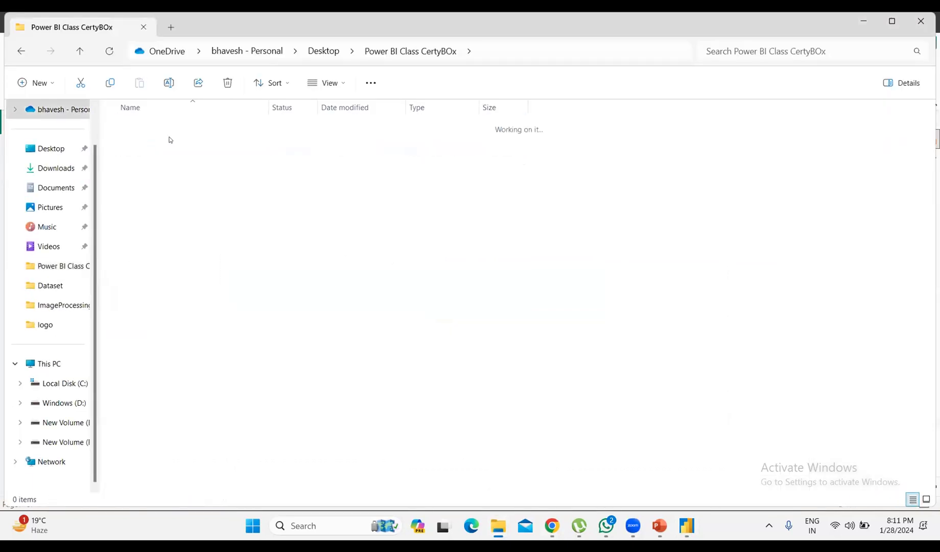
pyautogui.click(181, 289)
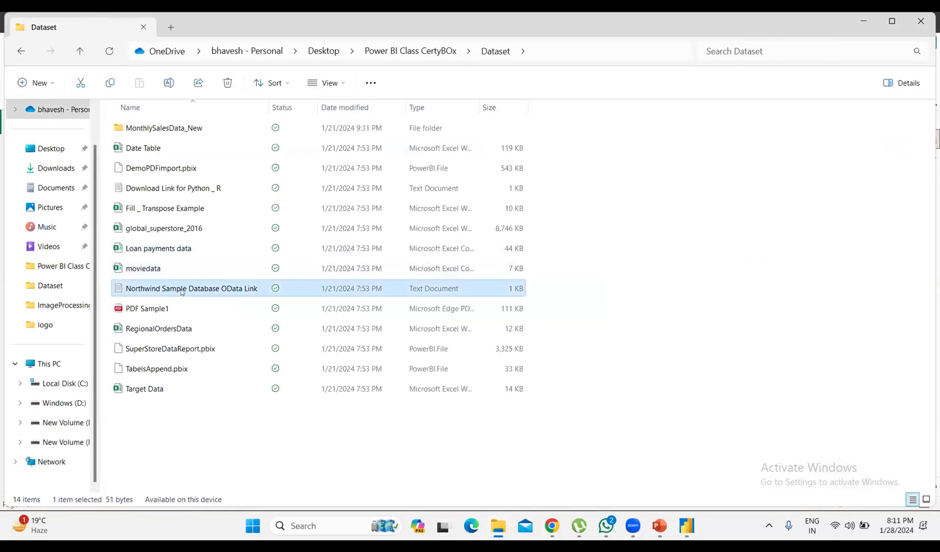
pyautogui.hotkey('ctrl', 'c')
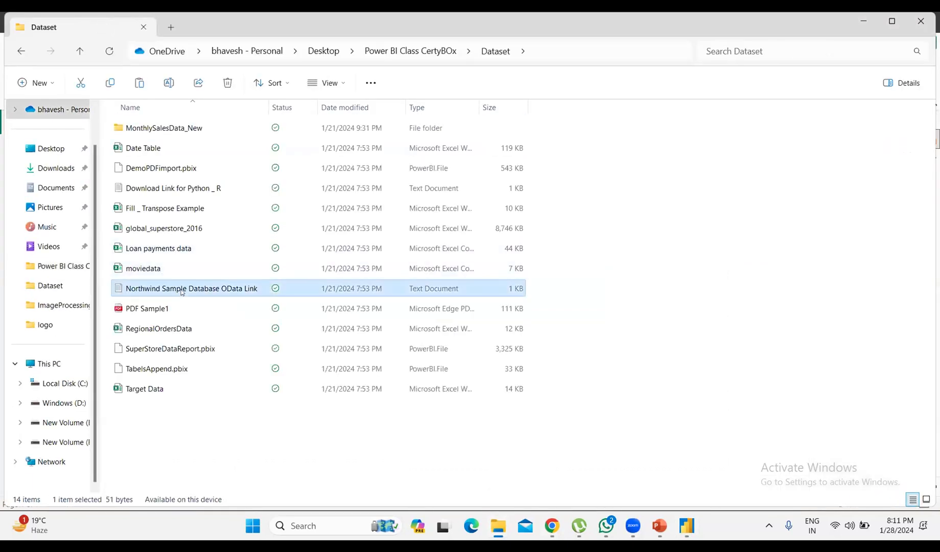
pyautogui.click(852, 20)
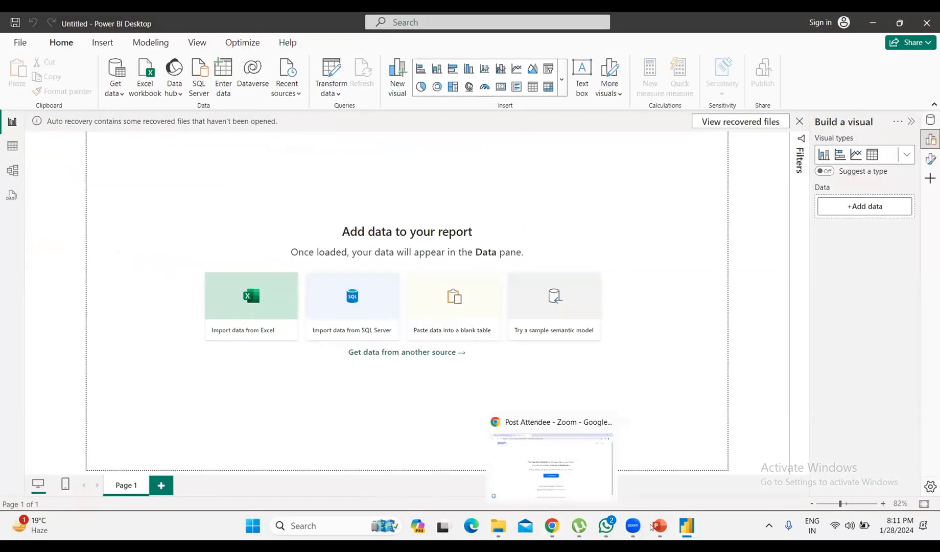
pyautogui.moveTo(657, 526)
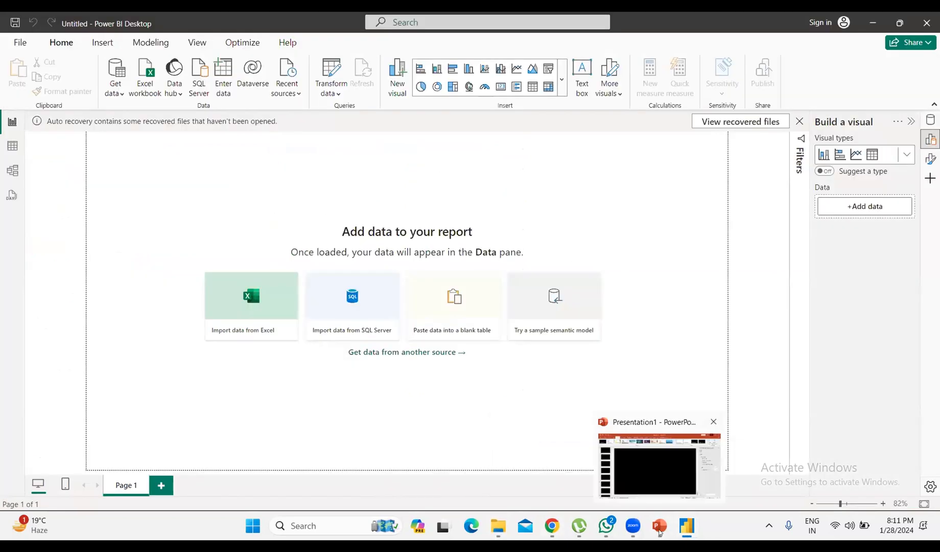
pyautogui.click(659, 526)
pyautogui.click(687, 526)
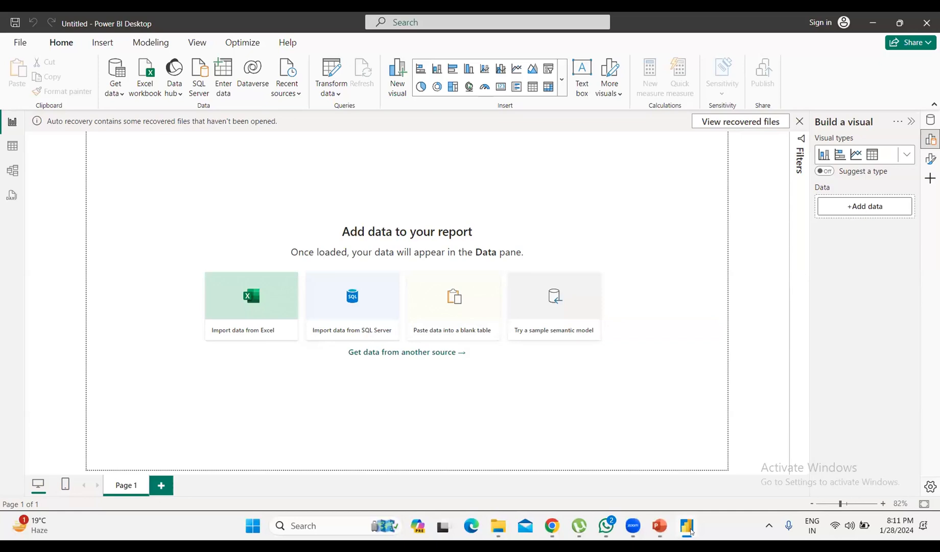
pyautogui.click(687, 526)
pyautogui.click(687, 526)
# - Open the Northwind Sample Database OData Link text file from the Dataset folder and copy the service URL it contains
pyautogui.moveTo(551, 526)
pyautogui.click(417, 464)
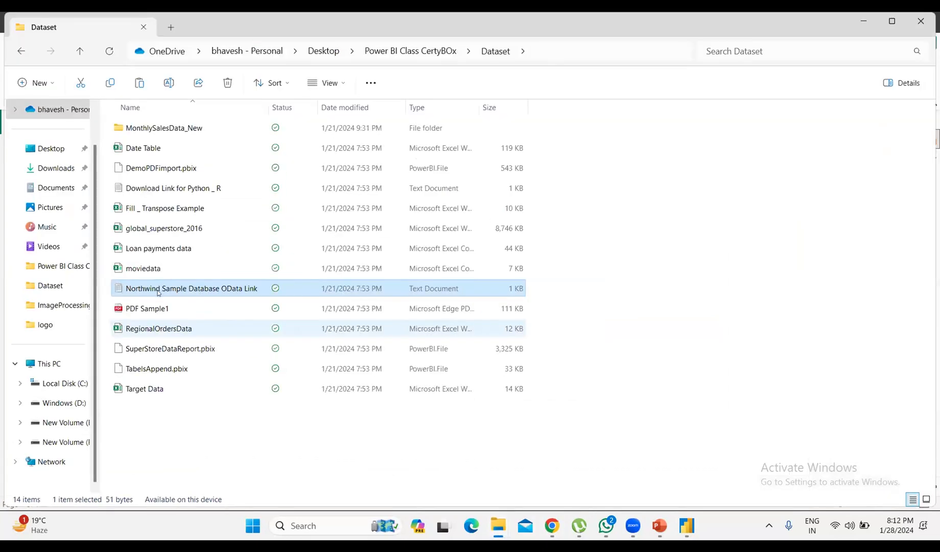
pyautogui.doubleClick(224, 288)
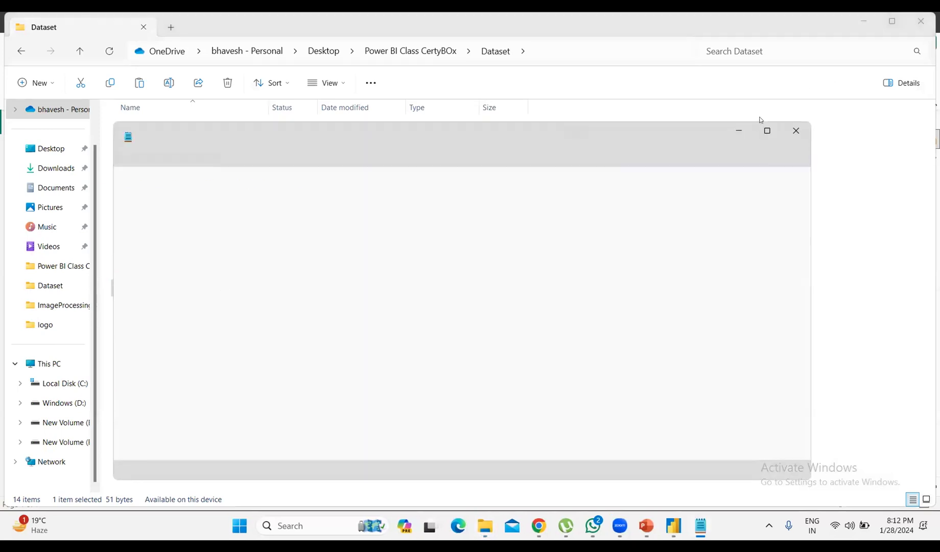
pyautogui.moveTo(388, 182); pyautogui.dragTo(123, 183)
pyautogui.click(203, 210)
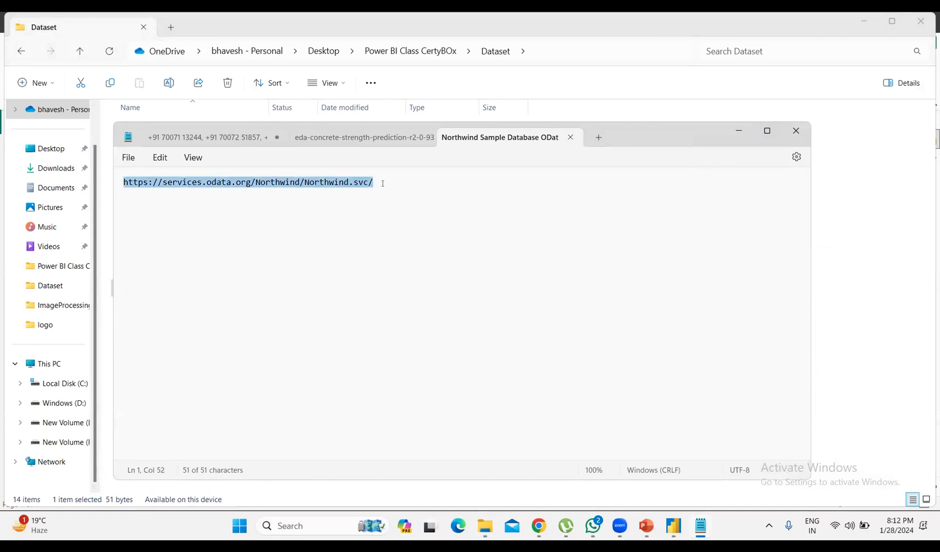
pyautogui.click(796, 131)
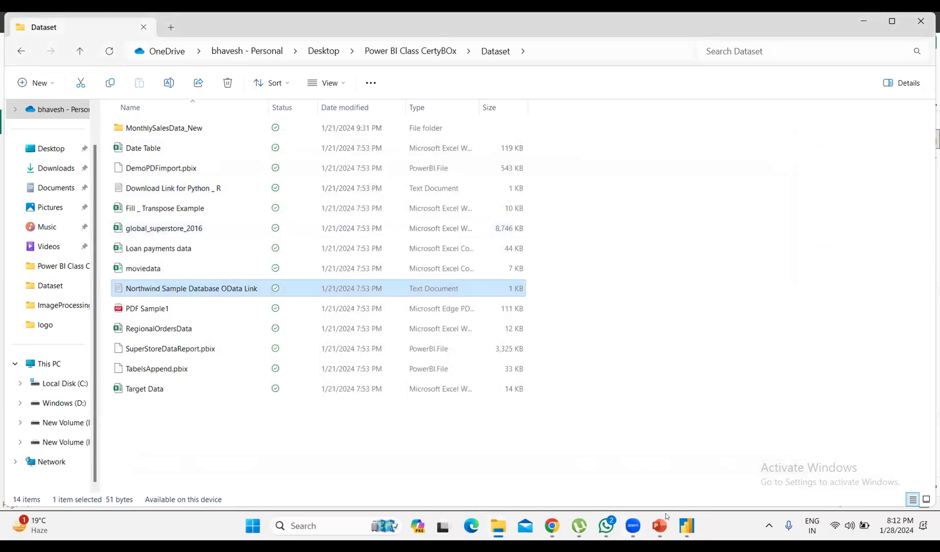
pyautogui.click(688, 526)
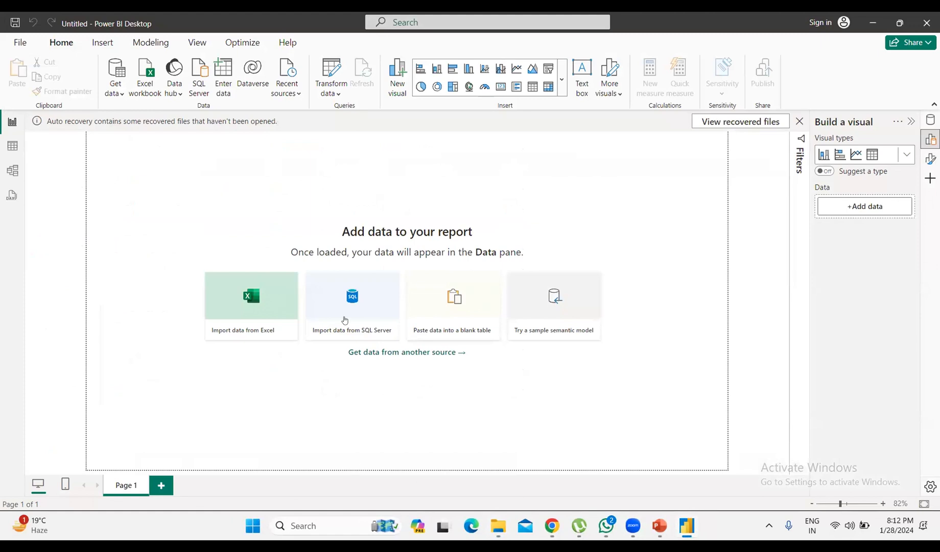
pyautogui.click(114, 89)
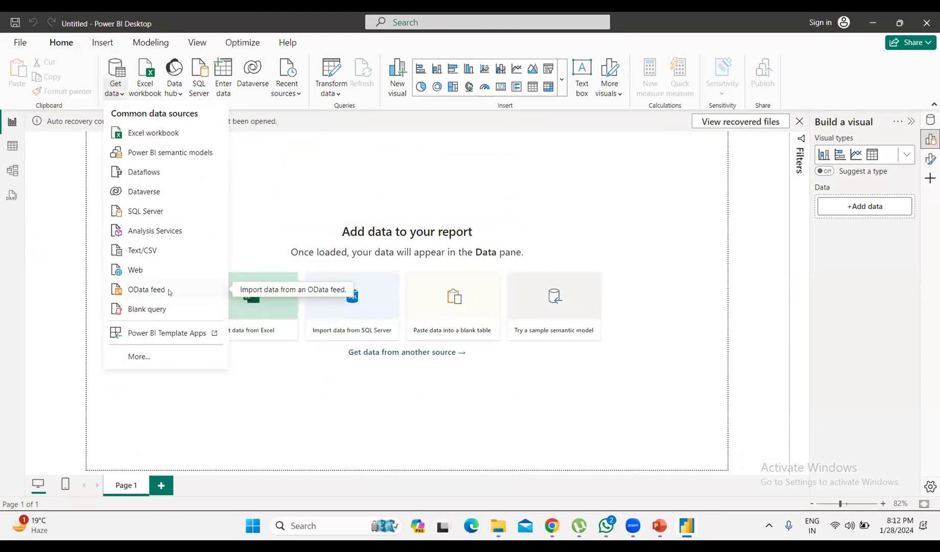
pyautogui.click(147, 289)
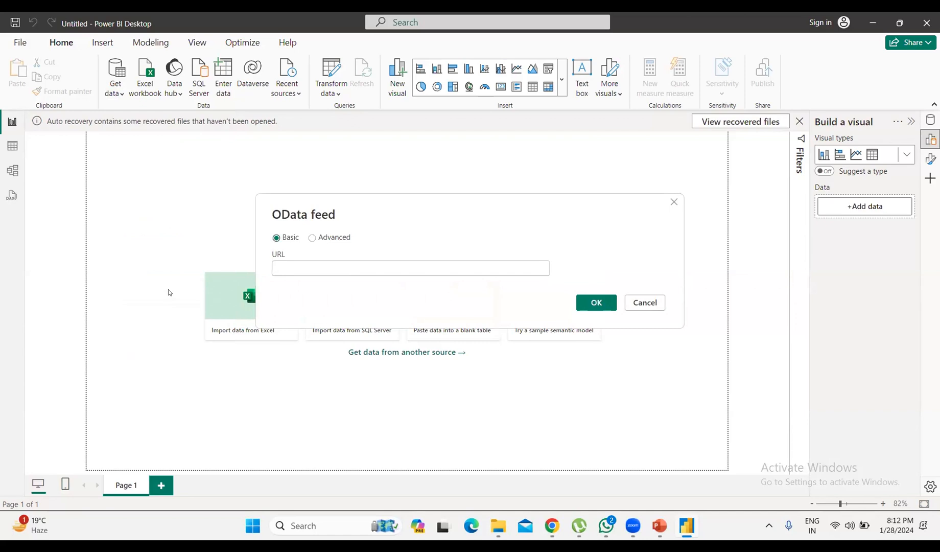
pyautogui.hotkey('ctrl', 'v')
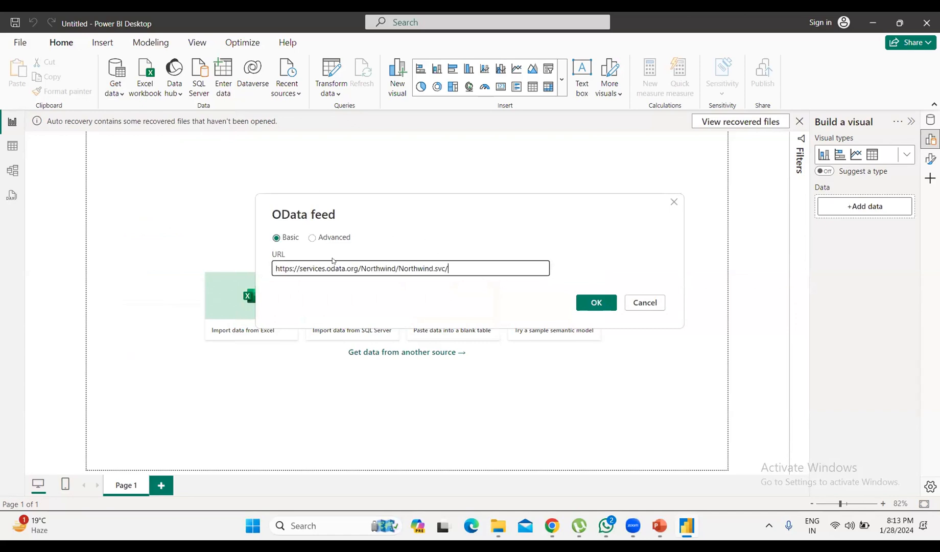
pyautogui.click(593, 303)
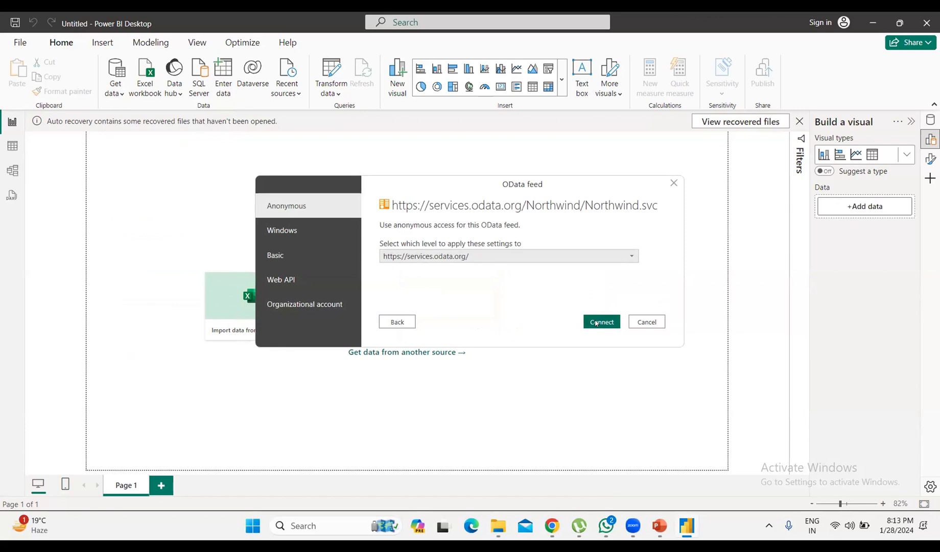
pyautogui.click(596, 324)
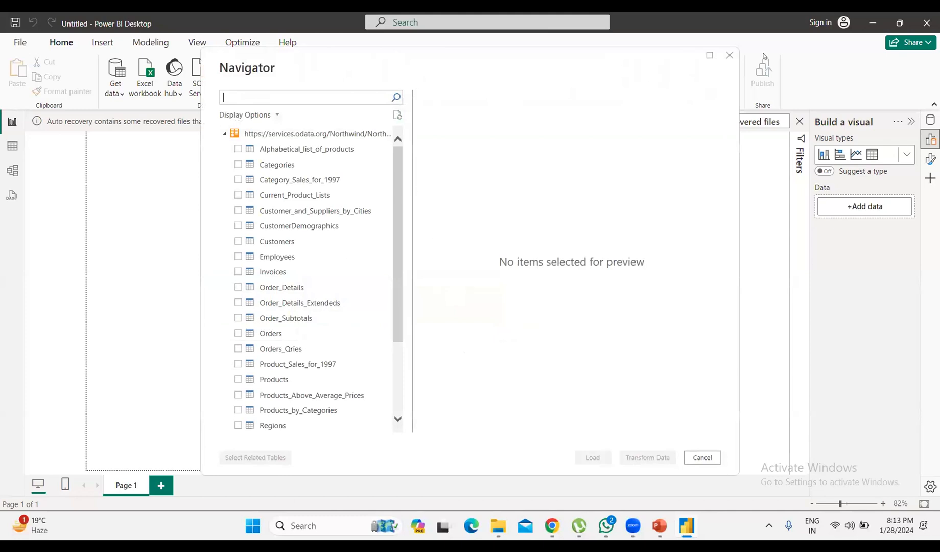
pyautogui.click(730, 54)
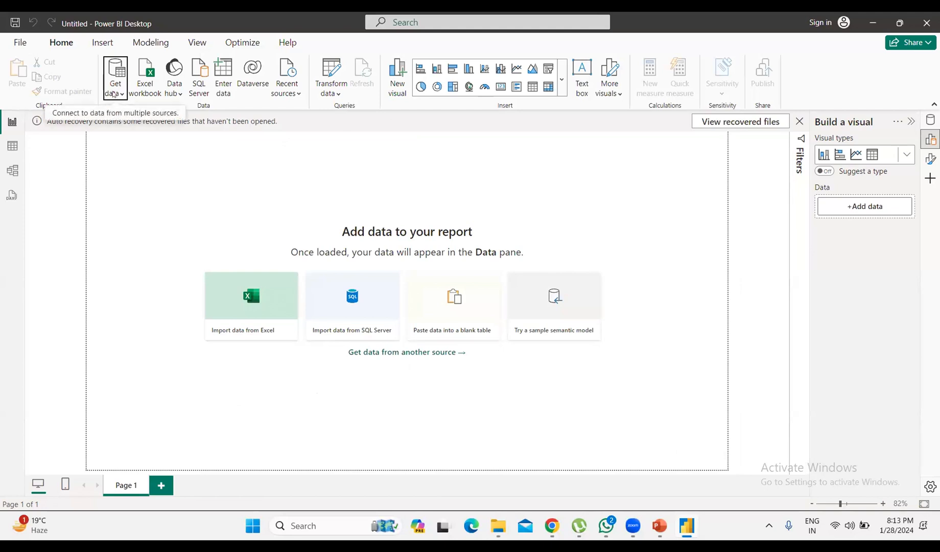
# - Reopen the Northwind Sample Database OData Link text file from the Dataset folder and copy its full URL again
pyautogui.moveTo(498, 525)
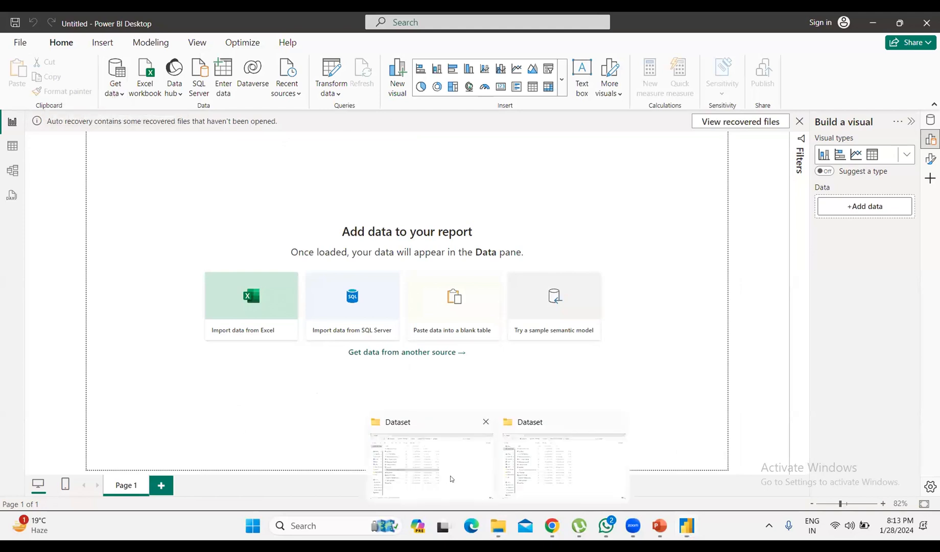
pyautogui.click(451, 478)
pyautogui.doubleClick(209, 289)
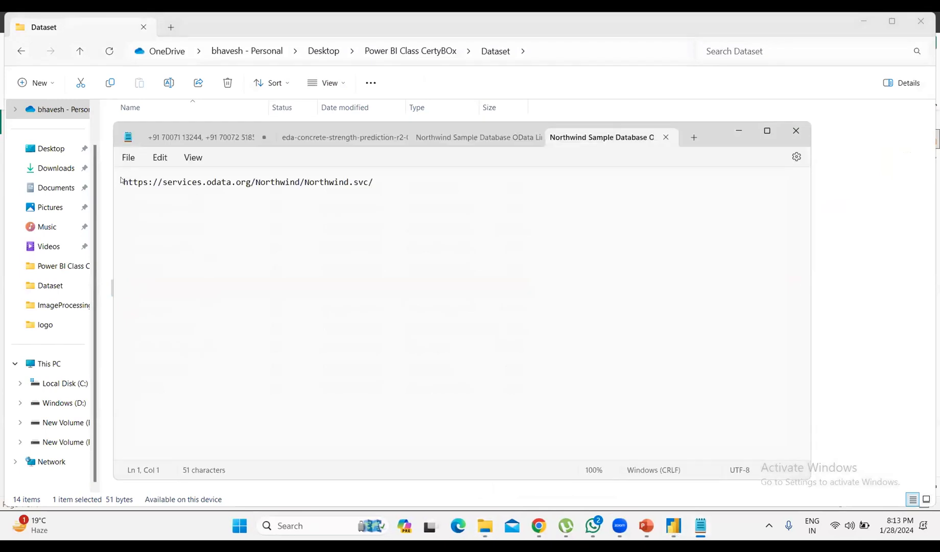
pyautogui.click(115, 180)
pyautogui.hotkey('ctrl', 'c')
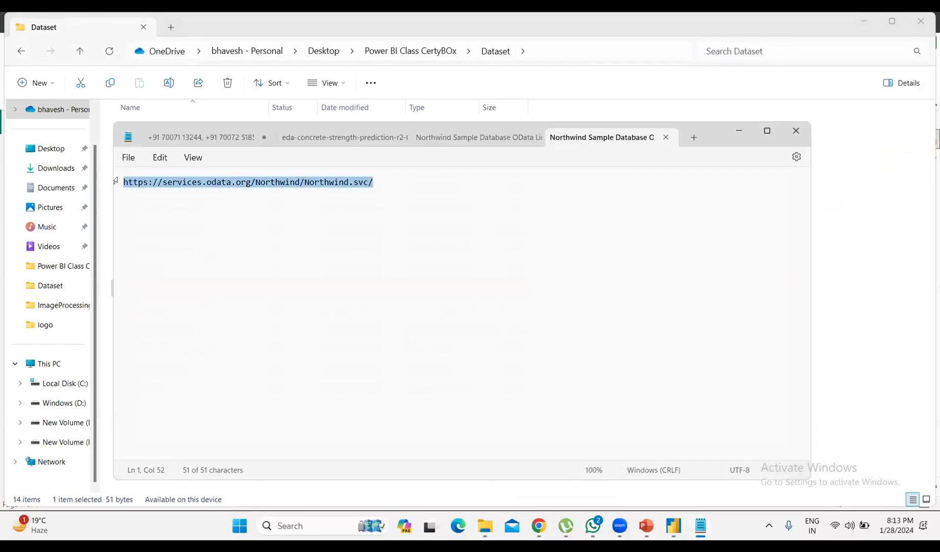
# - Switch to Power BI Desktop, mark Get data with a red arrow, and circle OData feed among the common data sources
pyautogui.click(670, 528)
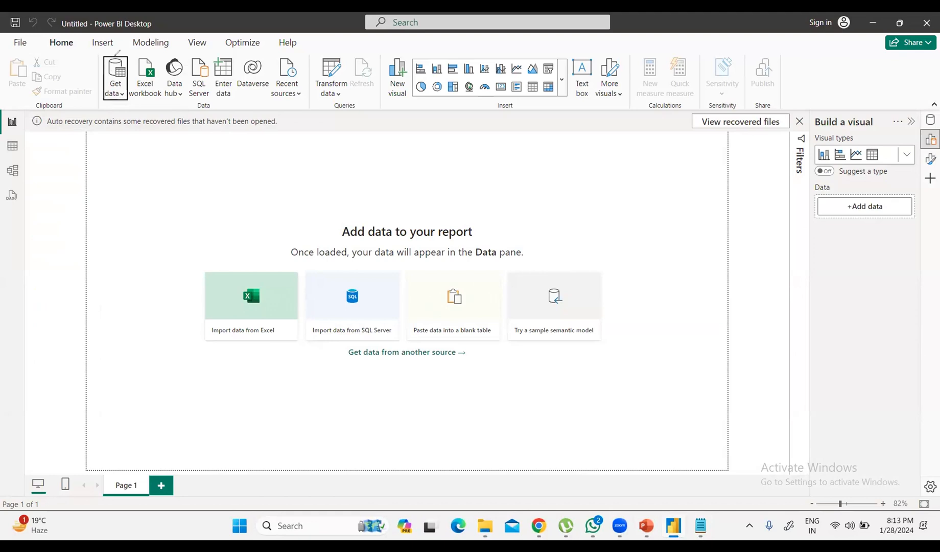
pyautogui.moveTo(80, 93)
pyautogui.mouseDown()
pyautogui.moveTo(101, 77)
pyautogui.moveTo(89, 80)
pyautogui.mouseUp()
pyautogui.moveTo(104, 75); pyautogui.dragTo(95, 92)
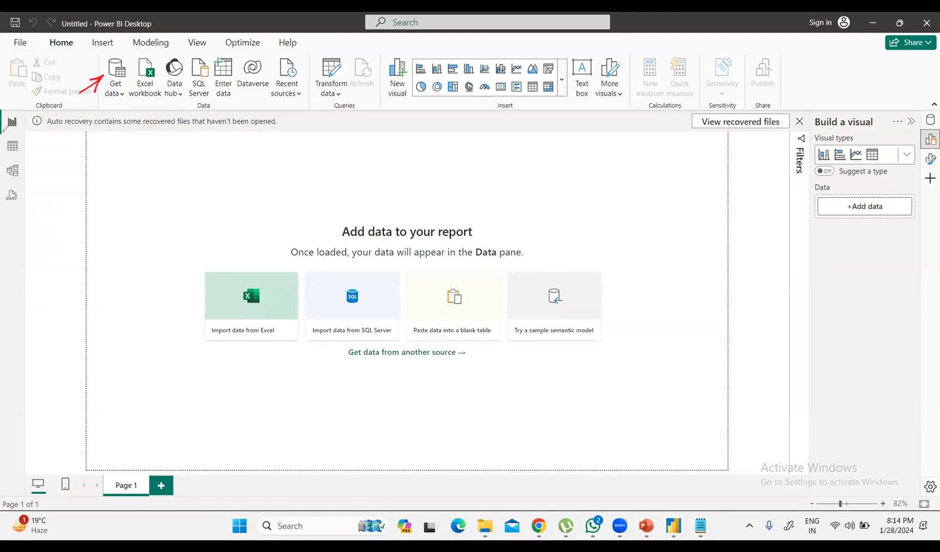
pyautogui.click(119, 93)
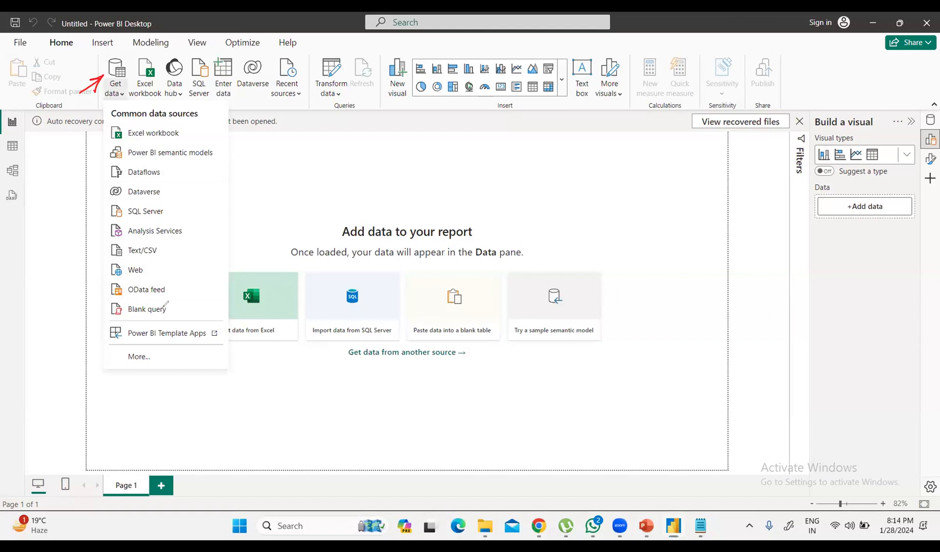
pyautogui.moveTo(174, 286)
pyautogui.mouseDown()
pyautogui.moveTo(138, 283)
pyautogui.moveTo(101, 296)
pyautogui.moveTo(140, 300)
pyautogui.moveTo(176, 289)
pyautogui.mouseUp()
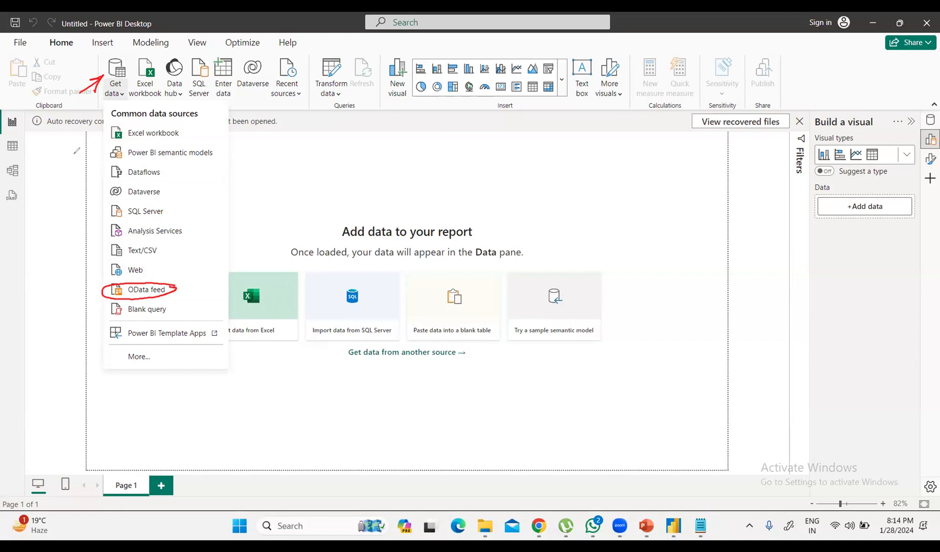
pyautogui.click(136, 291)
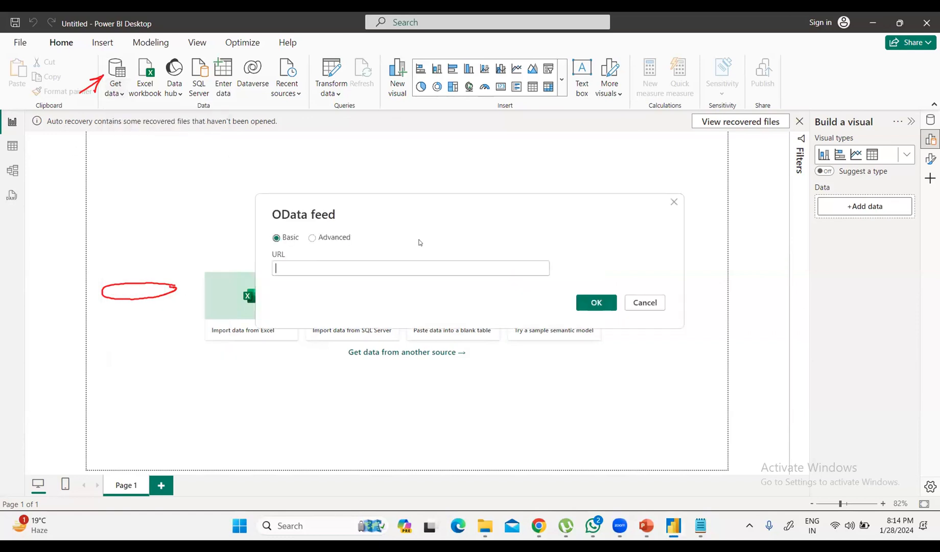
pyautogui.hotkey('ctrl', 'v')
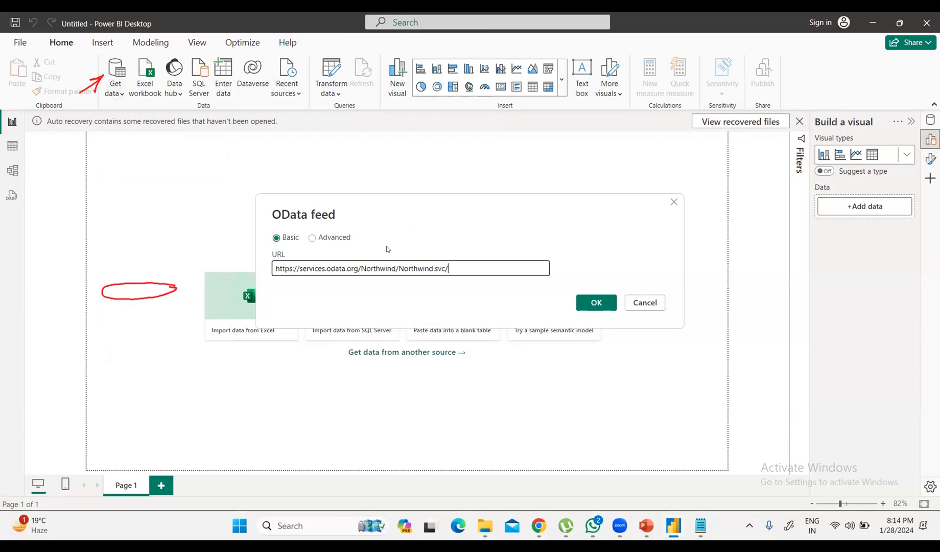
pyautogui.click(590, 301)
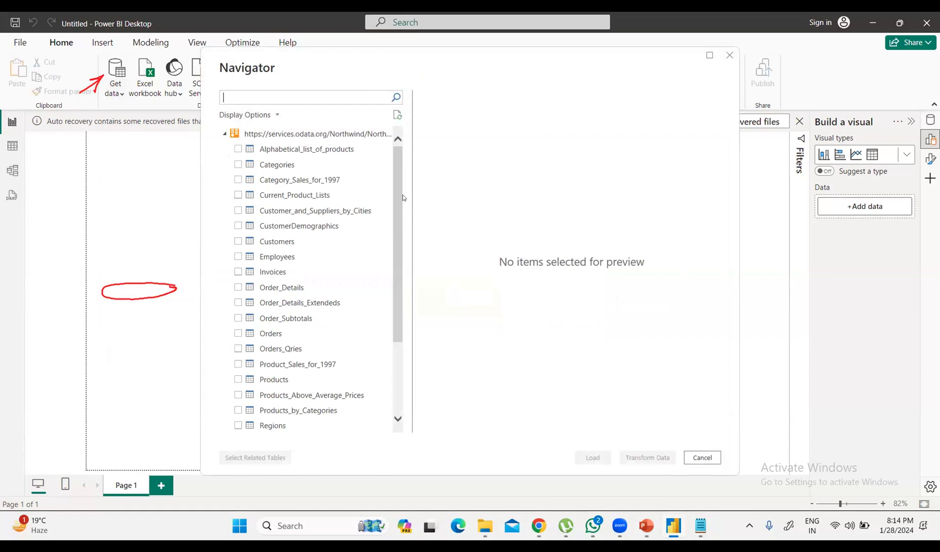
# - Select the Categories, Customers, Order_Details, Products and Orders tables of the Northwind feed for import
pyautogui.scroll(-2, 396, 240)
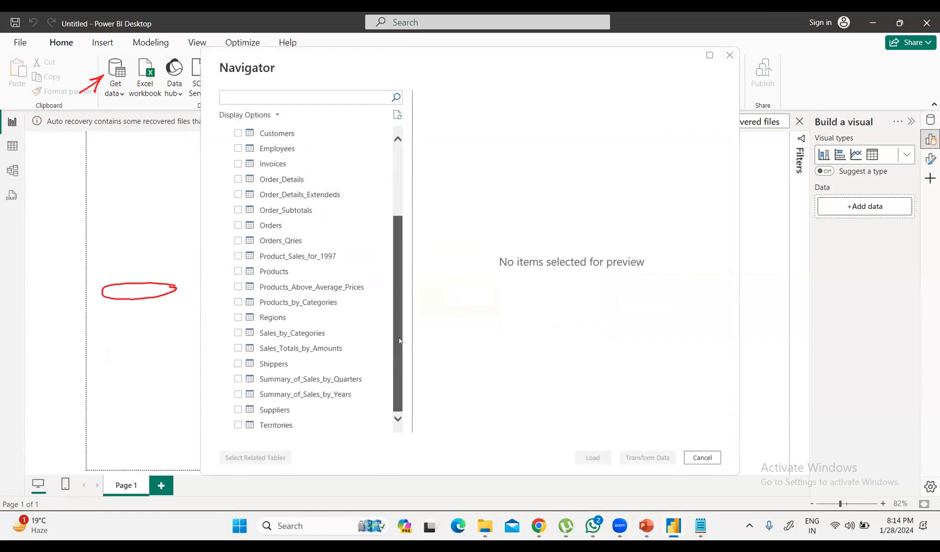
pyautogui.scroll(3, 394, 290)
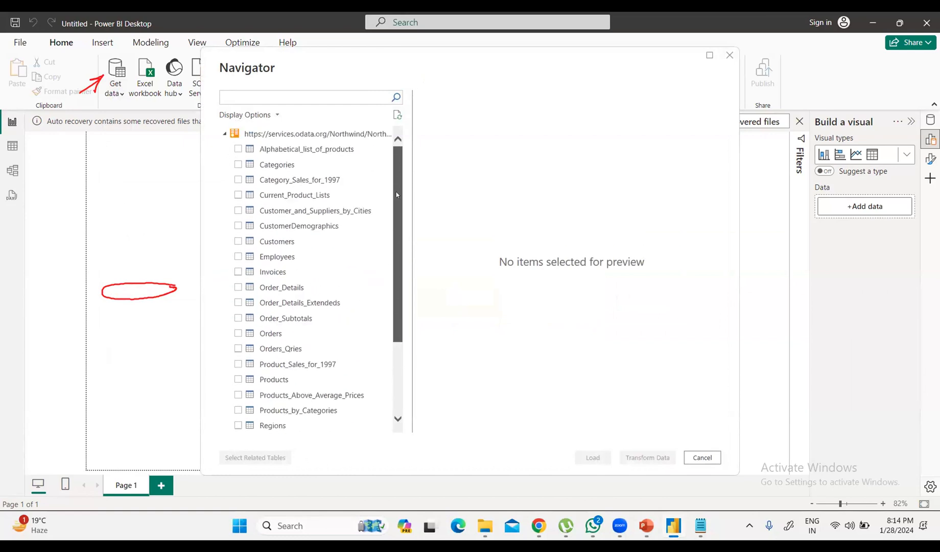
pyautogui.click(238, 164)
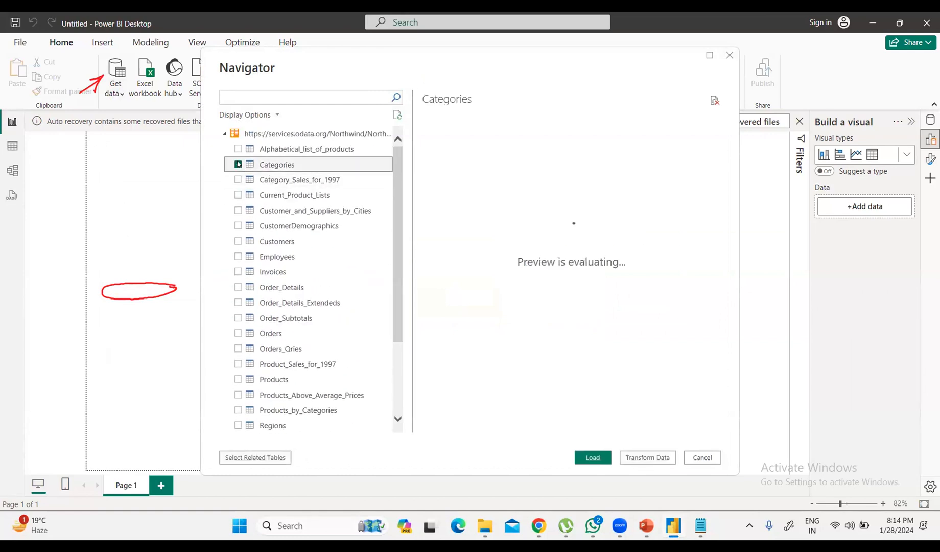
pyautogui.click(239, 242)
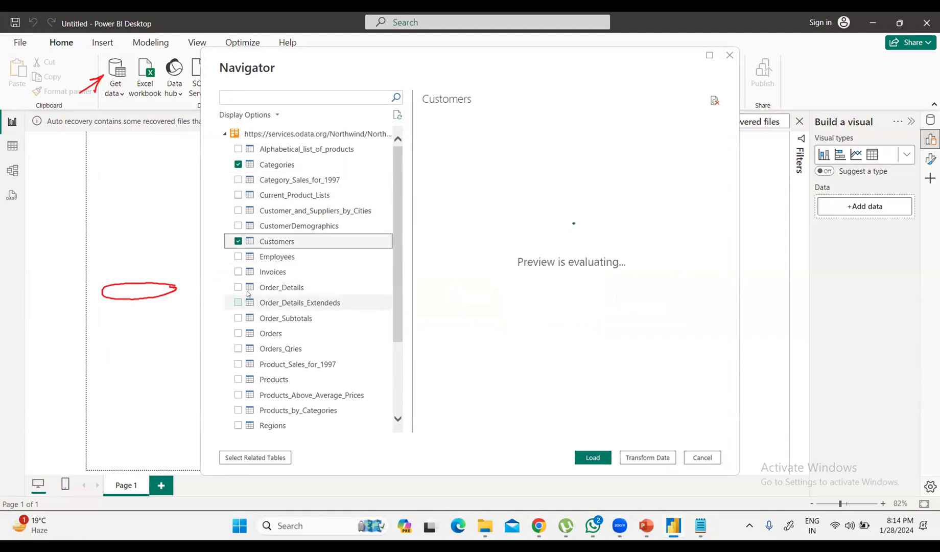
pyautogui.click(238, 287)
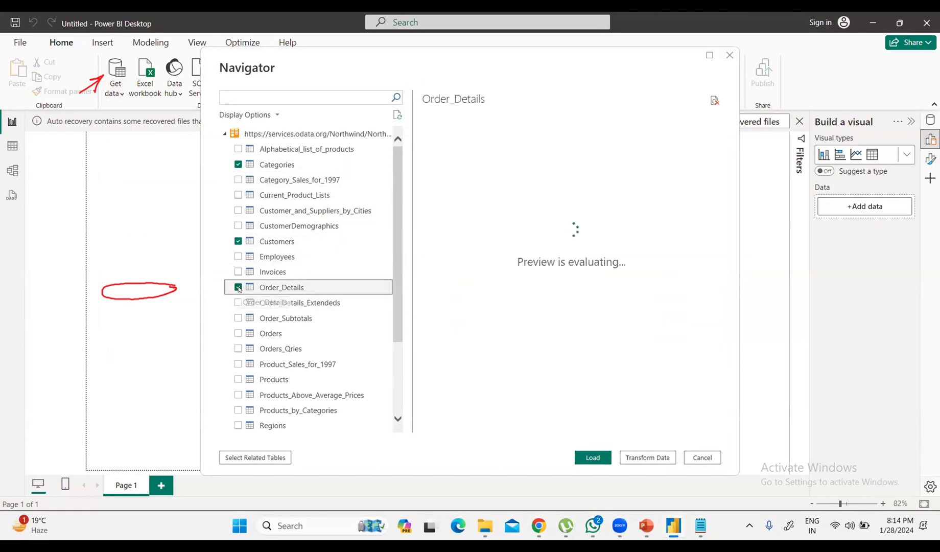
pyautogui.click(238, 379)
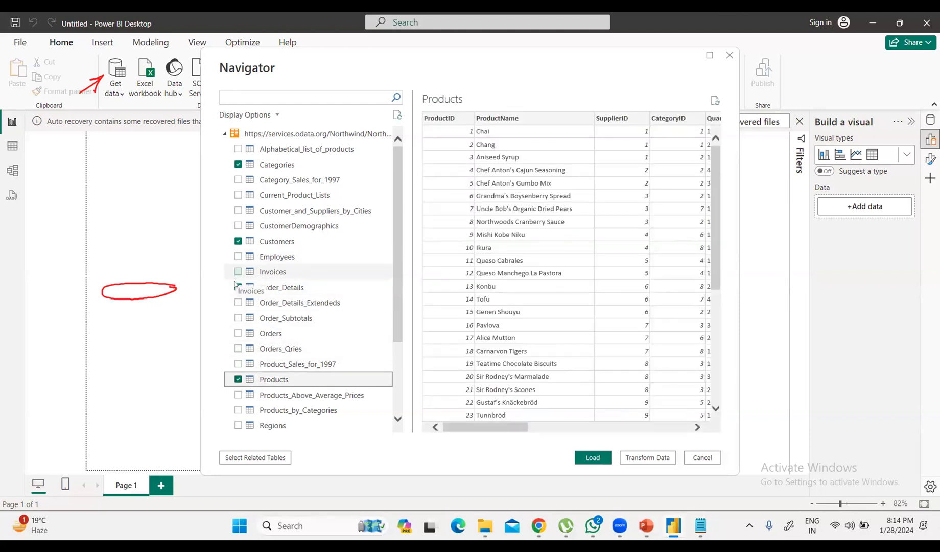
pyautogui.click(238, 333)
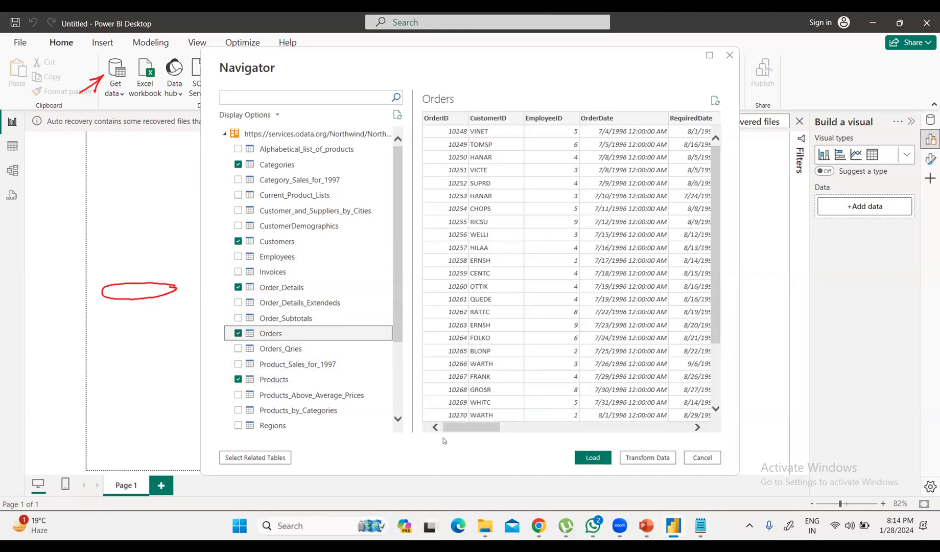
# - Examine the preview columns of the Orders, Categories, Customers, Order_Details and Products tables
pyautogui.moveTo(481, 426); pyautogui.dragTo(578, 427)
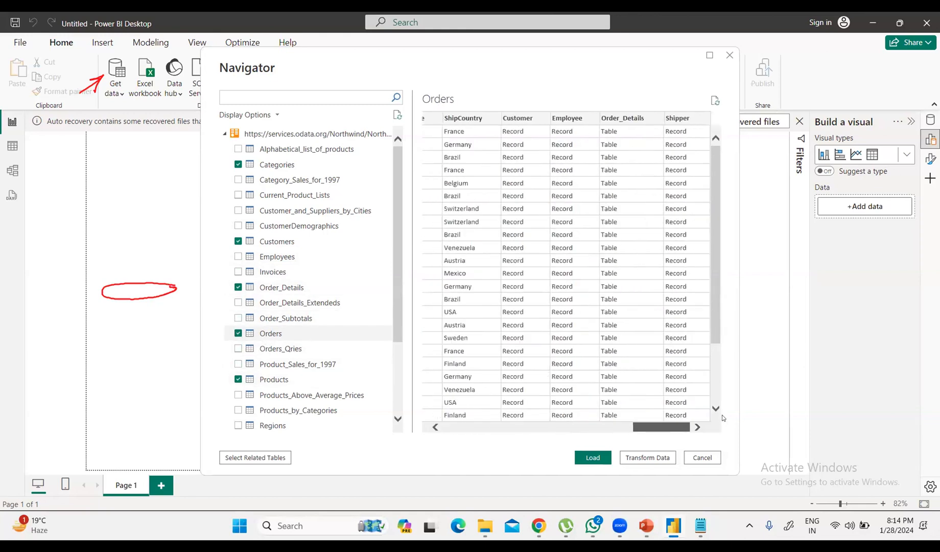
pyautogui.moveTo(670, 426); pyautogui.dragTo(481, 427)
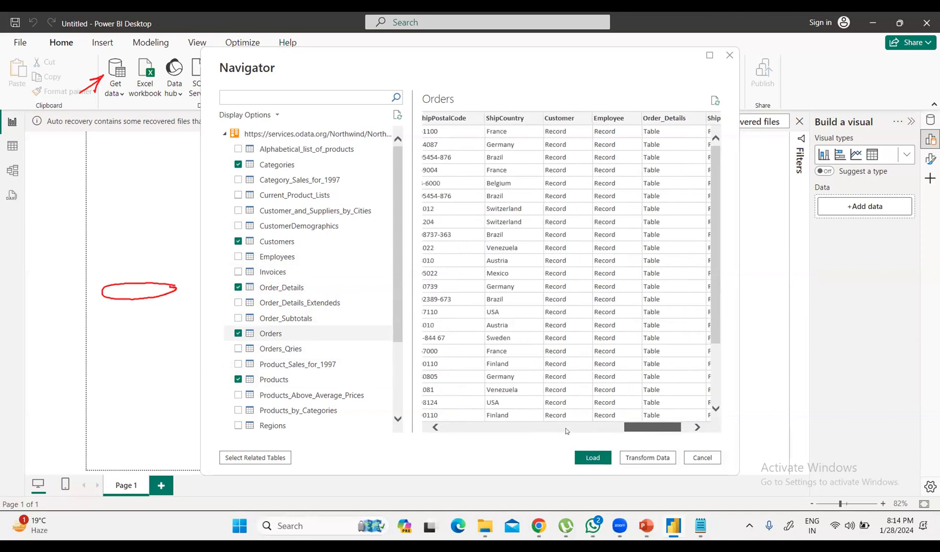
pyautogui.click(268, 170)
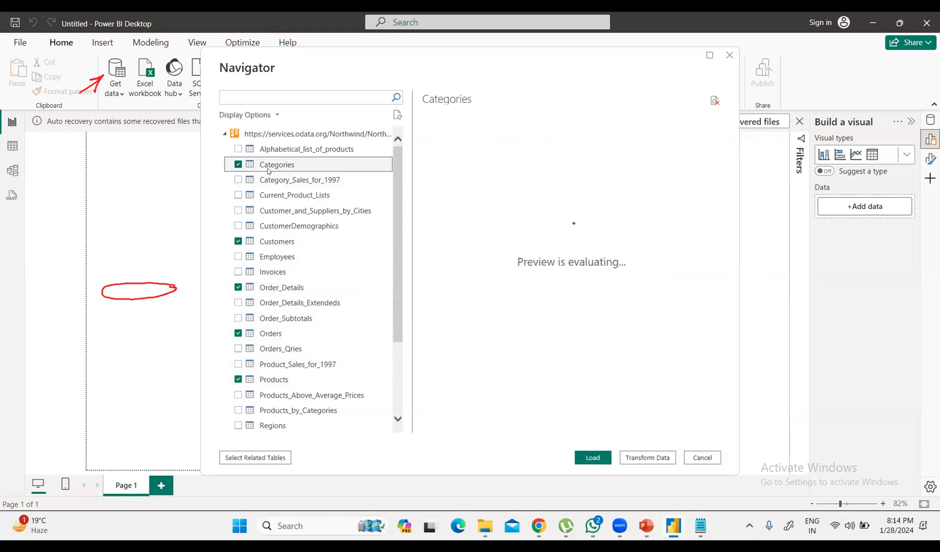
pyautogui.moveTo(527, 427); pyautogui.dragTo(442, 452)
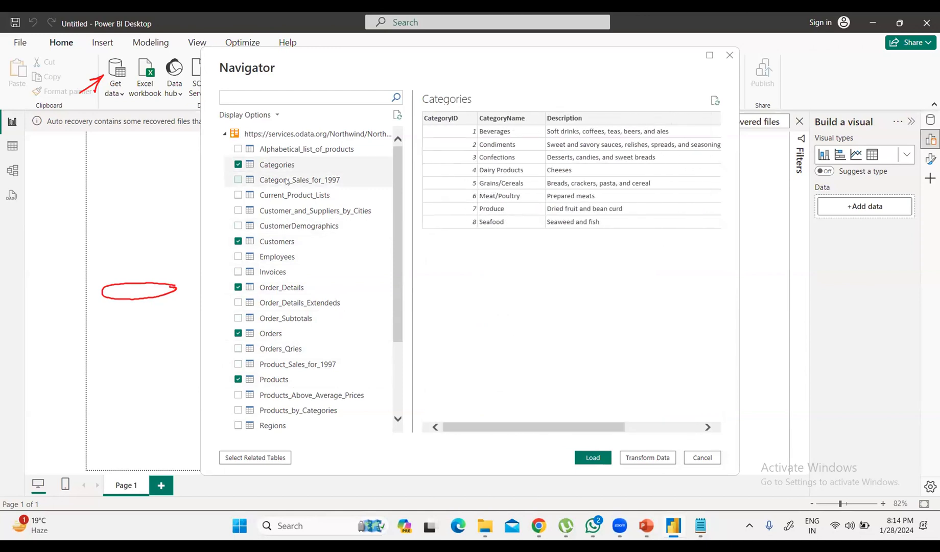
pyautogui.click(276, 243)
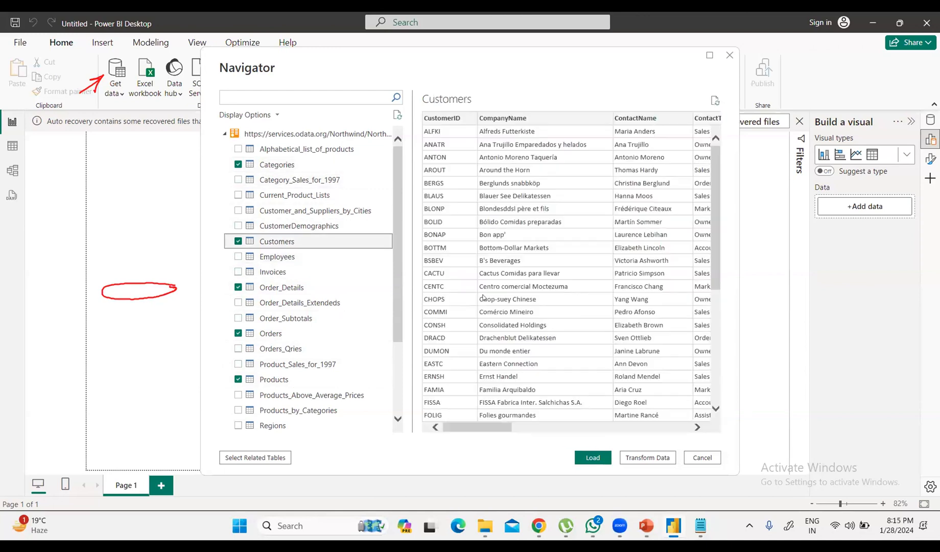
pyautogui.click(629, 427)
pyautogui.moveTo(631, 426); pyautogui.dragTo(314, 457)
pyautogui.click(278, 289)
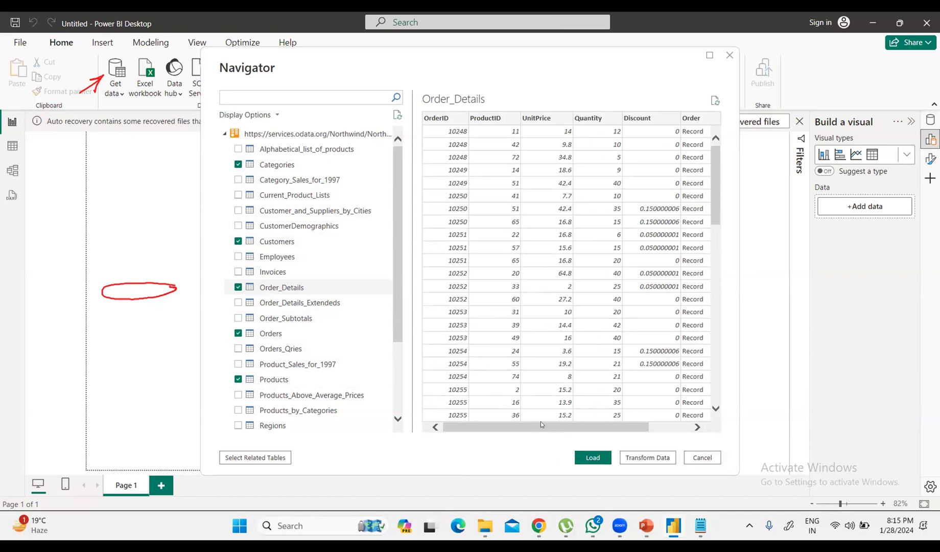
pyautogui.moveTo(541, 422)
pyautogui.mouseDown()
pyautogui.moveTo(561, 424)
pyautogui.moveTo(532, 425)
pyautogui.mouseUp()
pyautogui.click(282, 377)
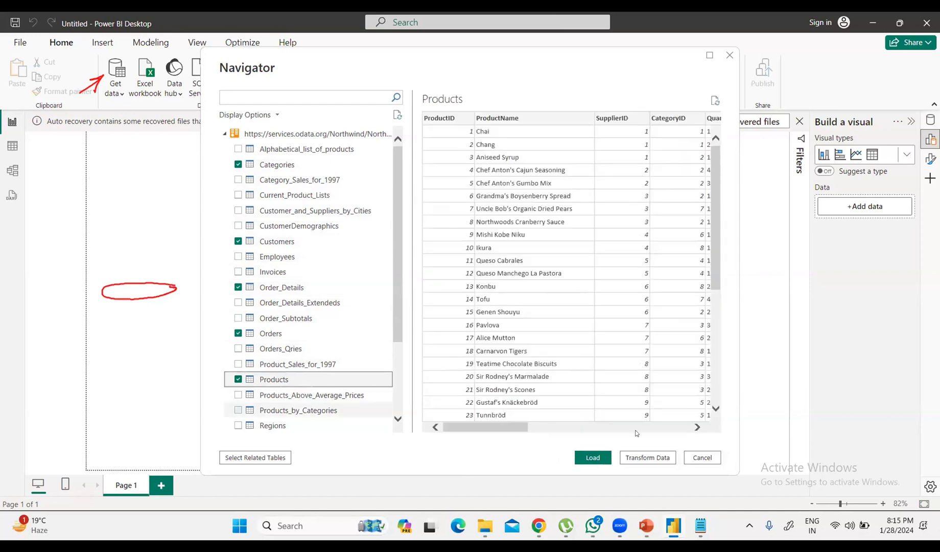
pyautogui.moveTo(487, 426)
pyautogui.mouseDown()
pyautogui.moveTo(648, 427)
pyautogui.moveTo(487, 429)
pyautogui.mouseUp()
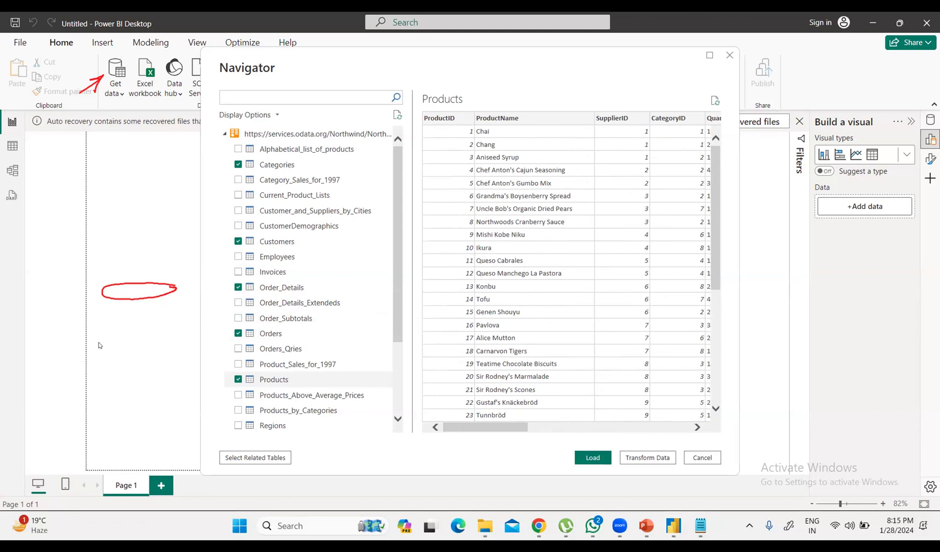
# - Load the selected Northwind tables into the report and dismiss the Auto recovery dialog without removing the recovered files
pyautogui.click(599, 457)
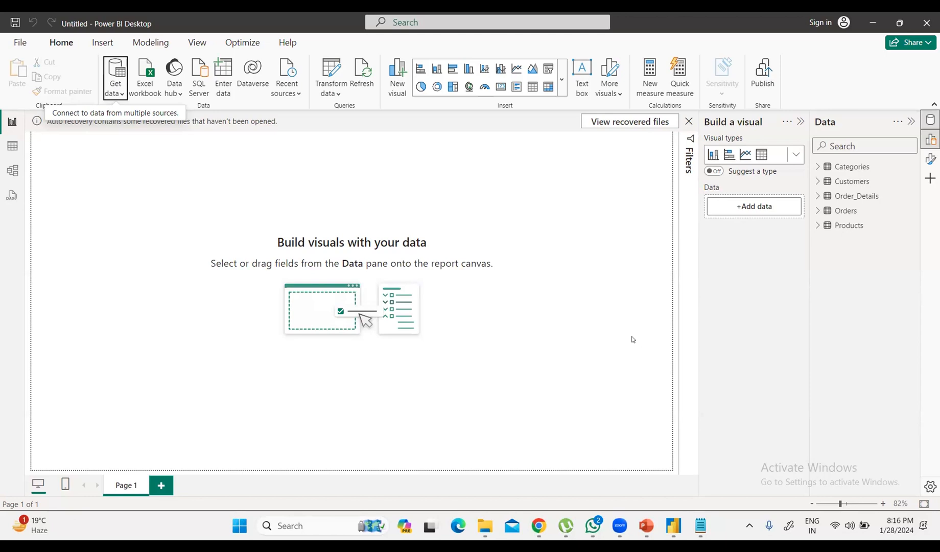
pyautogui.click(688, 121)
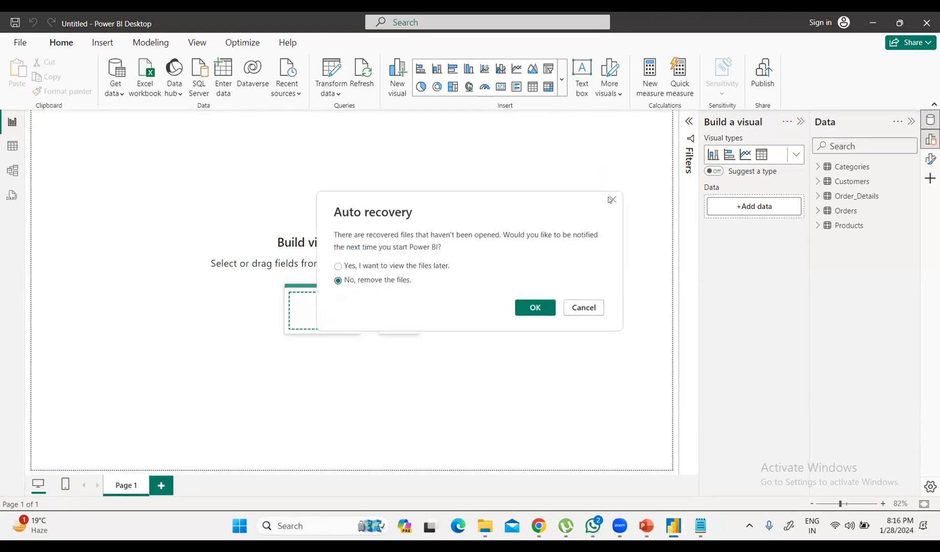
pyautogui.click(611, 199)
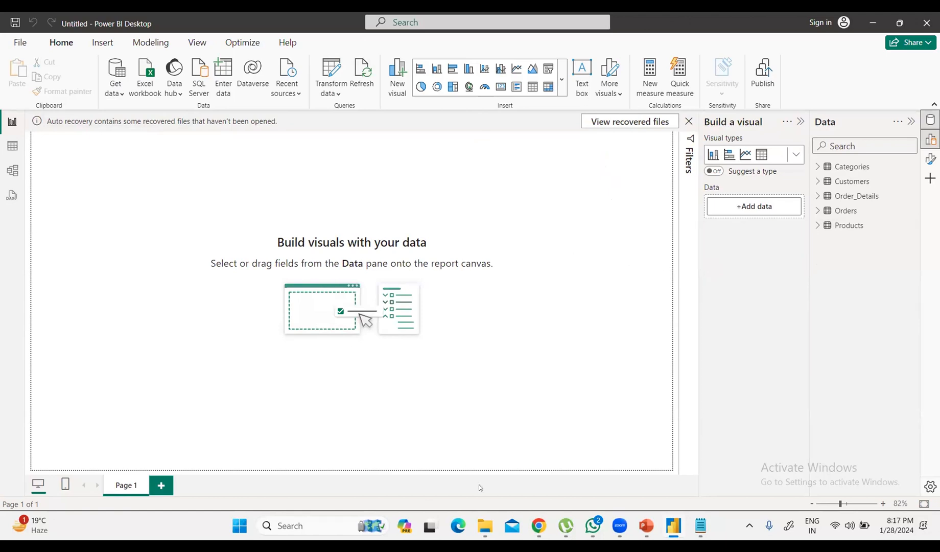
# - Show the loaded data in Table view and examine the rows of the Categories table
pyautogui.moveTo(591, 526)
pyautogui.click(12, 146)
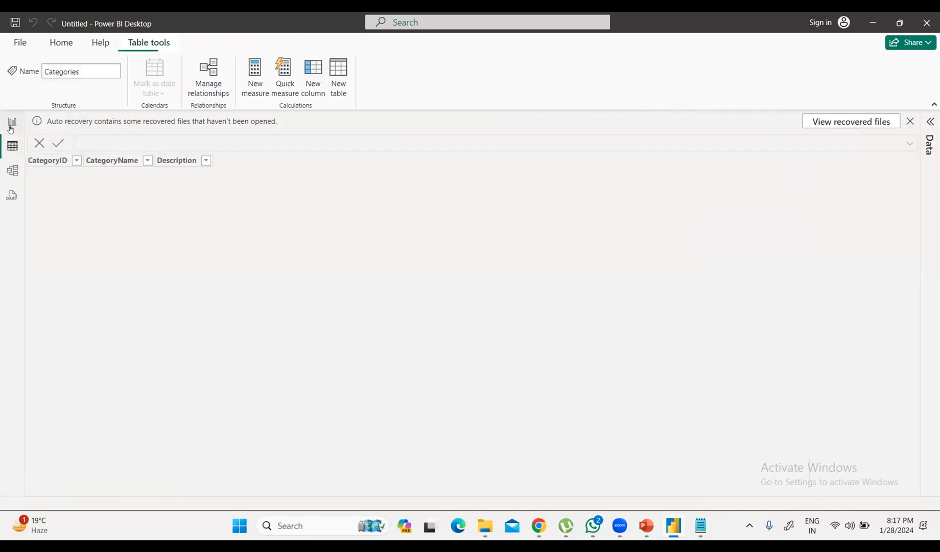
pyautogui.click(10, 123)
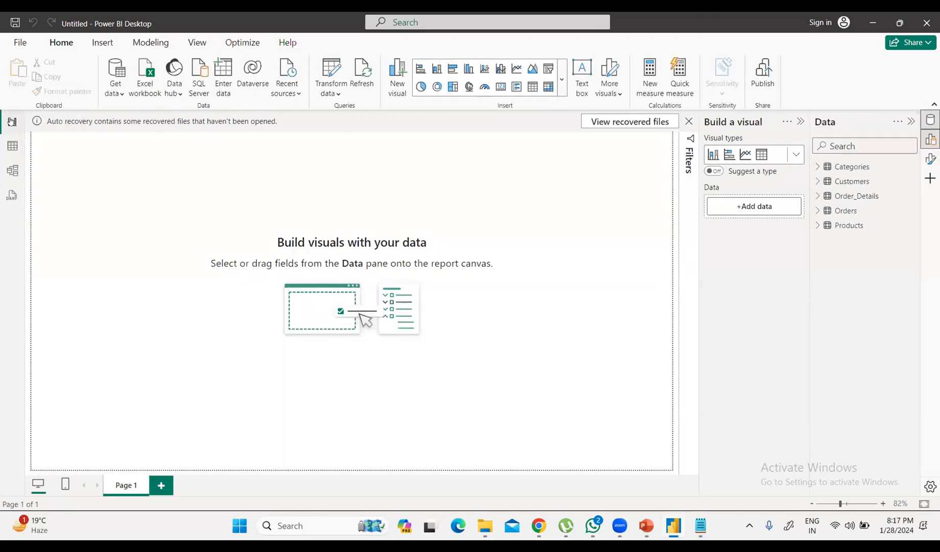
pyautogui.click(13, 146)
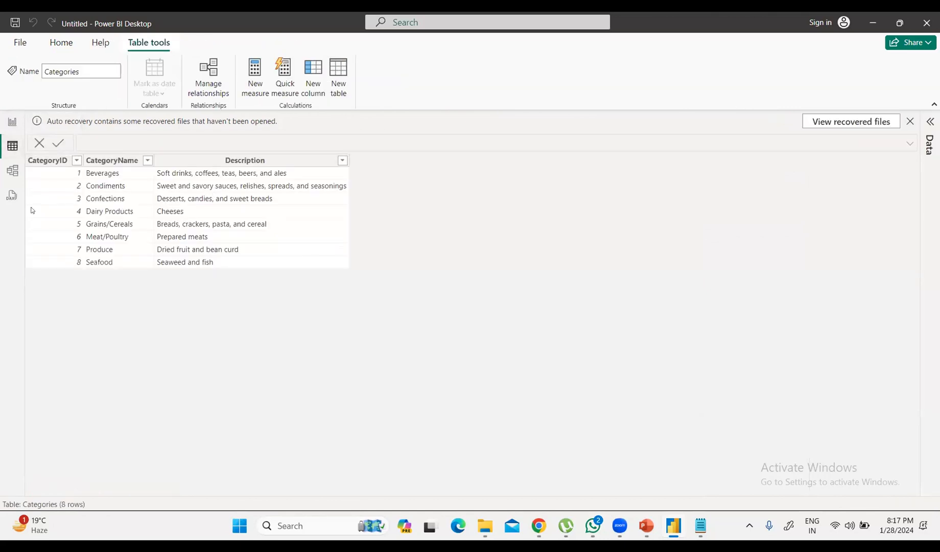
# - Show the data model, widen the diagram area, and examine the relationships linking Customers, Orders, Order_Details and Products
pyautogui.click(12, 172)
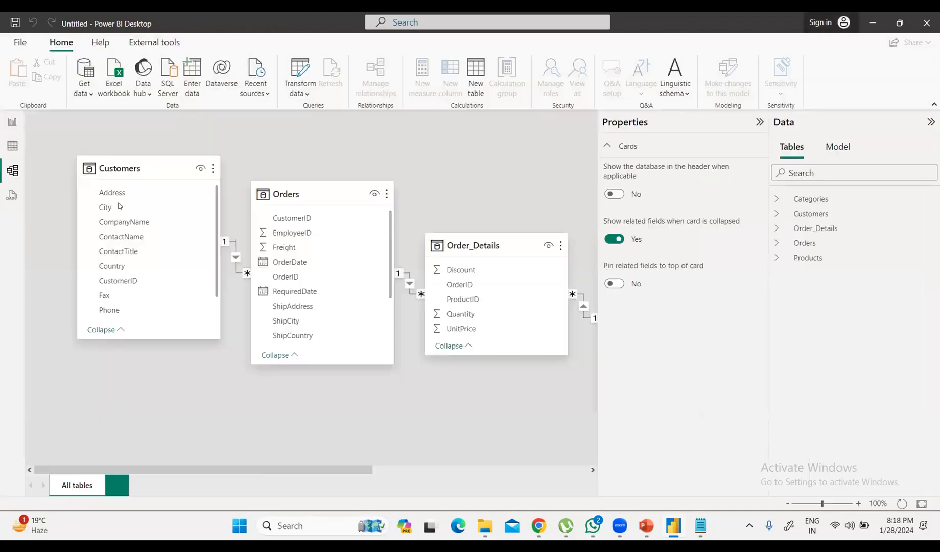
pyautogui.moveTo(254, 470); pyautogui.dragTo(223, 469)
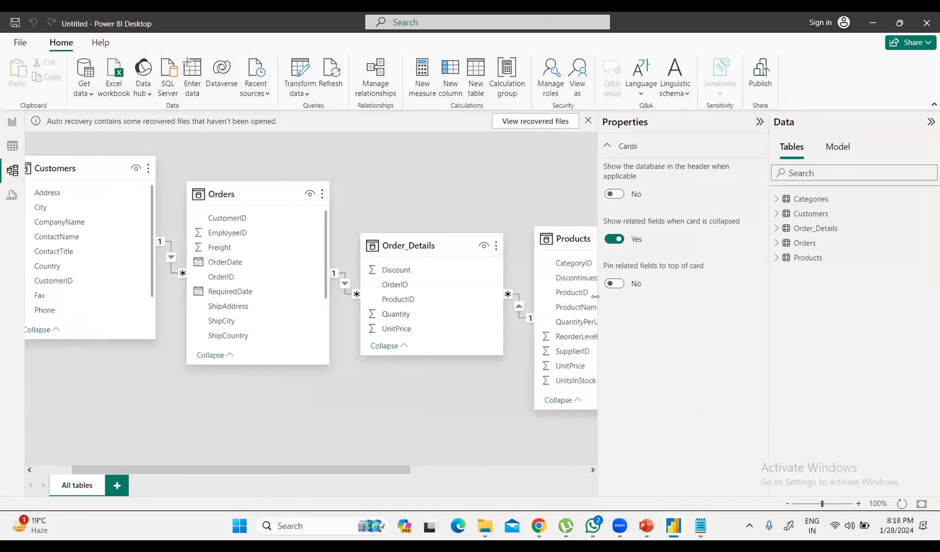
pyautogui.moveTo(595, 296); pyautogui.dragTo(656, 298)
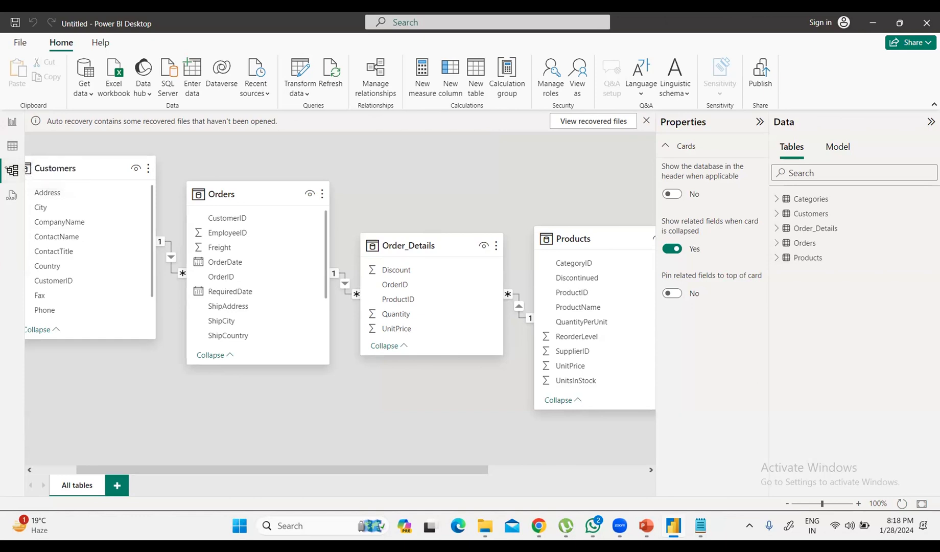
pyautogui.hscroll(1, 341, 307)
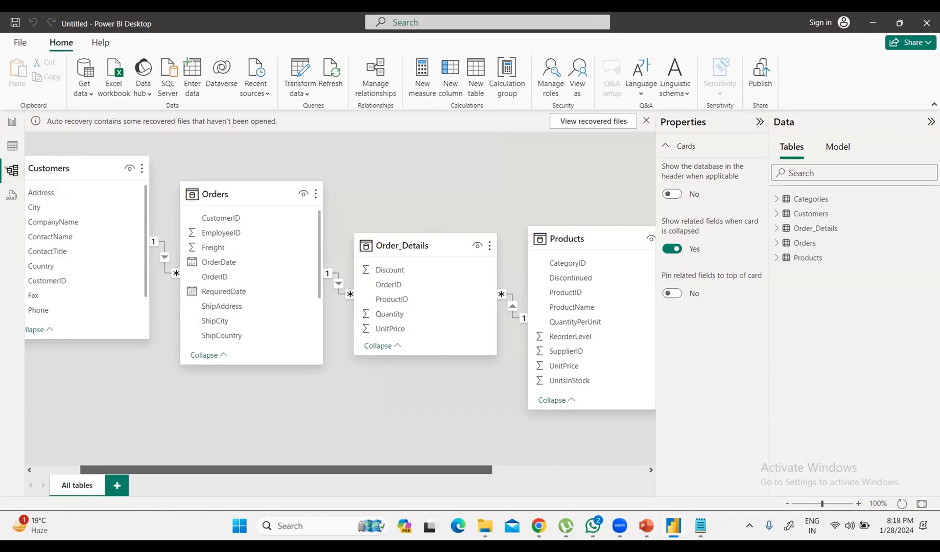
pyautogui.hscroll(3, 341, 307)
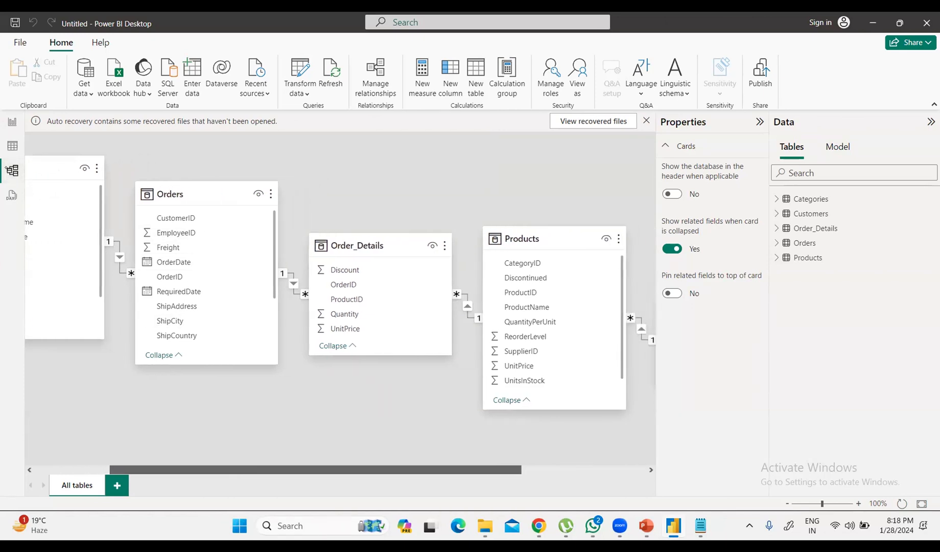
pyautogui.hscroll(-7, 341, 307)
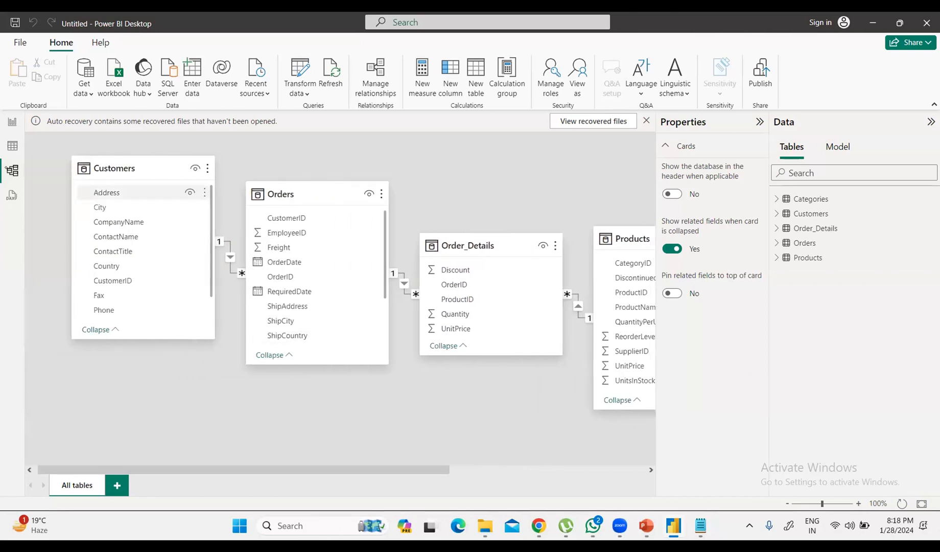
# - Collapse the Properties and Data panes and rearrange the model diagram with Orders between and below Customers and Order_Details
pyautogui.moveTo(349, 187); pyautogui.dragTo(199, 328)
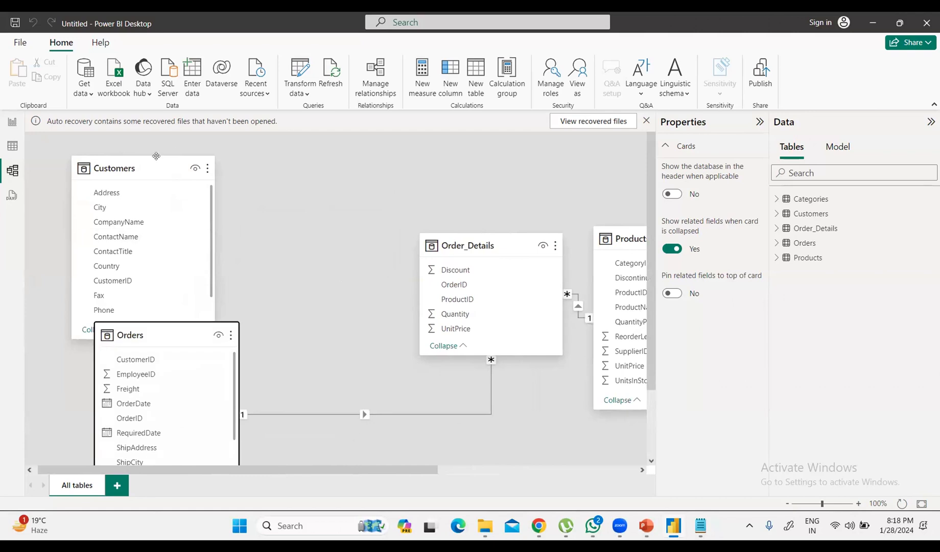
pyautogui.moveTo(142, 164); pyautogui.dragTo(150, 150)
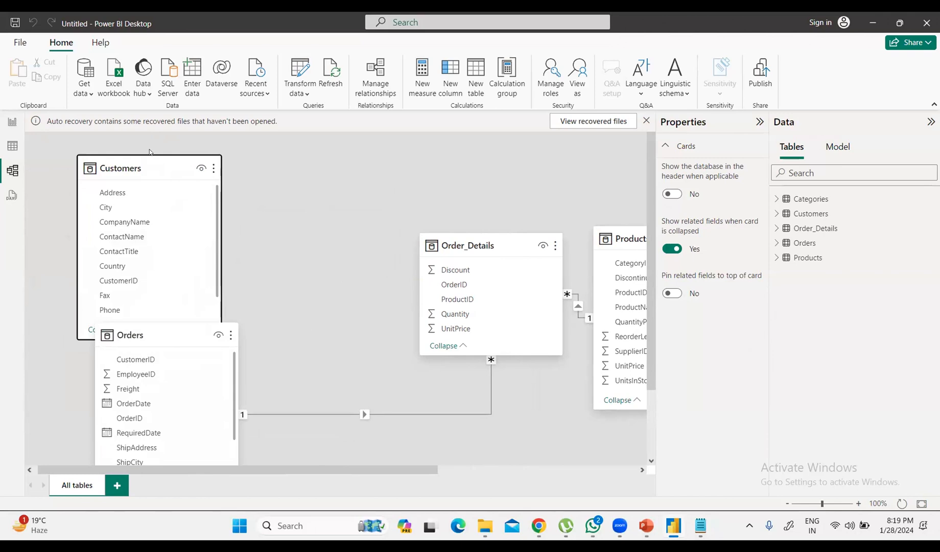
pyautogui.click(760, 122)
pyautogui.click(931, 121)
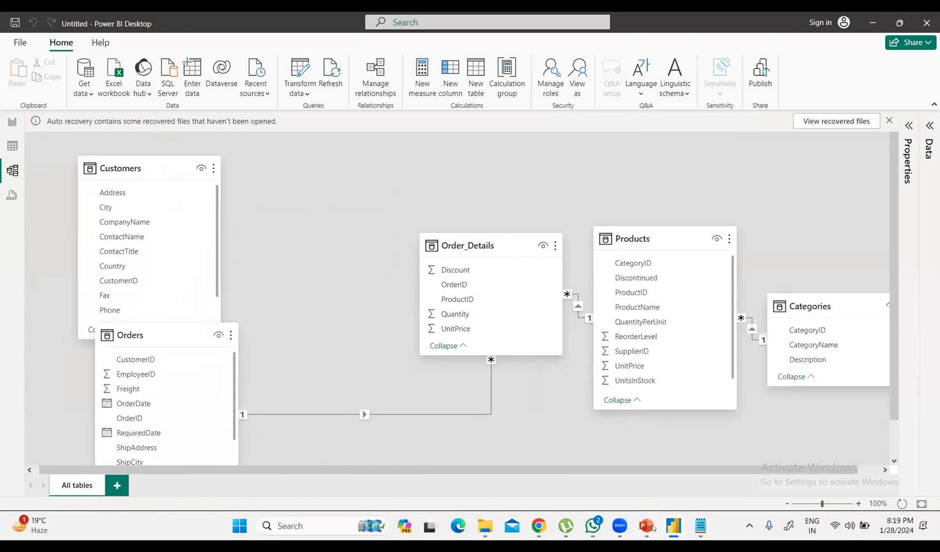
pyautogui.moveTo(157, 166); pyautogui.dragTo(189, 142)
pyautogui.moveTo(164, 330); pyautogui.dragTo(336, 296)
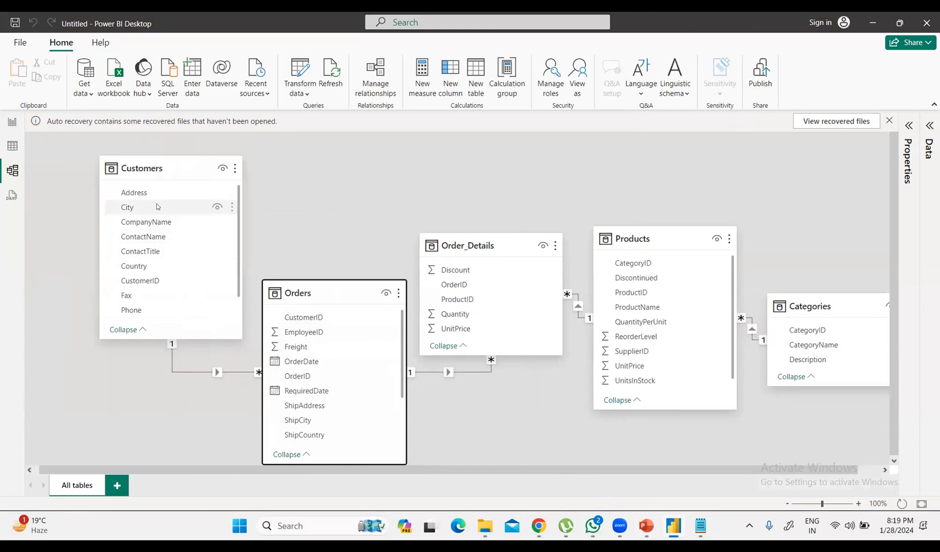
pyautogui.moveTo(475, 234); pyautogui.dragTo(486, 154)
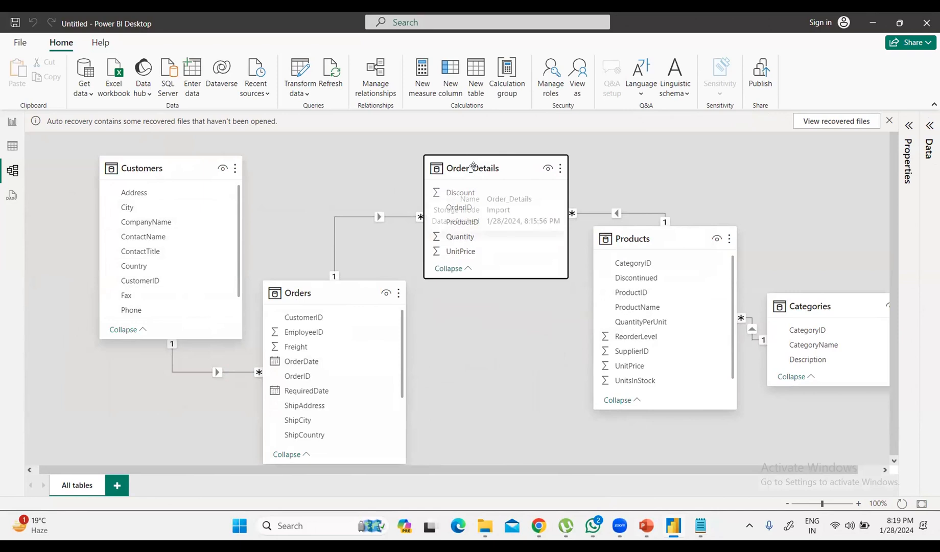
# - Move the Products table beside Order_Details and place Categories below them in the model diagram
pyautogui.moveTo(648, 236); pyautogui.dragTo(653, 165)
pyautogui.moveTo(858, 296); pyautogui.dragTo(538, 394)
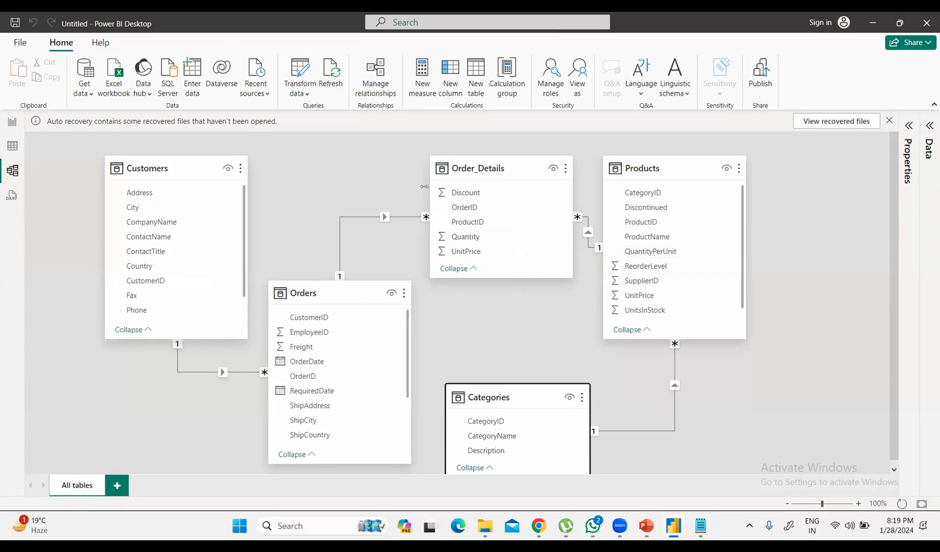
pyautogui.click(96, 202)
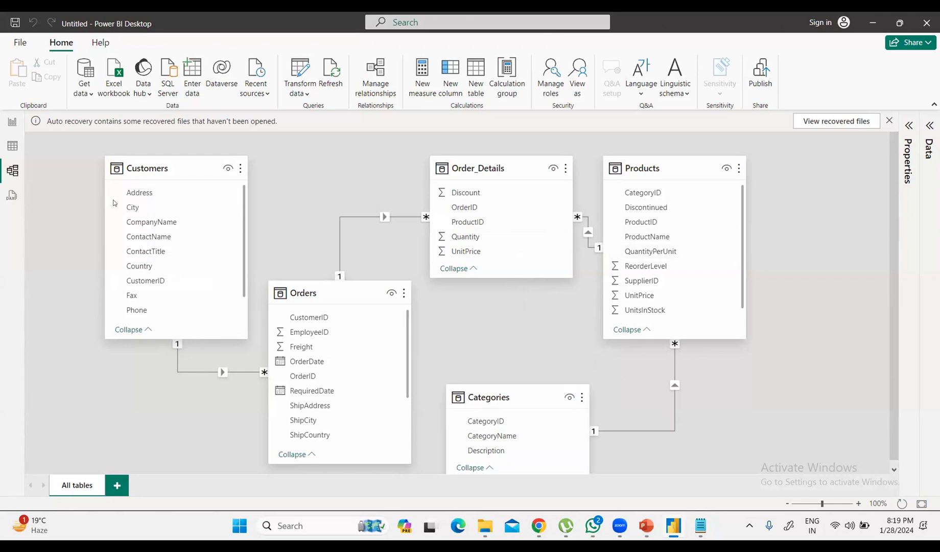
pyautogui.moveTo(111, 200); pyautogui.dragTo(112, 200)
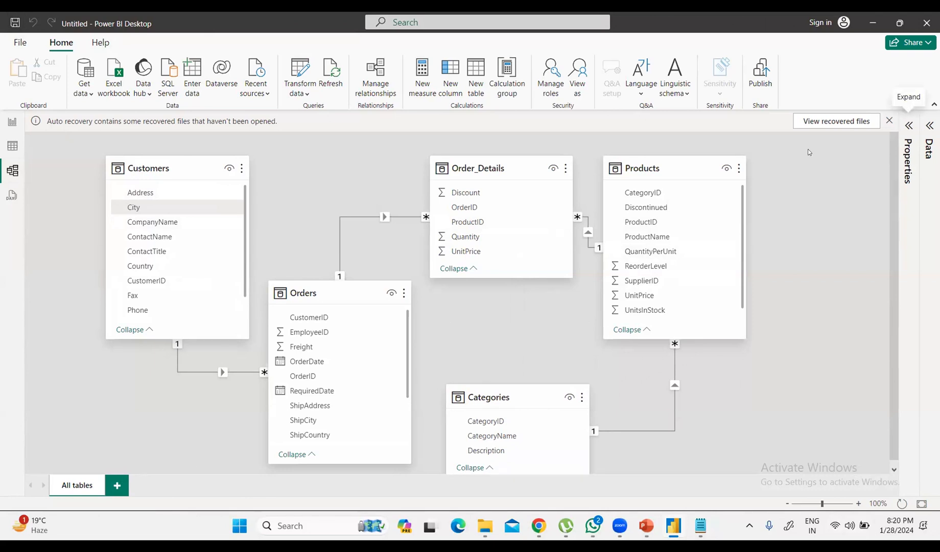
# - Examine the link between Categories and Products, look through the Table and Report views, and return to the data model
pyautogui.click(662, 429)
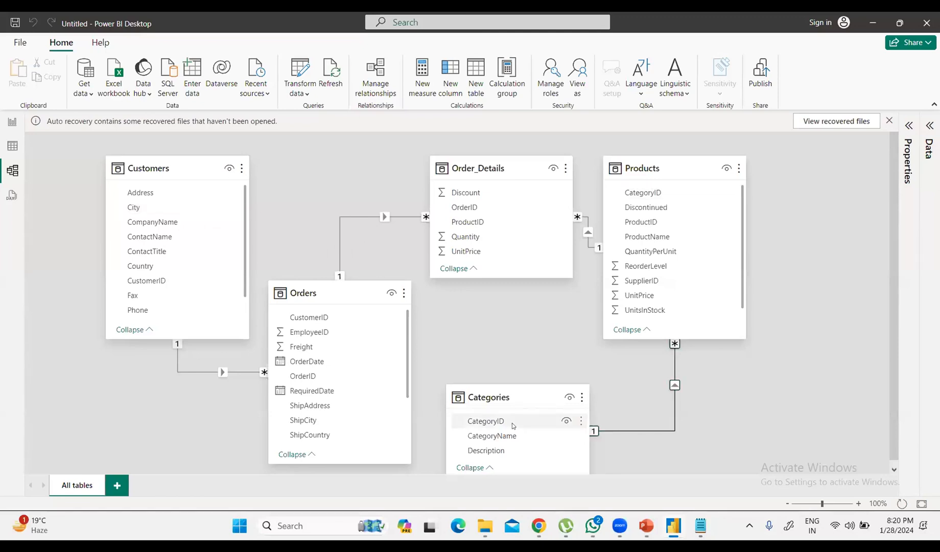
pyautogui.click(508, 392)
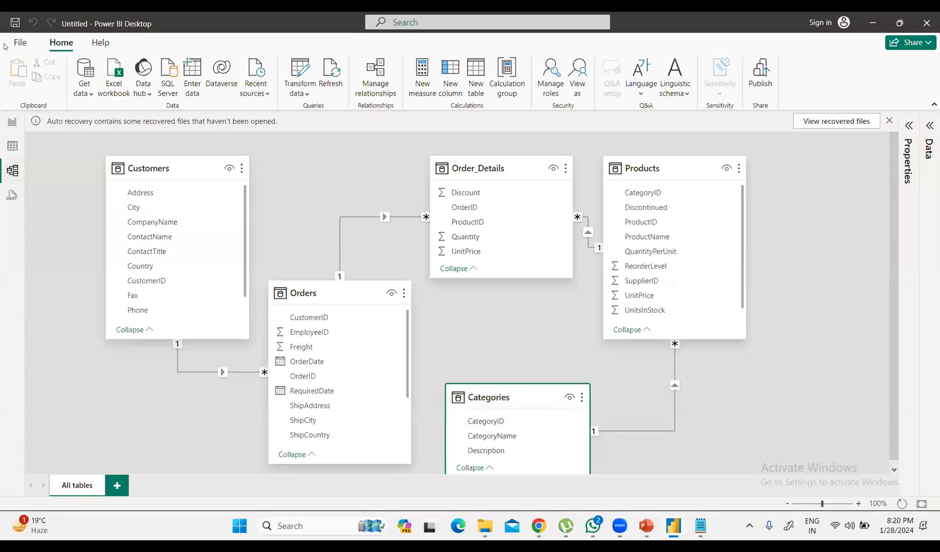
pyautogui.click(12, 147)
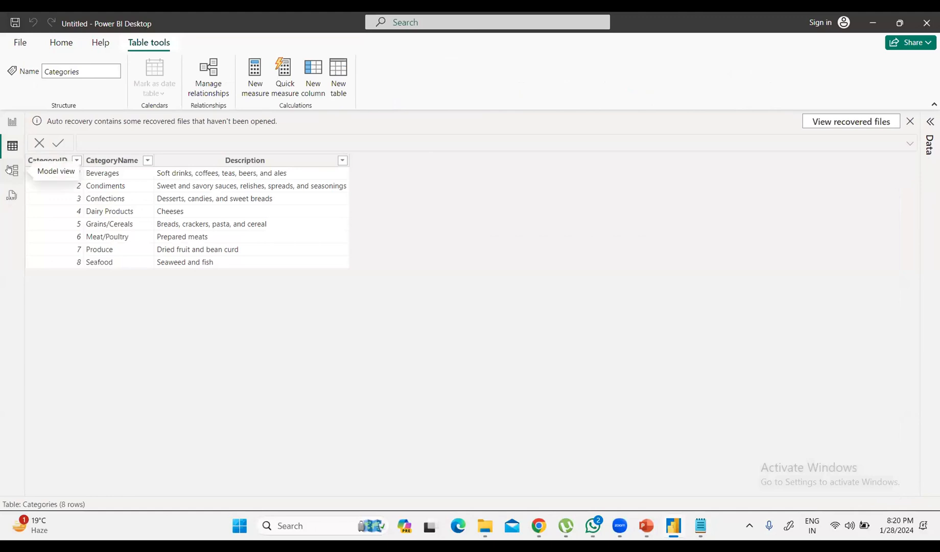
pyautogui.click(12, 172)
pyautogui.click(12, 122)
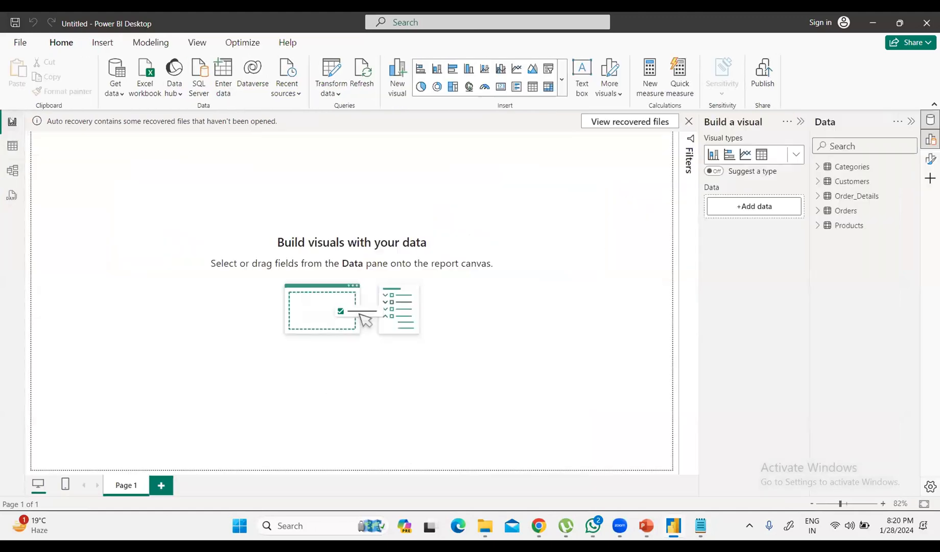
pyautogui.click(12, 172)
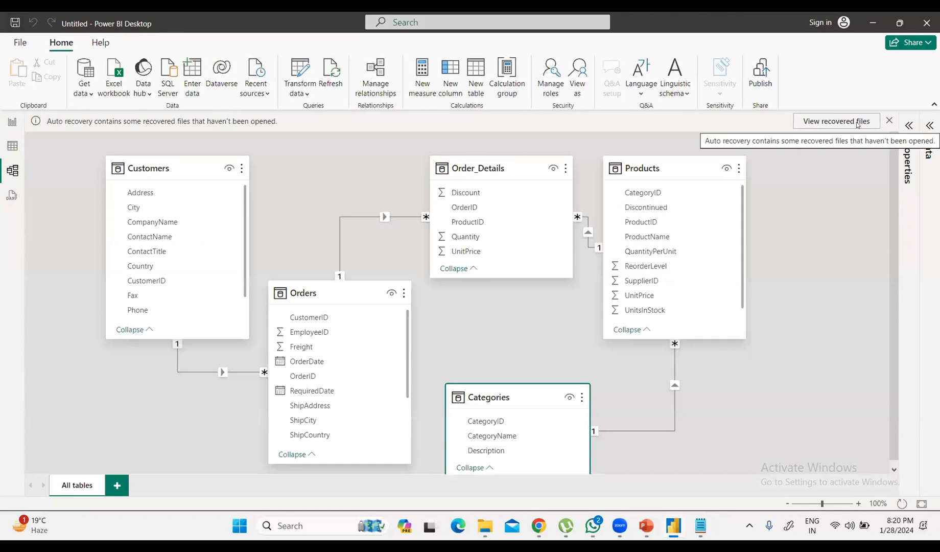
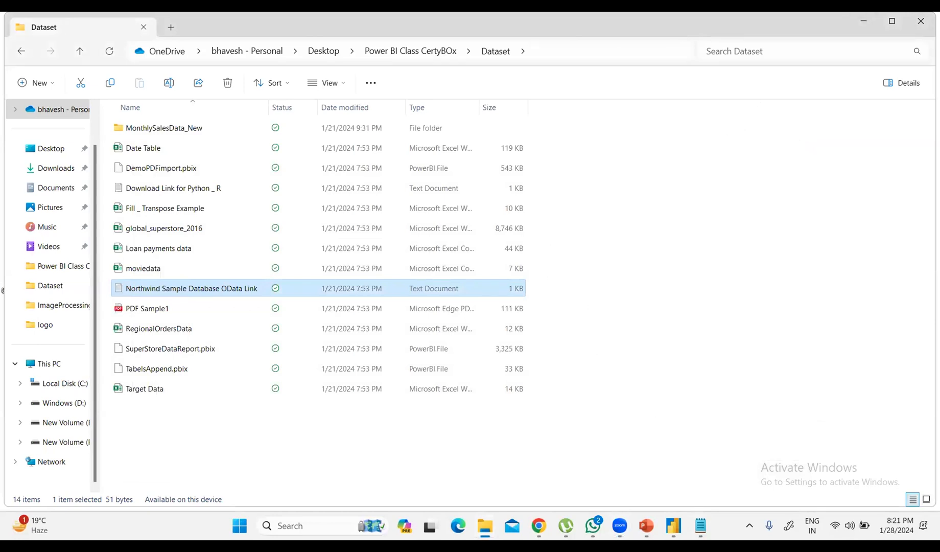
# - Switch back to Power BI Desktop and move the Categories table closer beneath Products so the whole table fits in view
pyautogui.moveTo(674, 525)
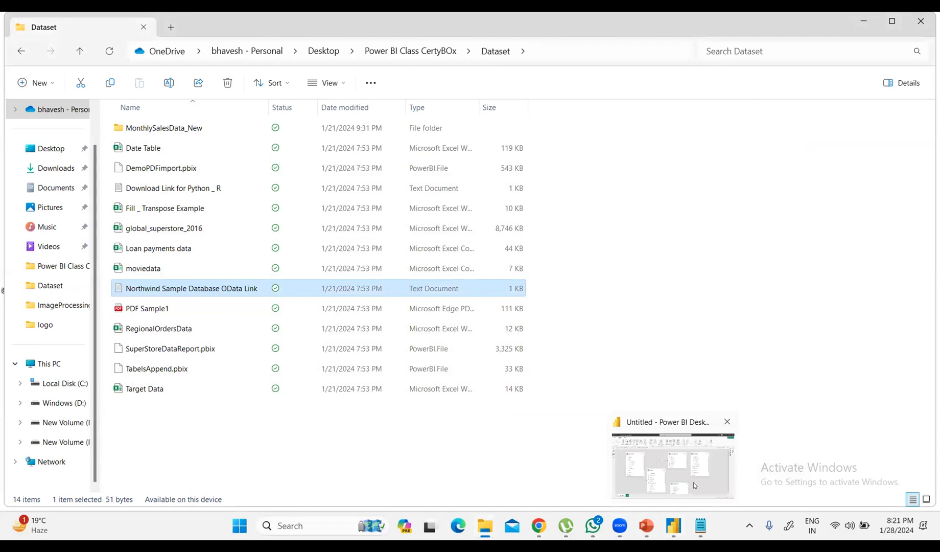
pyautogui.click(707, 483)
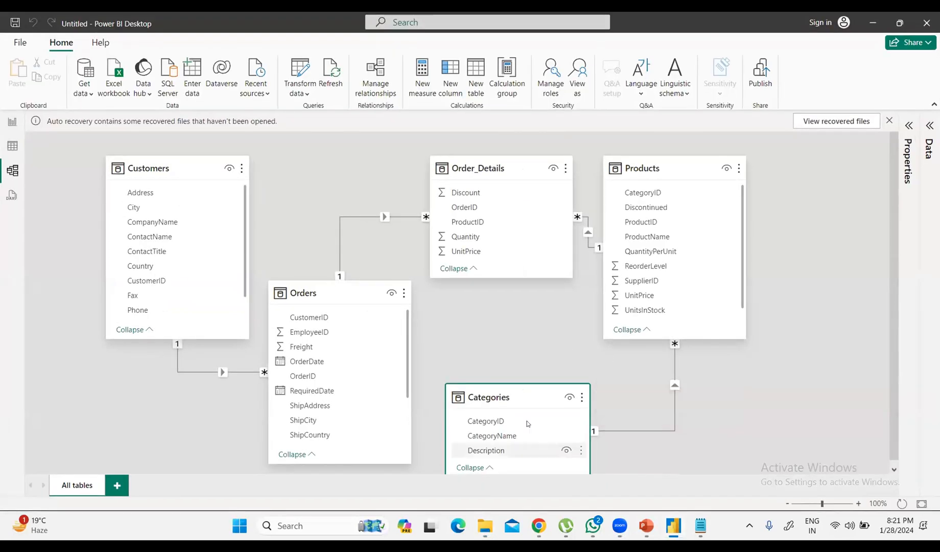
pyautogui.moveTo(521, 393); pyautogui.dragTo(614, 412)
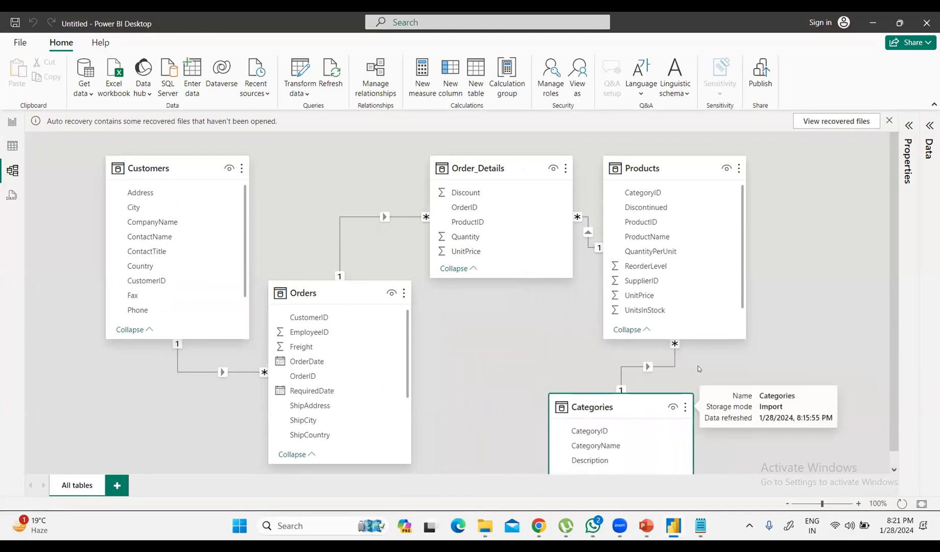
pyautogui.scroll(-1, 891, 230)
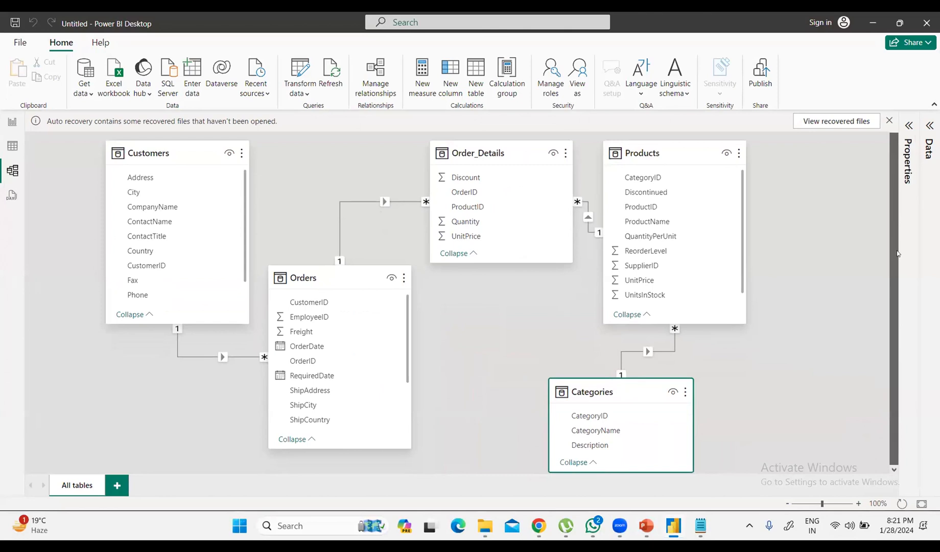
pyautogui.moveTo(895, 254); pyautogui.dragTo(894, 280)
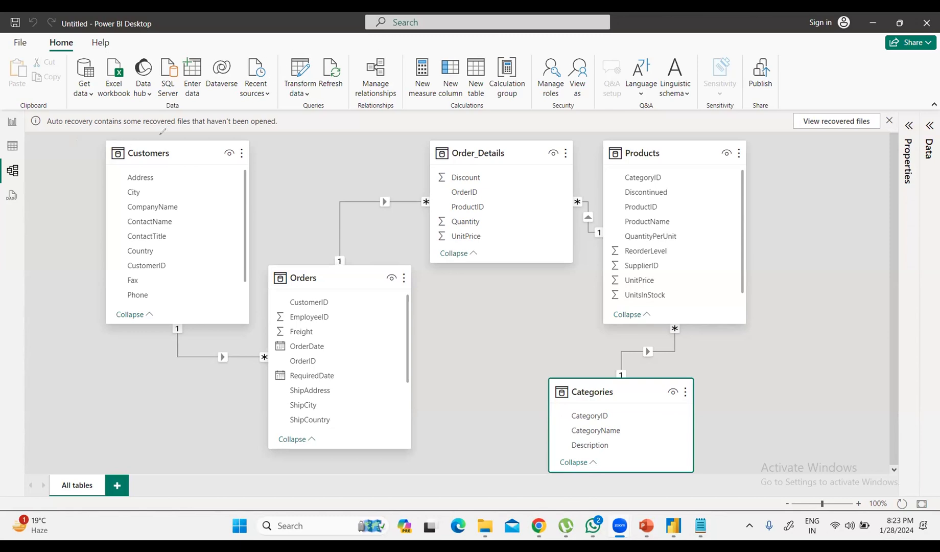
# - Open the Manage relationships dialog and delete the OrderID relationship between Order_Details and Orders
pyautogui.moveTo(388, 47)
pyautogui.mouseDown()
pyautogui.moveTo(358, 53)
pyautogui.moveTo(348, 88)
pyautogui.moveTo(402, 108)
pyautogui.moveTo(407, 78)
pyautogui.moveTo(378, 48)
pyautogui.mouseUp()
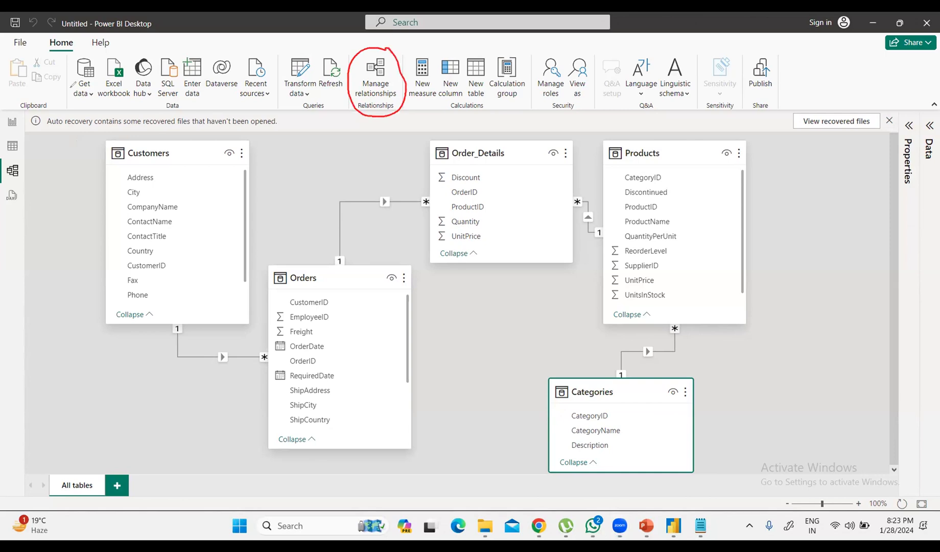
pyautogui.click(366, 89)
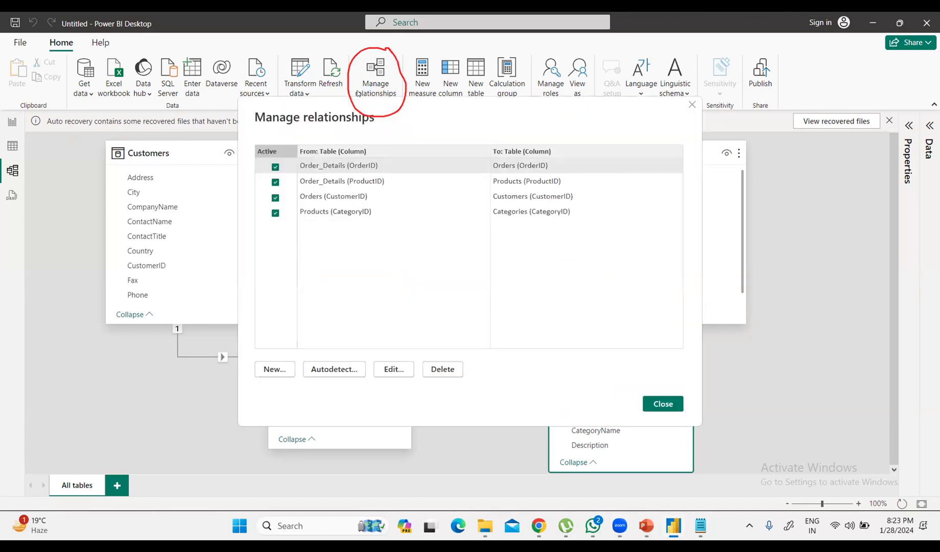
pyautogui.click(267, 155)
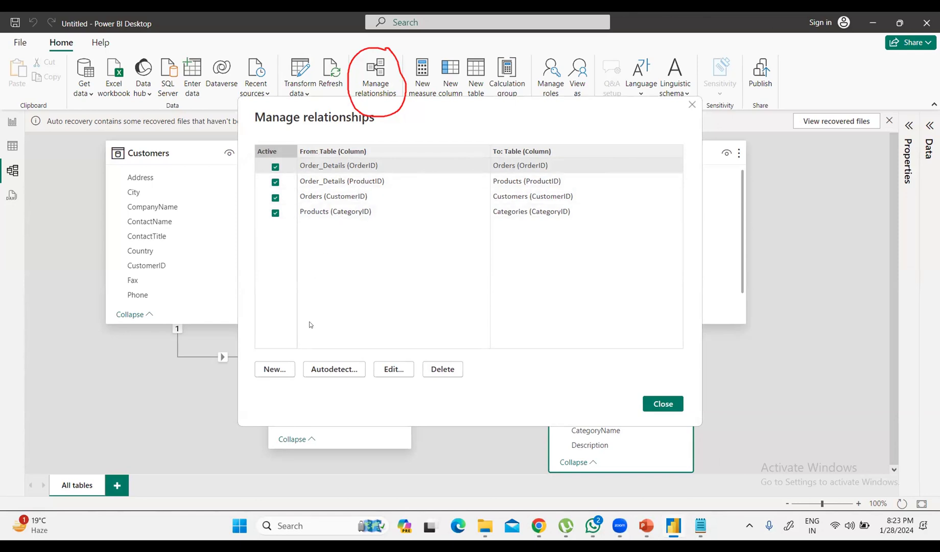
pyautogui.click(446, 369)
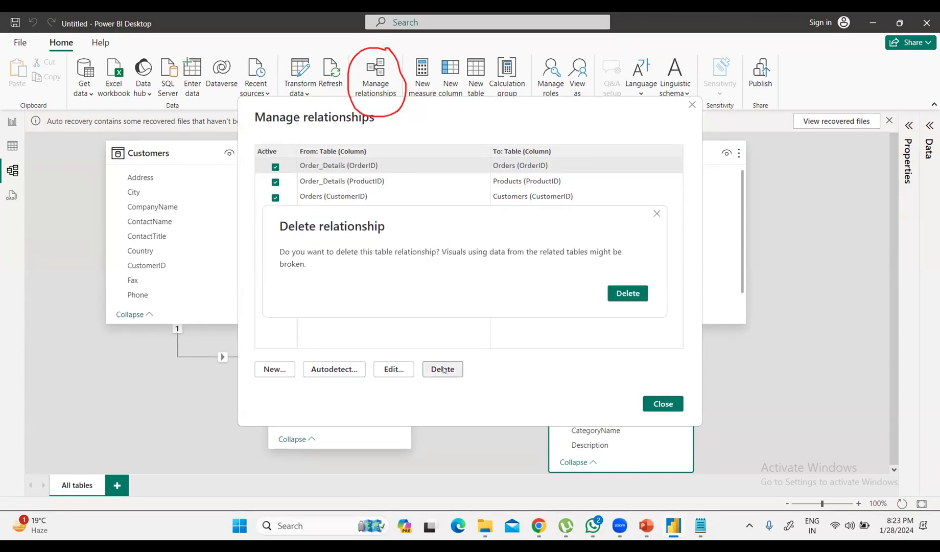
pyautogui.click(628, 293)
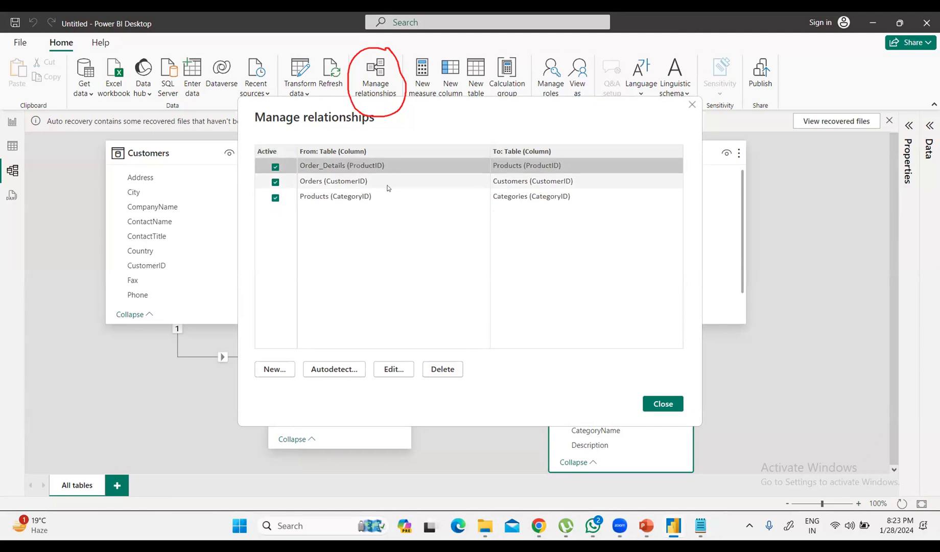
# - Delete all remaining table relationships together and close the Manage relationships dialog
pyautogui.hotkey('ctrl', 'a')
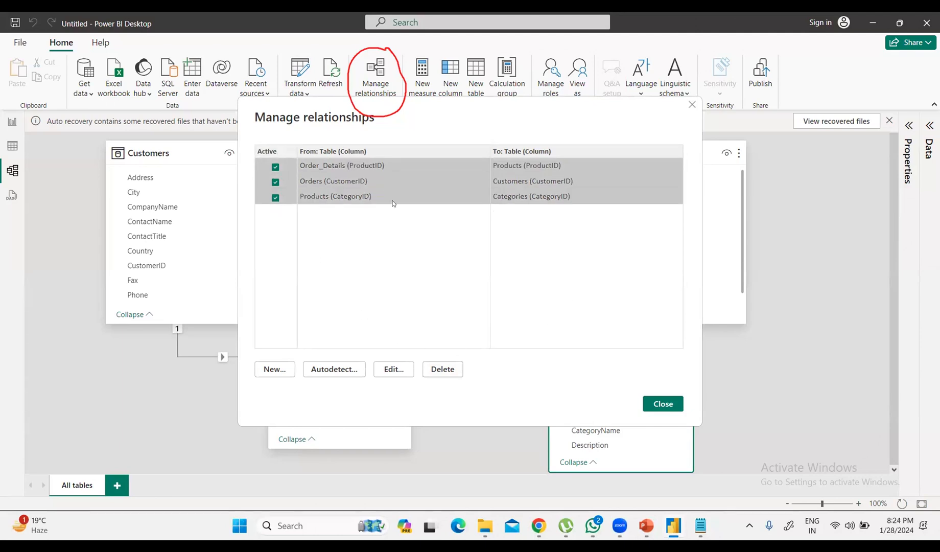
pyautogui.click(448, 369)
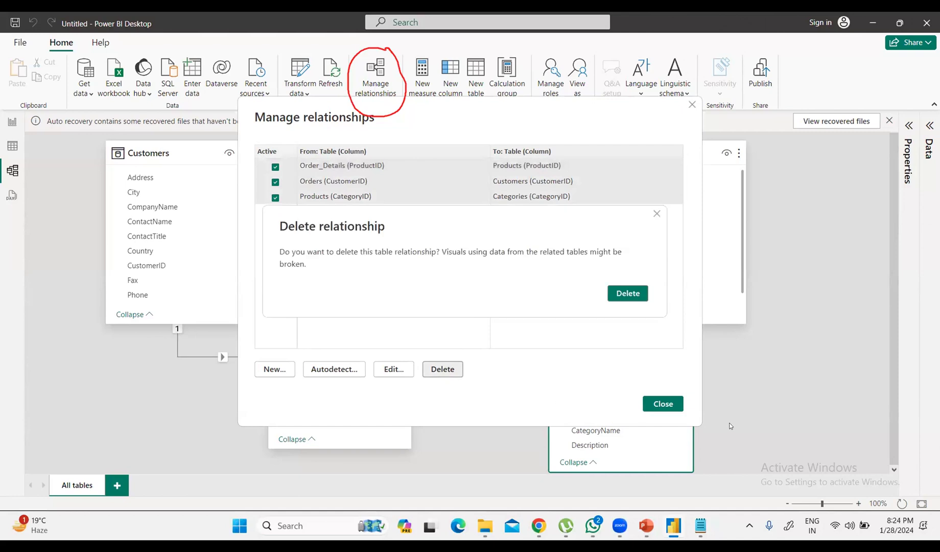
pyautogui.click(630, 297)
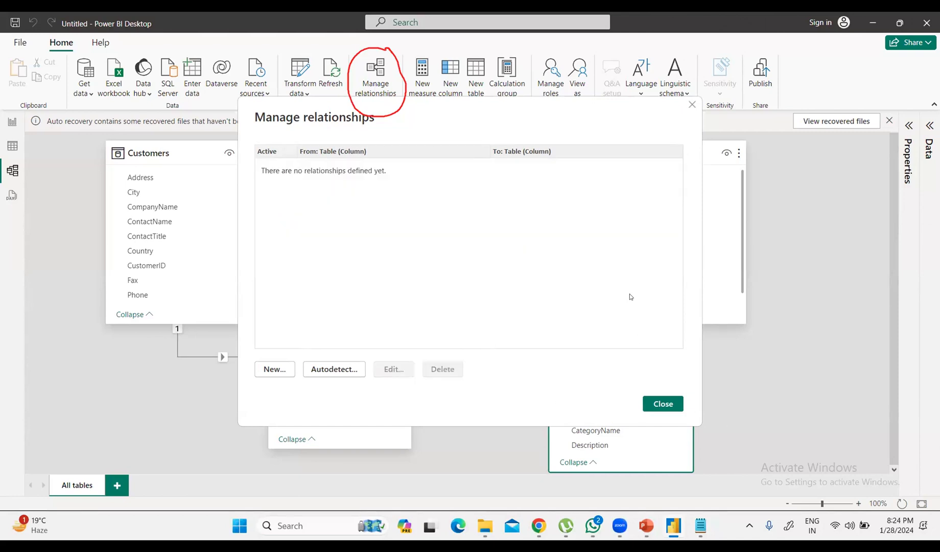
pyautogui.click(662, 404)
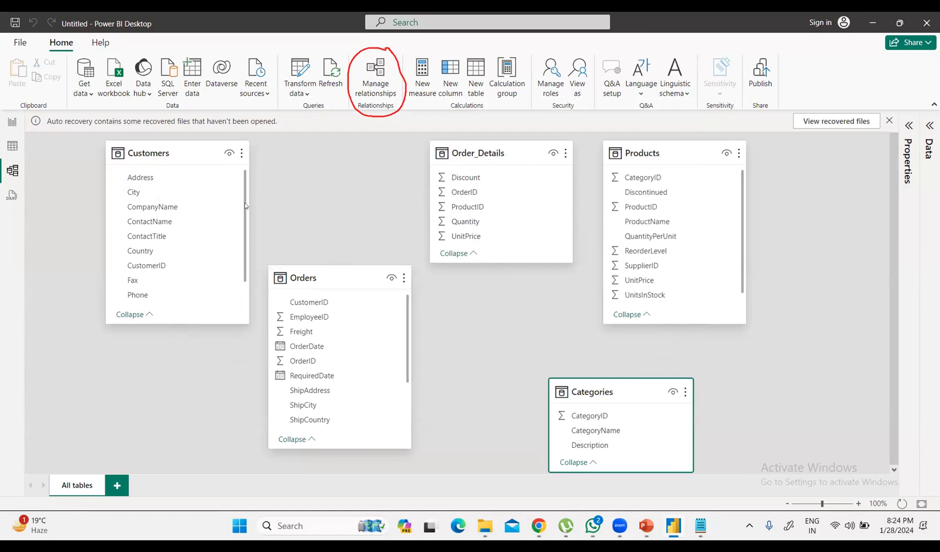
# - Create a relationship from CustomerID in Customers to CustomerID in Orders directly in the diagram
pyautogui.scroll(-2, 244, 205)
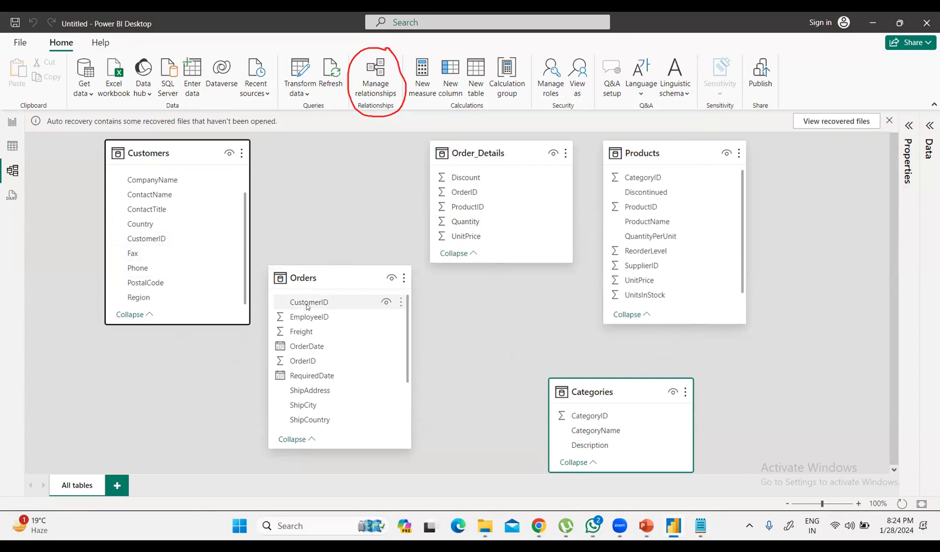
pyautogui.click(163, 238)
pyautogui.moveTo(165, 238)
pyautogui.mouseDown()
pyautogui.moveTo(225, 242)
pyautogui.moveTo(160, 239)
pyautogui.mouseUp()
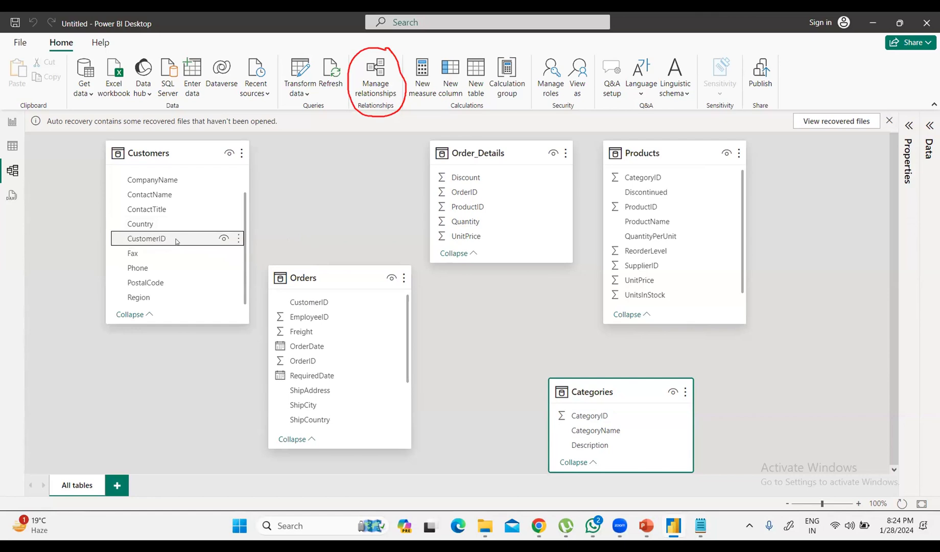
pyautogui.moveTo(176, 242); pyautogui.dragTo(335, 305)
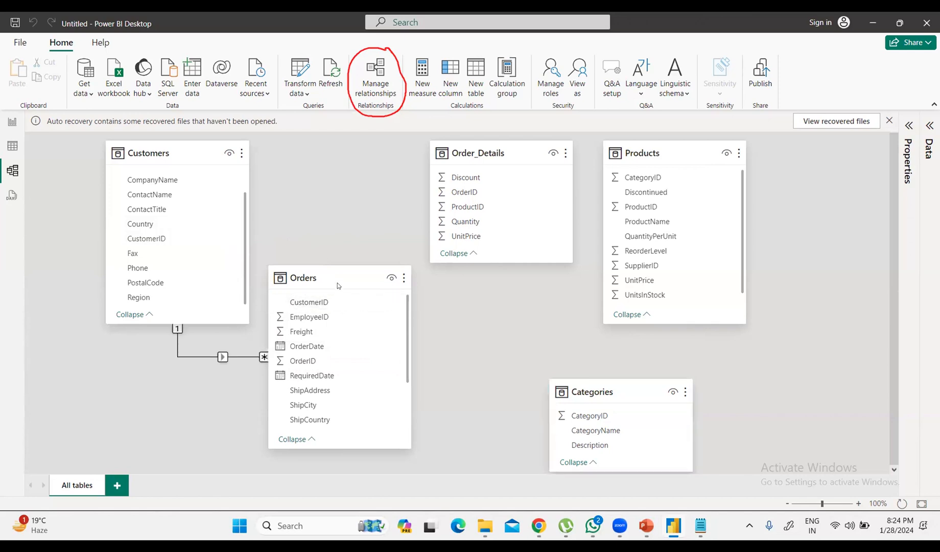
# - Shift the Orders table slightly away from Customers and link OrderID in Order_Details to OrderID in Orders
pyautogui.moveTo(335, 280); pyautogui.dragTo(362, 291)
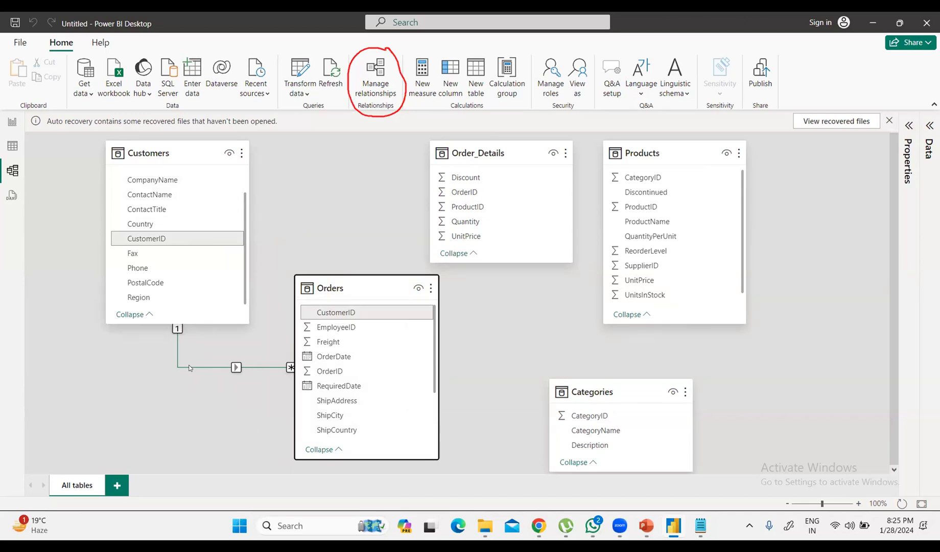
pyautogui.moveTo(351, 278); pyautogui.dragTo(336, 279)
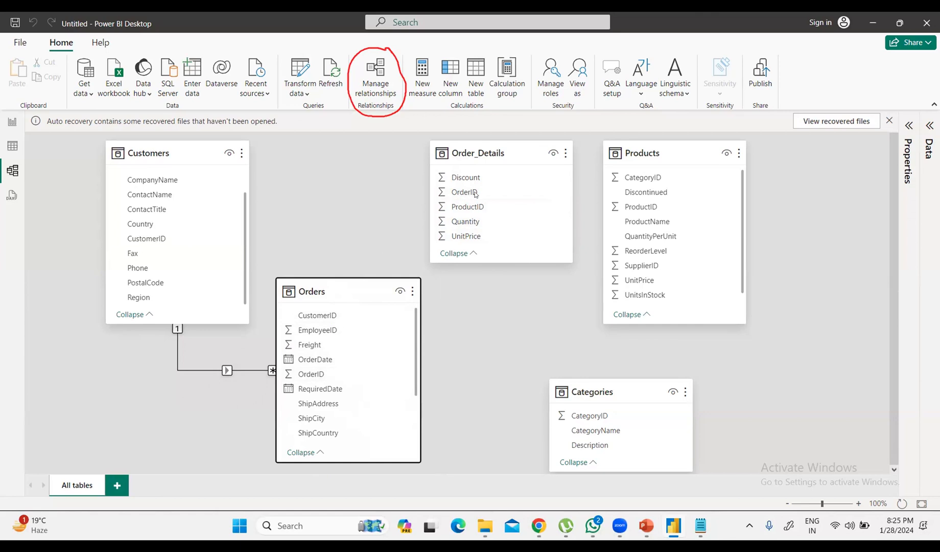
pyautogui.moveTo(466, 195); pyautogui.dragTo(309, 376)
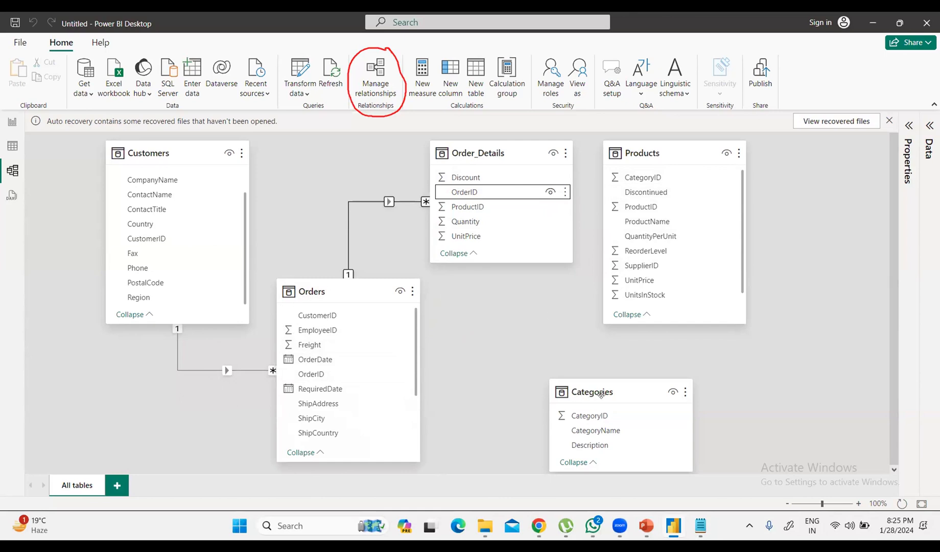
# - Move Categories directly beneath Products and link its CategoryID to CategoryID in Products
pyautogui.moveTo(598, 391); pyautogui.dragTo(684, 382)
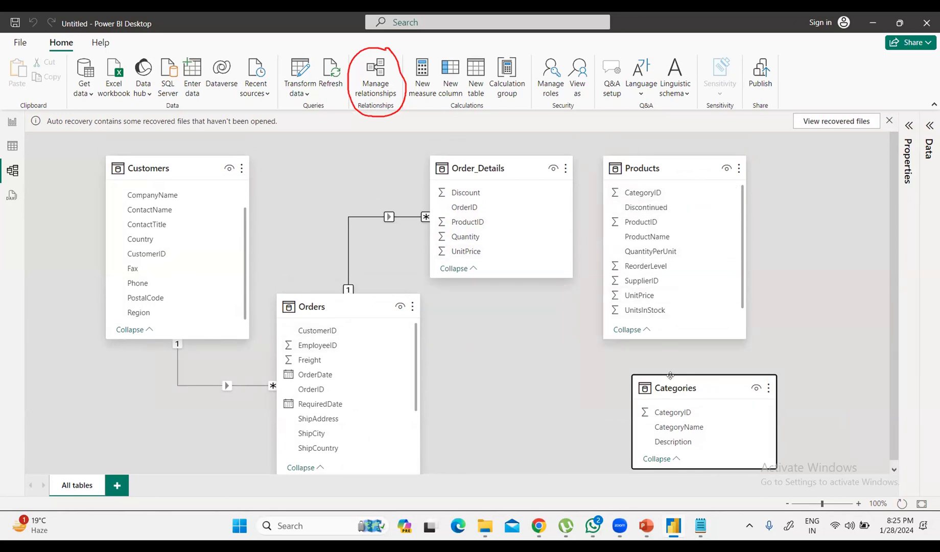
pyautogui.scroll(-1, 580, 305)
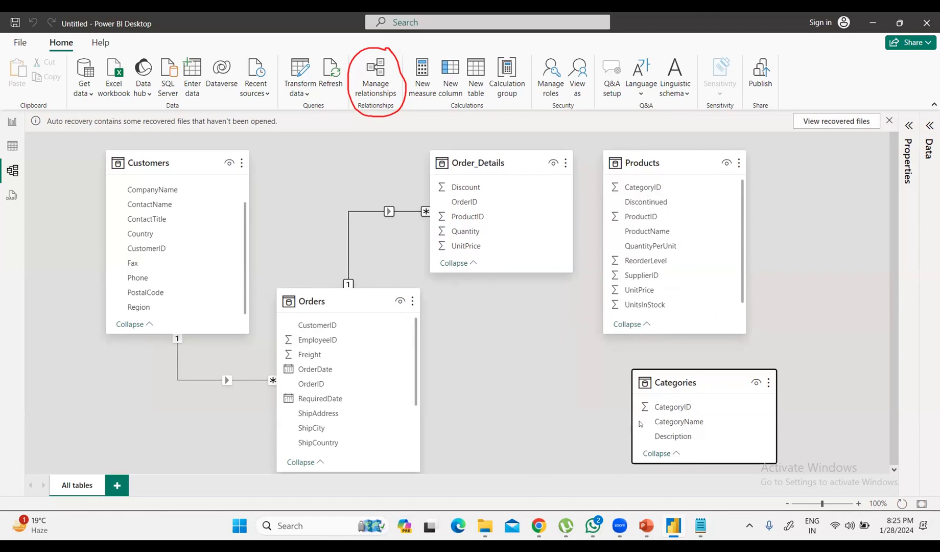
pyautogui.click(658, 406)
pyautogui.moveTo(659, 406); pyautogui.dragTo(629, 188)
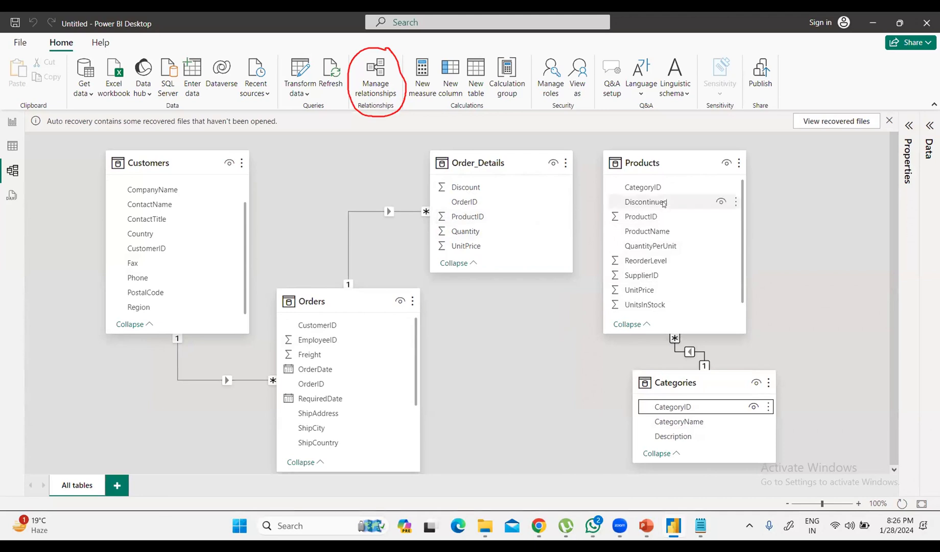
# - Link ProductID in Products to ProductID in Order_Details and space the two tables farther apart
pyautogui.moveTo(649, 217); pyautogui.dragTo(498, 217)
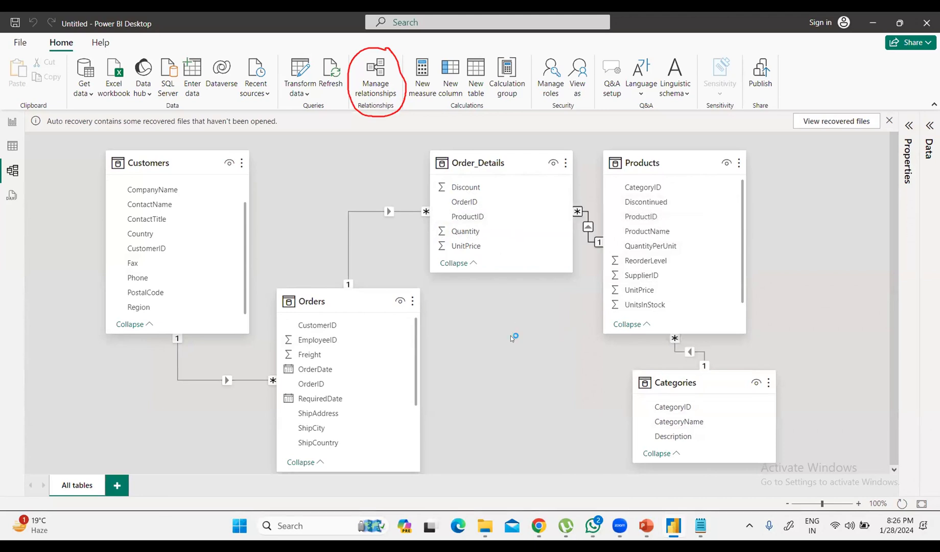
pyautogui.moveTo(508, 154)
pyautogui.mouseDown()
pyautogui.moveTo(469, 148)
pyautogui.moveTo(506, 153)
pyautogui.mouseUp()
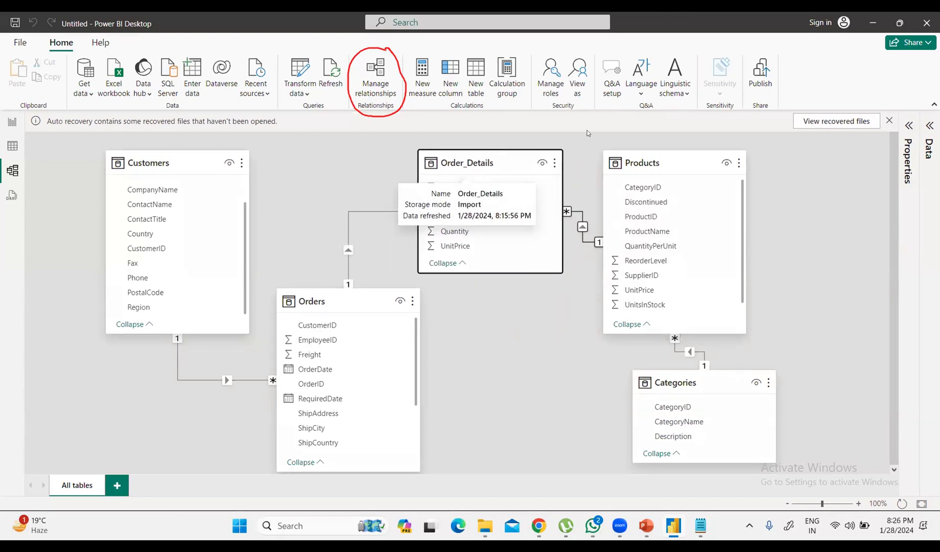
pyautogui.moveTo(685, 159); pyautogui.dragTo(724, 156)
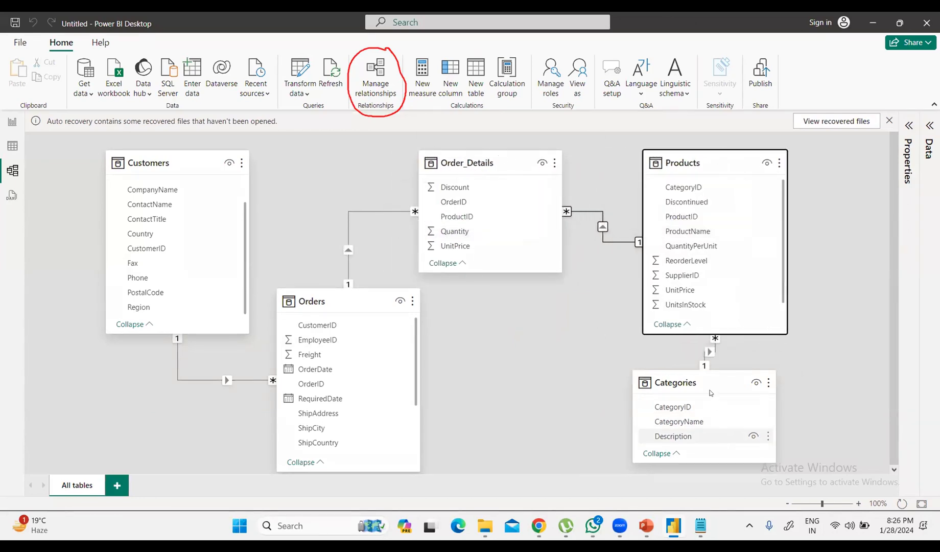
# - Move the Categories table farther below Products and review the settings of the relationship between the two tables
pyautogui.moveTo(730, 392); pyautogui.dragTo(692, 419)
pyautogui.scroll(-1, 823, 337)
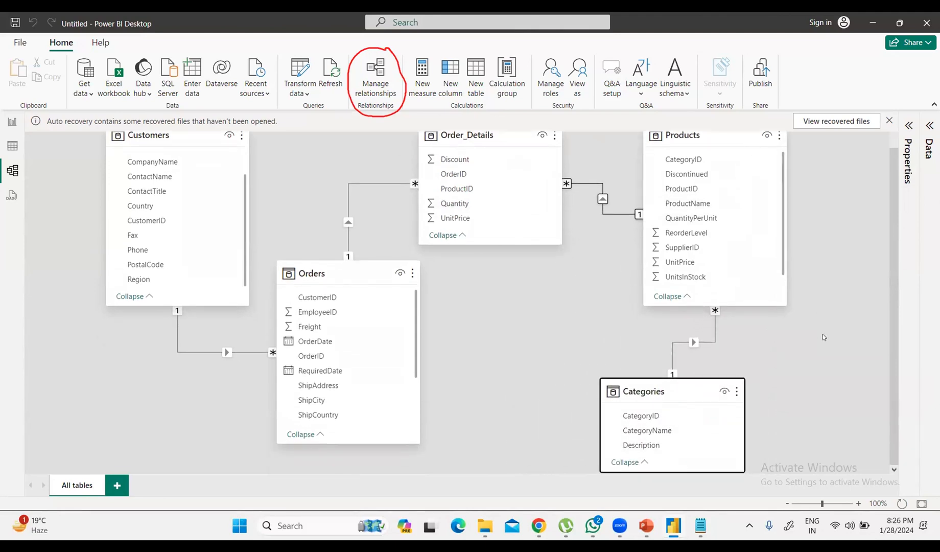
pyautogui.doubleClick(714, 341)
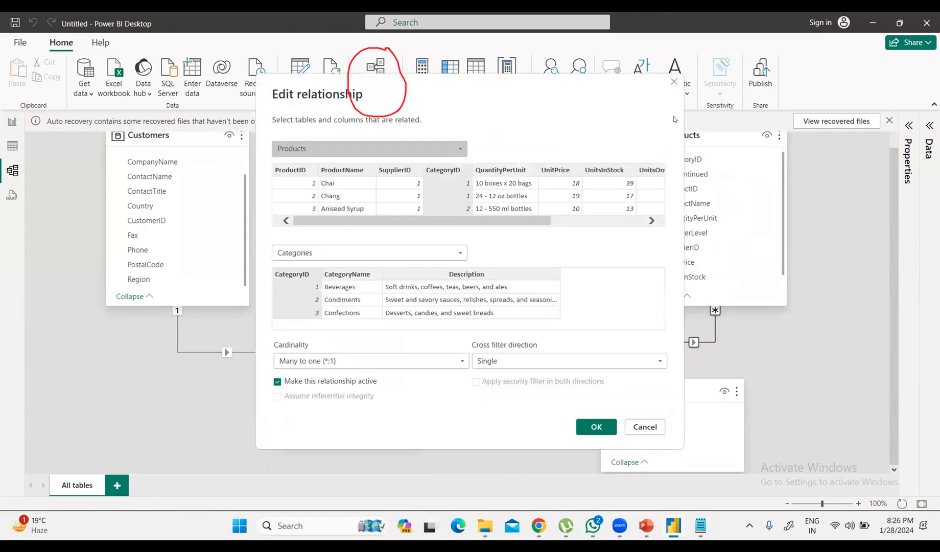
pyautogui.click(674, 82)
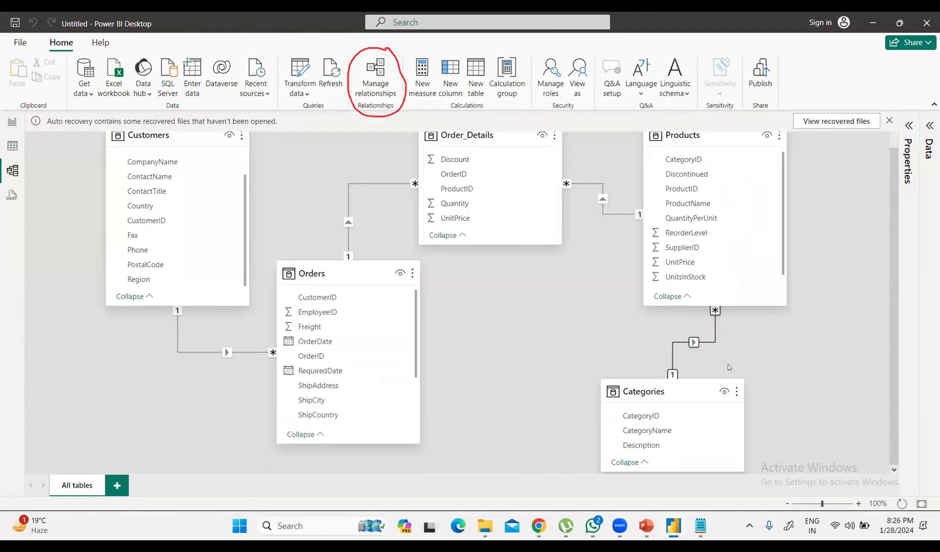
pyautogui.doubleClick(713, 336)
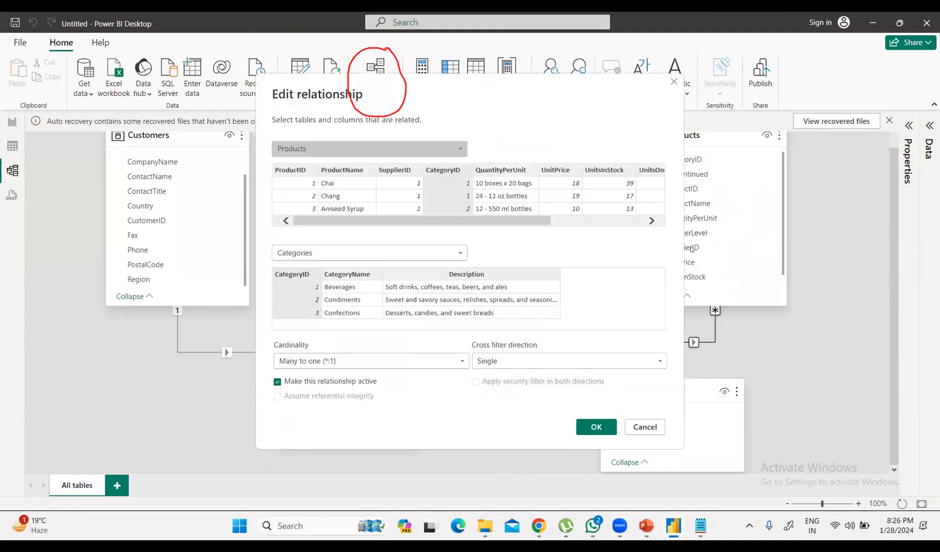
pyautogui.click(673, 81)
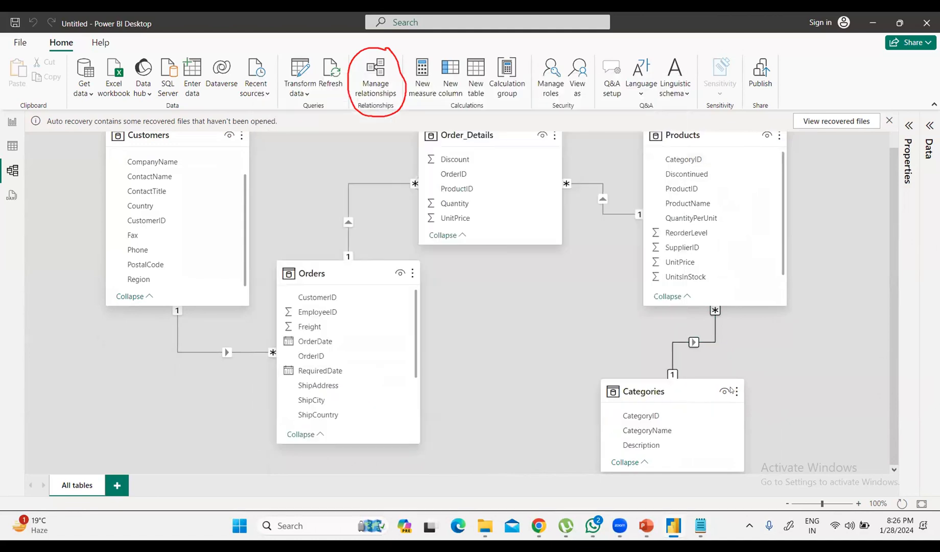
pyautogui.doubleClick(708, 342)
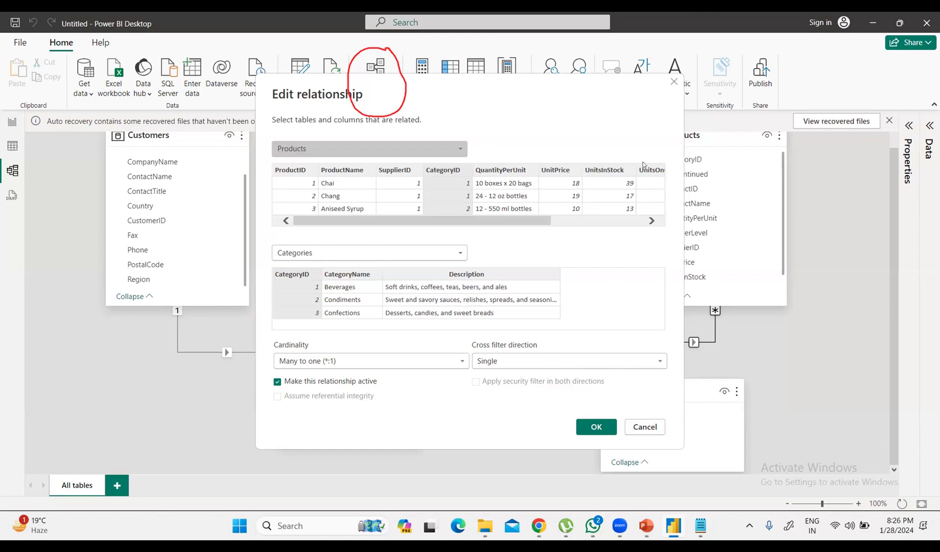
pyautogui.click(628, 221)
pyautogui.moveTo(628, 221); pyautogui.dragTo(367, 232)
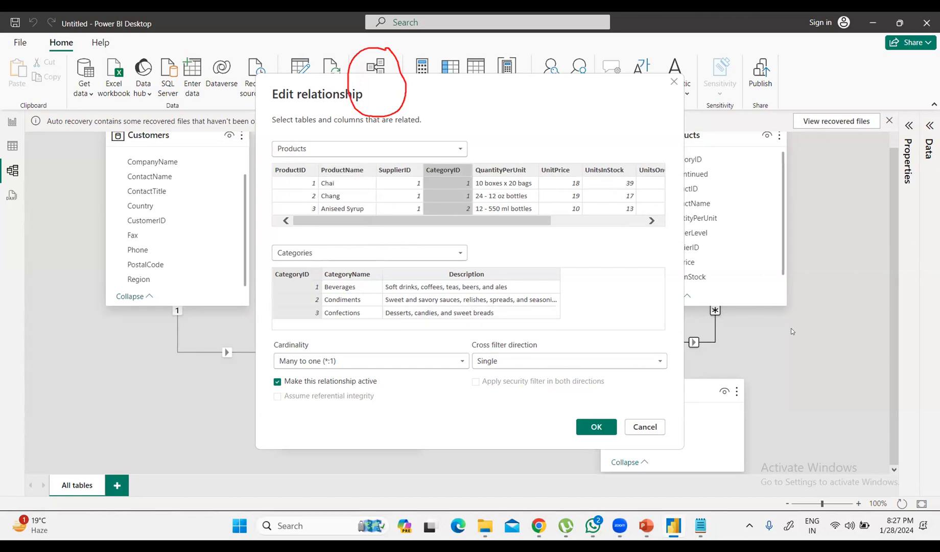
pyautogui.click(647, 429)
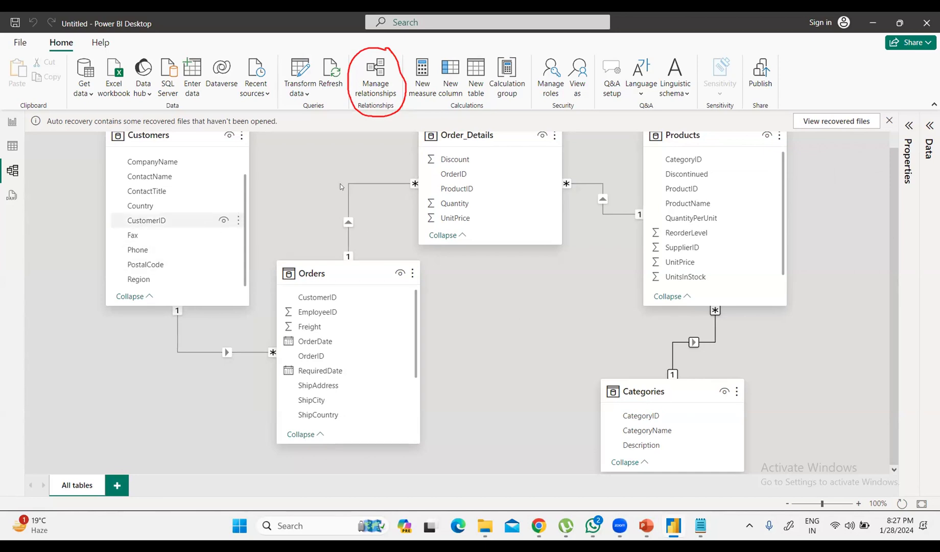
# - Reposition the Orders, Customers, Order_Details and Products tables so that all relationship lines are clearly spread out
pyautogui.moveTo(360, 269); pyautogui.dragTo(341, 278)
pyautogui.moveTo(189, 141); pyautogui.dragTo(156, 169)
pyautogui.moveTo(318, 281)
pyautogui.mouseDown()
pyautogui.moveTo(293, 271)
pyautogui.moveTo(314, 291)
pyautogui.mouseUp()
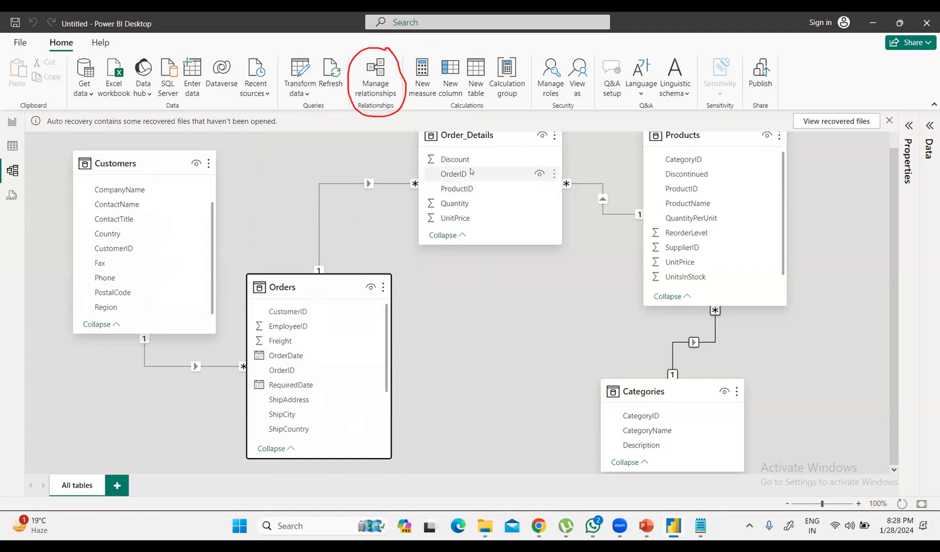
pyautogui.moveTo(503, 137); pyautogui.dragTo(506, 162)
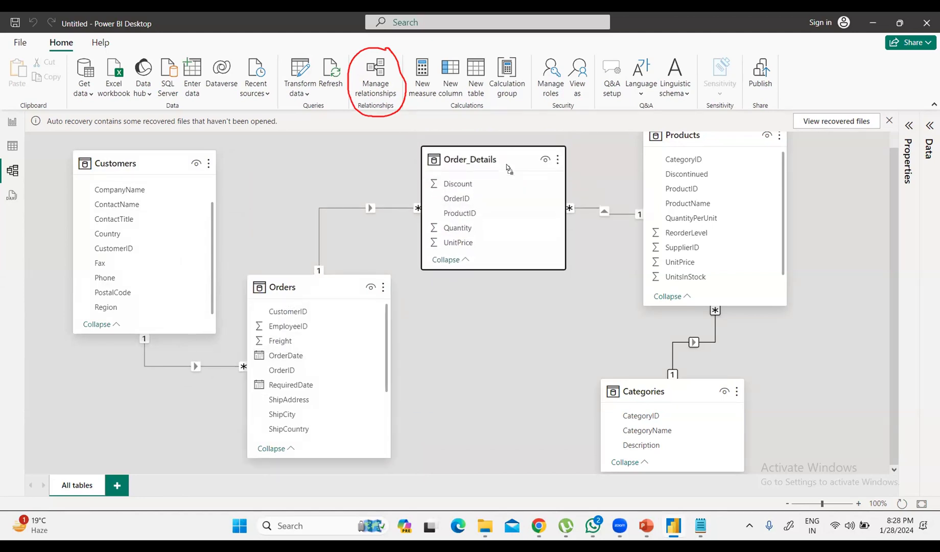
pyautogui.moveTo(734, 144); pyautogui.dragTo(762, 170)
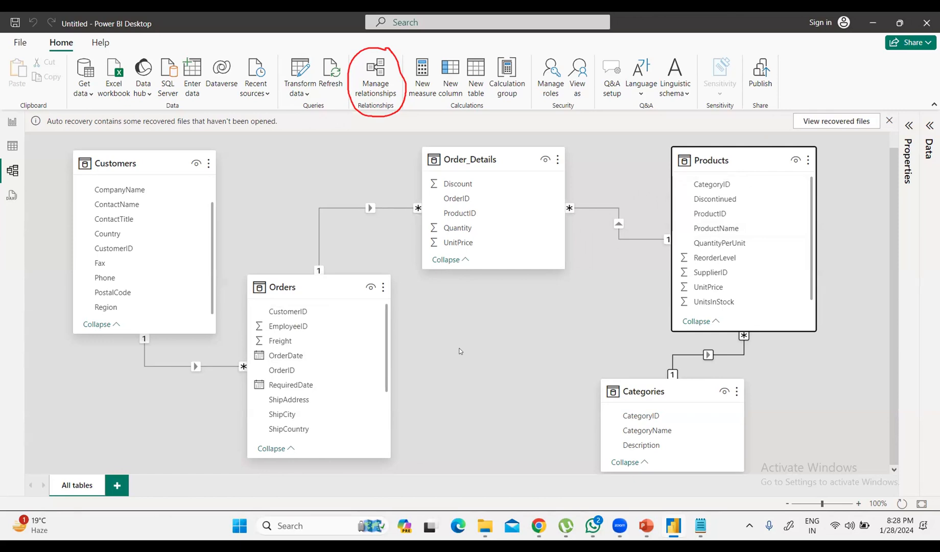
pyautogui.click(350, 208)
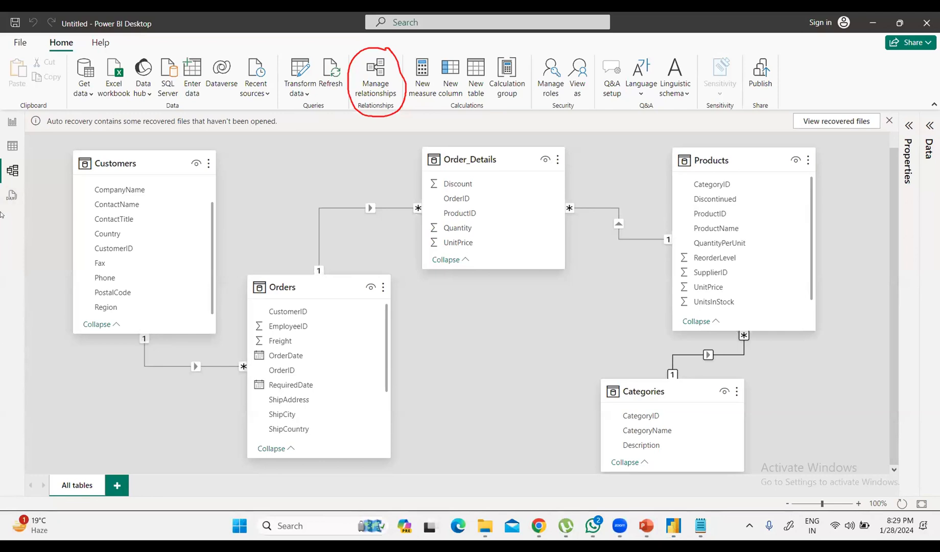
# - Add a stacked bar chart to the report page and enlarge it to fill most of the page
pyautogui.click(12, 121)
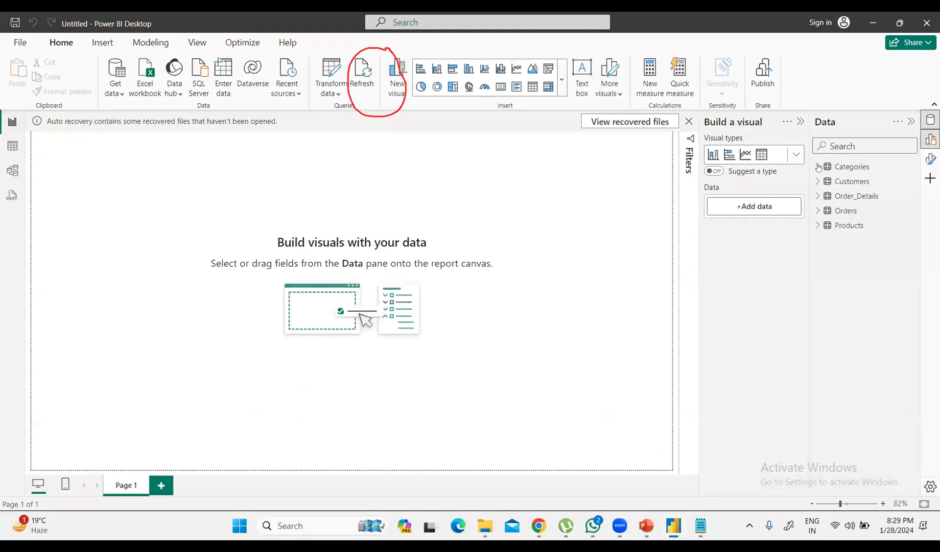
pyautogui.click(792, 154)
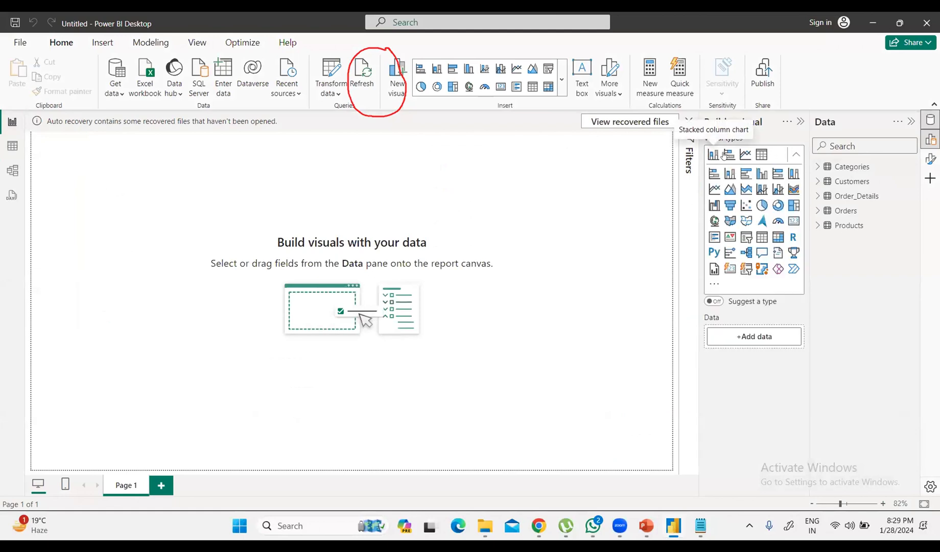
pyautogui.click(729, 155)
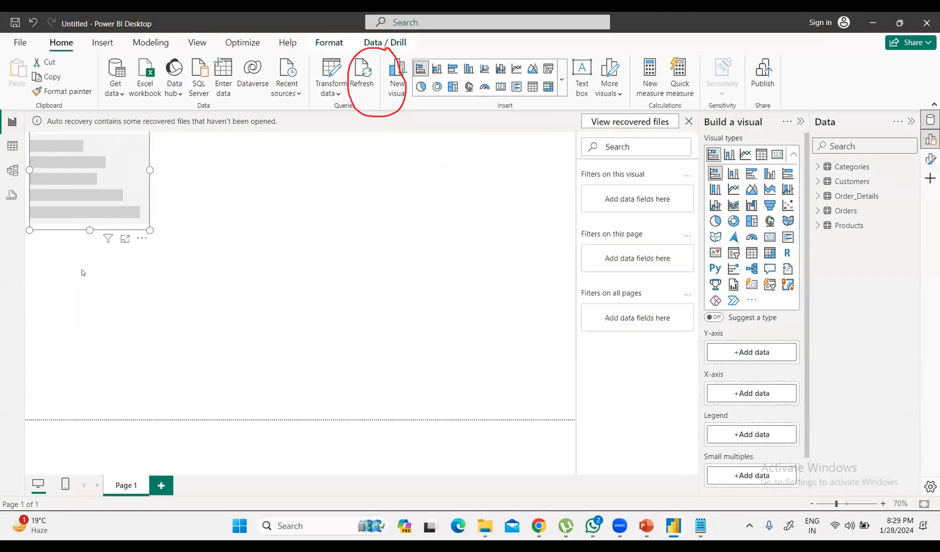
pyautogui.moveTo(526, 415); pyautogui.dragTo(541, 414)
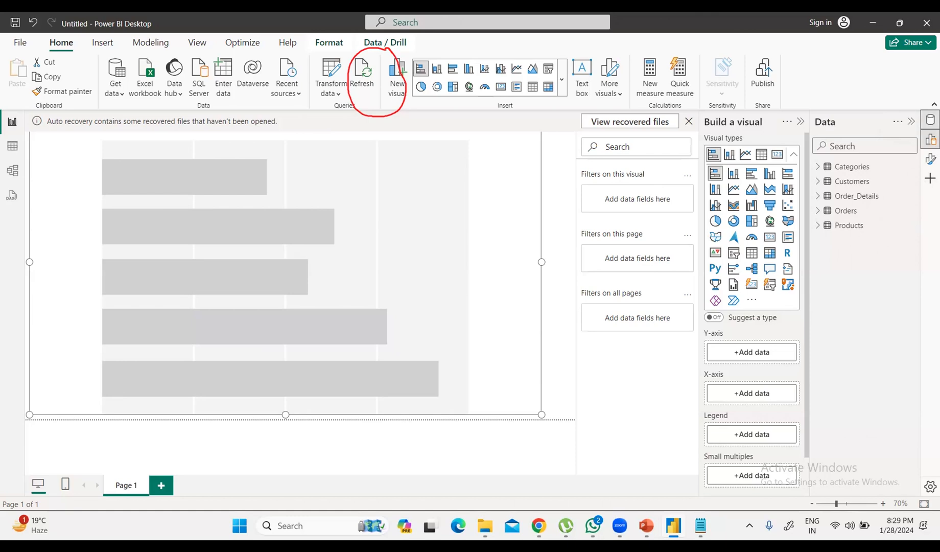
# - Assign ContactName from Customers to the chart's Y-axis and Freight from Orders to its X-axis
pyautogui.click(816, 180)
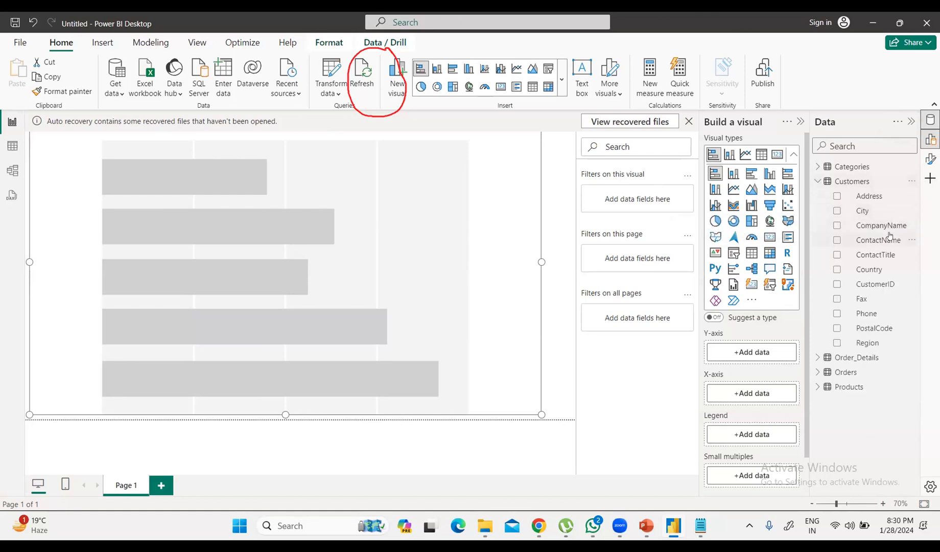
pyautogui.moveTo(882, 236); pyautogui.dragTo(777, 349)
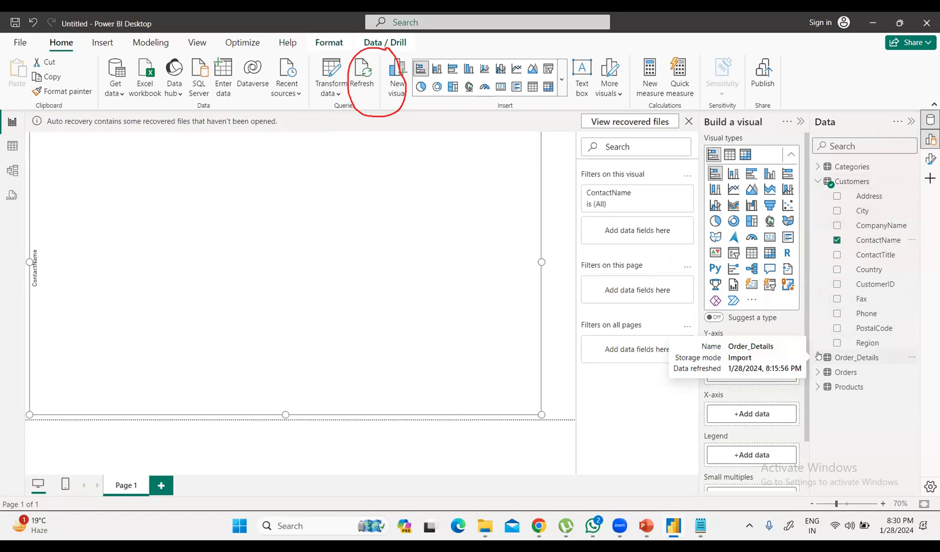
pyautogui.click(817, 357)
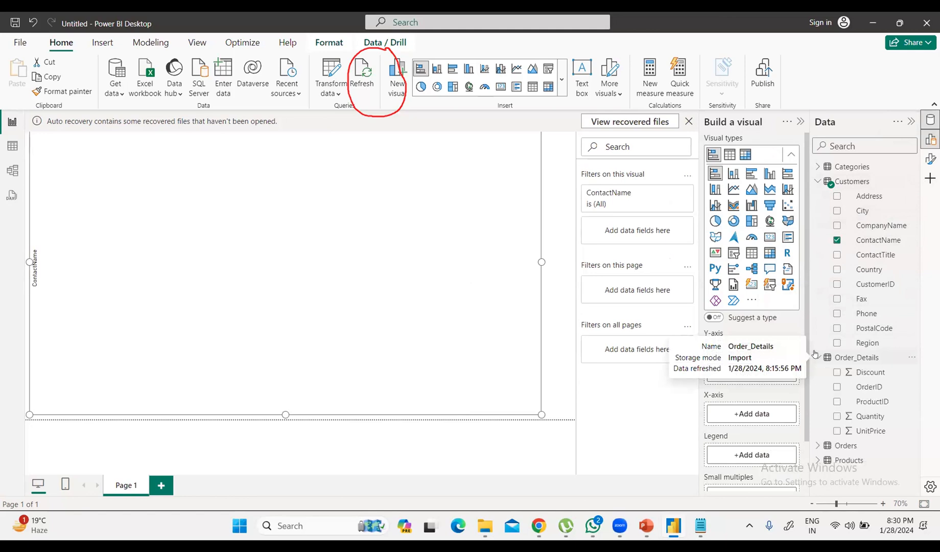
pyautogui.click(817, 357)
pyautogui.click(819, 372)
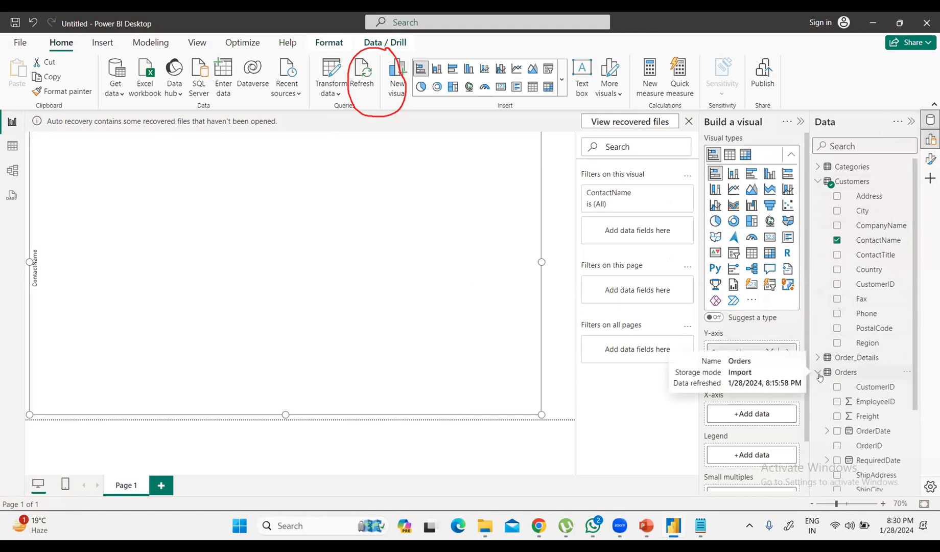
pyautogui.moveTo(870, 415); pyautogui.dragTo(770, 410)
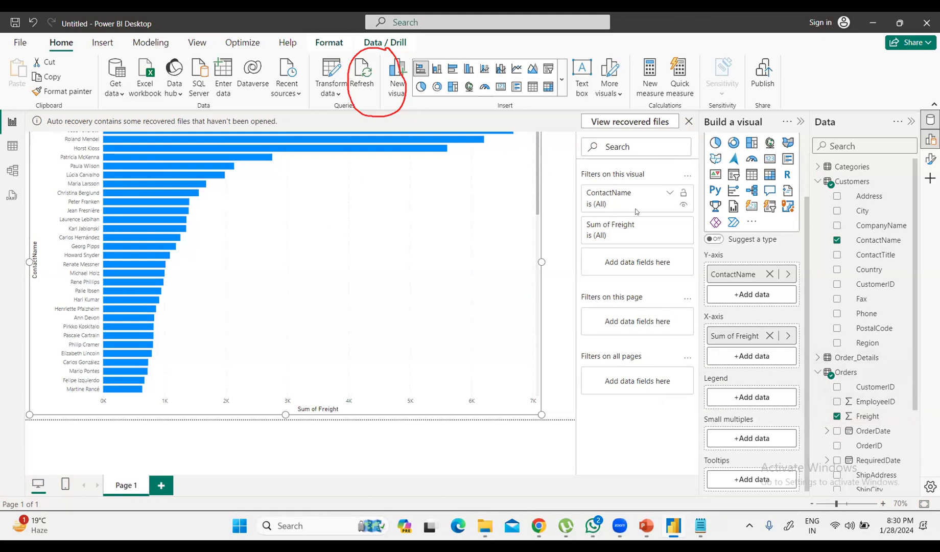
# - Collapse the expanded Customers and Orders tables in the data field list
pyautogui.click(816, 167)
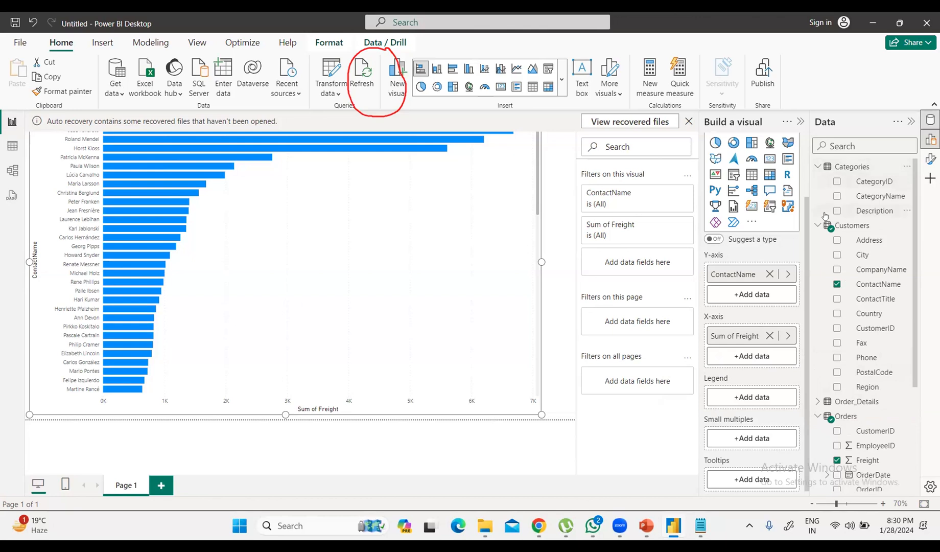
pyautogui.click(814, 167)
pyautogui.click(815, 182)
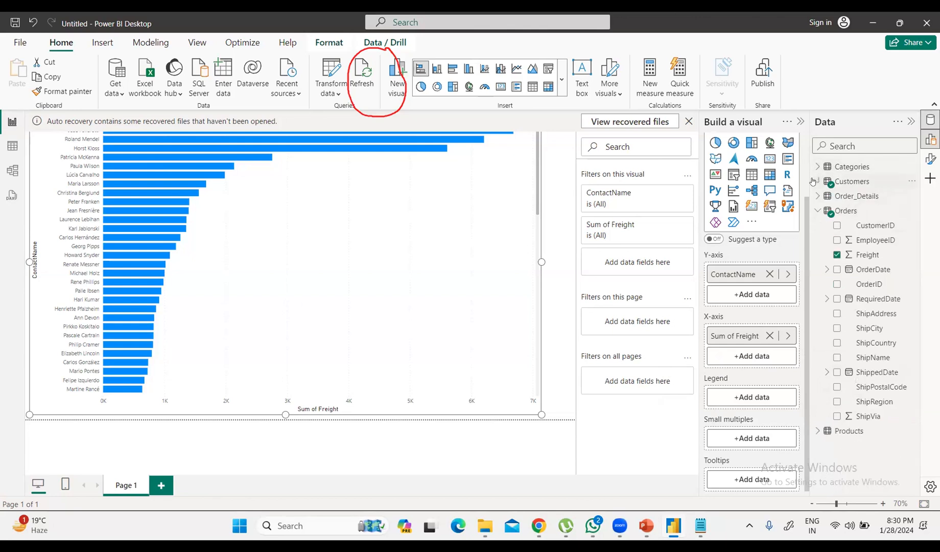
pyautogui.click(816, 210)
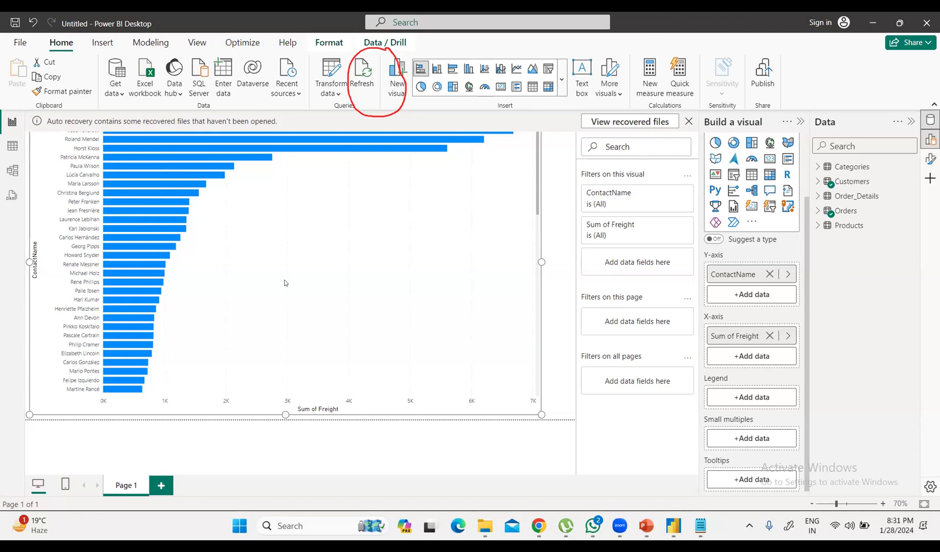
# - Compare the report chart with the model diagram and highlight the relationship between Customers and Orders
pyautogui.click(11, 171)
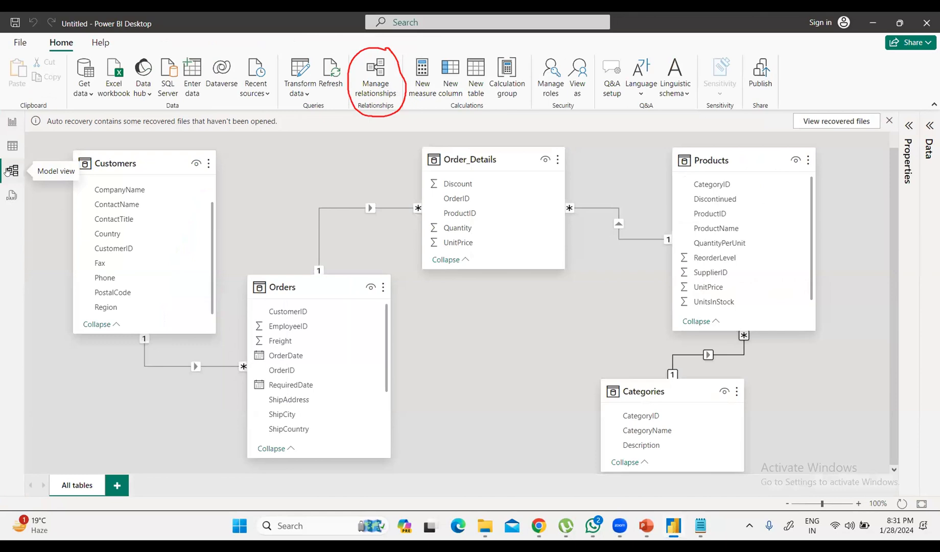
pyautogui.click(12, 122)
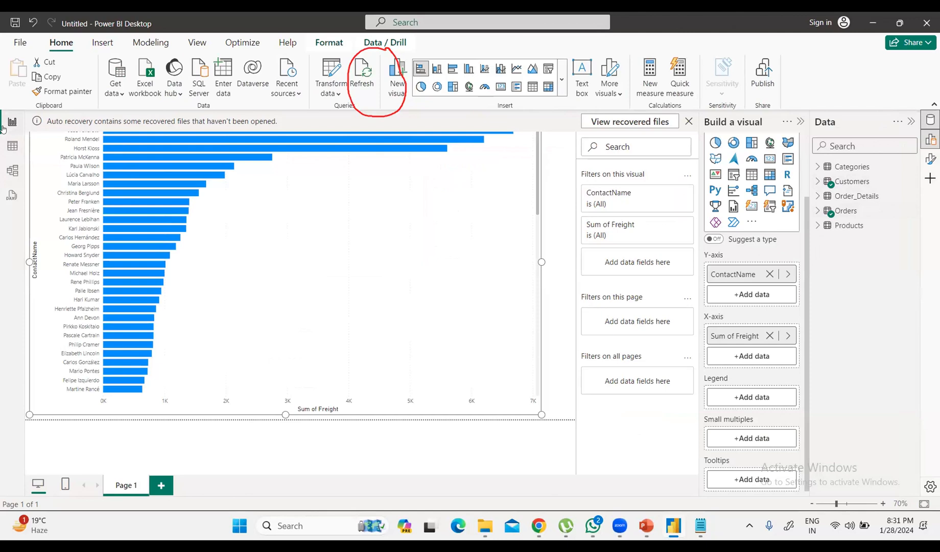
pyautogui.click(12, 171)
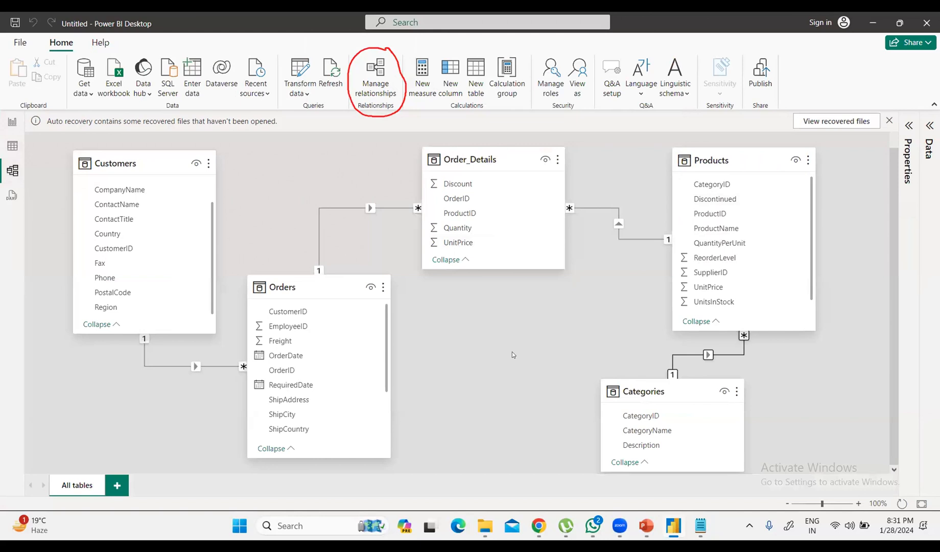
pyautogui.click(159, 366)
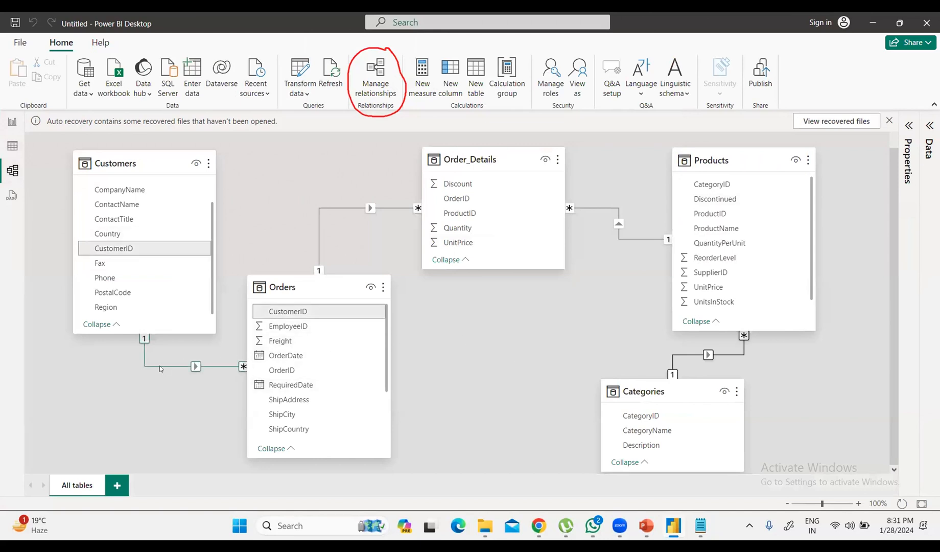
pyautogui.rightClick(159, 365)
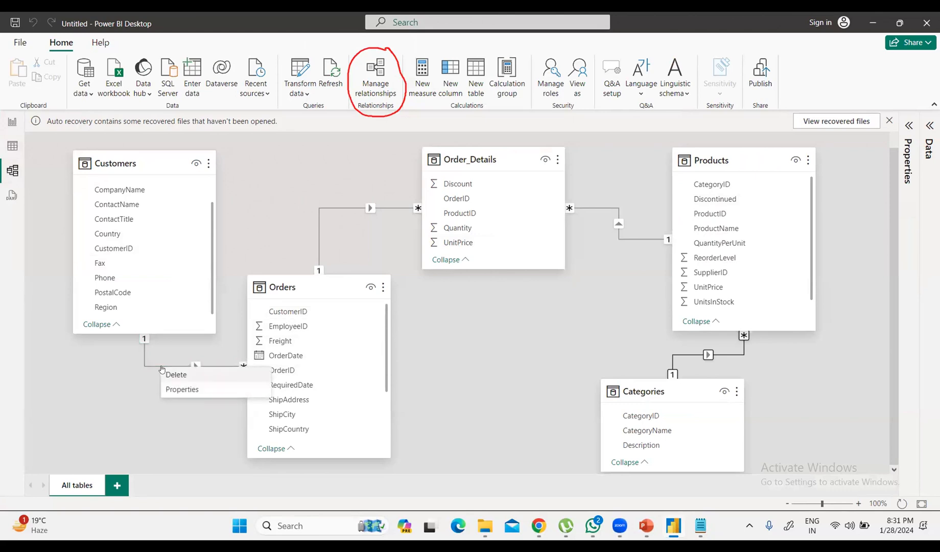
pyautogui.click(121, 359)
pyautogui.click(151, 365)
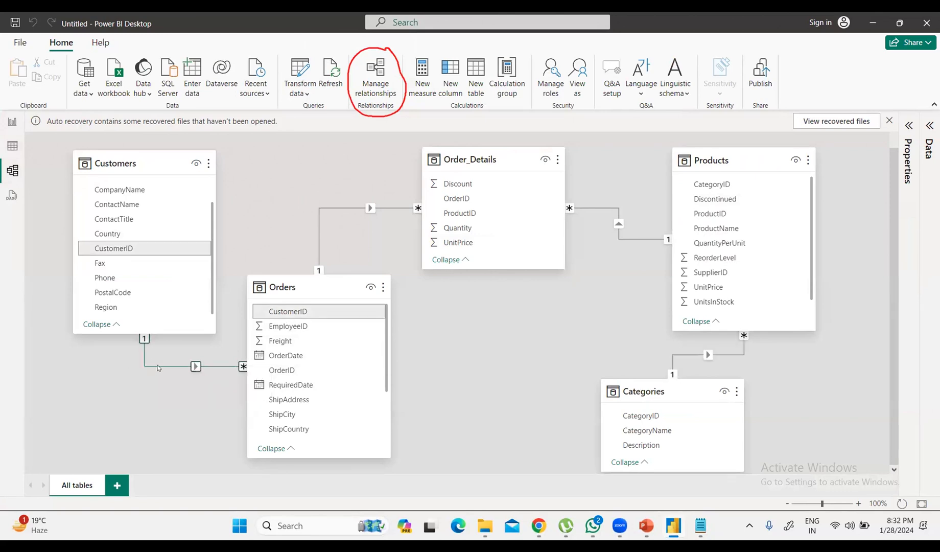
pyautogui.click(372, 89)
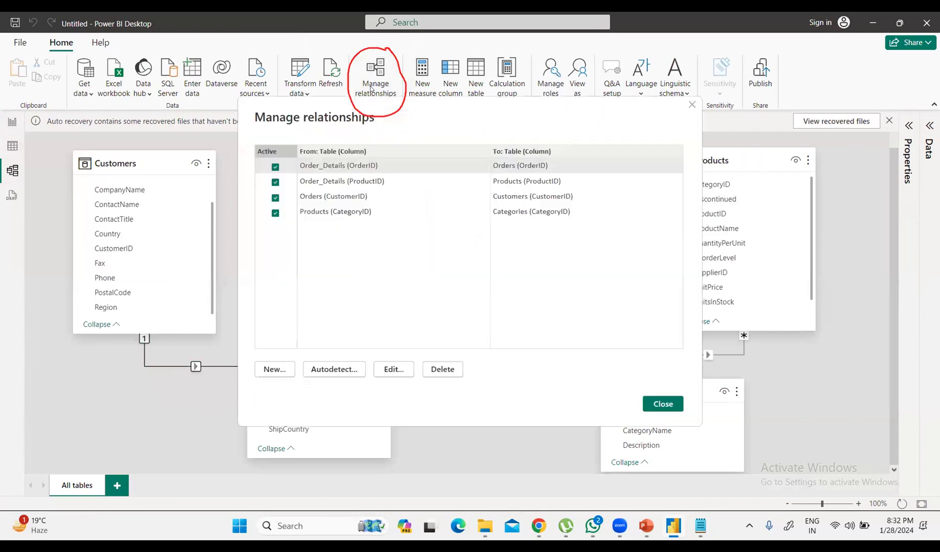
pyautogui.click(275, 213)
pyautogui.click(275, 197)
pyautogui.click(275, 182)
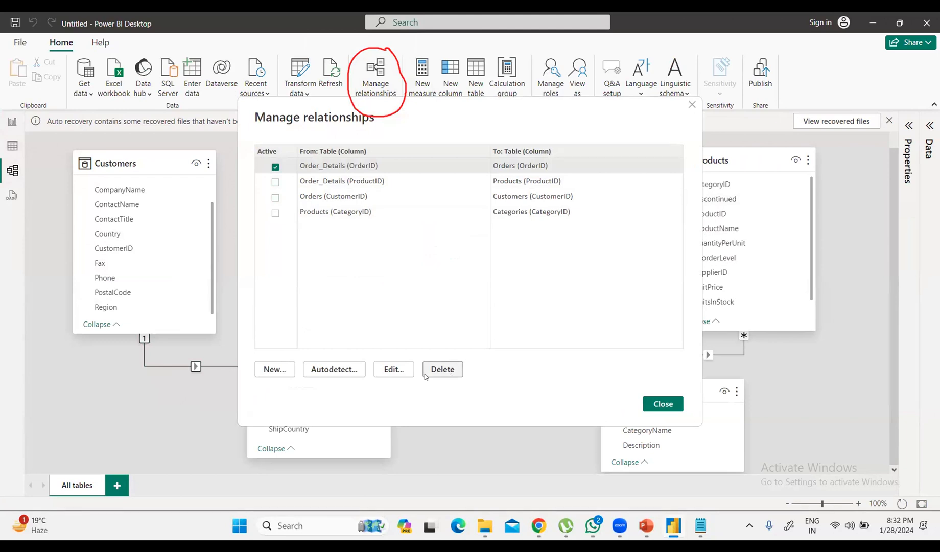
pyautogui.click(276, 182)
pyautogui.click(275, 197)
pyautogui.click(275, 213)
pyautogui.click(663, 403)
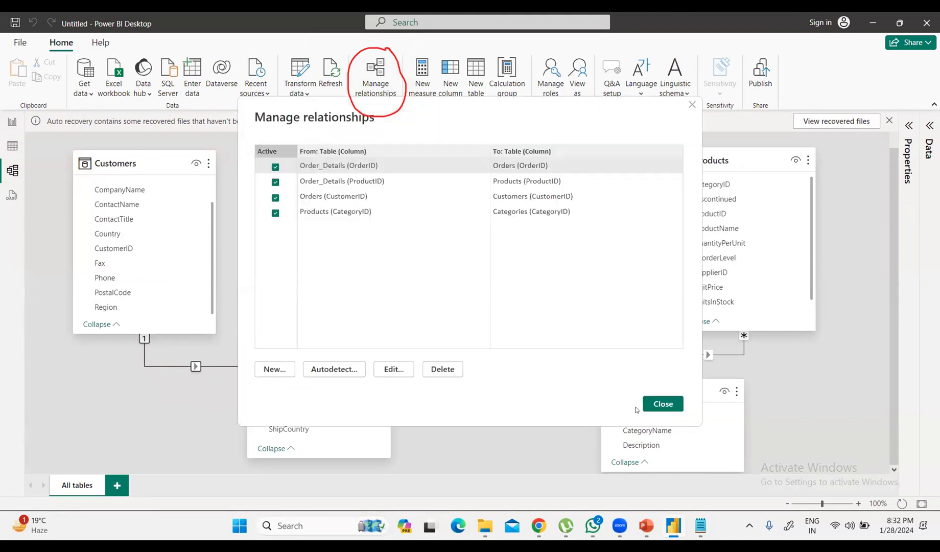
pyautogui.click(665, 409)
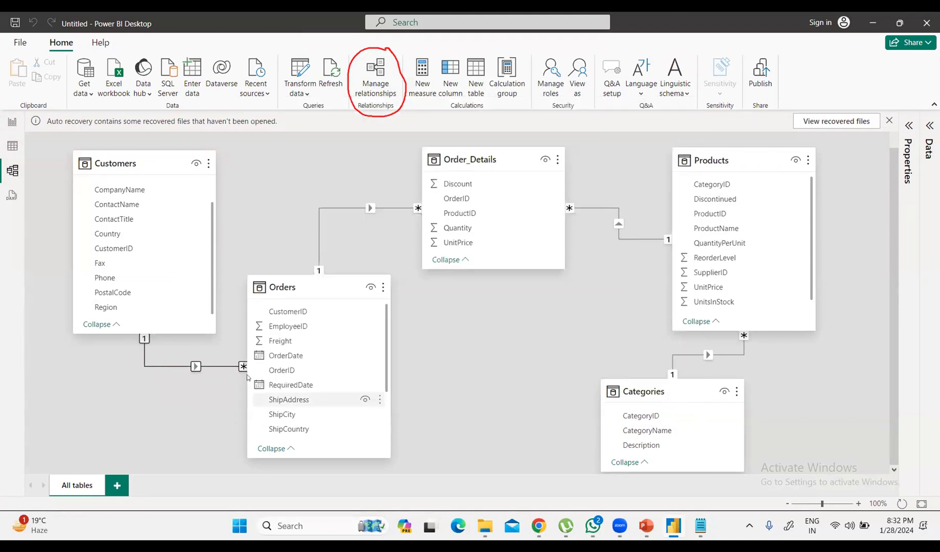
# - Delete the relationship between the Customers and Orders tables in the model diagram
pyautogui.rightClick(167, 366)
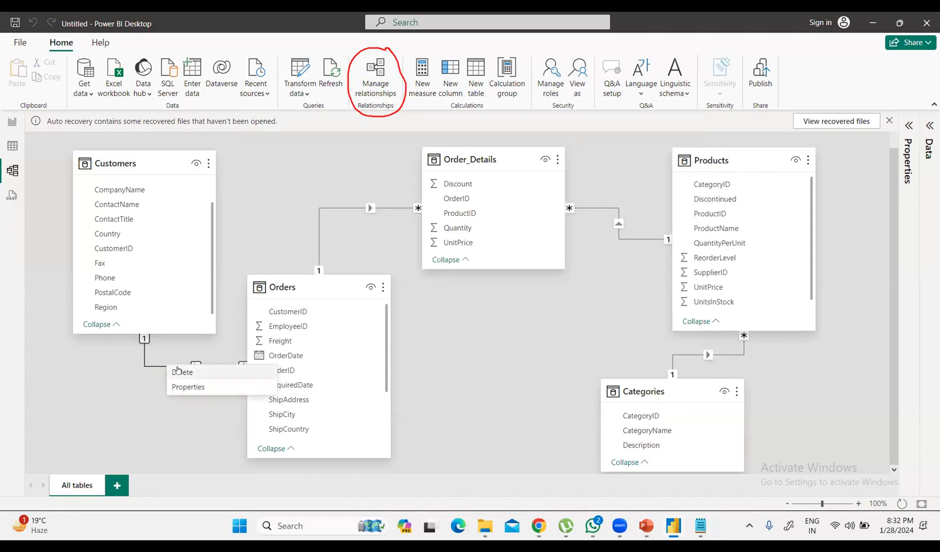
pyautogui.click(177, 370)
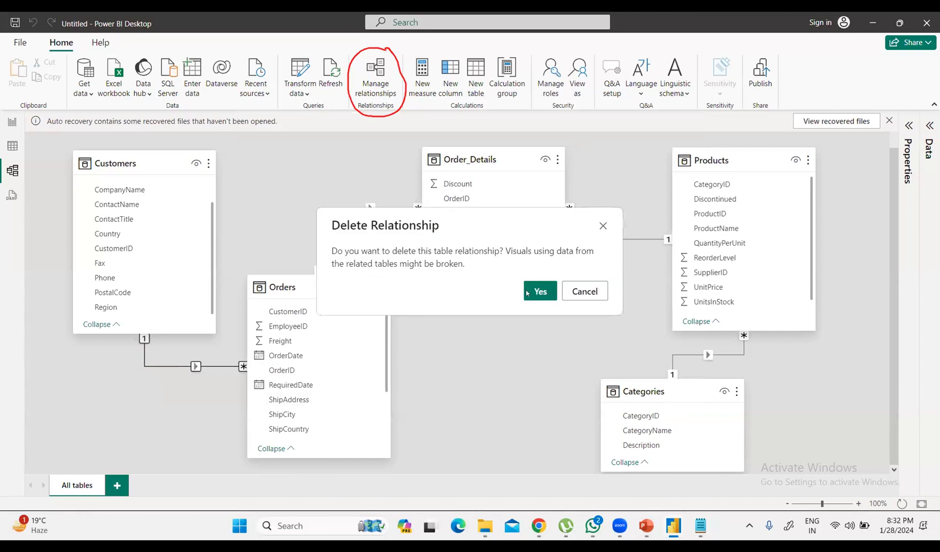
pyautogui.click(541, 291)
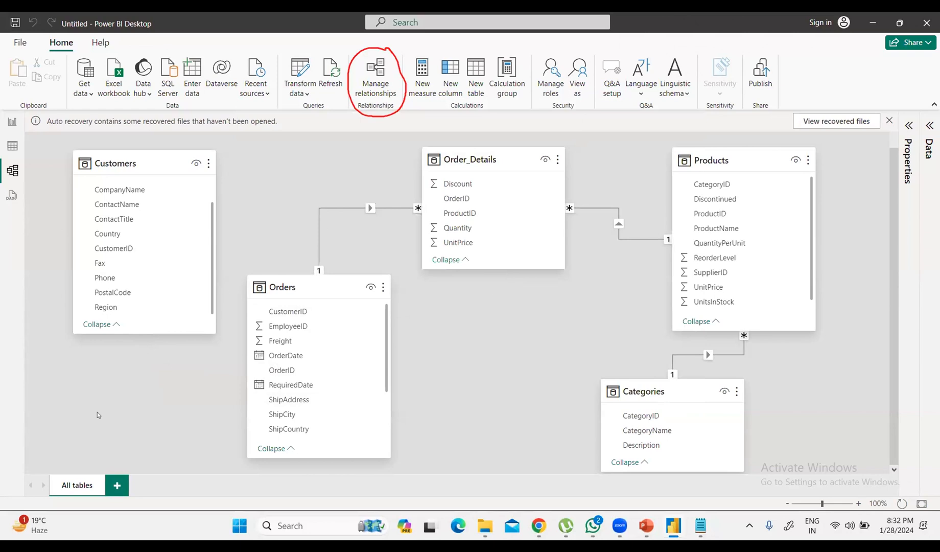
# - Examine the freight-by-contact chart without the relationship and mark the link between Customers and Orders that it depends on
pyautogui.click(11, 121)
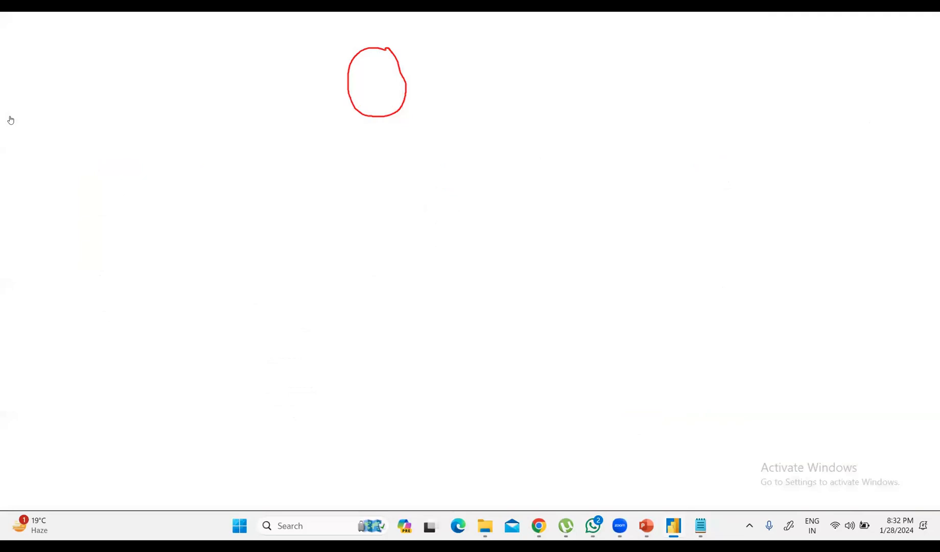
pyautogui.moveTo(536, 166)
pyautogui.mouseDown()
pyautogui.moveTo(535, 270)
pyautogui.moveTo(533, 150)
pyautogui.mouseUp()
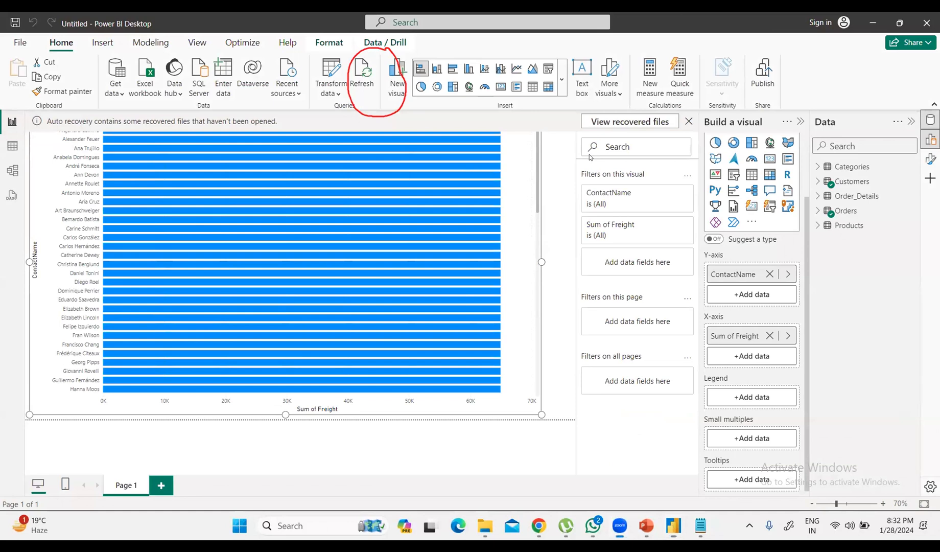
pyautogui.moveTo(874, 179)
pyautogui.mouseDown()
pyautogui.moveTo(899, 201)
pyautogui.moveTo(859, 215)
pyautogui.mouseUp()
pyautogui.moveTo(908, 184)
pyautogui.mouseDown()
pyautogui.moveTo(819, 186)
pyautogui.moveTo(583, 251)
pyautogui.moveTo(515, 294)
pyautogui.moveTo(544, 294)
pyautogui.mouseUp()
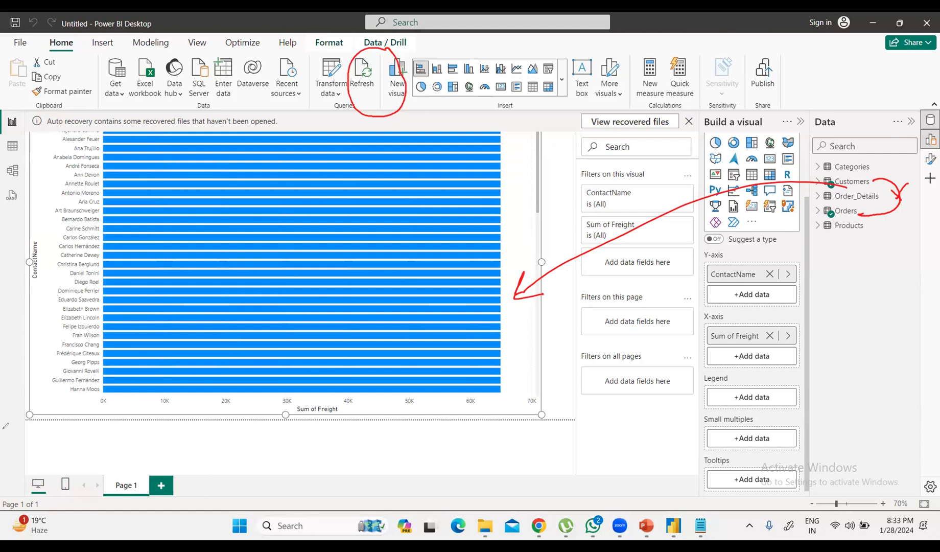
# - Recreate the relationship by linking CustomerID in Customers to CustomerID in Orders, and clear the drawn annotations
pyautogui.click(13, 170)
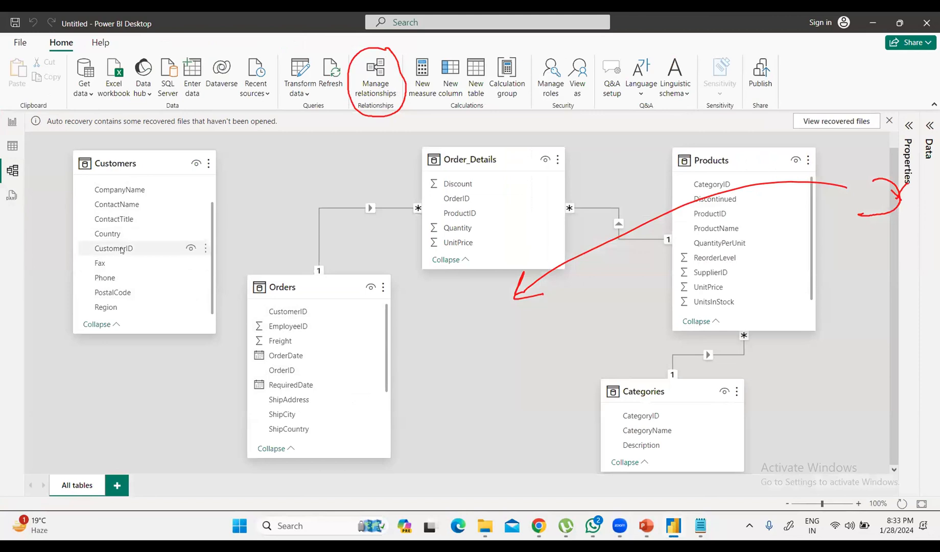
pyautogui.moveTo(122, 250); pyautogui.dragTo(283, 313)
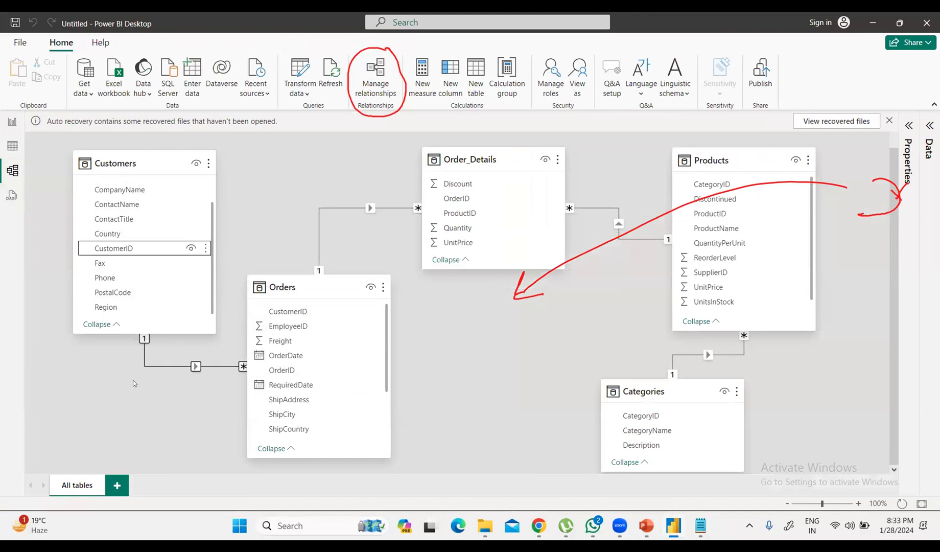
pyautogui.click(469, 48)
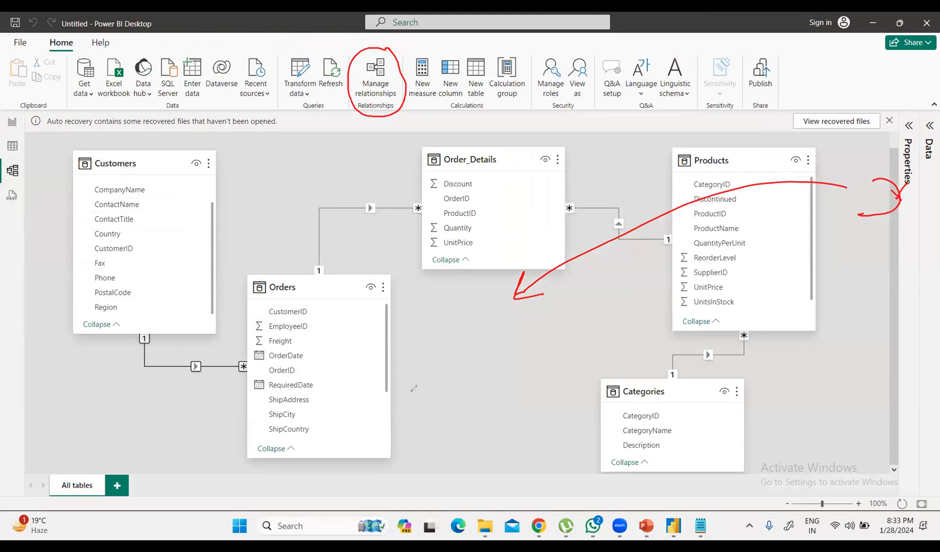
pyautogui.click(1, 330)
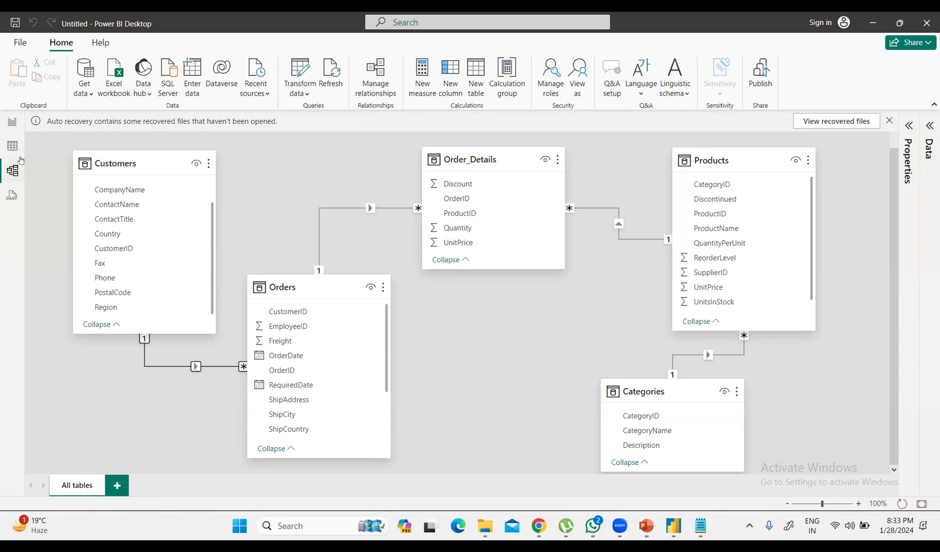
# - Examine the report chart with the relationship restored and mark how Customers and Orders together feed it
pyautogui.click(12, 121)
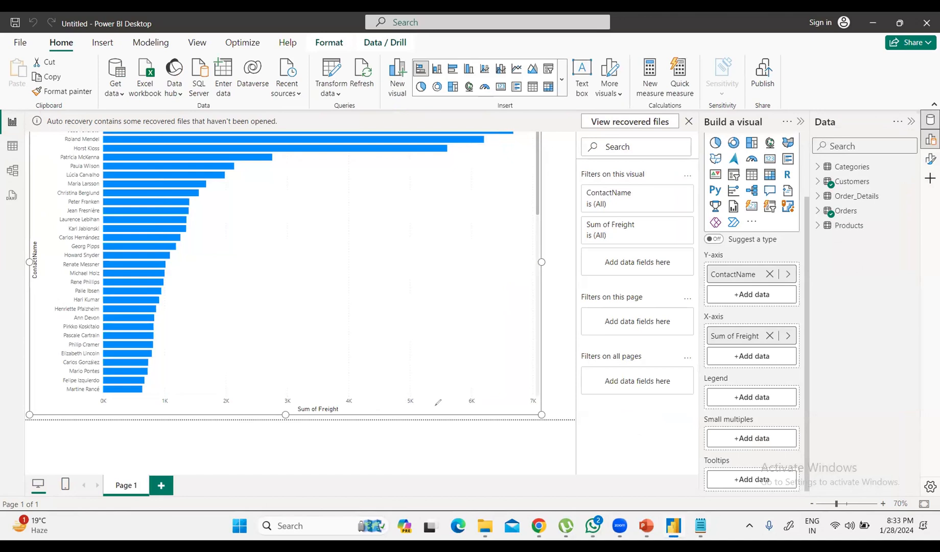
pyautogui.moveTo(872, 179)
pyautogui.mouseDown()
pyautogui.moveTo(897, 198)
pyautogui.moveTo(861, 208)
pyautogui.mouseUp()
pyautogui.moveTo(821, 183)
pyautogui.mouseDown()
pyautogui.moveTo(673, 177)
pyautogui.moveTo(407, 223)
pyautogui.moveTo(284, 198)
pyautogui.moveTo(270, 216)
pyautogui.moveTo(288, 215)
pyautogui.mouseUp()
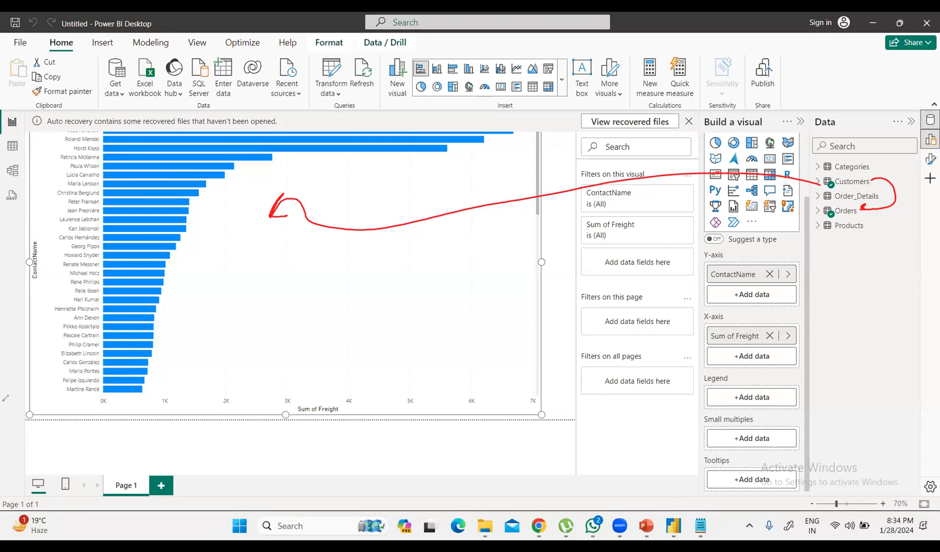
# - Set the cross filter direction of the Customers–Orders relationship to Both
pyautogui.click(12, 170)
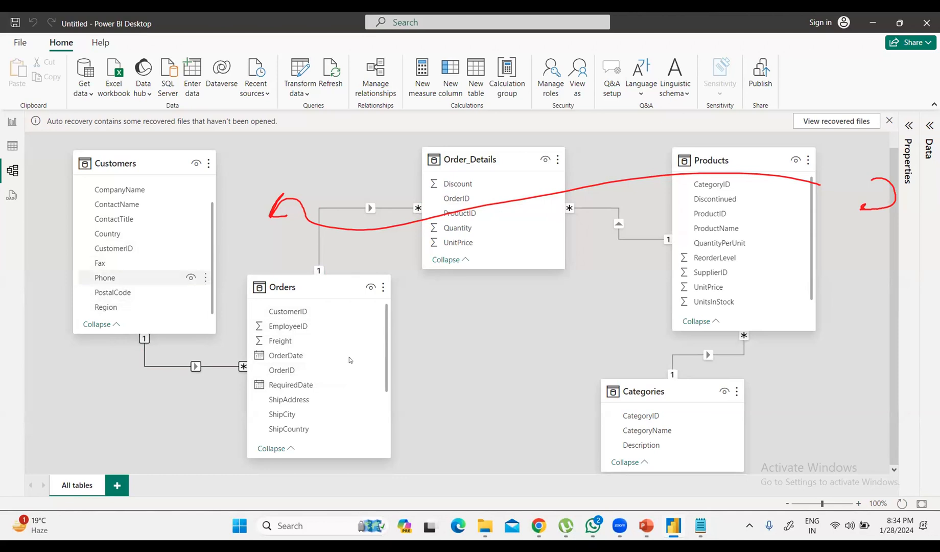
pyautogui.doubleClick(195, 366)
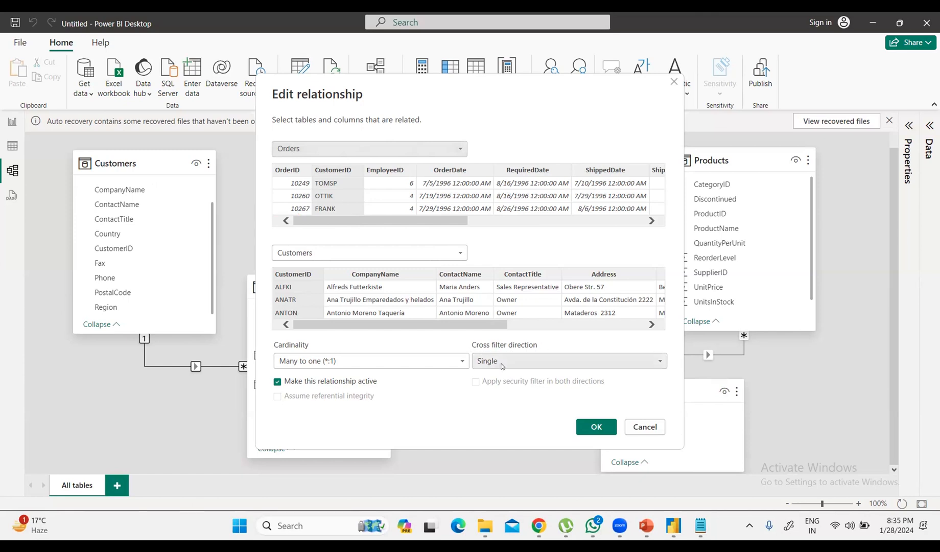
pyautogui.click(518, 362)
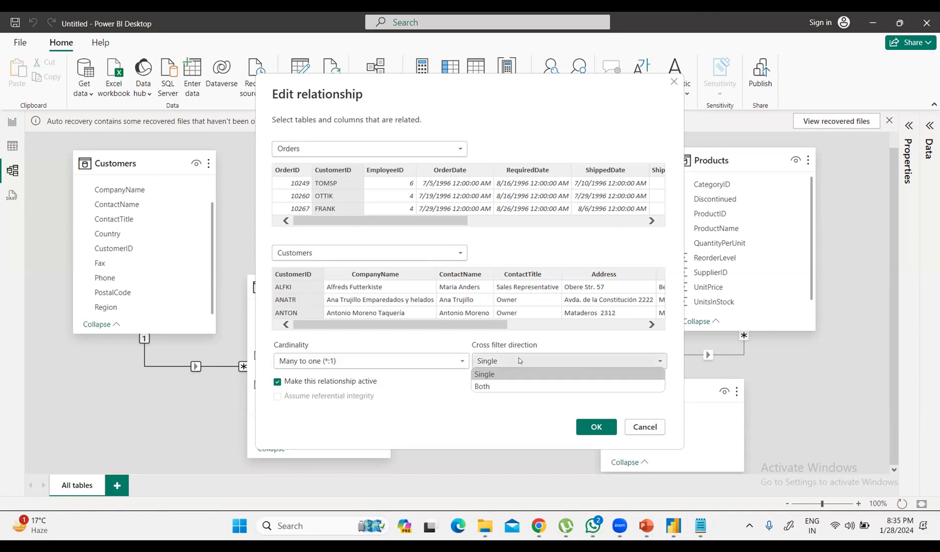
pyautogui.click(506, 388)
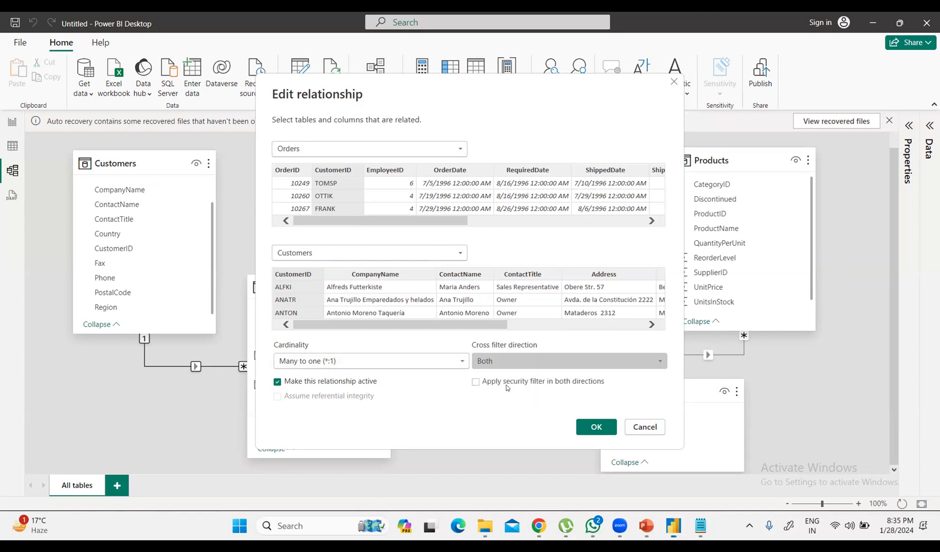
pyautogui.click(606, 432)
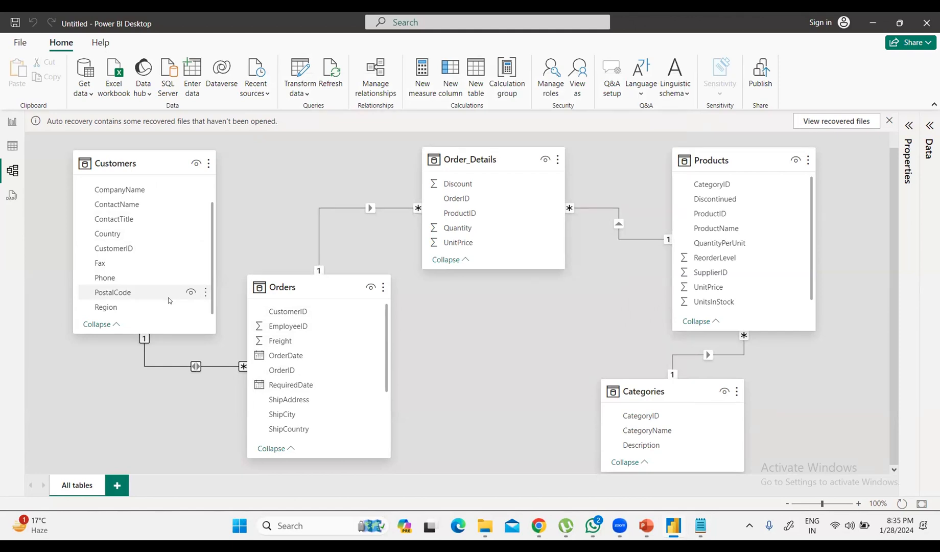
# - Set the cross filter direction of the Customers–Orders relationship back to Single
pyautogui.rightClick(194, 368)
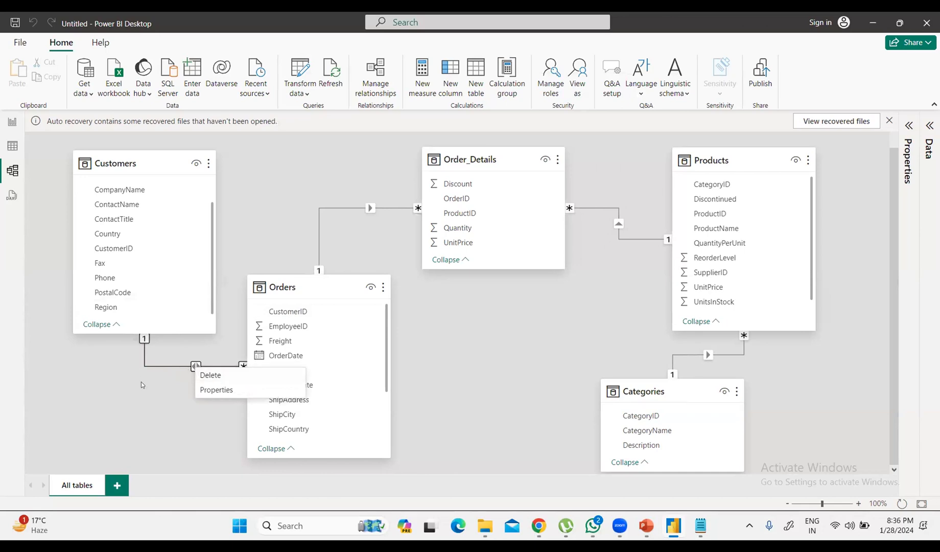
pyautogui.click(195, 368)
pyautogui.doubleClick(195, 368)
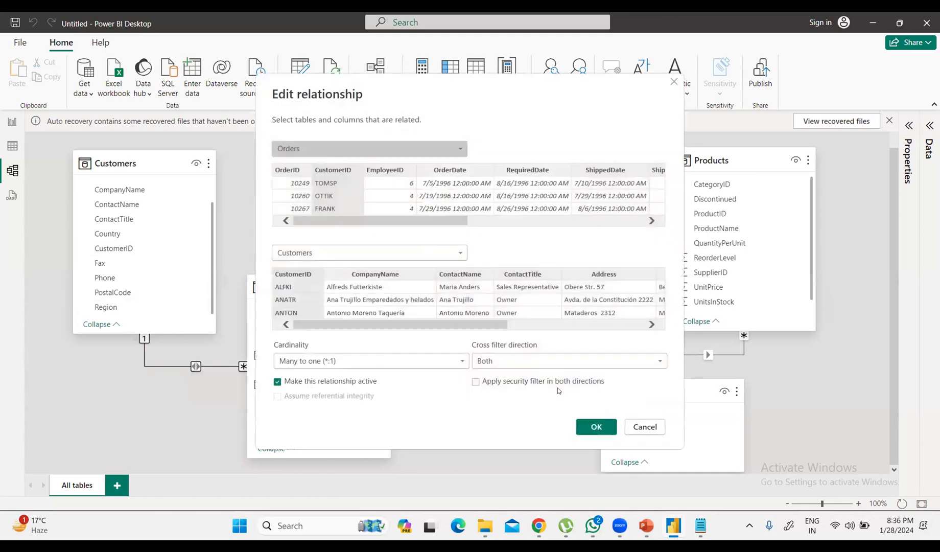
pyautogui.click(631, 368)
pyautogui.click(538, 371)
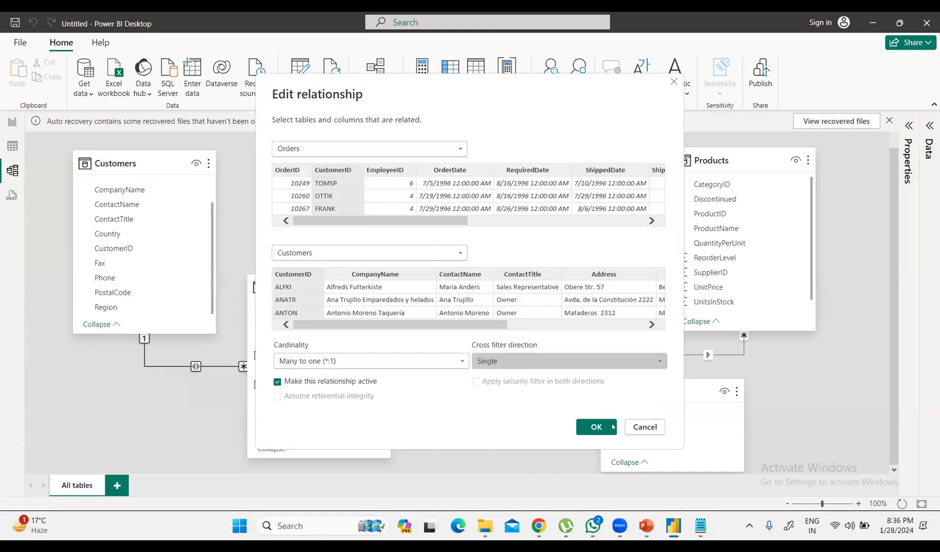
pyautogui.click(596, 426)
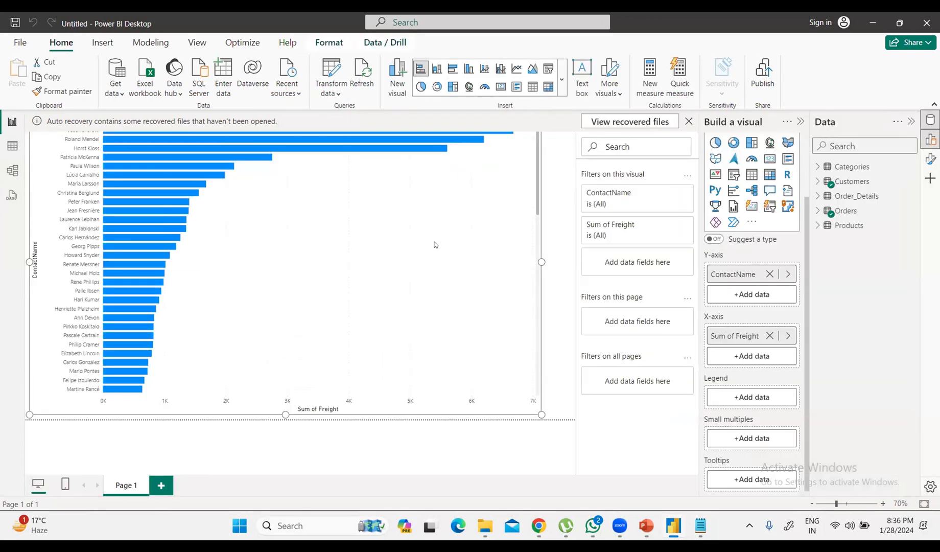
# - Delete the stacked bar chart from the report page and put a tall, narrow table visual in its place
pyautogui.press('Delete')
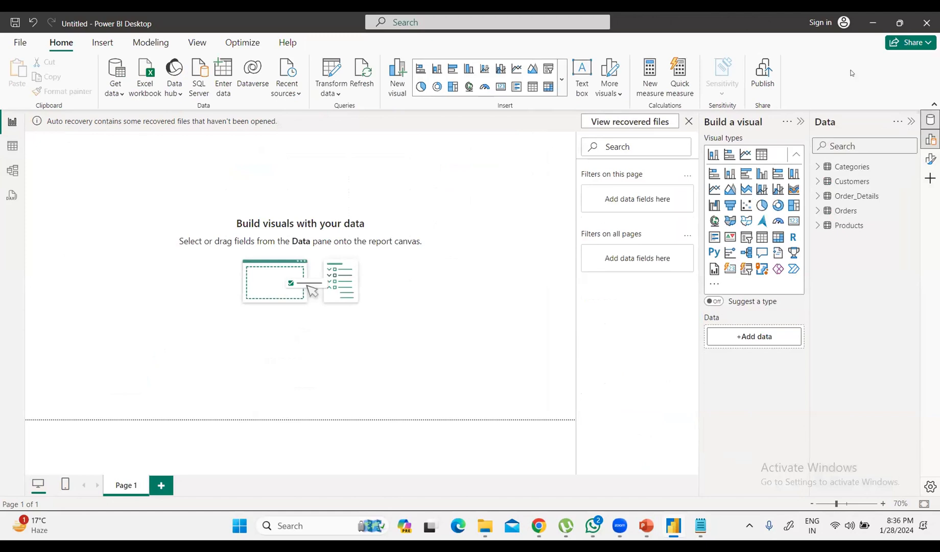
pyautogui.click(761, 153)
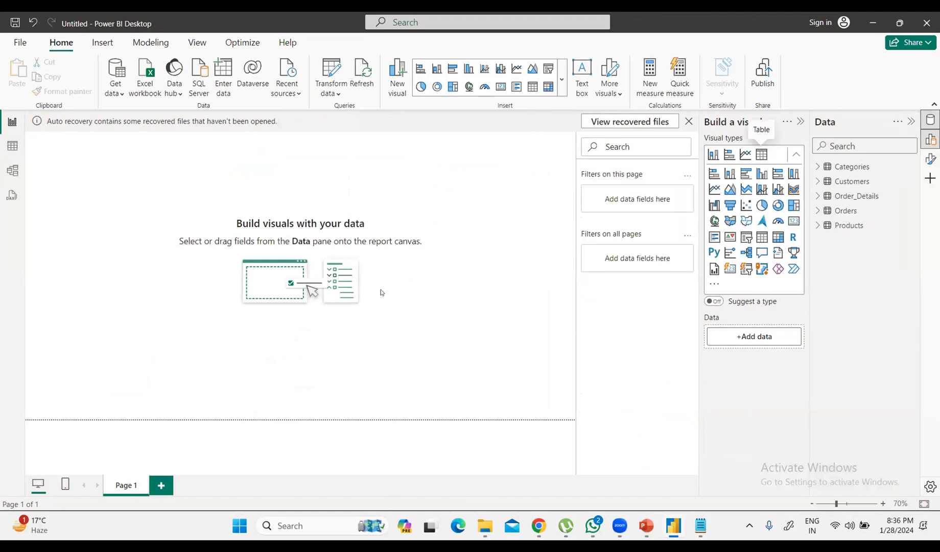
pyautogui.moveTo(150, 230); pyautogui.dragTo(142, 399)
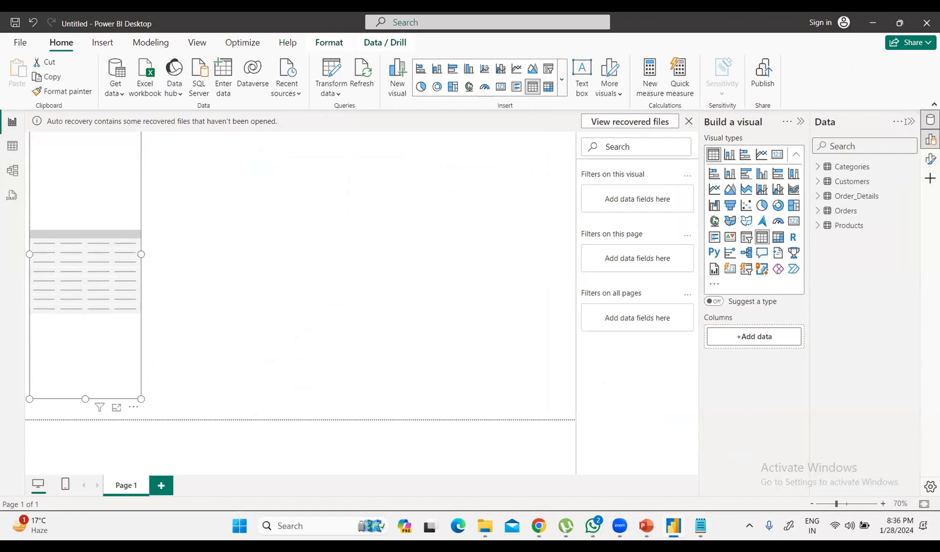
# - Add CategoryID from the Categories table as the table visual's column, and deselect the visual
pyautogui.click(817, 167)
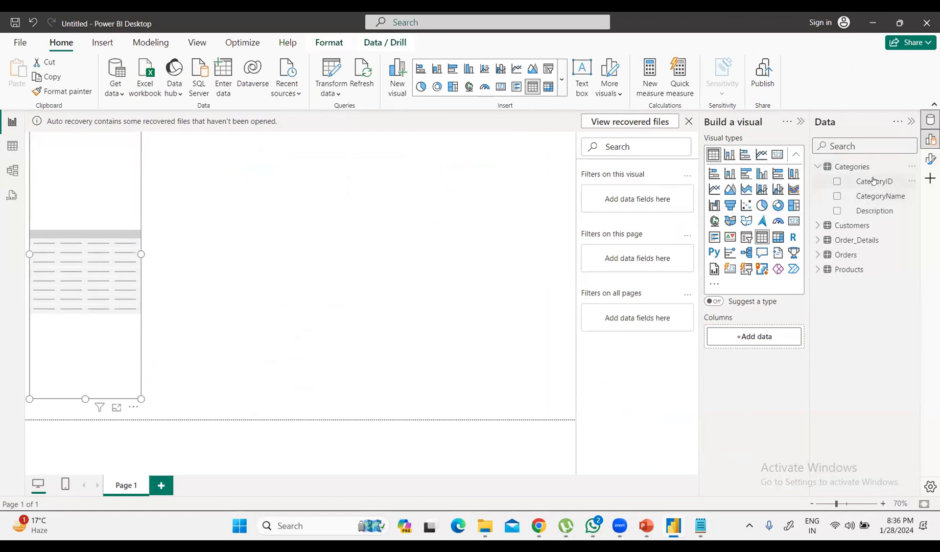
pyautogui.moveTo(873, 180); pyautogui.dragTo(765, 335)
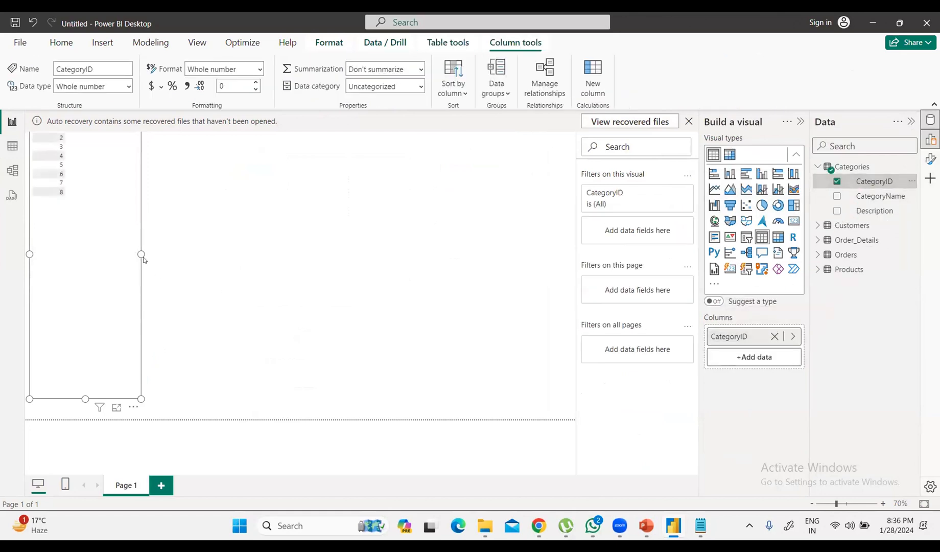
pyautogui.click(397, 268)
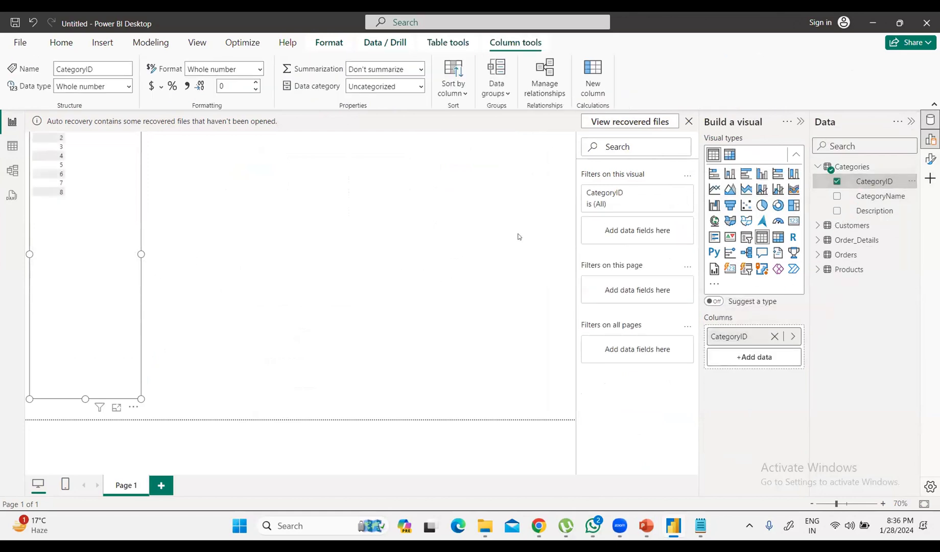
# - Add a second tall, narrow table visual beside the CategoryID table and check the fields available in Customers
pyautogui.click(762, 155)
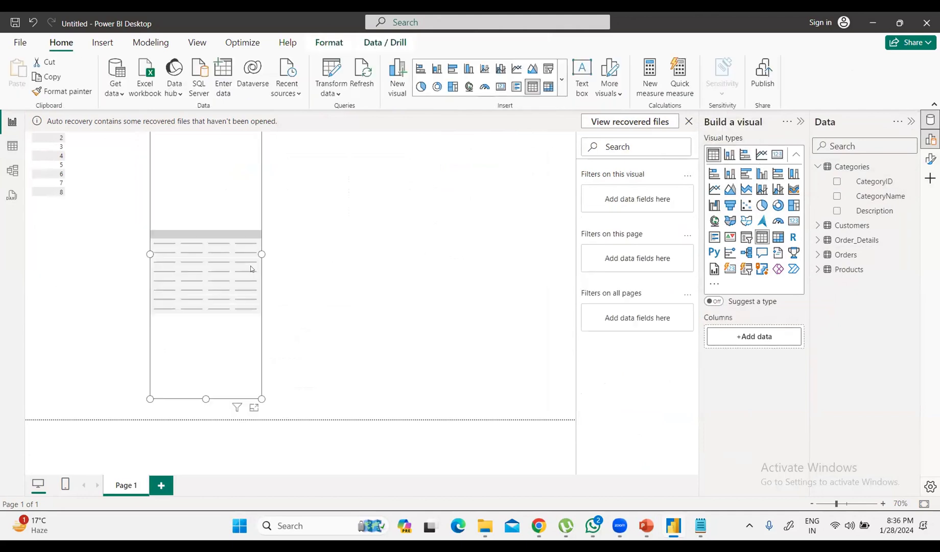
pyautogui.click(817, 225)
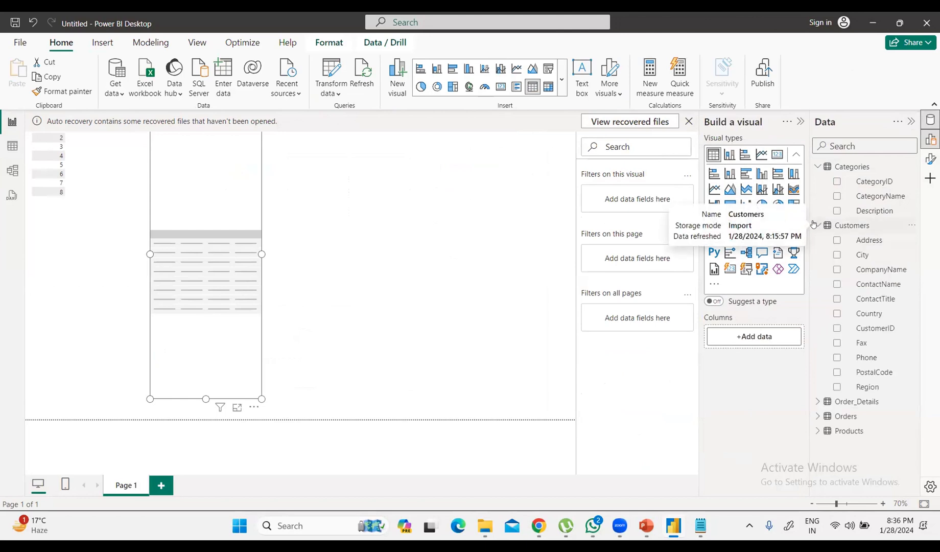
pyautogui.click(815, 225)
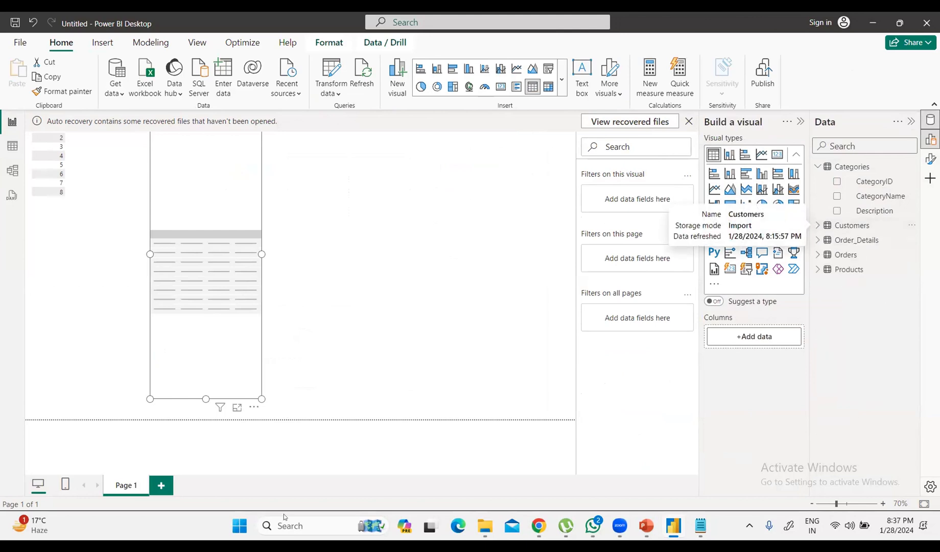
# - Review the model diagram and the Products fields, and select category 2 in the CategoryID table
pyautogui.click(8, 176)
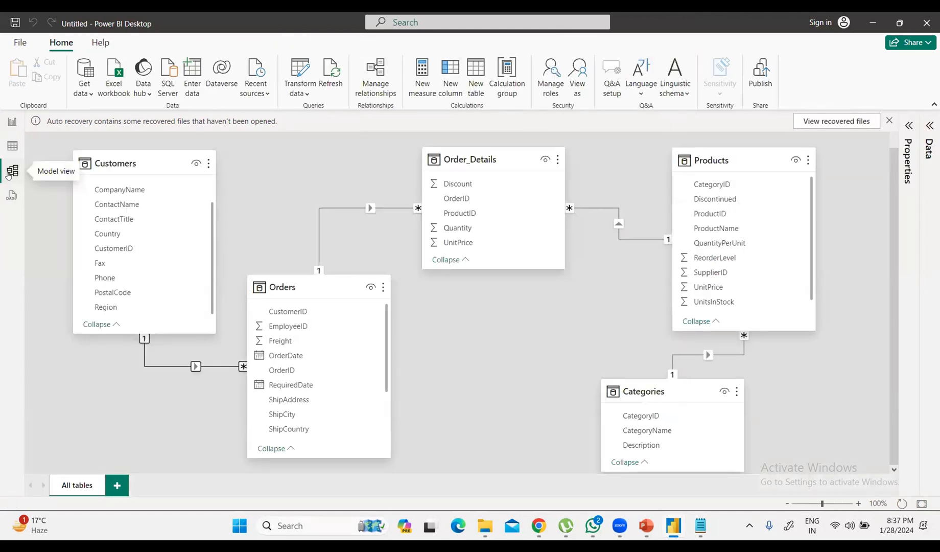
pyautogui.click(12, 120)
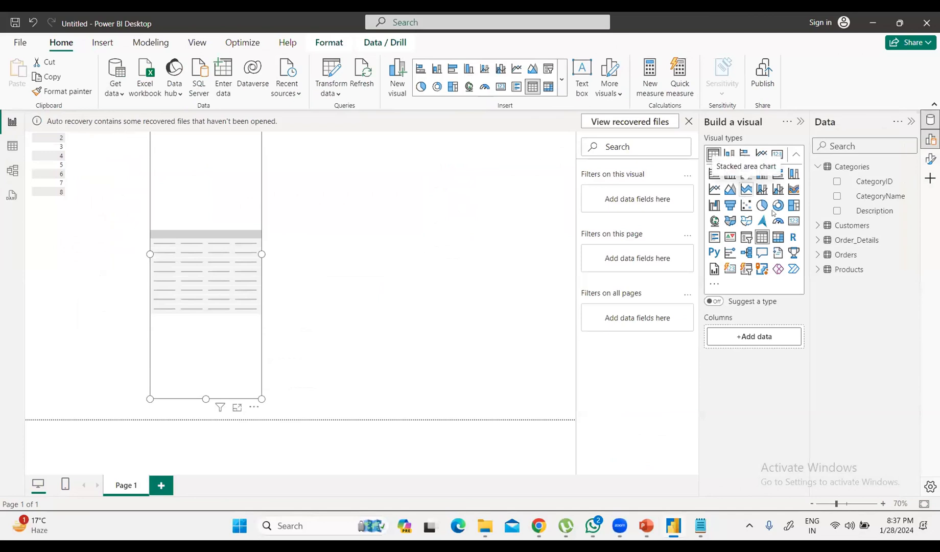
pyautogui.click(818, 270)
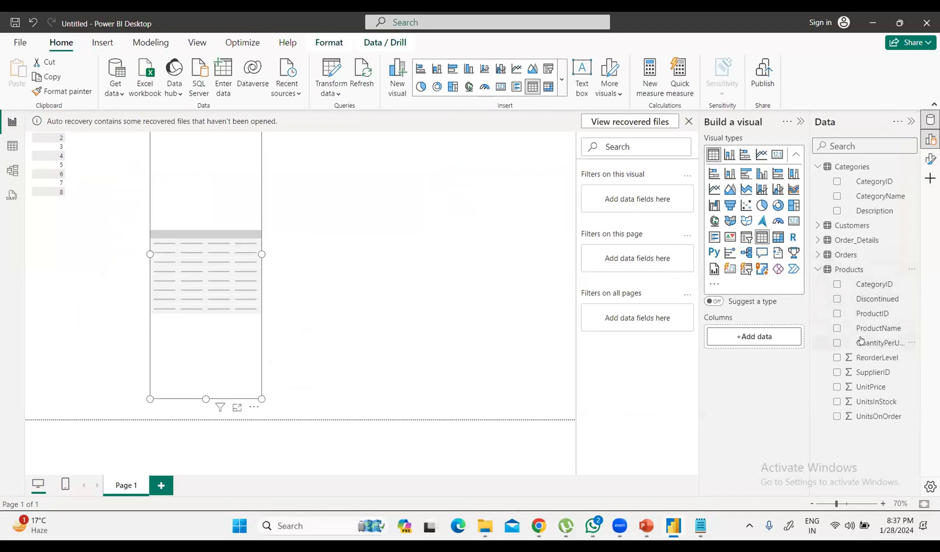
pyautogui.click(817, 269)
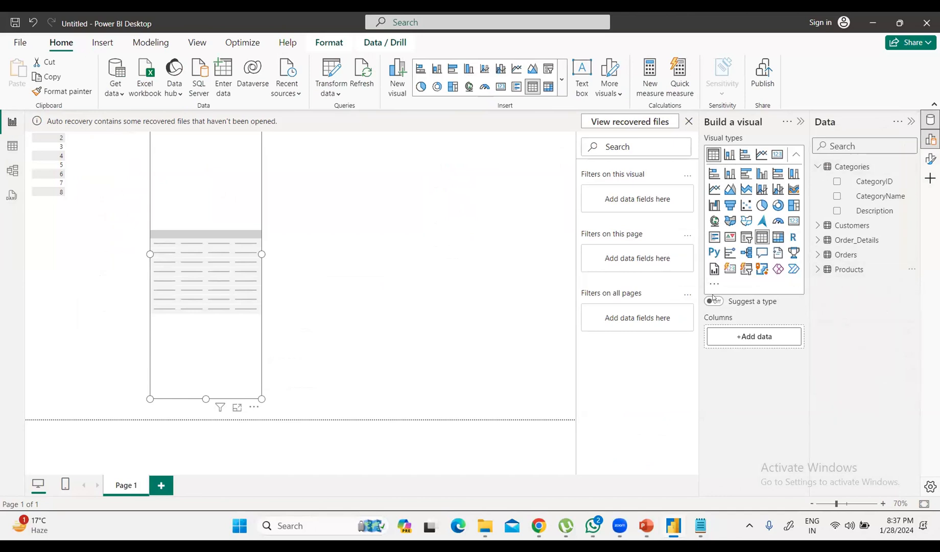
pyautogui.click(33, 139)
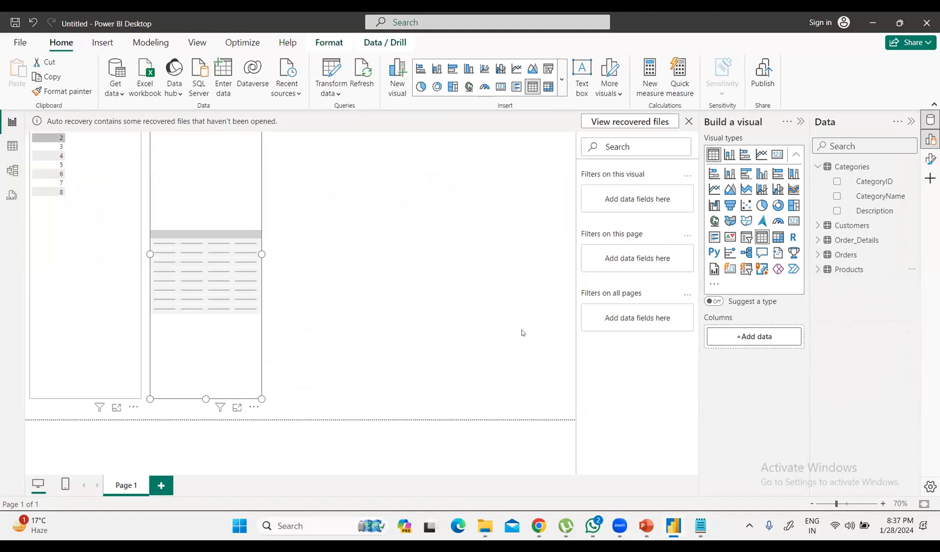
# - Replace CategoryID in the first table visual with Country from the Customers table
pyautogui.click(775, 337)
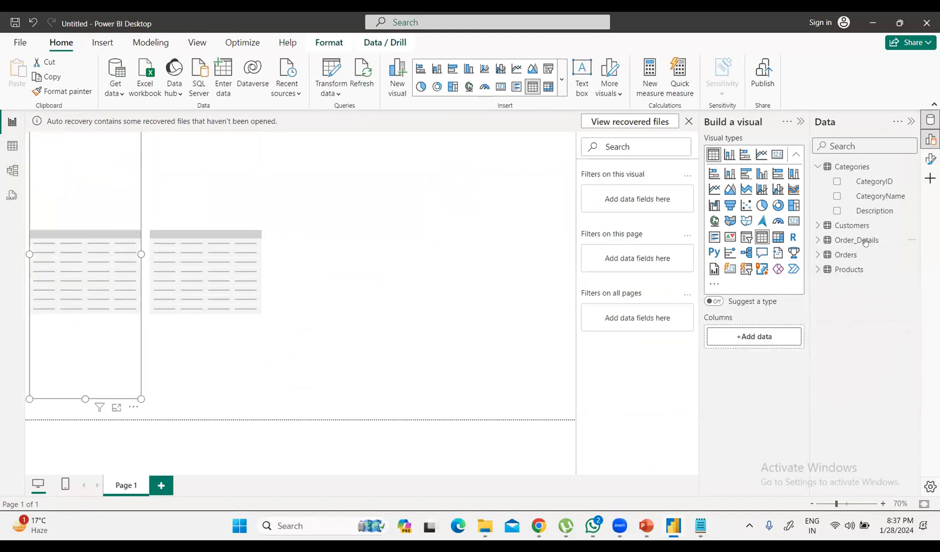
pyautogui.click(817, 226)
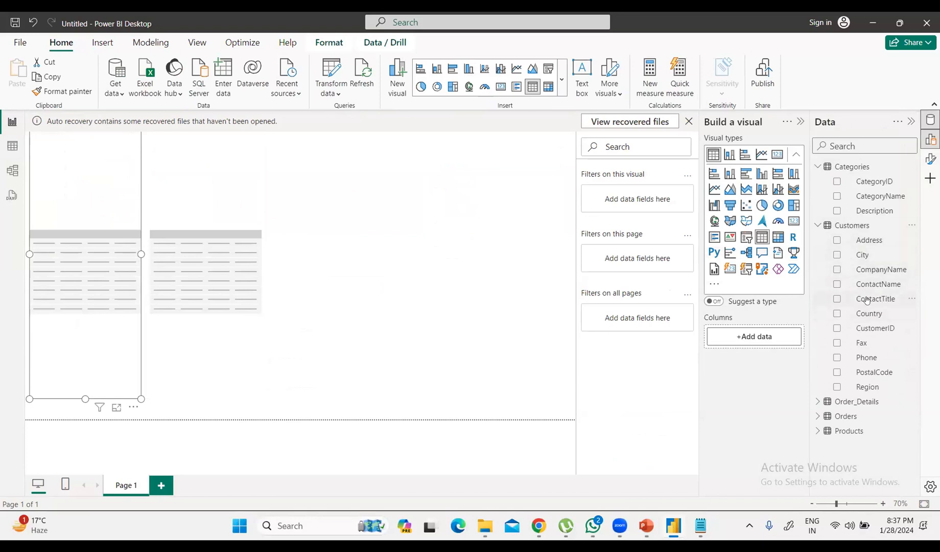
pyautogui.moveTo(869, 313); pyautogui.dragTo(756, 330)
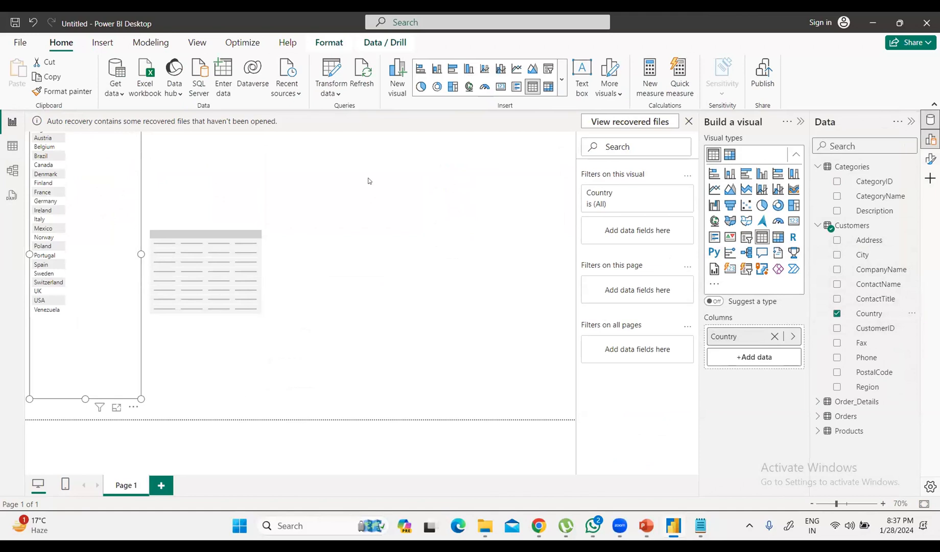
# - Check how Customers and Orders are related in the model, and add ShipCity from Orders to the second table visual
pyautogui.click(253, 257)
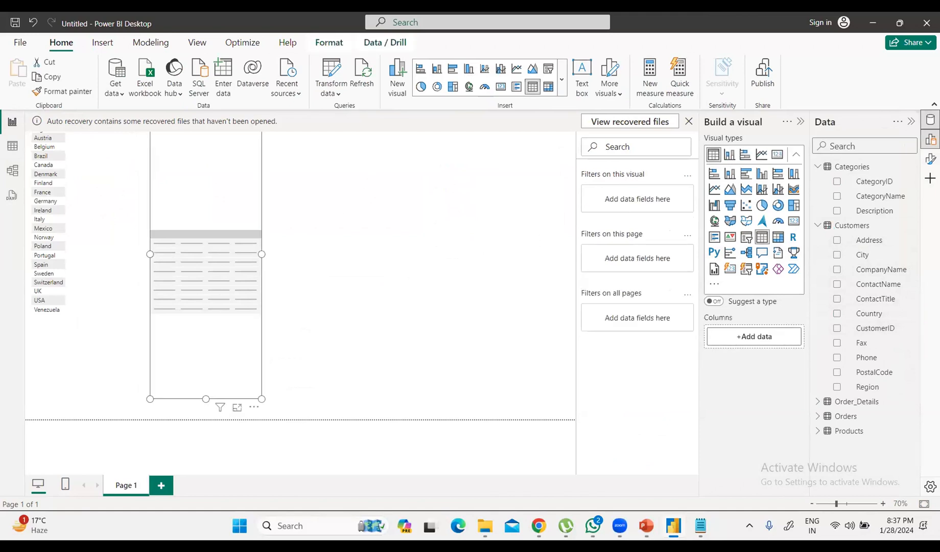
pyautogui.click(817, 226)
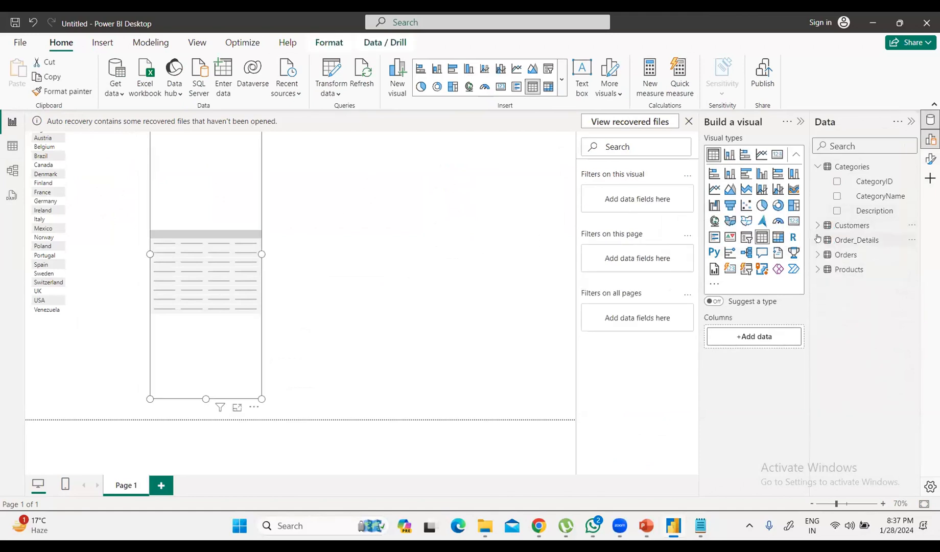
pyautogui.click(817, 255)
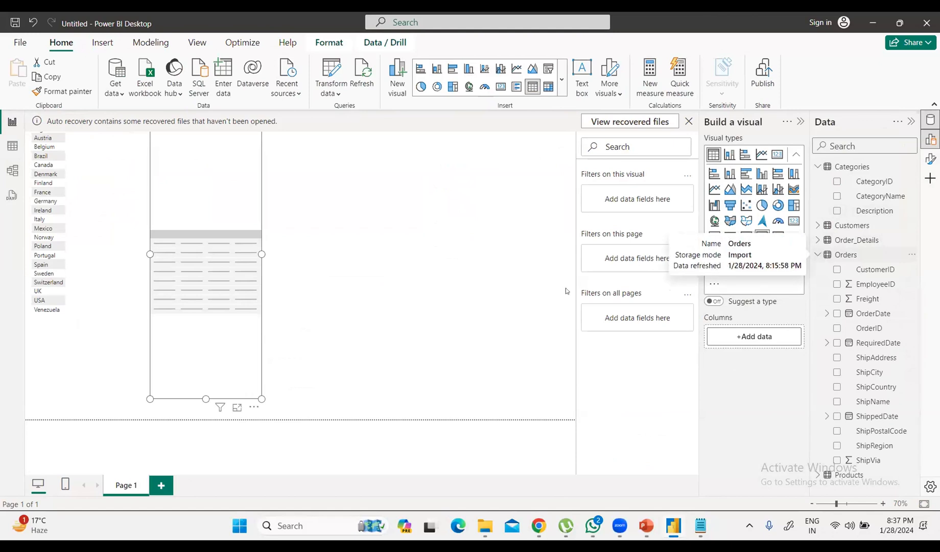
pyautogui.click(12, 170)
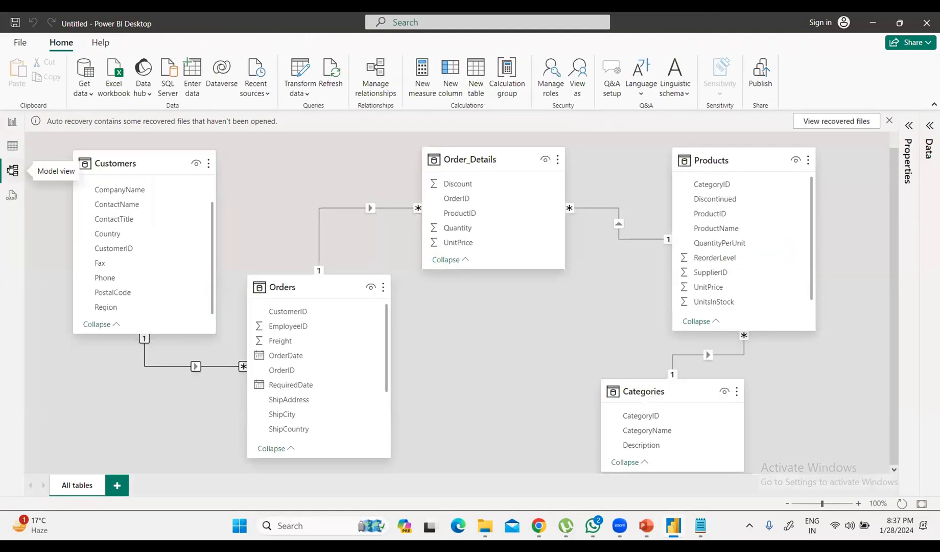
pyautogui.click(11, 121)
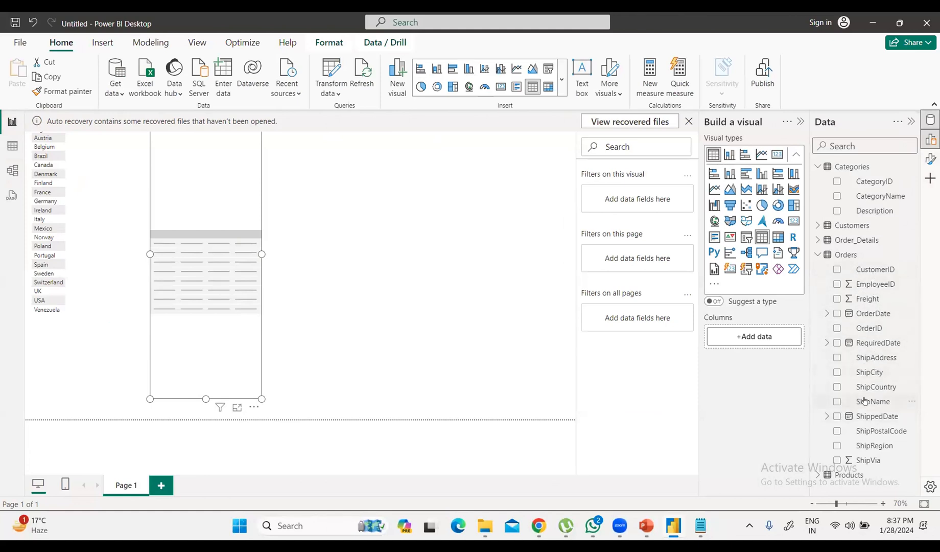
pyautogui.moveTo(879, 376); pyautogui.dragTo(755, 337)
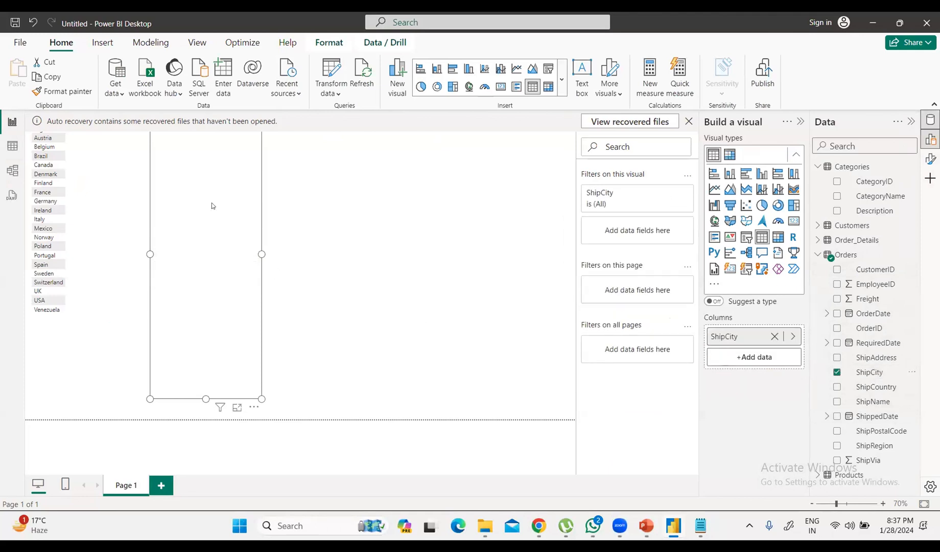
# - Test the filtering between the tables with Austria, Albuquerque and Argentina, enlarging the report page to 110%, and clear the selection
pyautogui.click(42, 138)
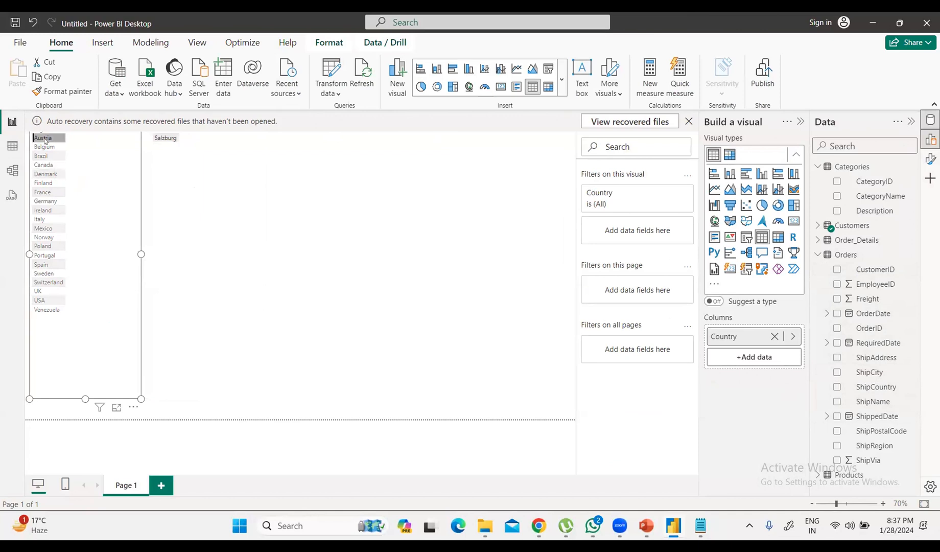
pyautogui.click(43, 138)
pyautogui.click(174, 139)
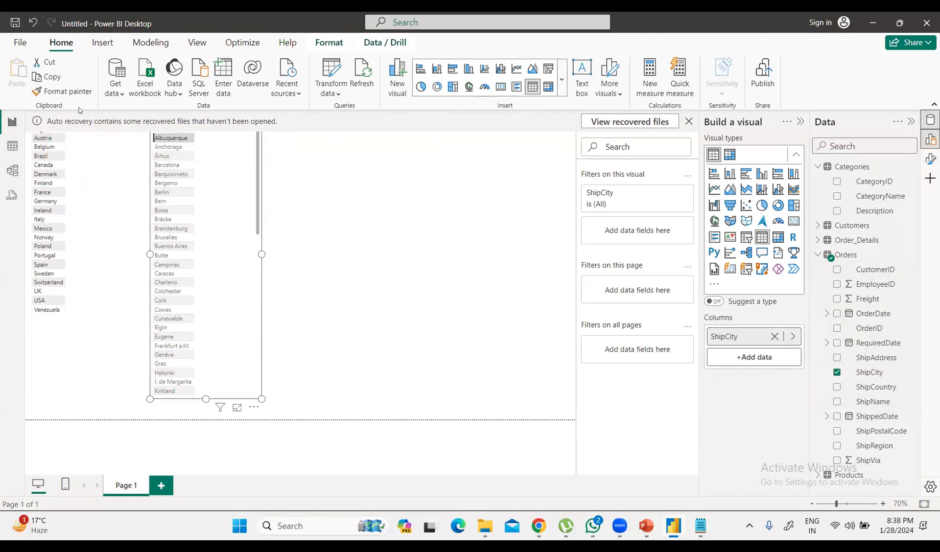
pyautogui.hotkey('ctrl', '+')
pyautogui.hotkey('ctrl', '+')
pyautogui.hotkey('ctrl', '+')
pyautogui.hotkey('ctrl', '+')
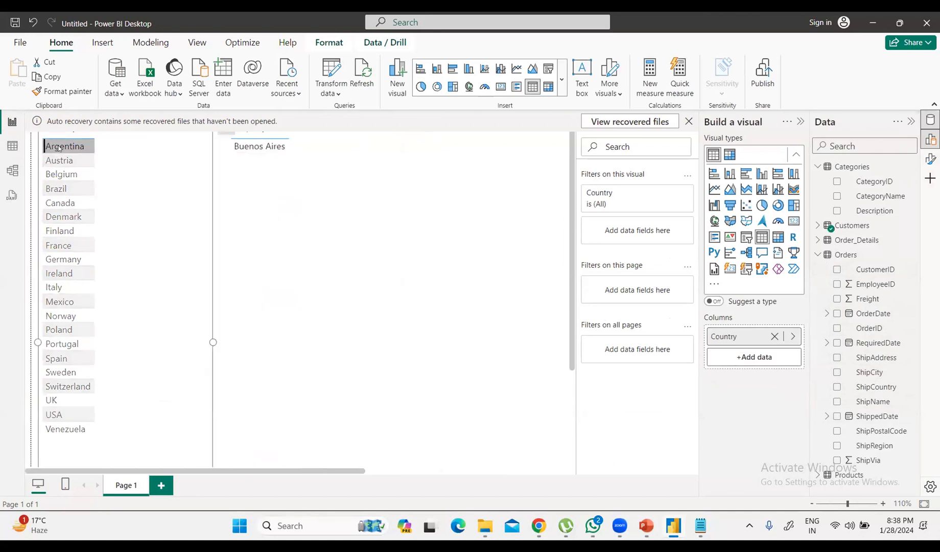
pyautogui.click(243, 186)
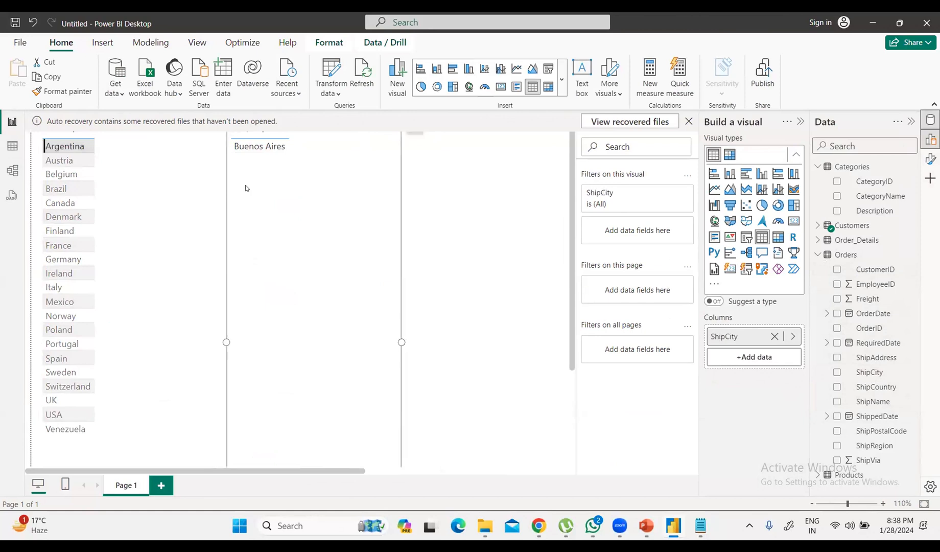
pyautogui.click(64, 145)
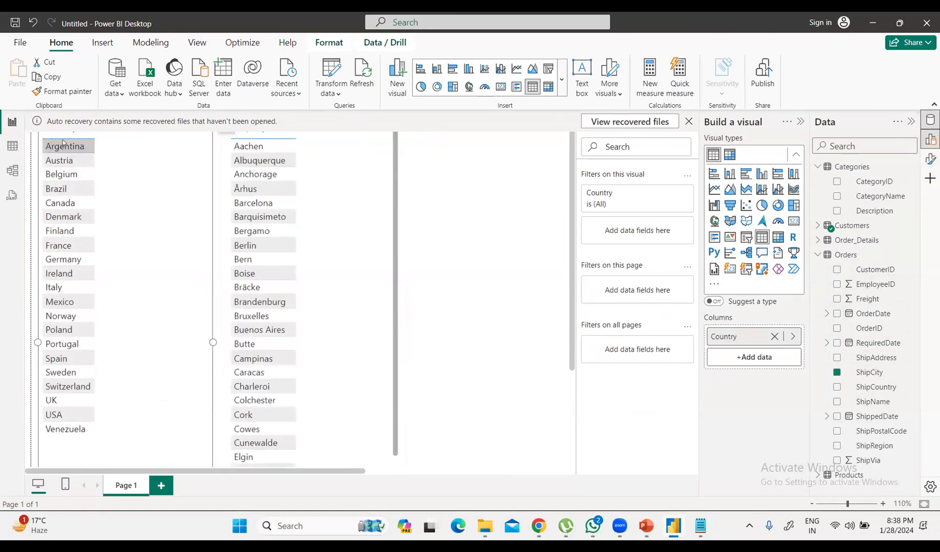
# - Review the Customers–Orders relationship in the model, and filter the ShipCity table by Austria, Argentina and Brazil before clearing the selection
pyautogui.click(13, 170)
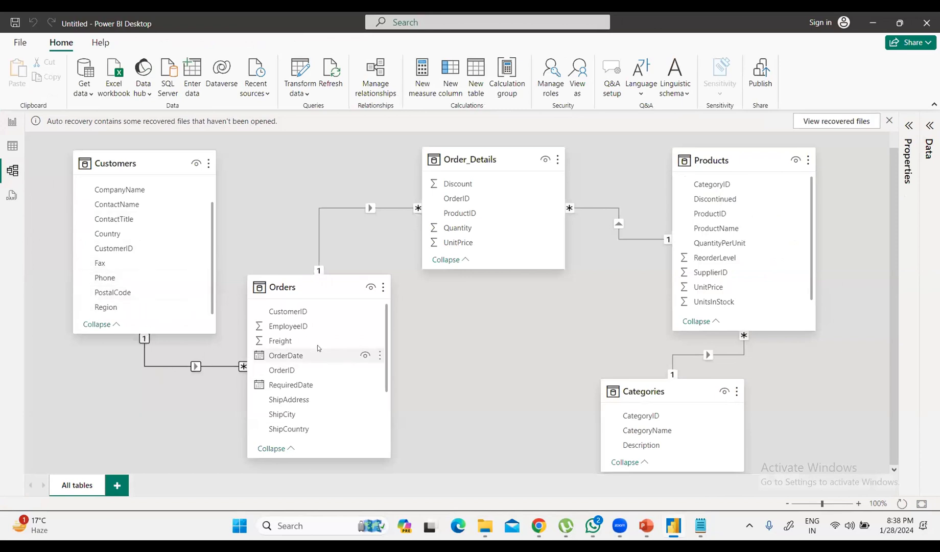
pyautogui.click(13, 122)
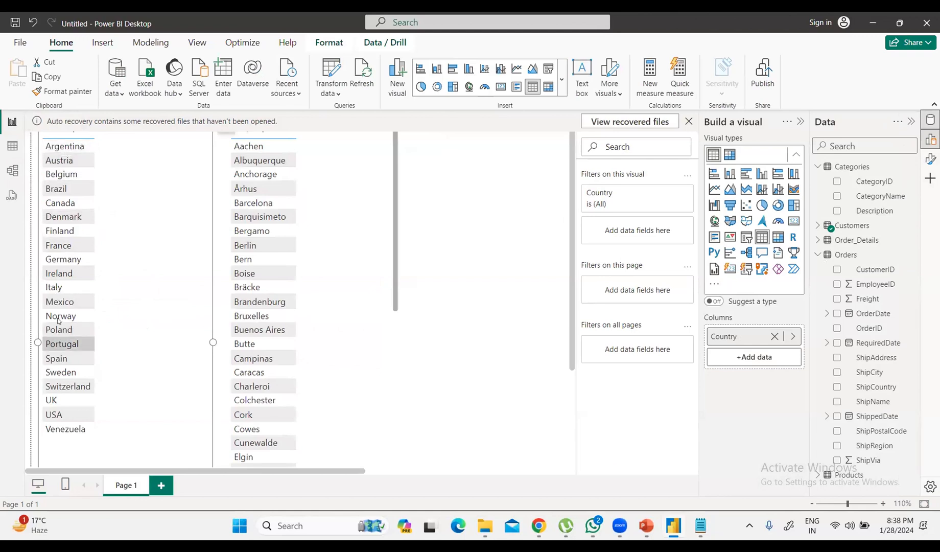
pyautogui.click(68, 159)
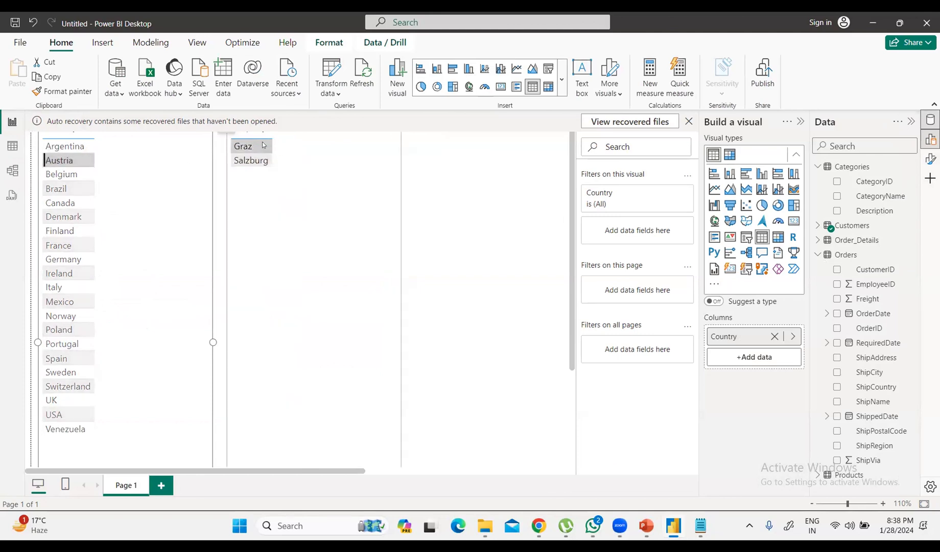
pyautogui.click(65, 148)
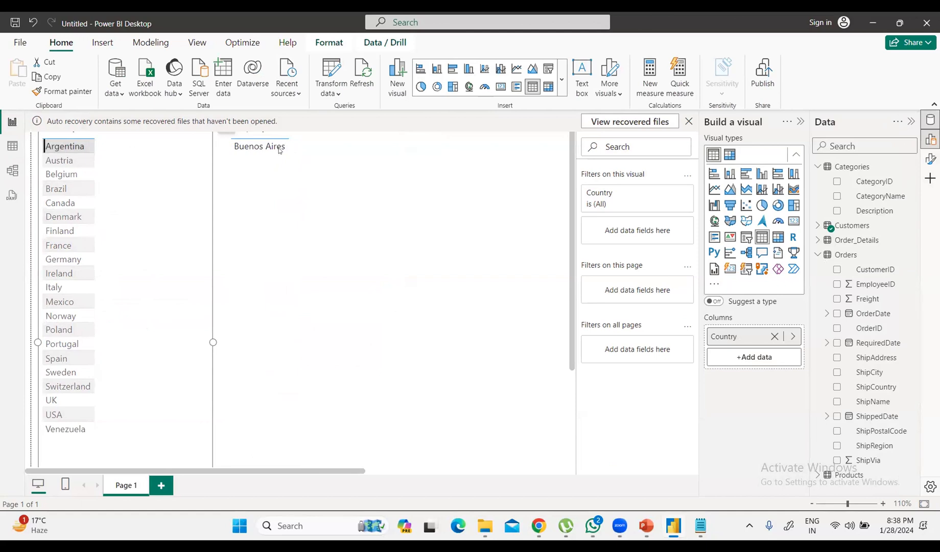
pyautogui.click(58, 189)
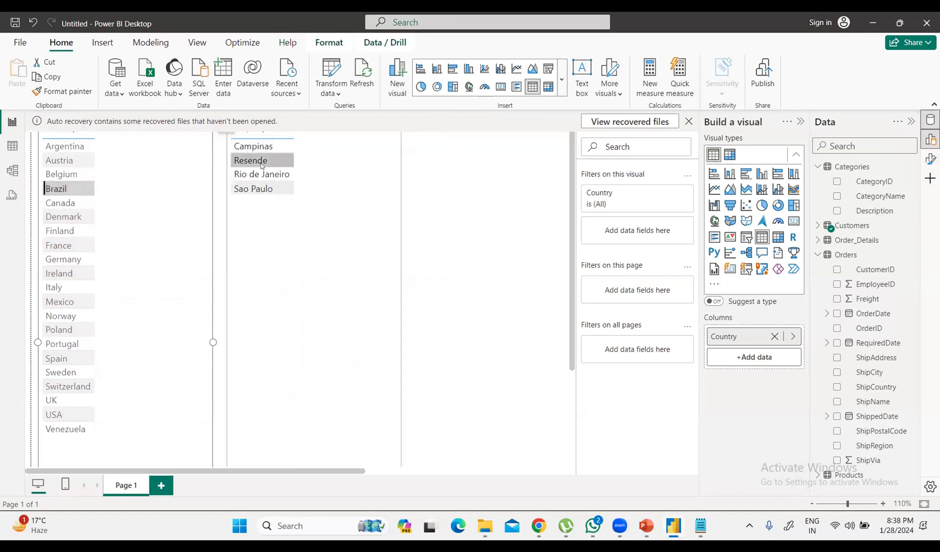
pyautogui.click(143, 194)
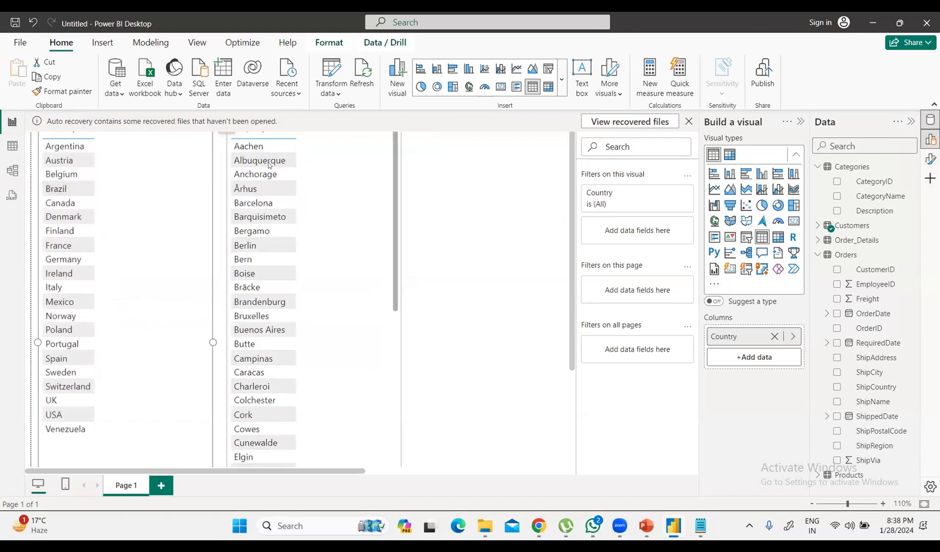
# - Select Berlin and Bern in the ShipCity table to check whether Country is filtered, and clear the selection
pyautogui.click(253, 246)
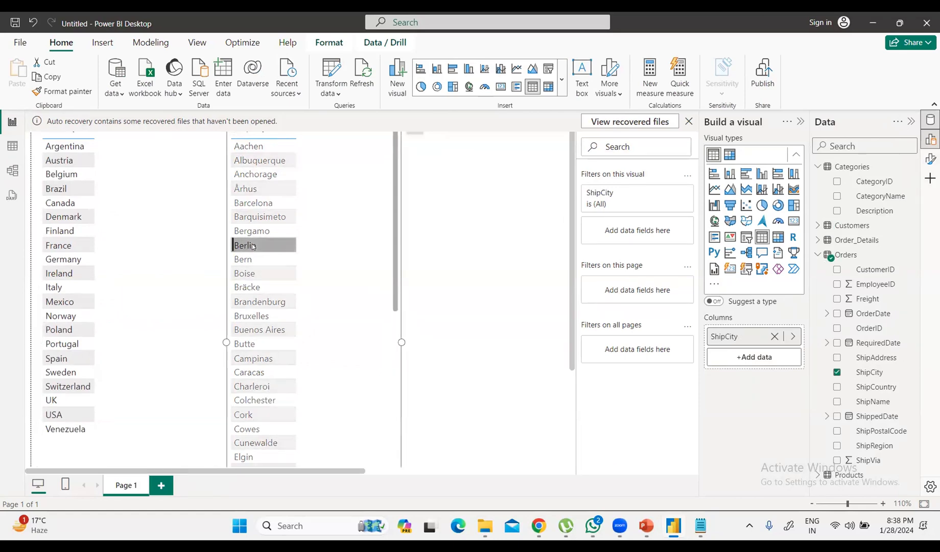
pyautogui.keyDown('ctrl'); pyautogui.click(269, 259); pyautogui.keyUp('ctrl')
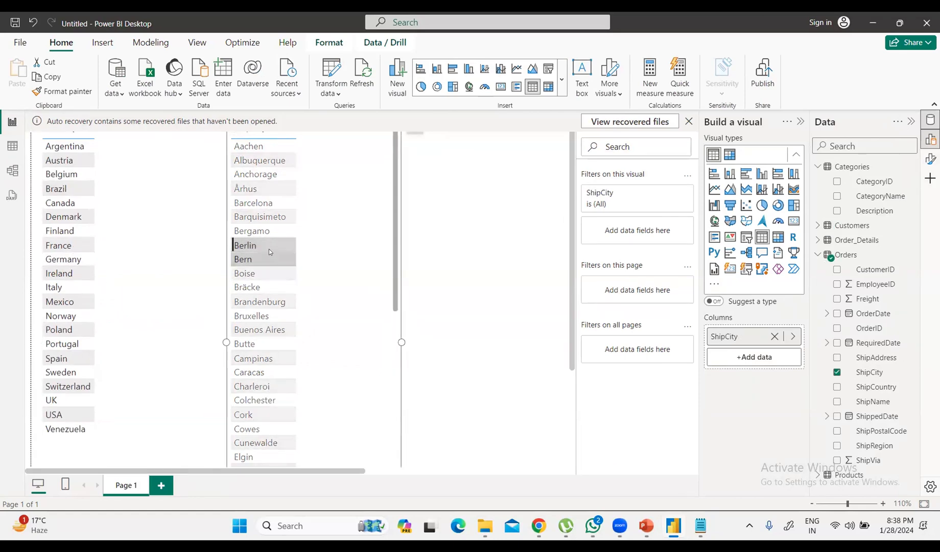
pyautogui.click(269, 248)
pyautogui.click(270, 249)
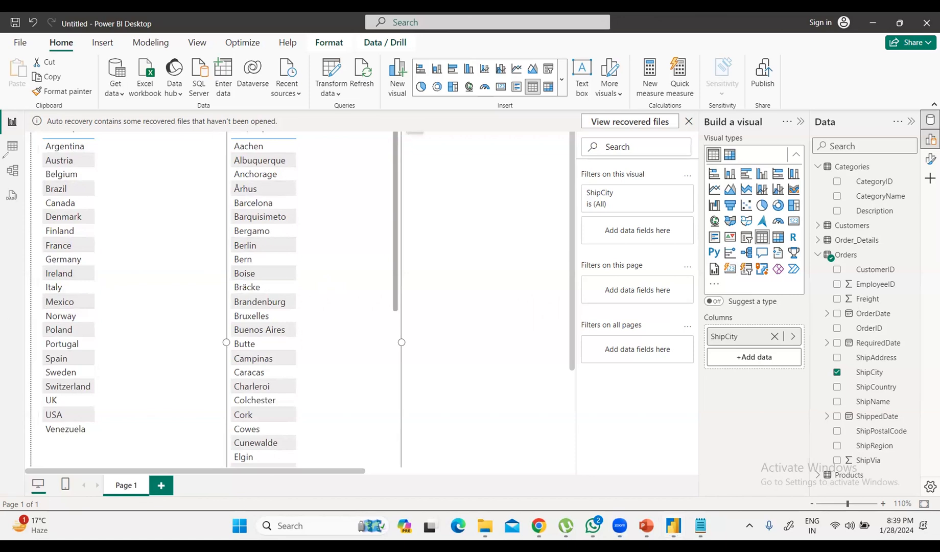
# - Draw a red double-headed arrow between the Country and ShipCity tables
pyautogui.moveTo(118, 151)
pyautogui.mouseDown()
pyautogui.moveTo(206, 138)
pyautogui.moveTo(194, 149)
pyautogui.mouseUp()
pyautogui.moveTo(133, 131)
pyautogui.mouseDown()
pyautogui.moveTo(118, 153)
pyautogui.moveTo(147, 153)
pyautogui.mouseUp()
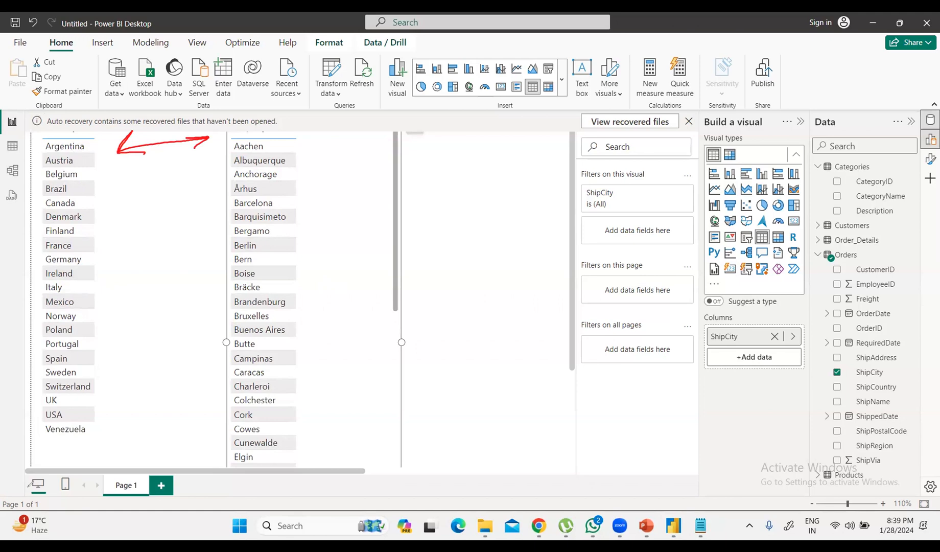
# - Set the cross filter direction of the Customers–Orders relationship to Both
pyautogui.click(12, 170)
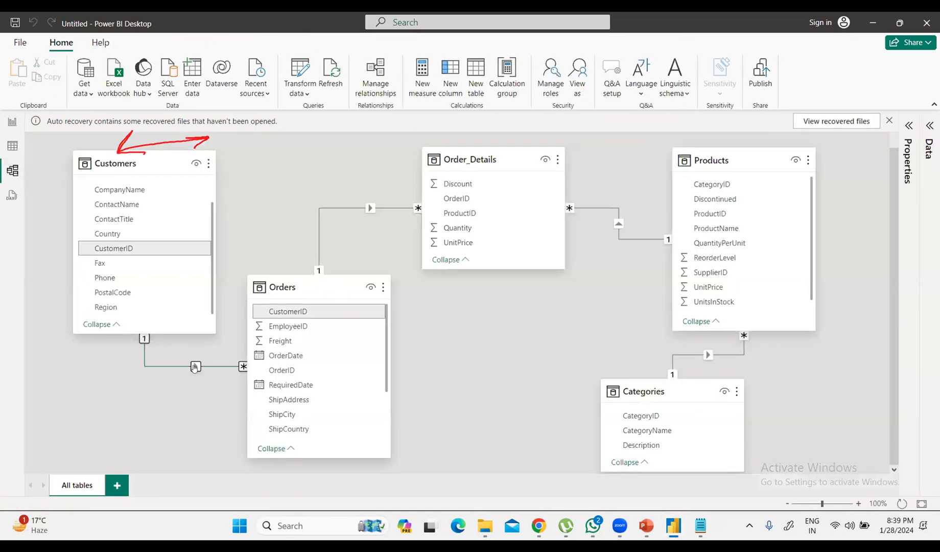
pyautogui.rightClick(194, 367)
pyautogui.doubleClick(195, 366)
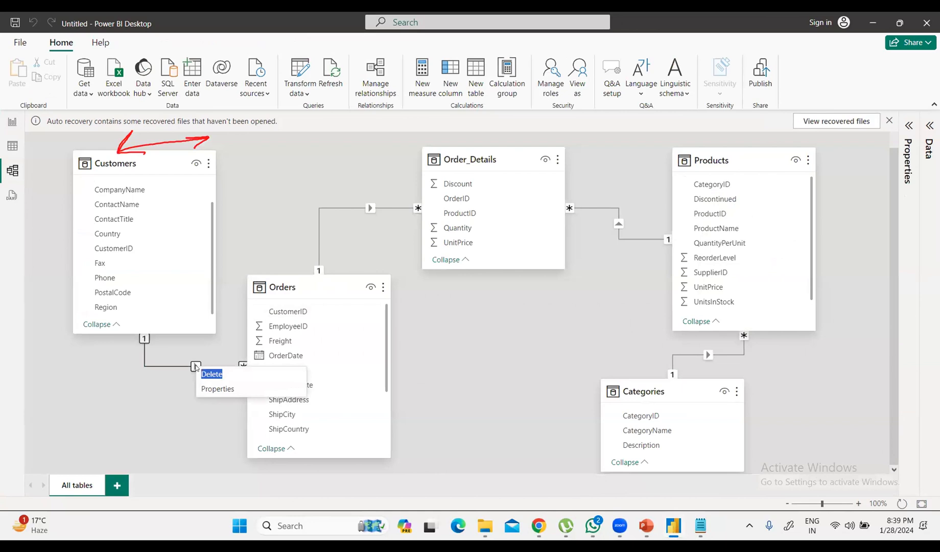
pyautogui.click(193, 368)
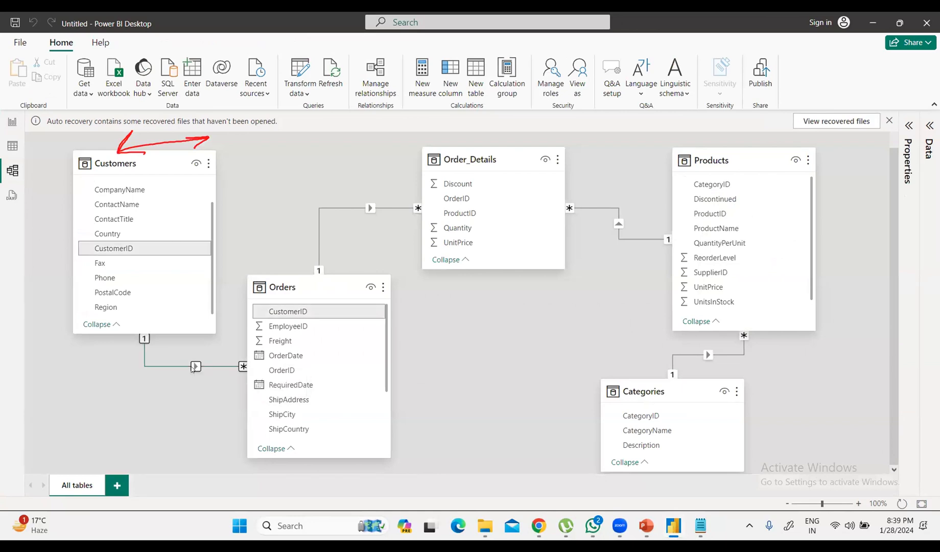
pyautogui.doubleClick(192, 367)
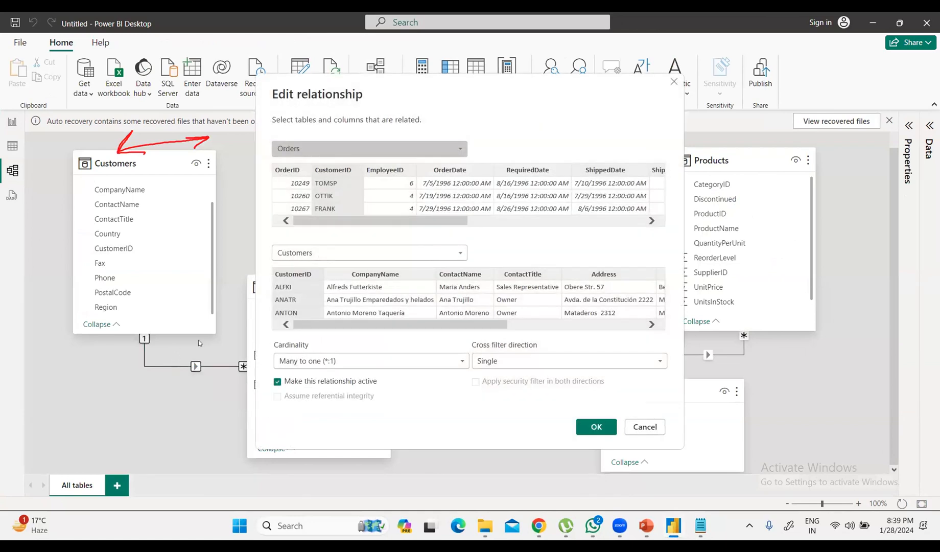
pyautogui.click(569, 362)
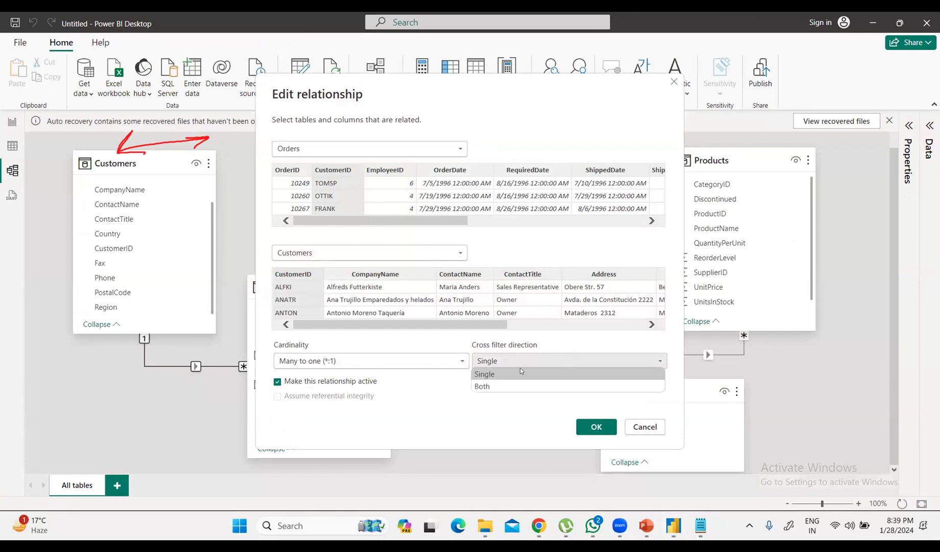
pyautogui.click(486, 387)
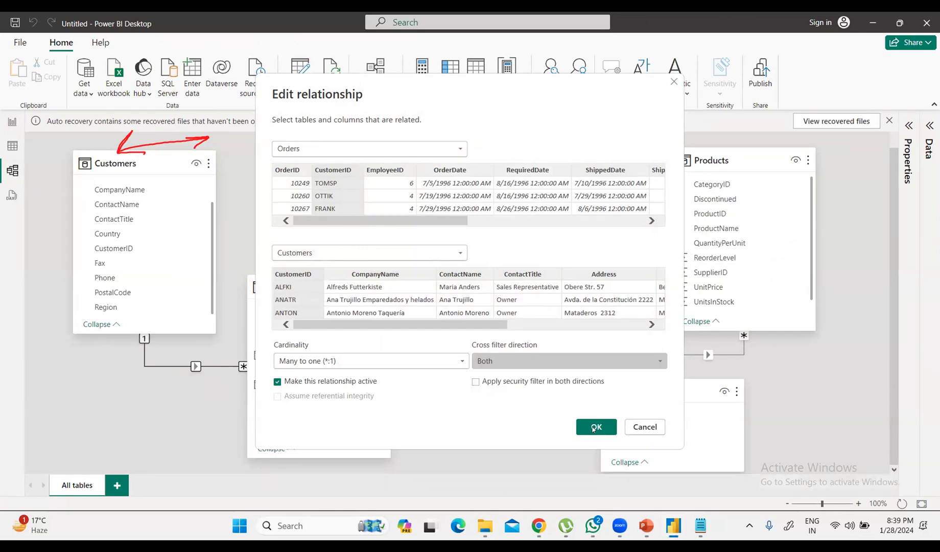
pyautogui.click(595, 429)
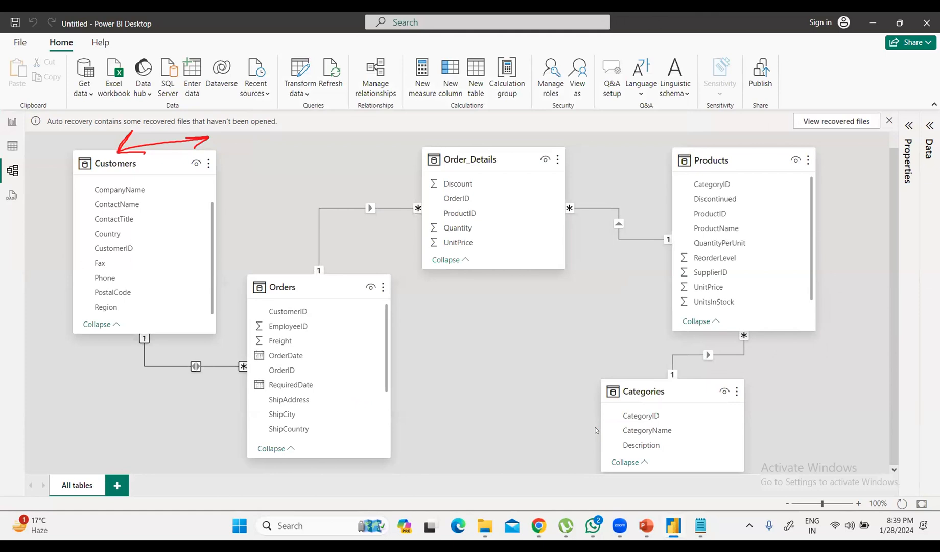
# - Test filtering in both directions on the report page with Argentina in Country and Berlin in ShipCity, clearing each selection
pyautogui.click(8, 123)
pyautogui.click(66, 147)
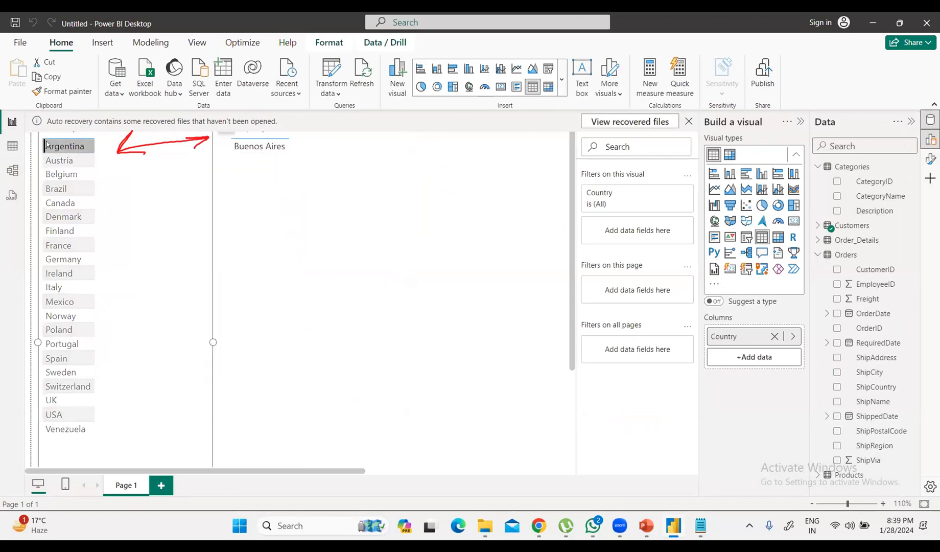
pyautogui.click(46, 145)
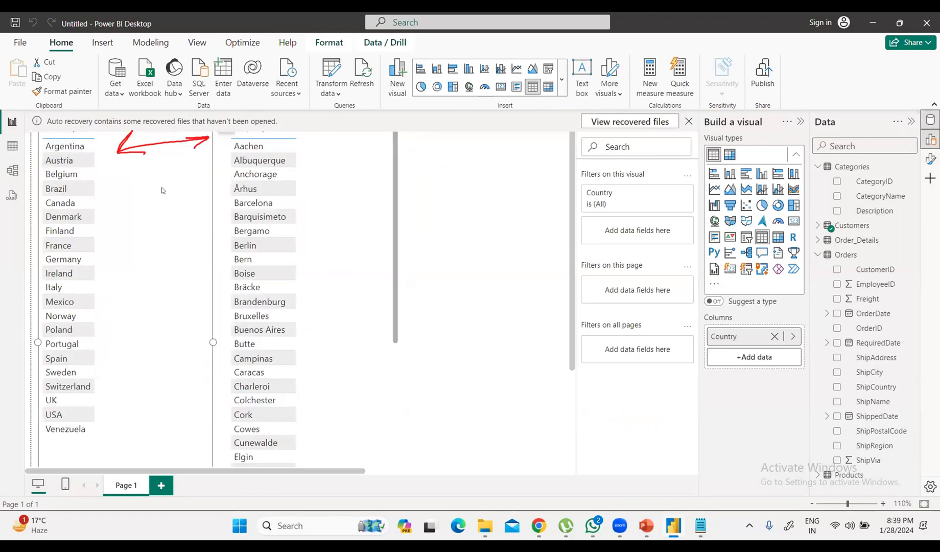
pyautogui.click(260, 242)
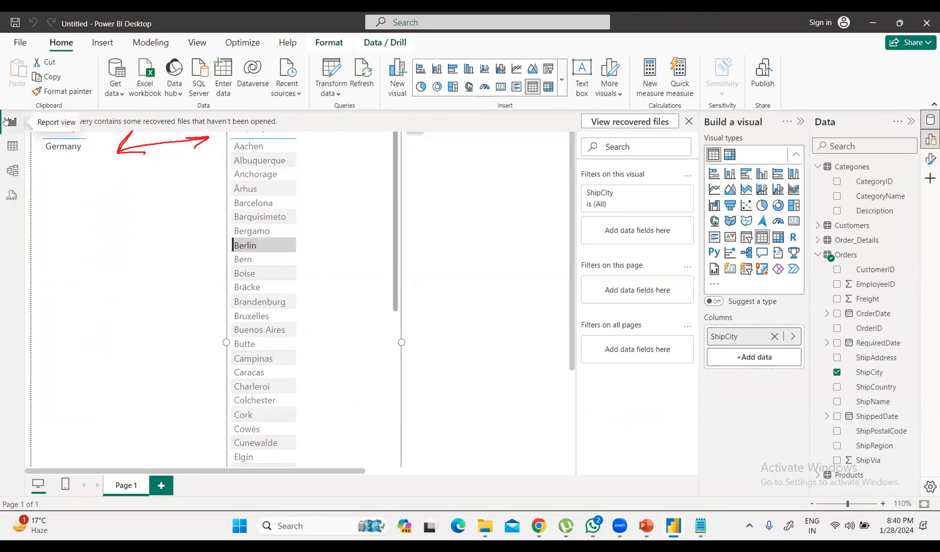
pyautogui.click(71, 149)
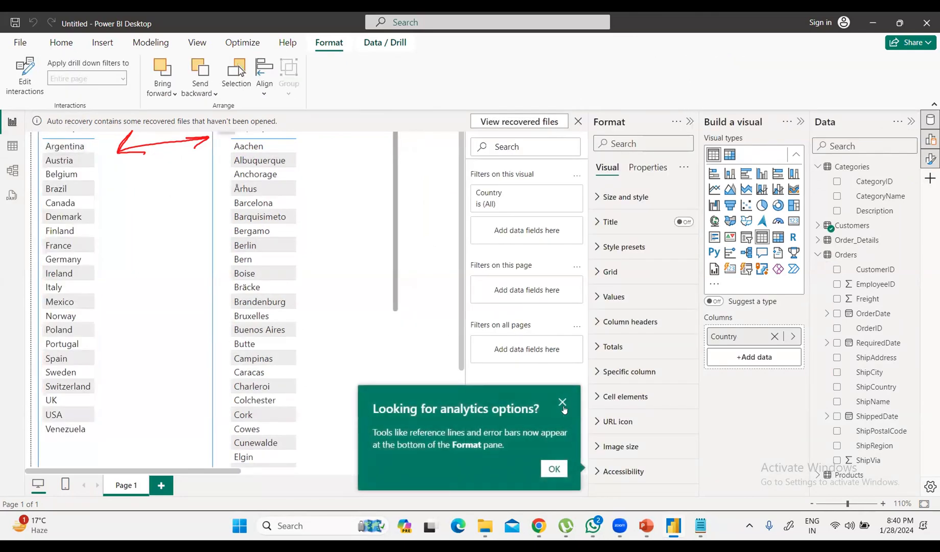
# - Collapse the Categories and Orders field lists, and hide the Data and Build a visual panes after dismissing the analytics tip
pyautogui.click(562, 403)
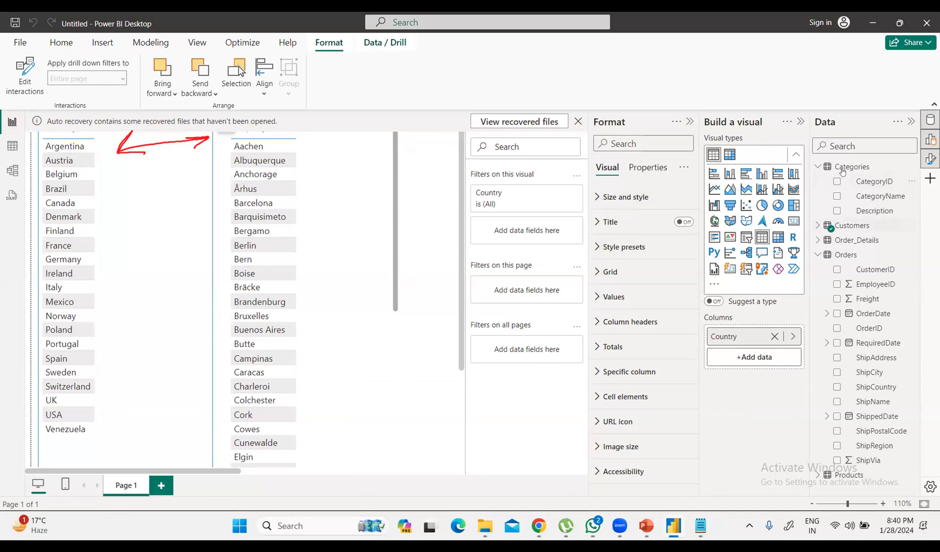
pyautogui.click(818, 166)
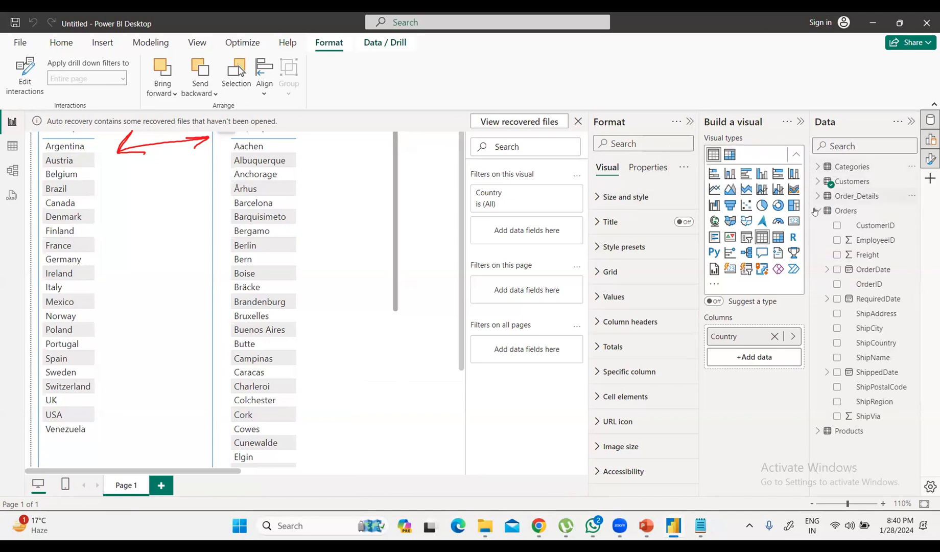
pyautogui.click(818, 211)
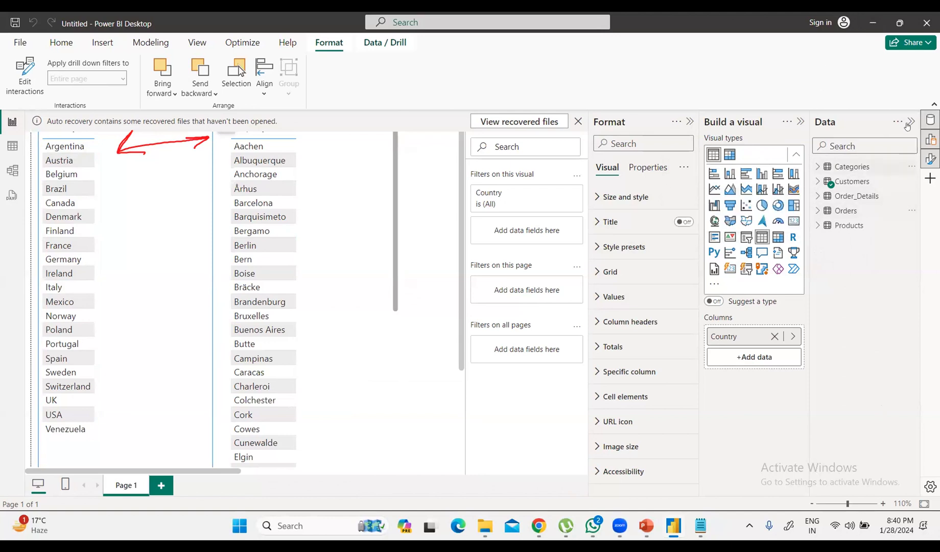
pyautogui.click(910, 121)
pyautogui.click(909, 122)
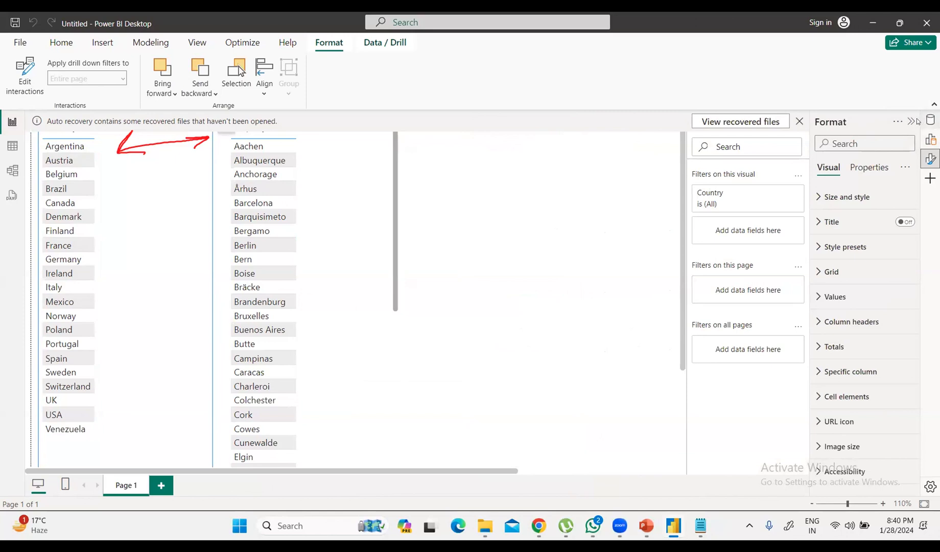
# - Show the Data, Build a visual and Format panes together beside the report canvas
pyautogui.click(909, 121)
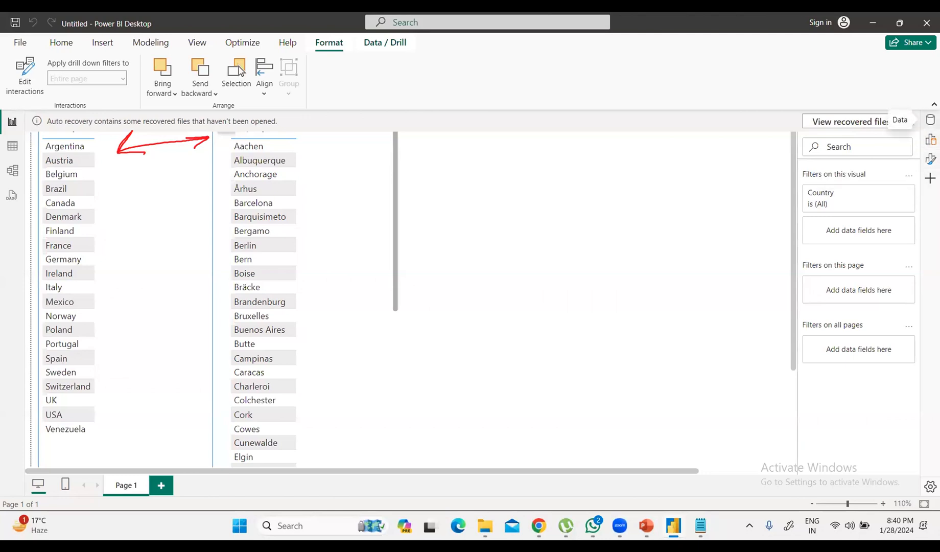
pyautogui.click(931, 120)
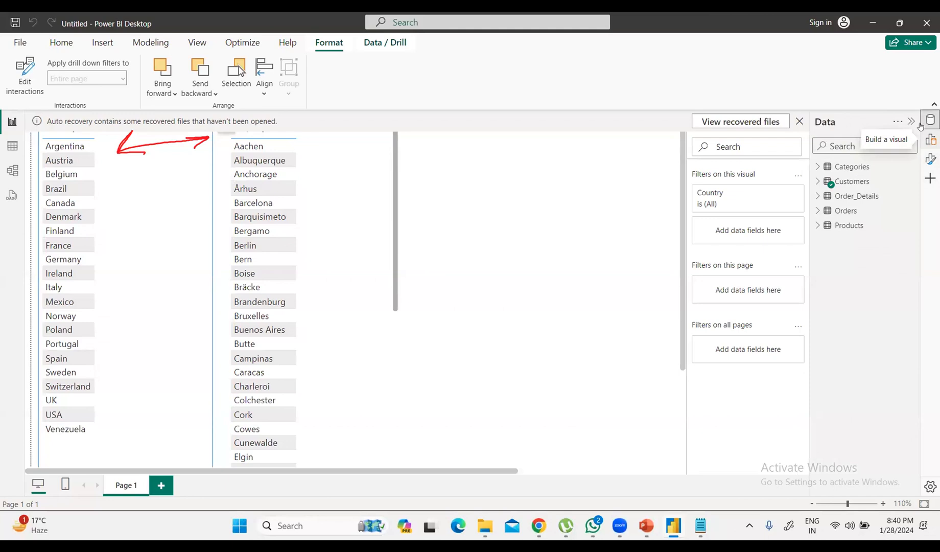
pyautogui.click(911, 121)
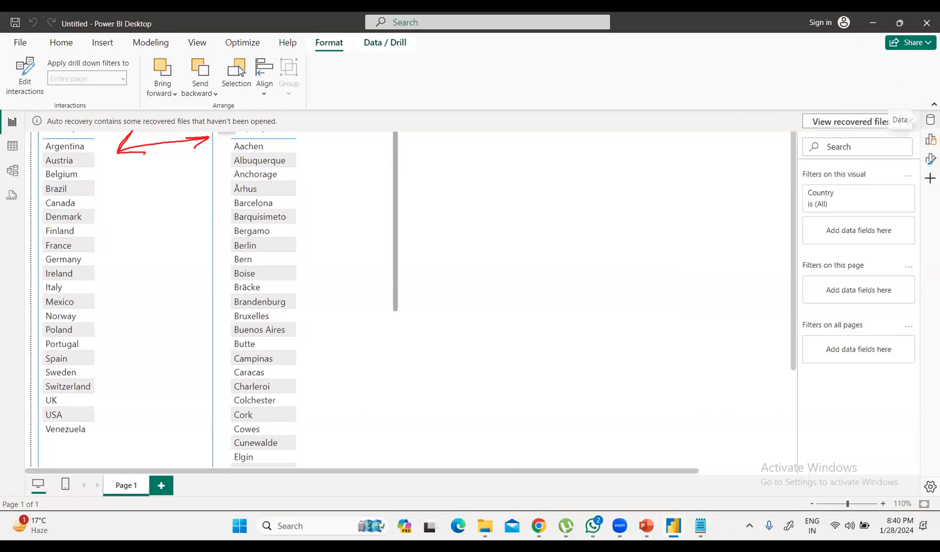
pyautogui.click(930, 120)
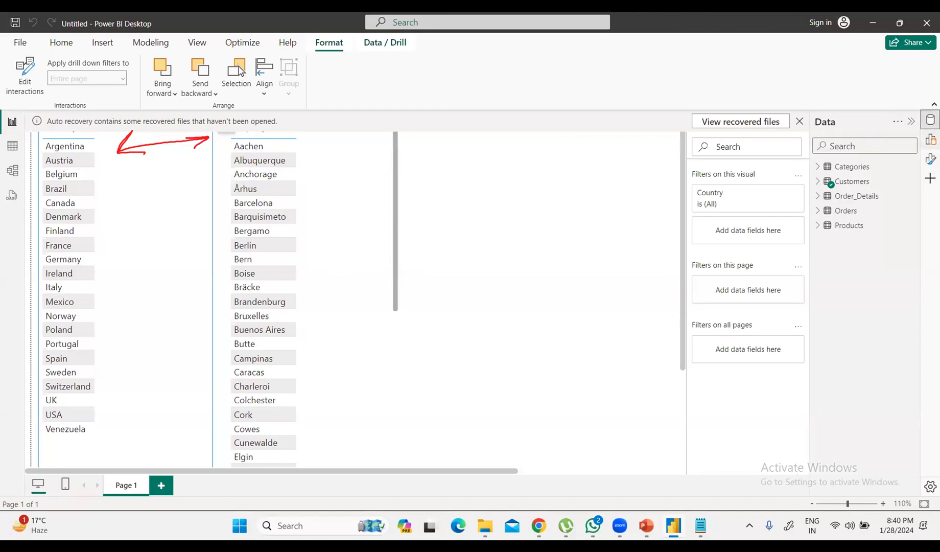
pyautogui.click(930, 139)
pyautogui.click(931, 159)
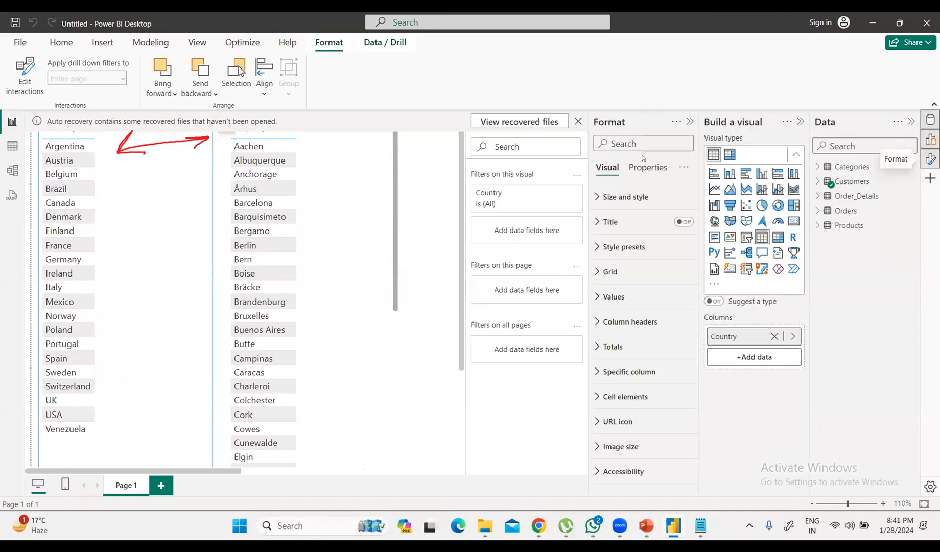
# - Try to dismiss the auto recovery notice, cancel its removal dialog, and hide the Format pane
pyautogui.click(578, 121)
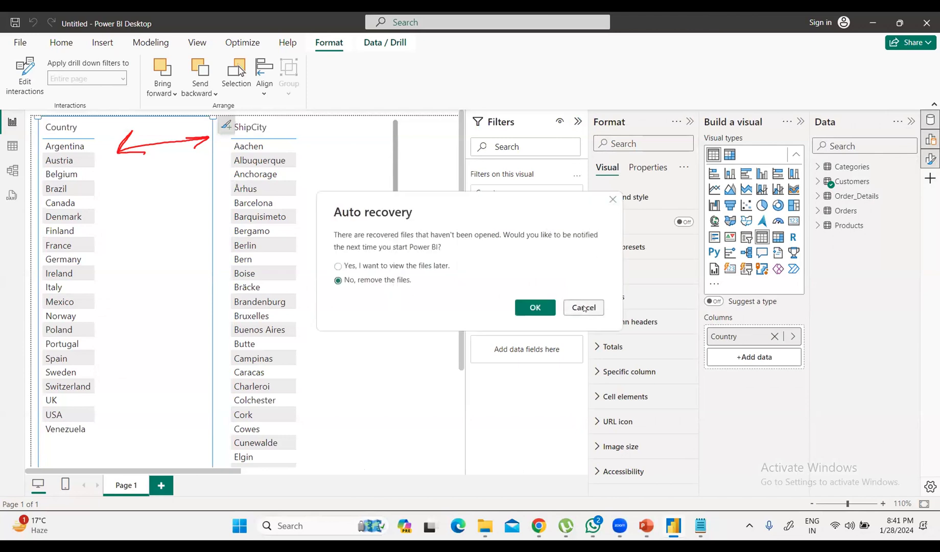
pyautogui.click(584, 307)
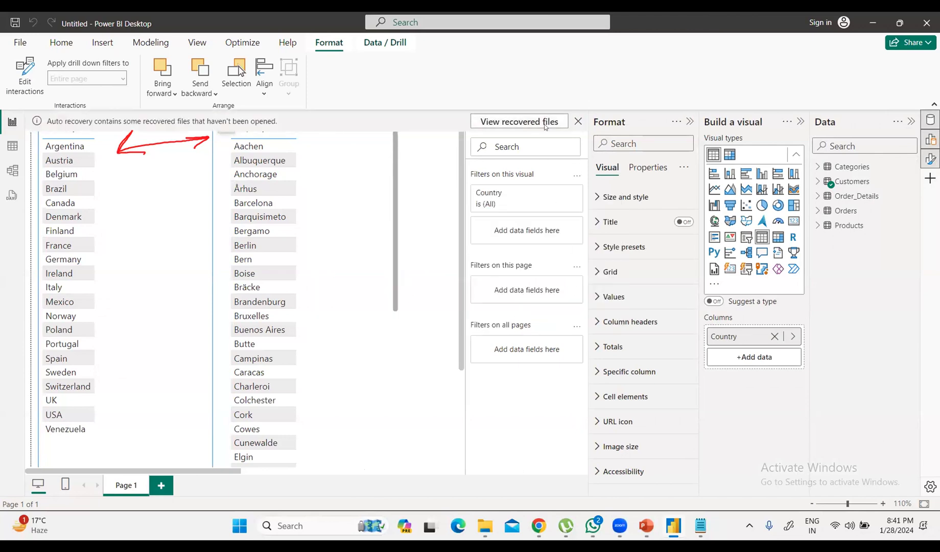
pyautogui.click(689, 121)
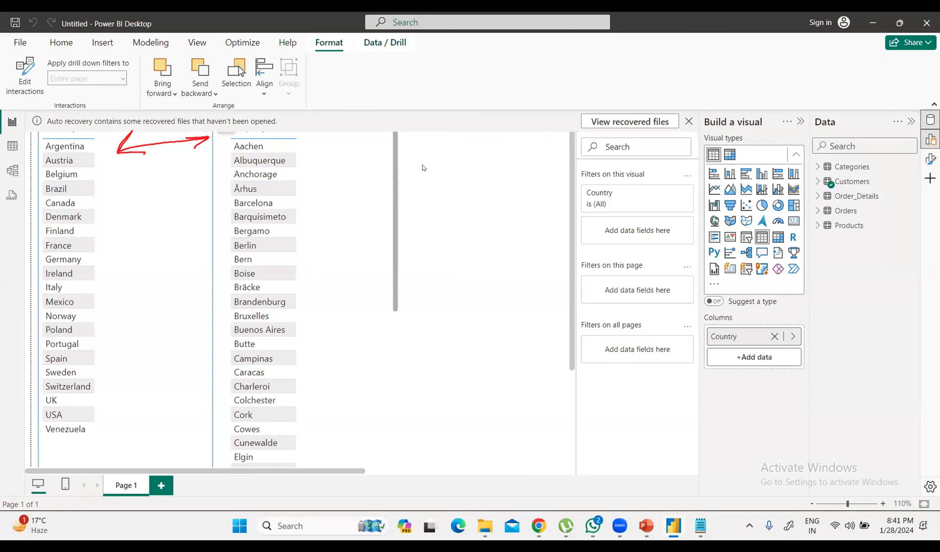
# - Select the ShipCity table visual and toggle the Build a visual pane
pyautogui.scroll(-3, 402, 394)
pyautogui.scroll(3, 402, 394)
pyautogui.click(397, 133)
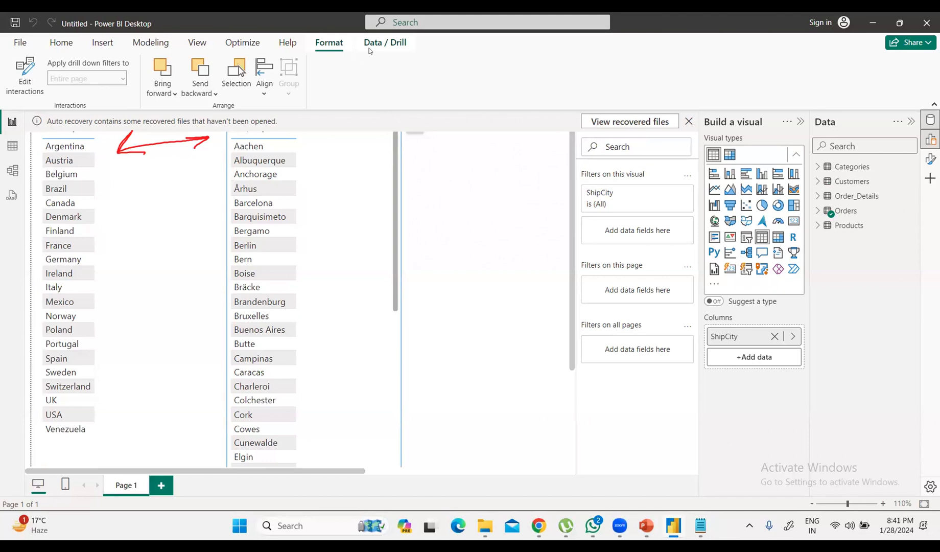
pyautogui.click(930, 139)
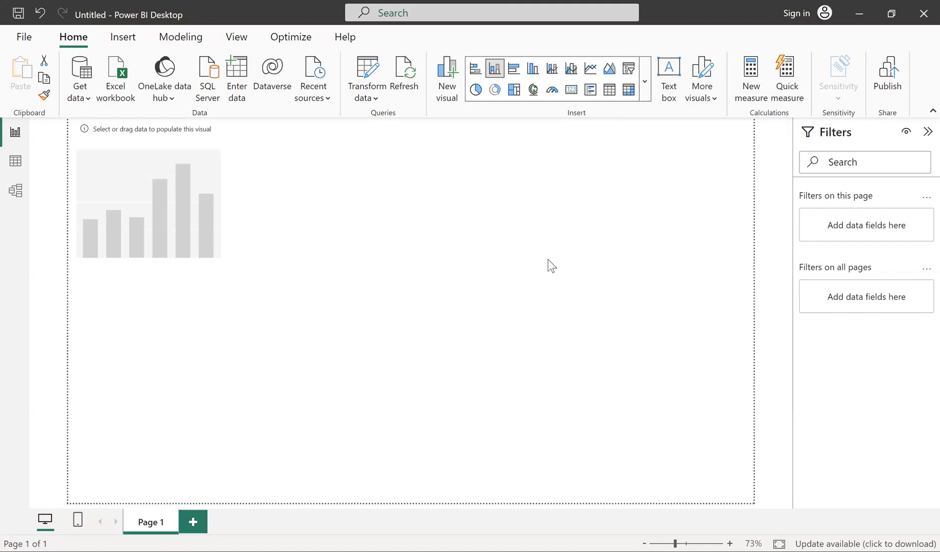
# - Insert an empty stacked bar chart below the column chart and close its Build a visual pop-up
pyautogui.click(476, 69)
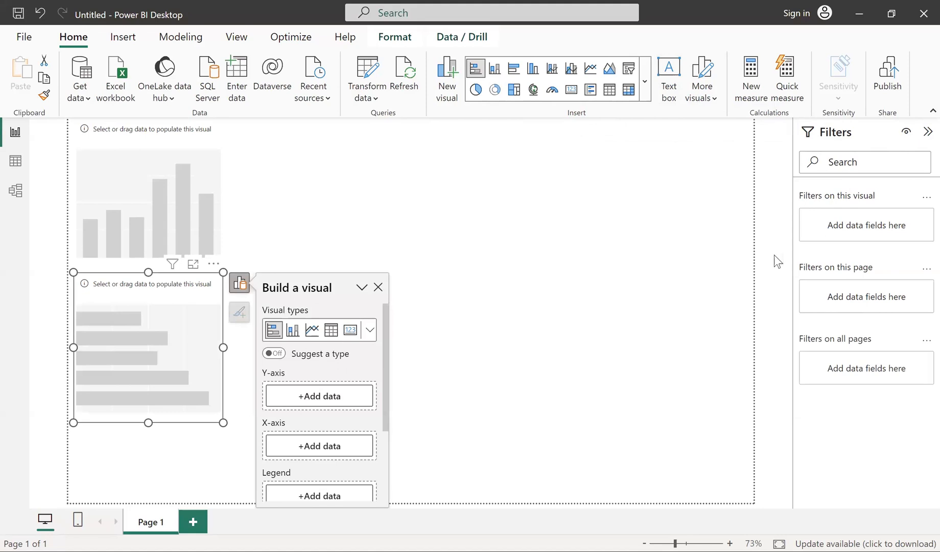
pyautogui.click(379, 289)
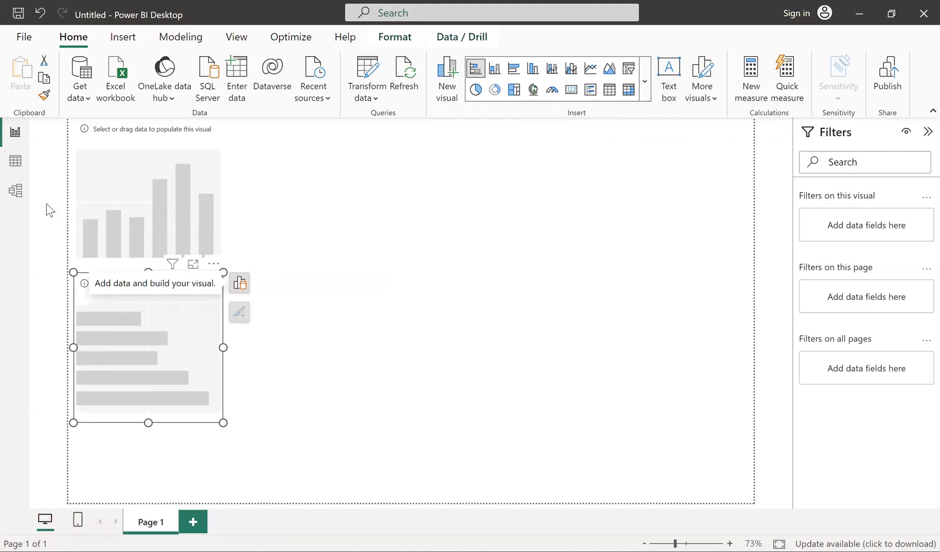
# - Examine the table relationships and the table list in the Model view, and return to the Report view
pyautogui.click(17, 190)
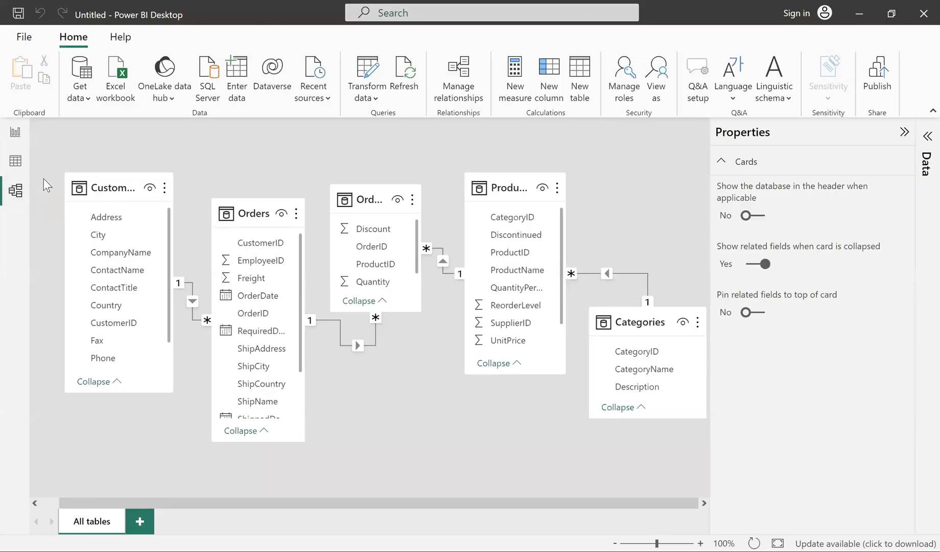
pyautogui.click(16, 135)
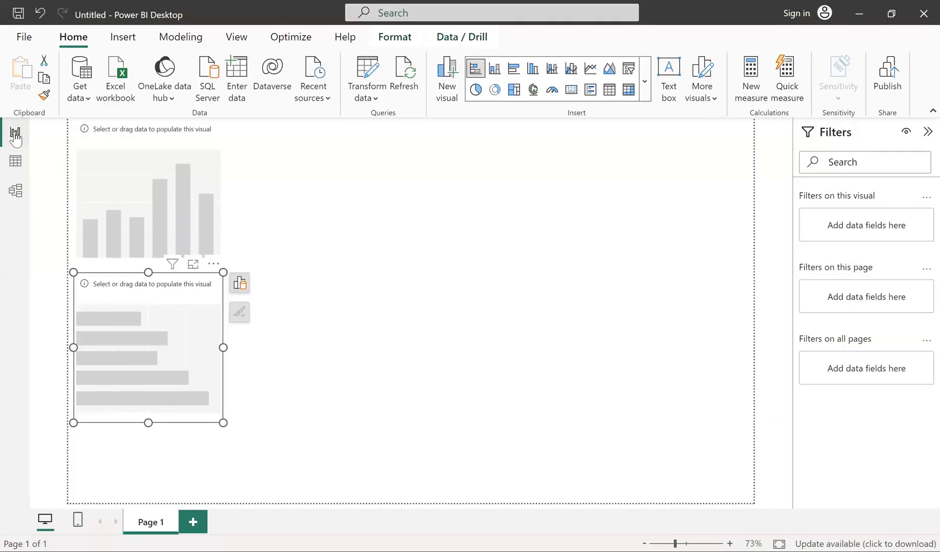
pyautogui.click(14, 195)
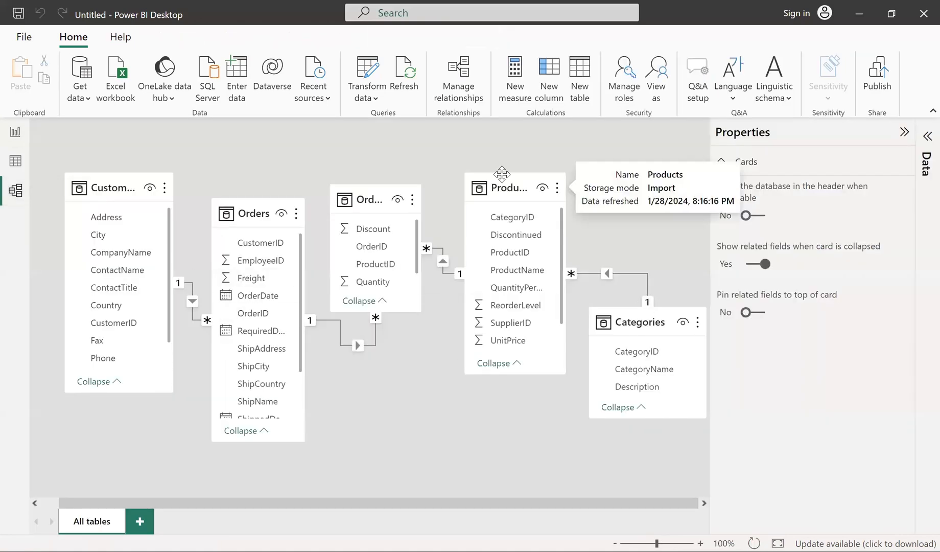
pyautogui.click(926, 161)
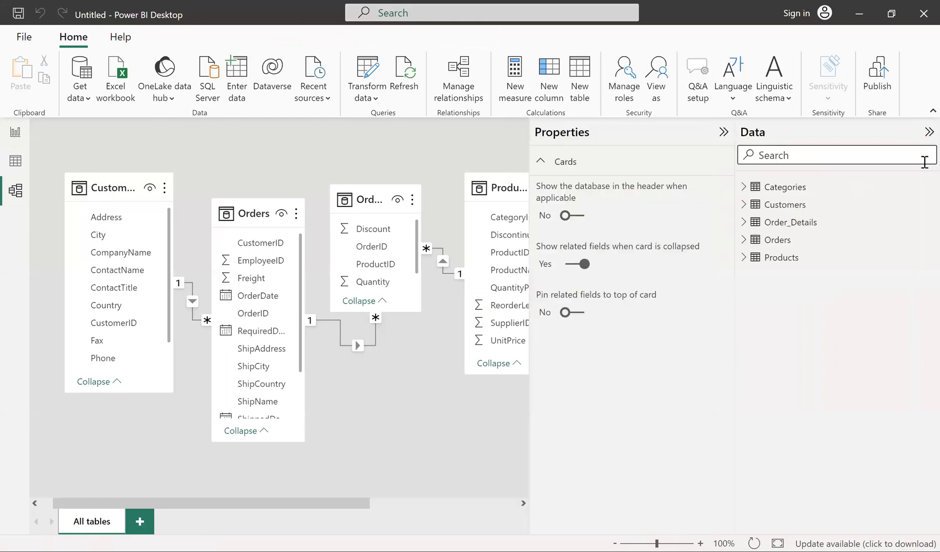
pyautogui.click(15, 135)
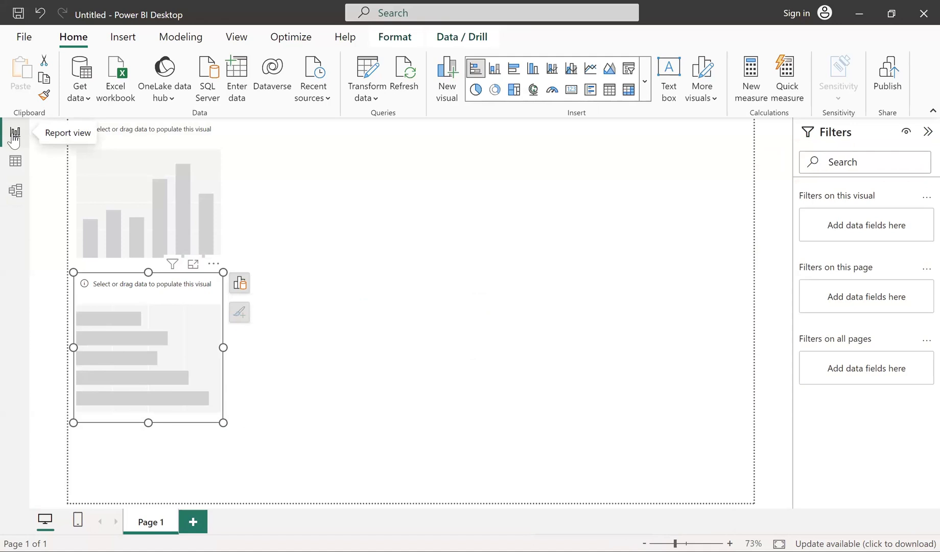
pyautogui.click(17, 200)
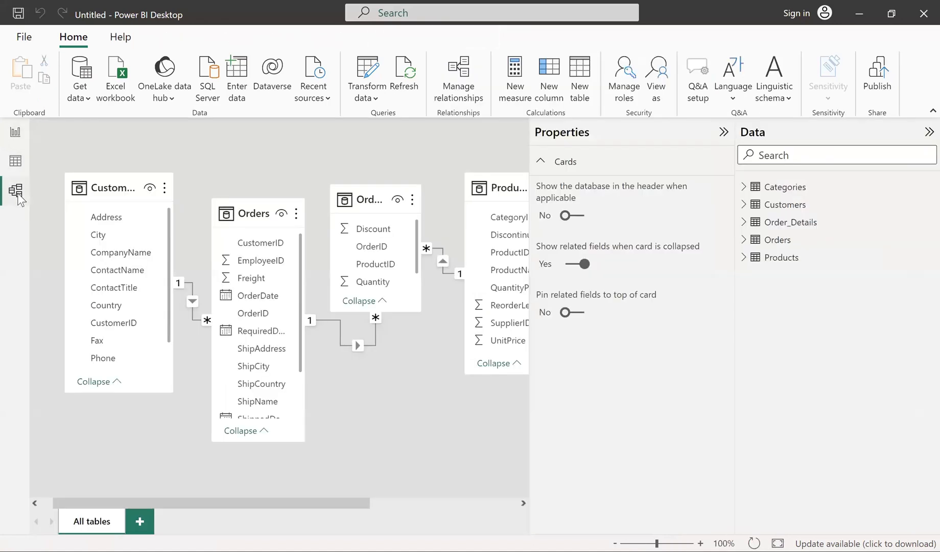
pyautogui.click(15, 134)
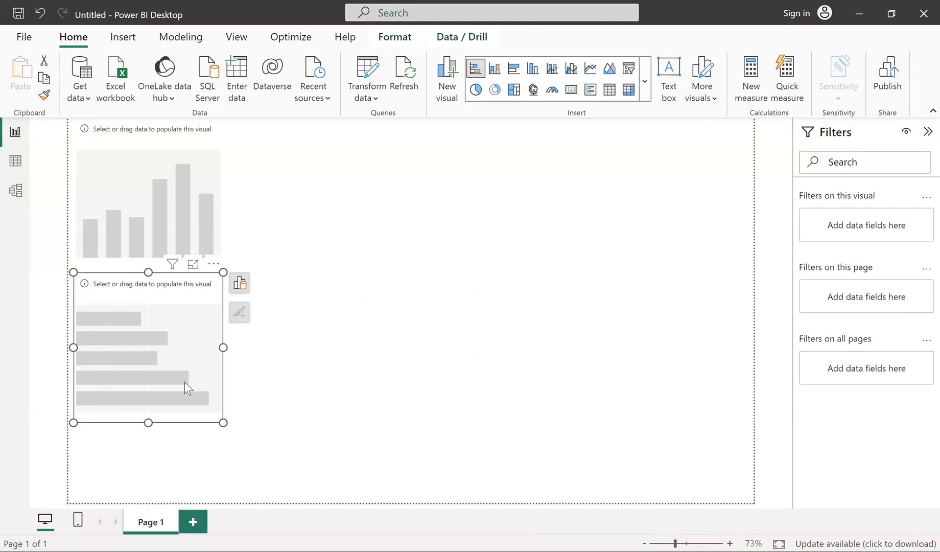
# - Collapse the Filters pane and cut the empty stacked bar chart from the report page
pyautogui.click(925, 133)
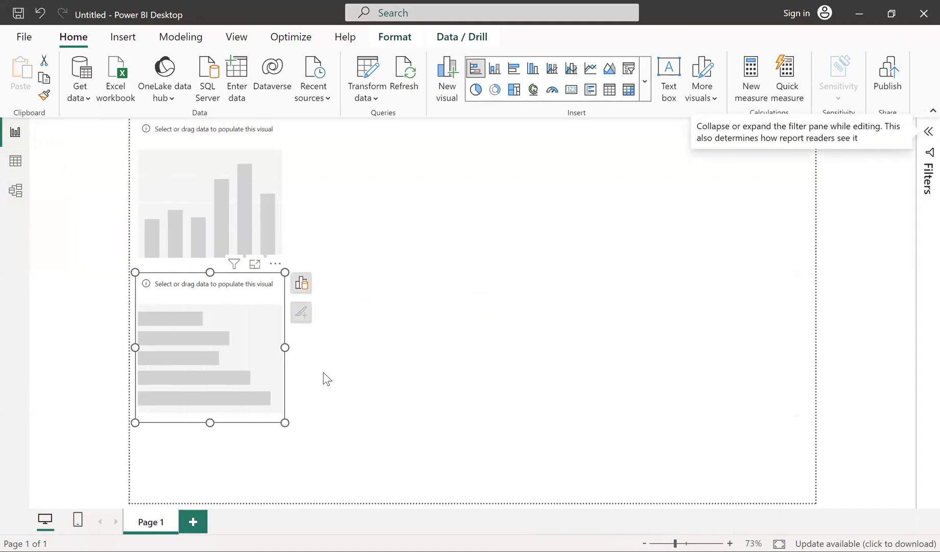
pyautogui.rightClick(202, 364)
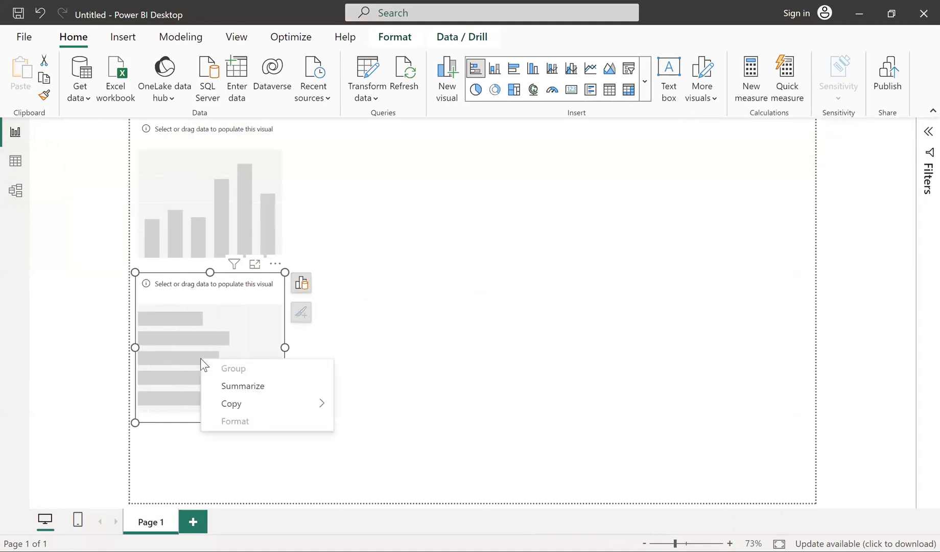
pyautogui.click(200, 292)
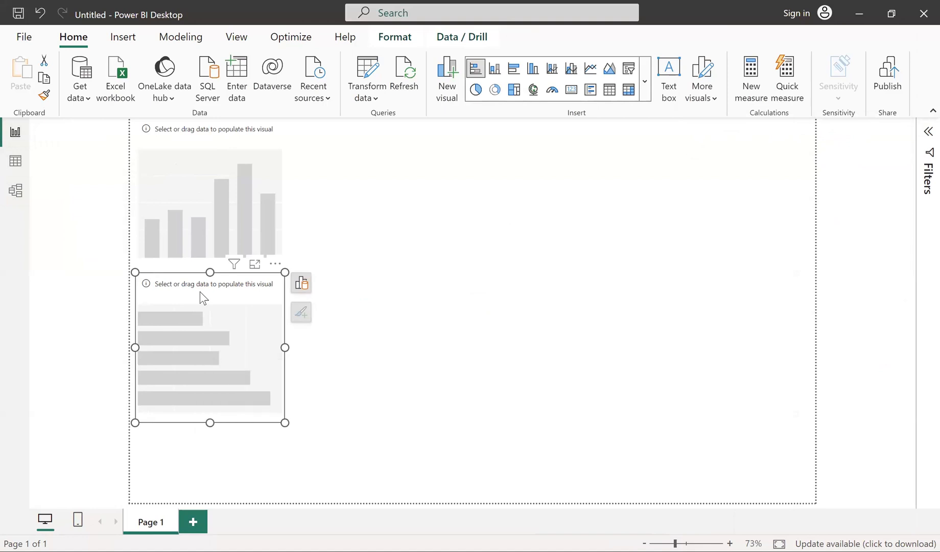
pyautogui.hotkey('ctrl', 'x')
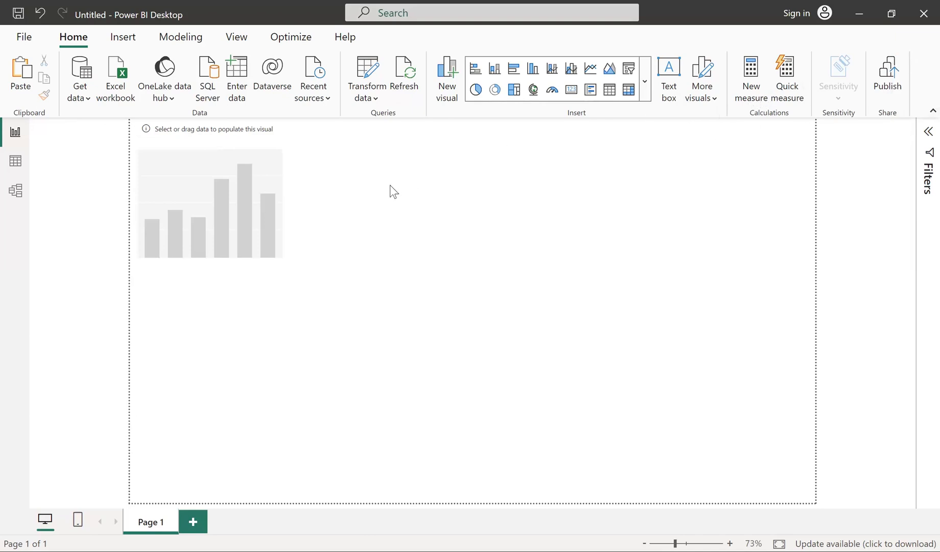
# - Expand the Filters pane, and switch the ribbon to its compact layout and back to the full one
pyautogui.click(924, 163)
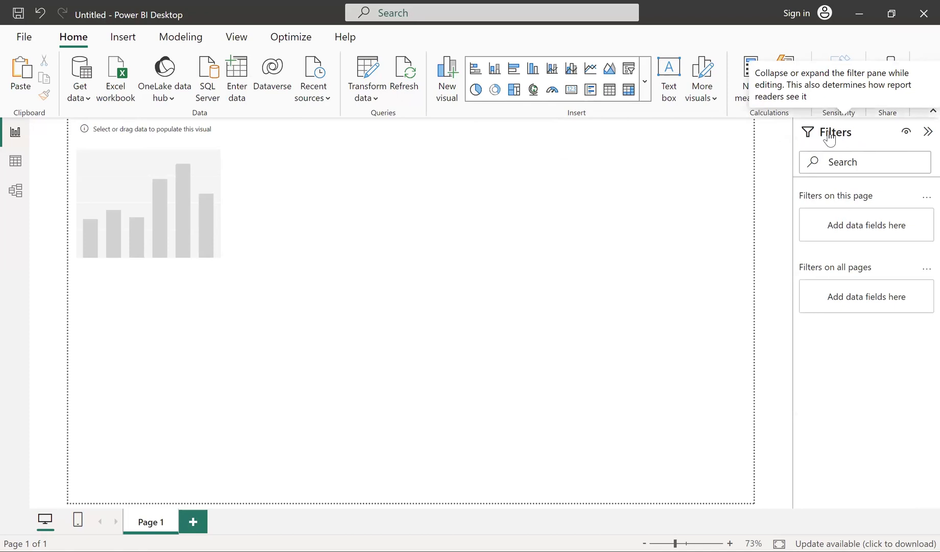
pyautogui.click(919, 111)
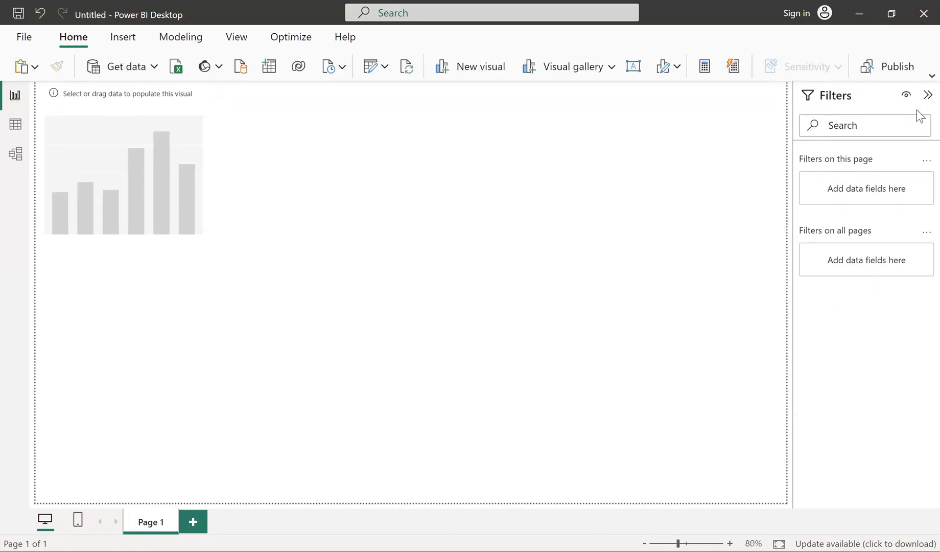
pyautogui.click(919, 77)
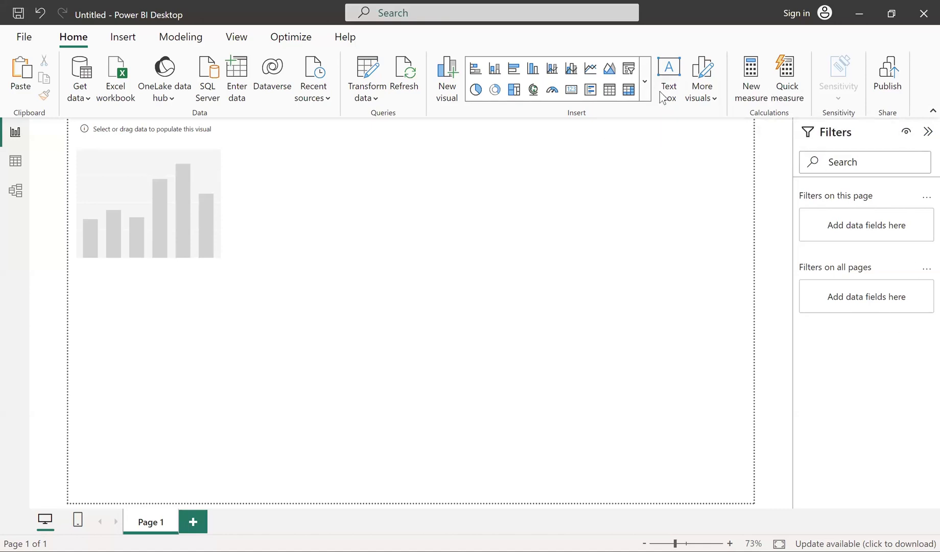
# - View the available sources for adding more visuals
pyautogui.click(711, 100)
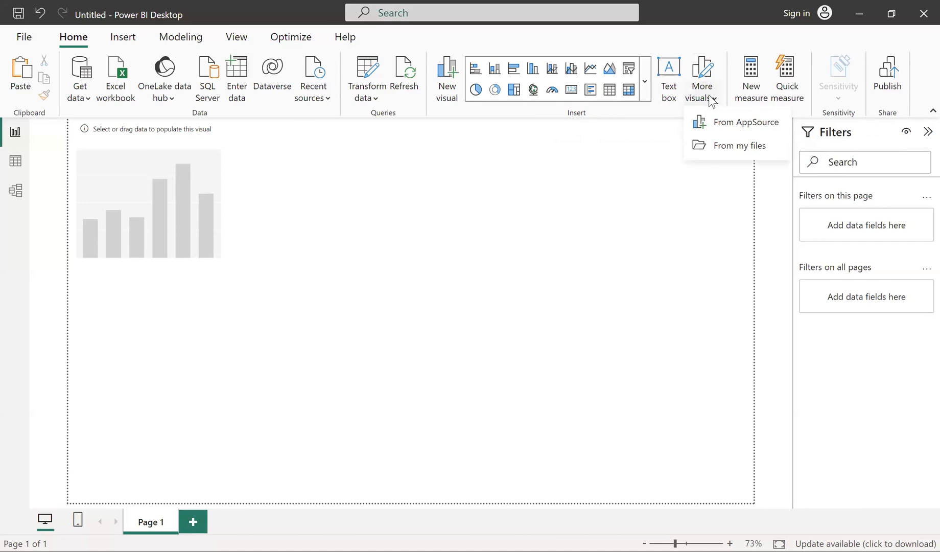
pyautogui.click(711, 99)
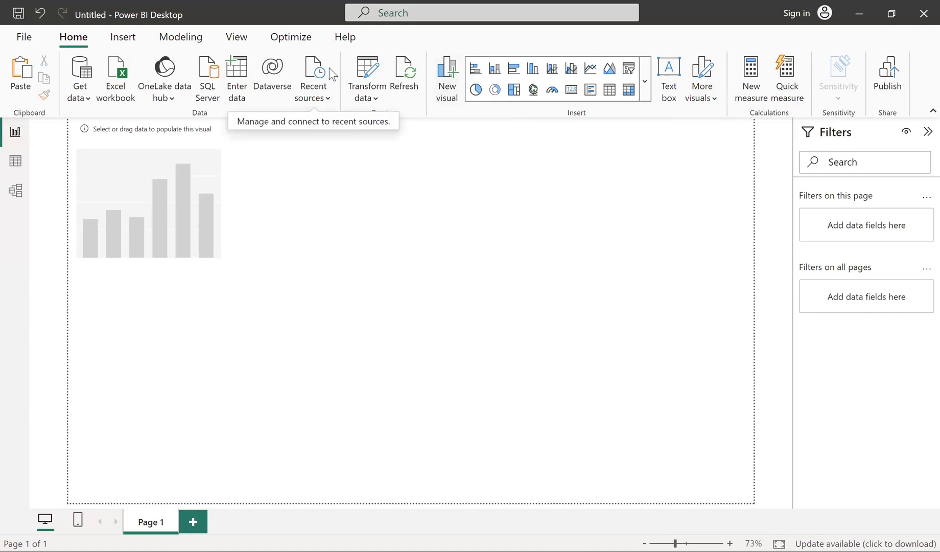
# - Review the global Data Load and Preview features settings in Options, and return to the report without saving changes
pyautogui.click(23, 37)
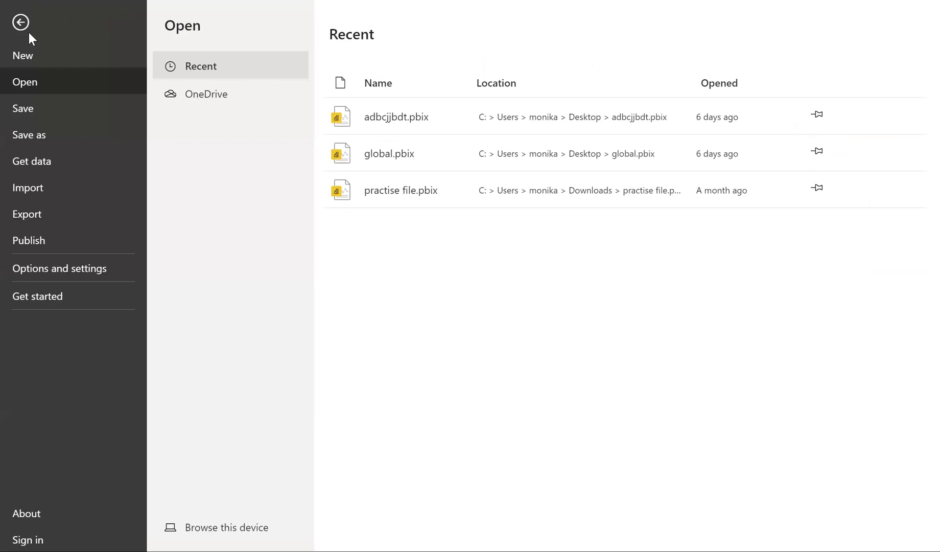
pyautogui.click(40, 270)
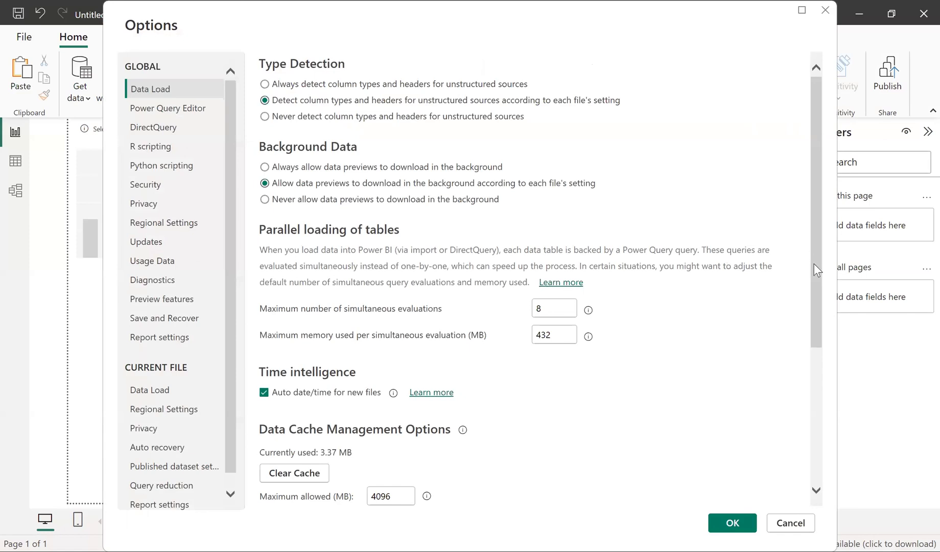
pyautogui.moveTo(814, 263)
pyautogui.mouseDown()
pyautogui.moveTo(812, 280)
pyautogui.moveTo(813, 259)
pyautogui.mouseUp()
pyautogui.click(178, 301)
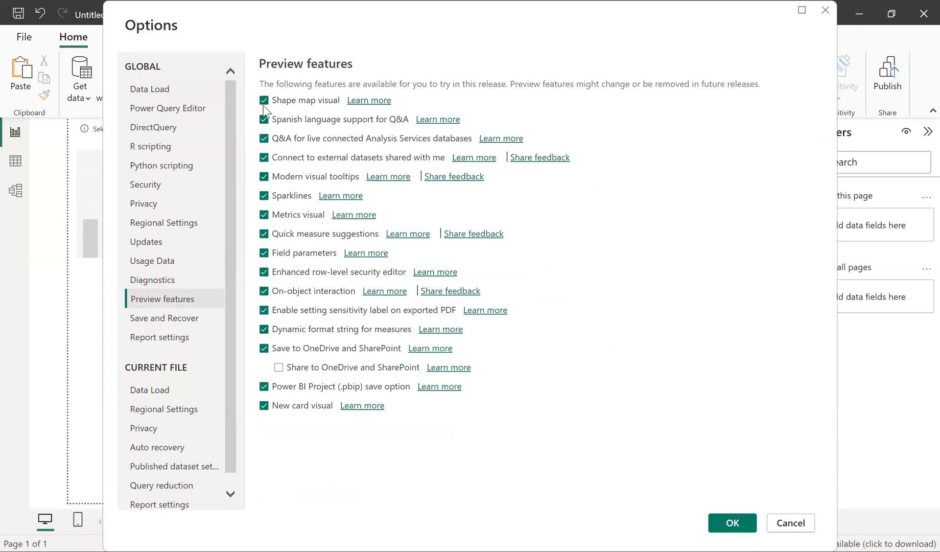
pyautogui.click(146, 95)
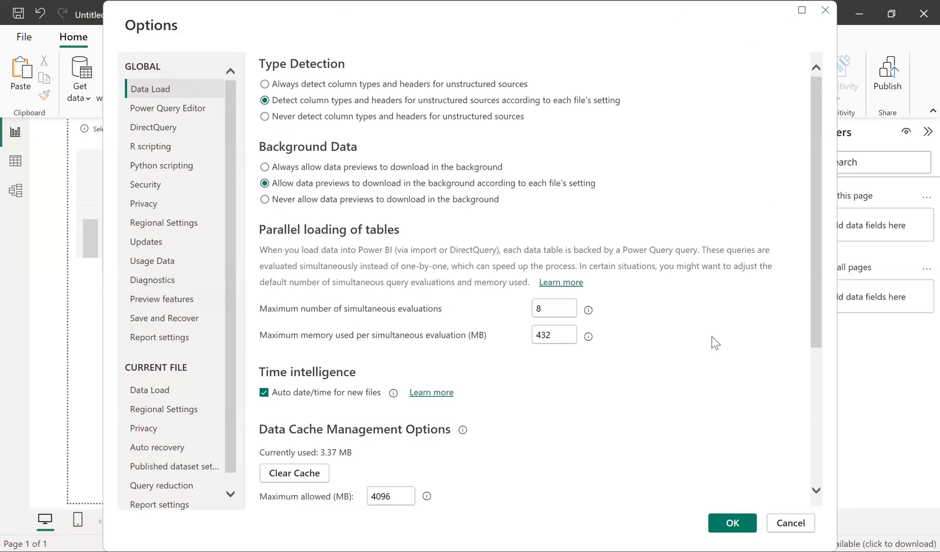
pyautogui.click(791, 523)
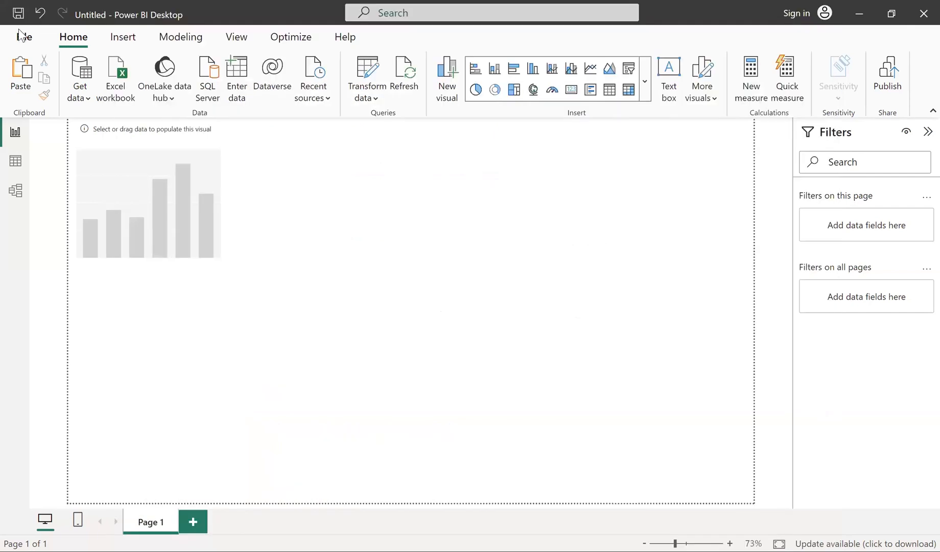
pyautogui.click(12, 33)
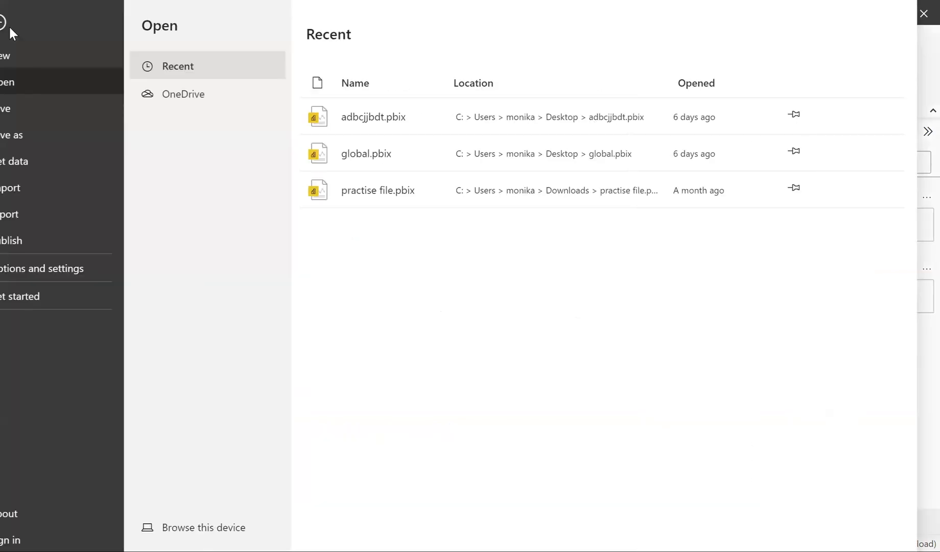
pyautogui.click(24, 10)
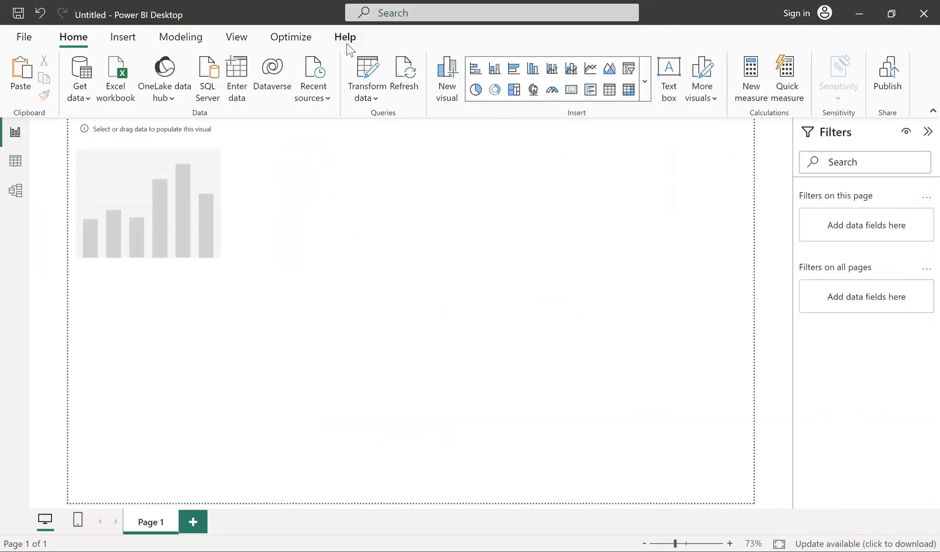
# - Open the Power Query Editor with Transform data to look at where data is prepared
pyautogui.click(367, 98)
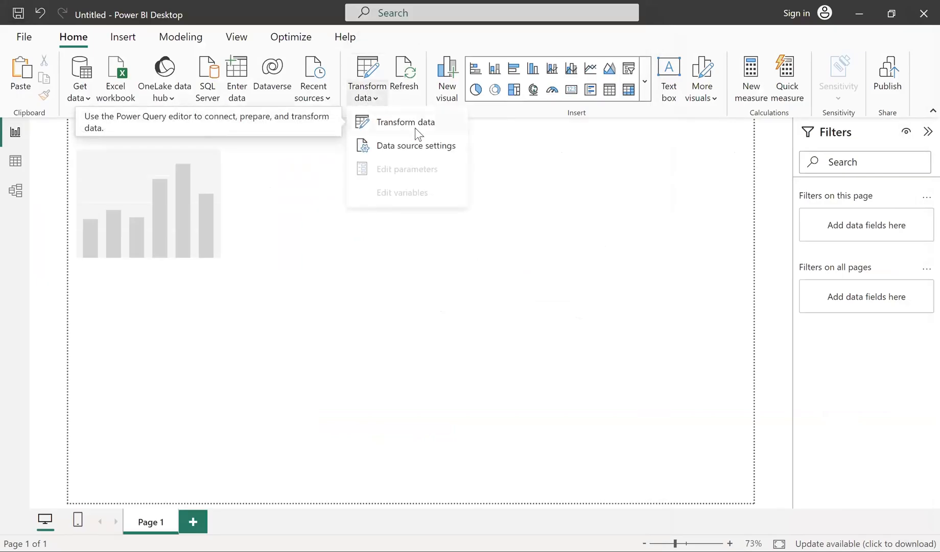
pyautogui.click(416, 129)
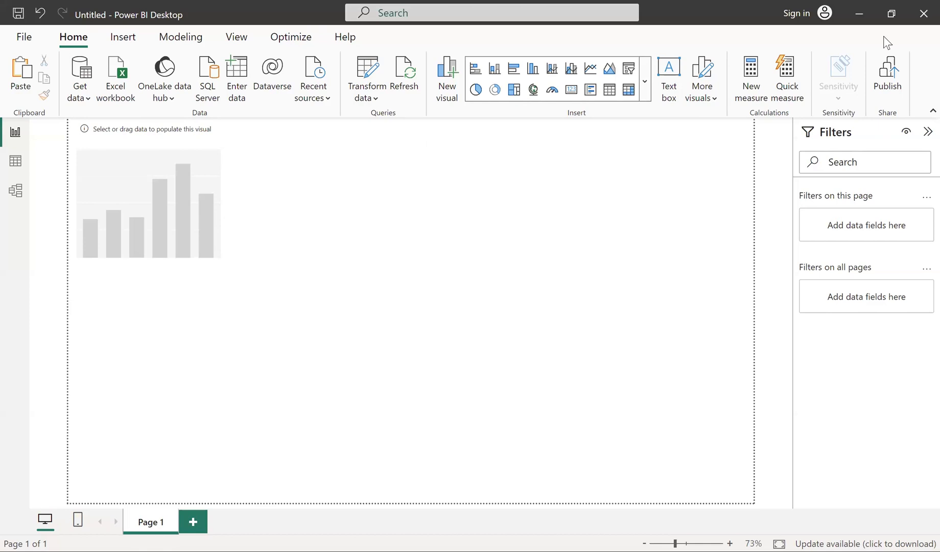
# - View the About information for the installed version and close it
pyautogui.click(24, 38)
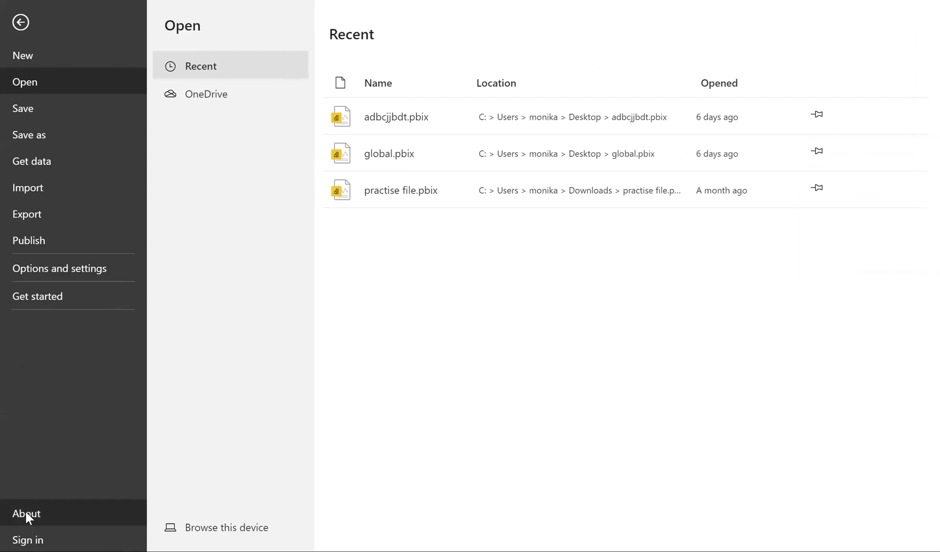
pyautogui.click(25, 511)
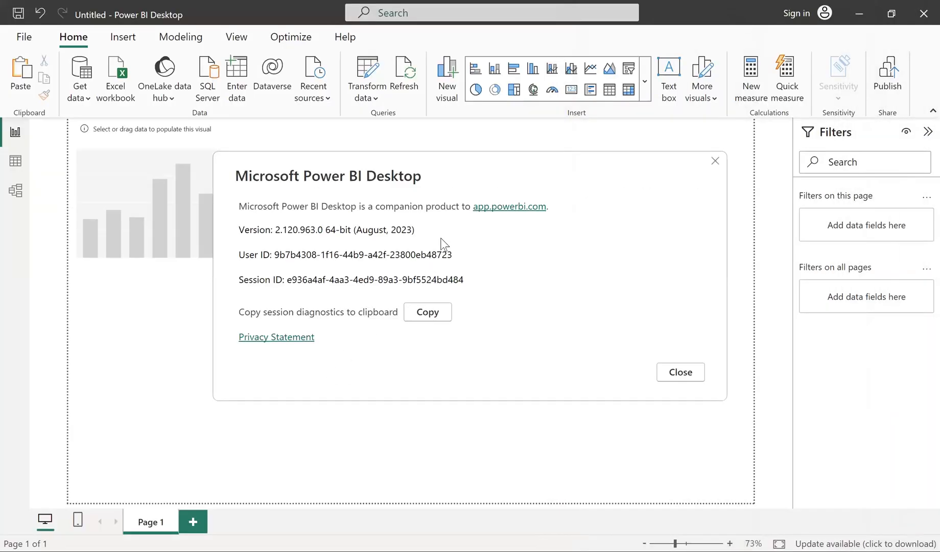
pyautogui.click(715, 162)
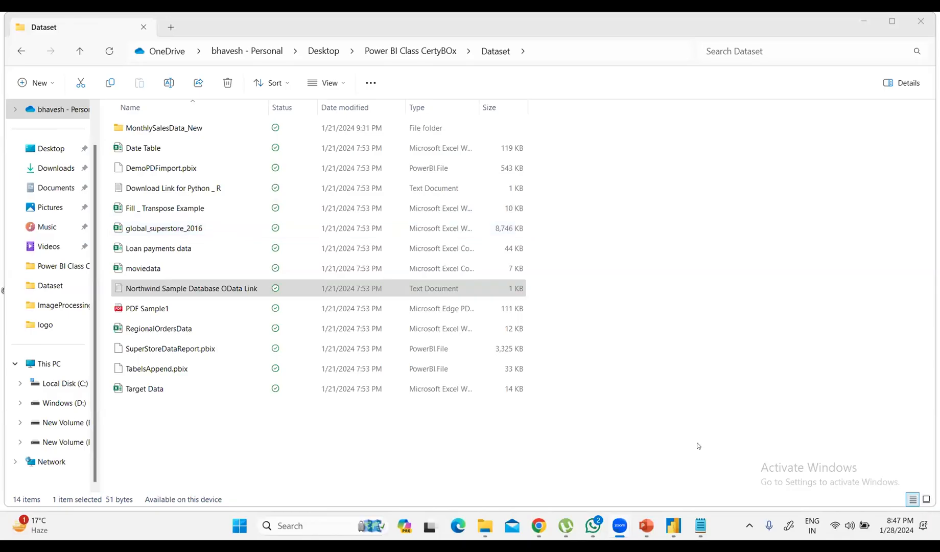
# - Switch to the Power BI report with the Country and ShipCity tables, toggle the Build a visual pane in Customize pane switcher, and collapse the switcher
pyautogui.click(666, 532)
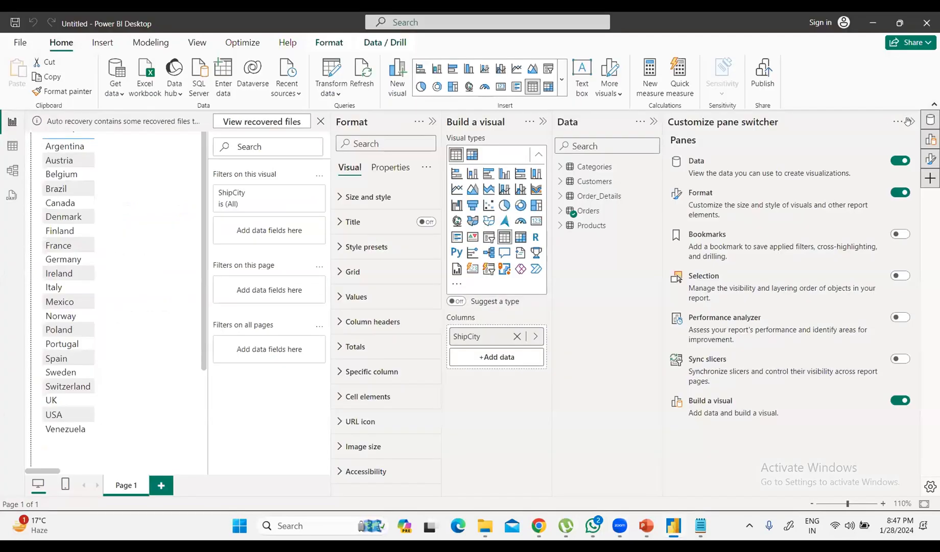
pyautogui.click(910, 121)
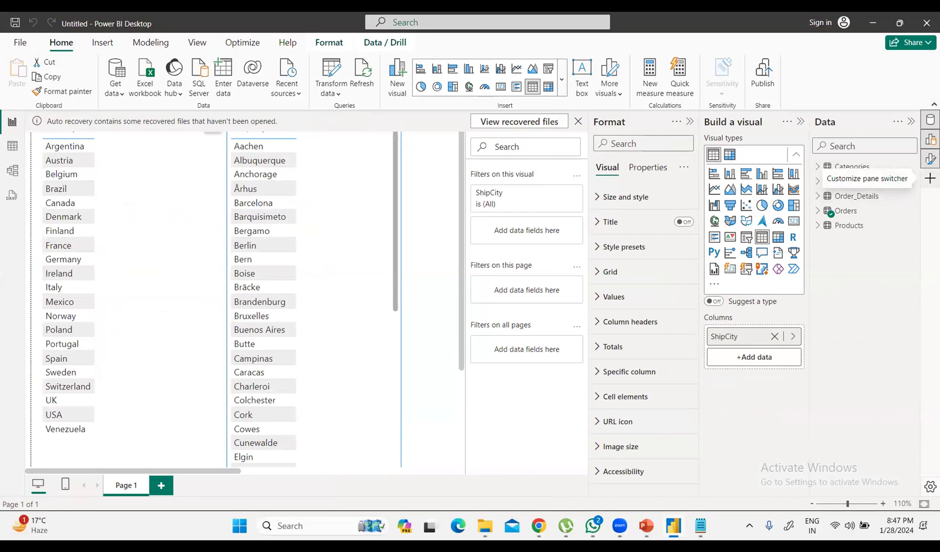
pyautogui.click(930, 178)
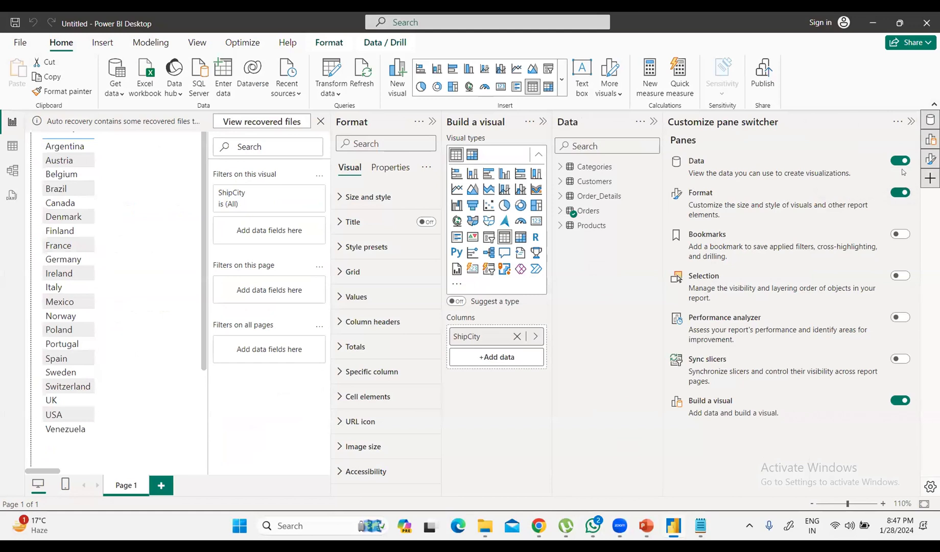
pyautogui.click(899, 401)
pyautogui.click(899, 401)
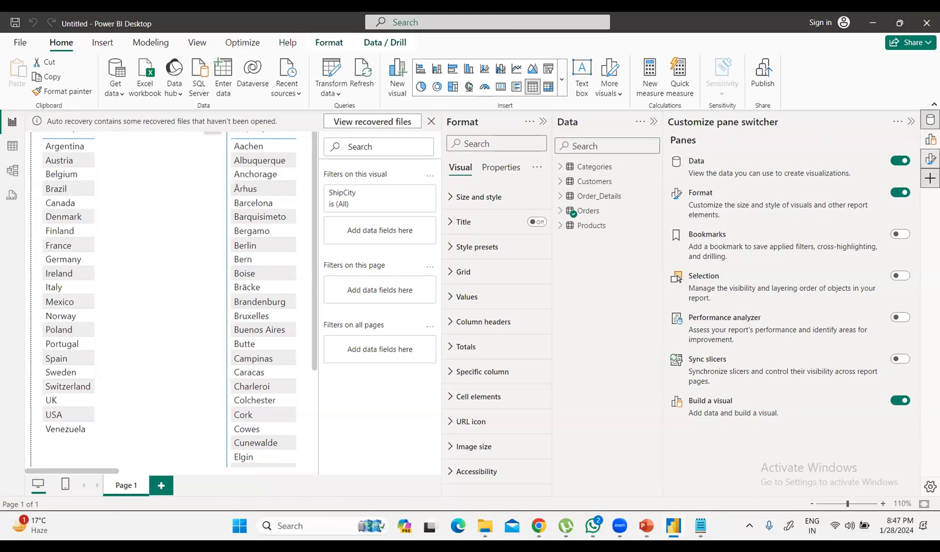
pyautogui.click(912, 121)
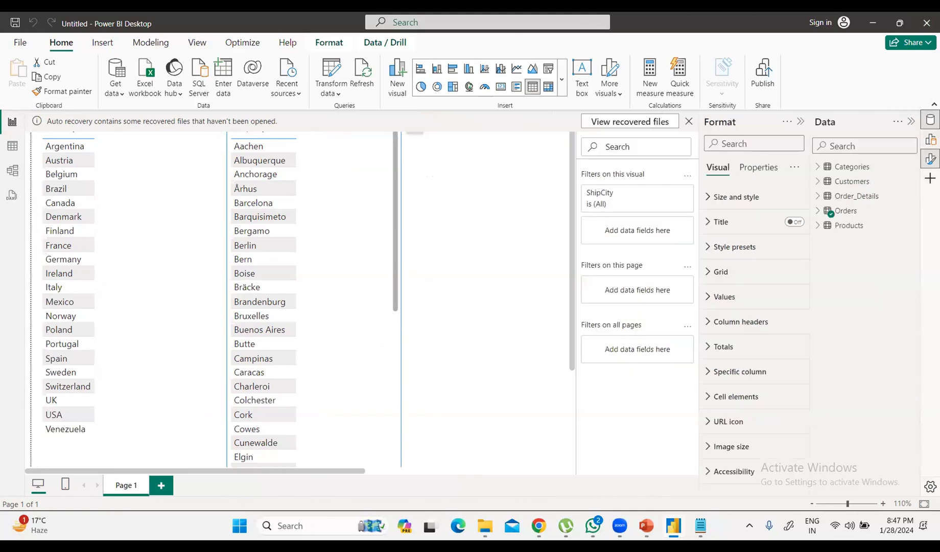
pyautogui.click(687, 122)
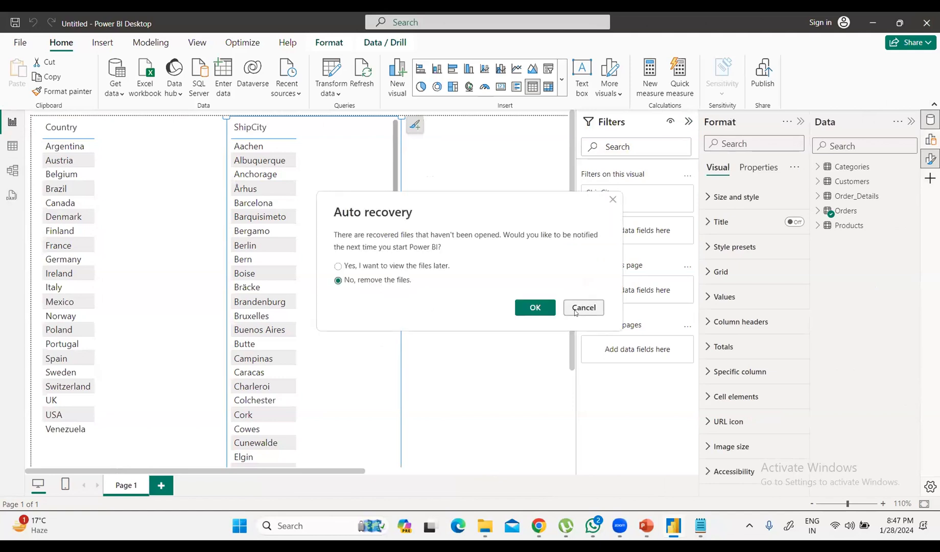
pyautogui.click(576, 308)
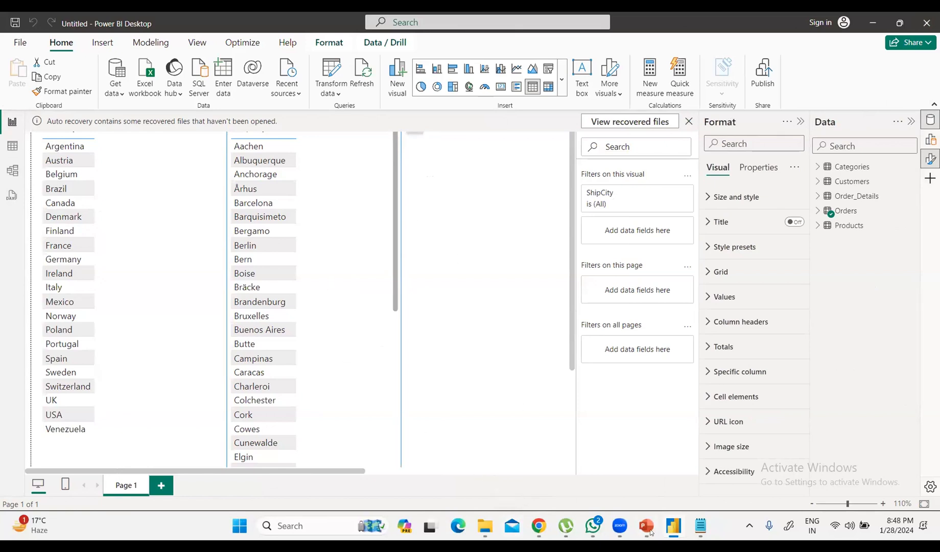
pyautogui.moveTo(645, 524)
pyautogui.moveTo(576, 289); pyautogui.dragTo(578, 289)
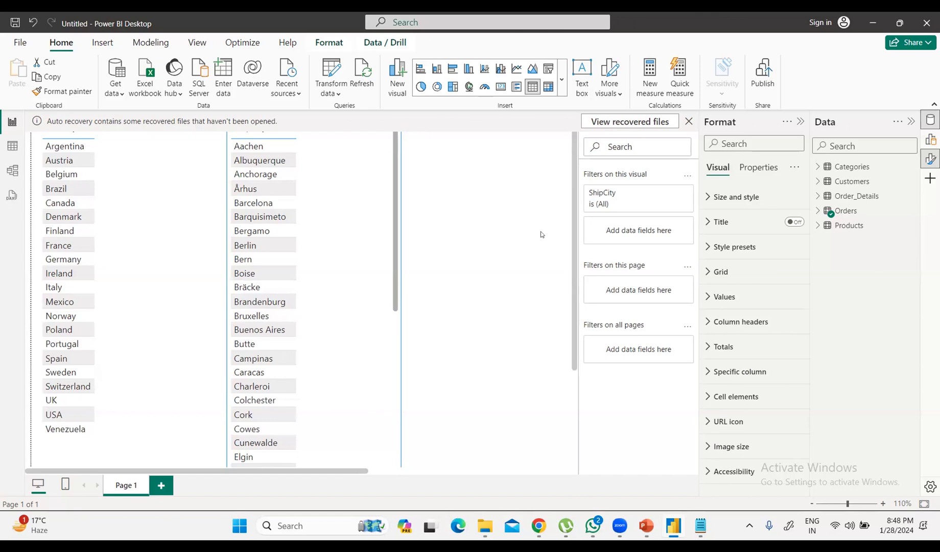
# - Open the Power Query Editor to examine the Categories query and its applied steps, and return to the report
pyautogui.click(338, 94)
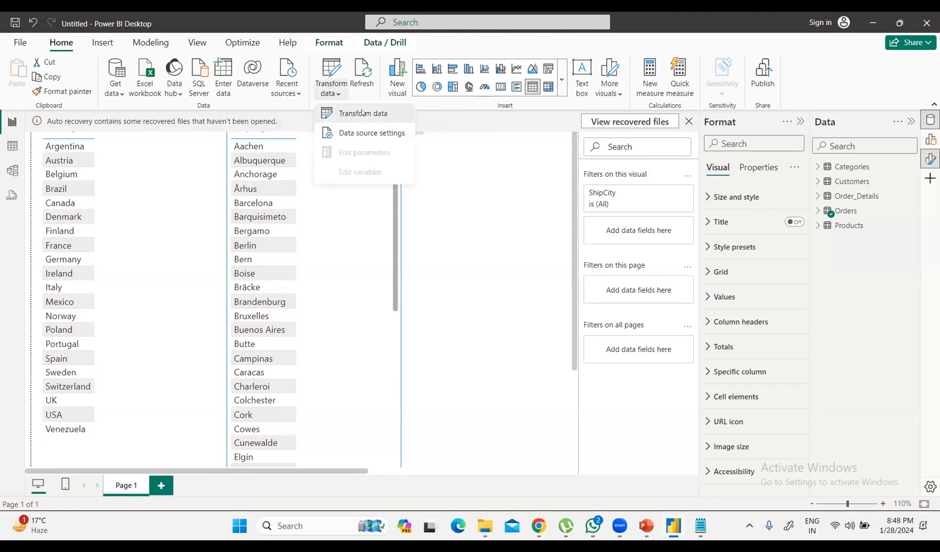
pyautogui.click(361, 113)
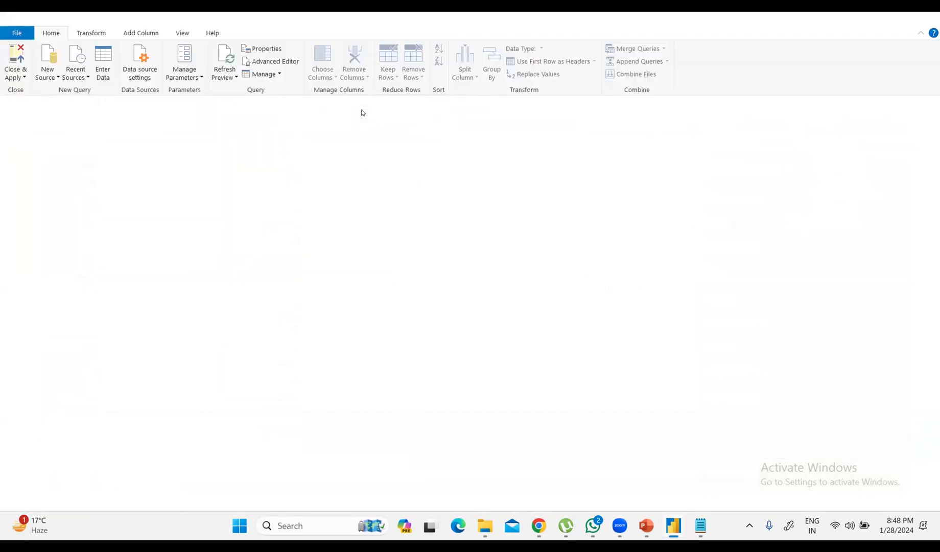
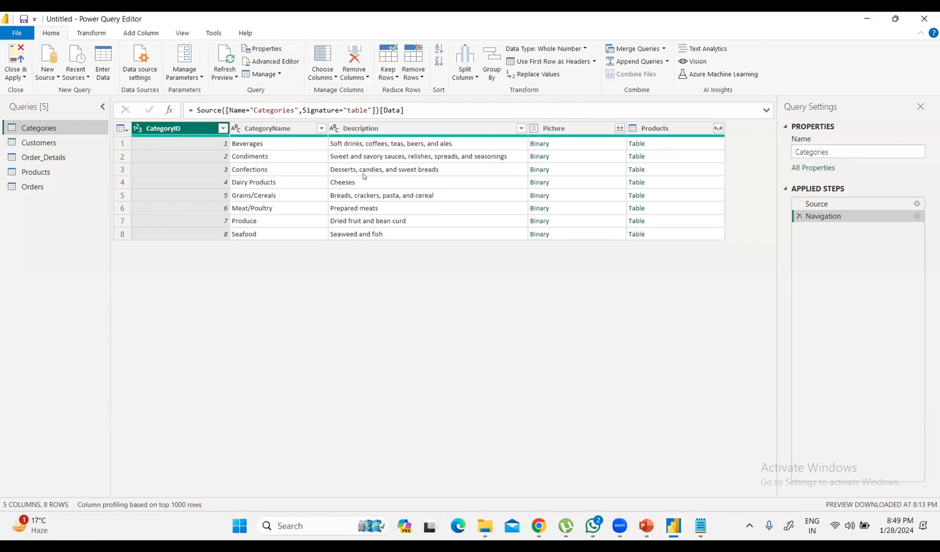
pyautogui.click(23, 78)
pyautogui.click(43, 102)
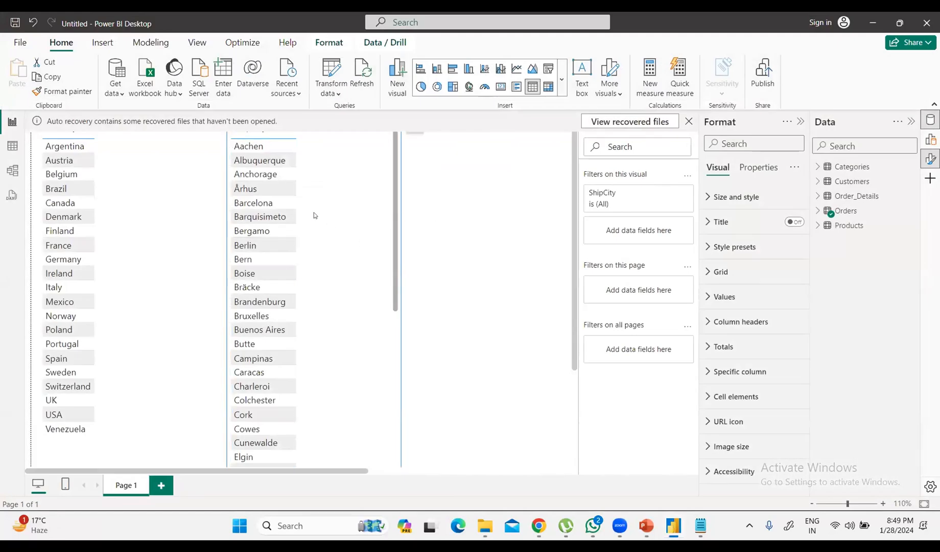
# - Delete the ShipCity and Country table visuals from Page 1
pyautogui.press('Delete')
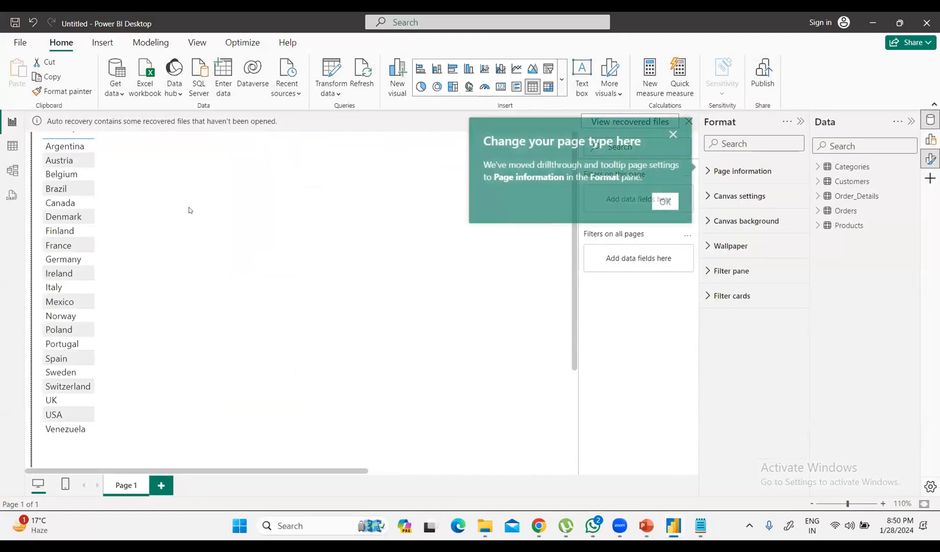
pyautogui.press('Delete')
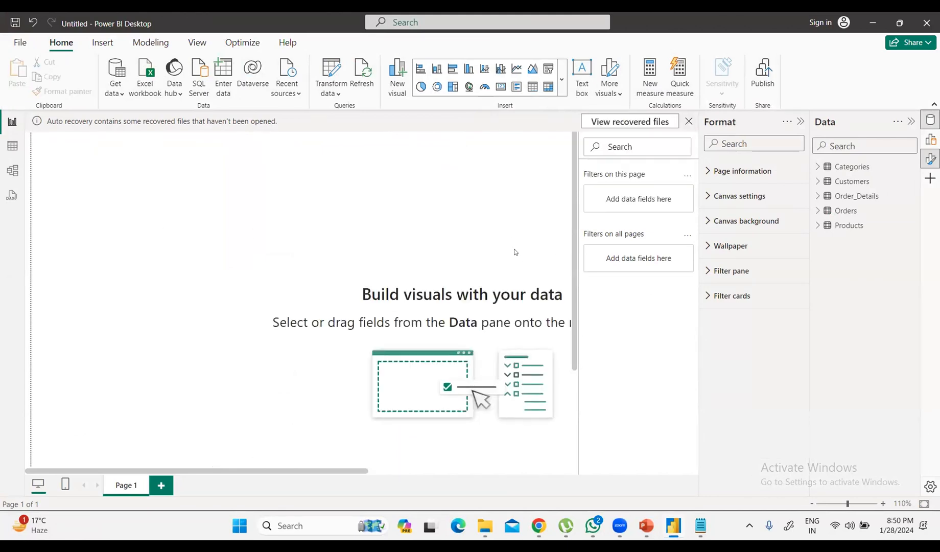
pyautogui.scroll(-5, 515, 252)
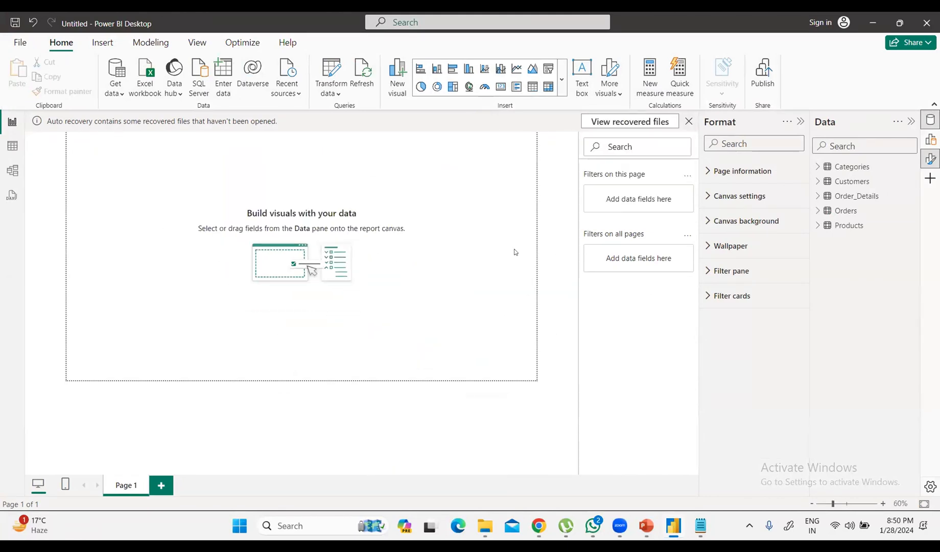
pyautogui.scroll(2, 515, 252)
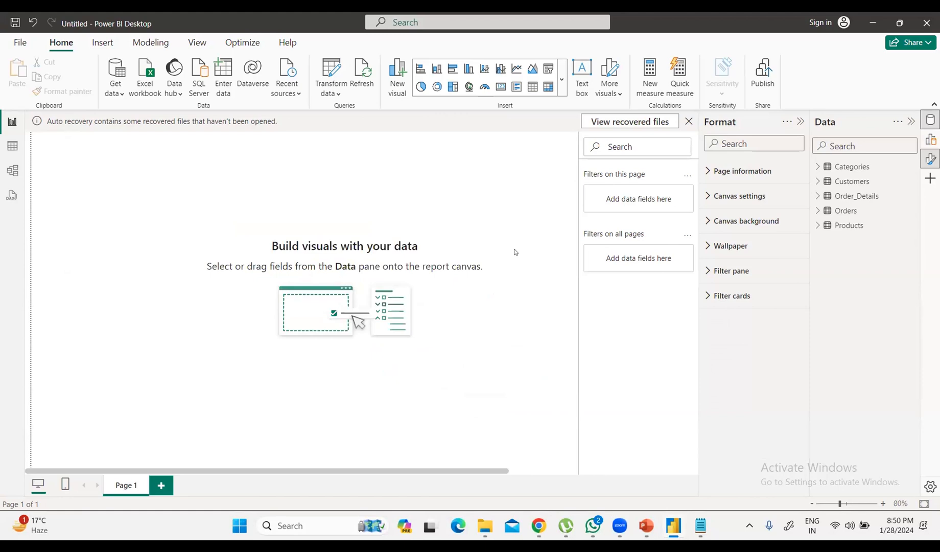
# - Create a table visual from the Categories table's CategoryName field, and remove the field from it, leaving the visual empty
pyautogui.click(814, 167)
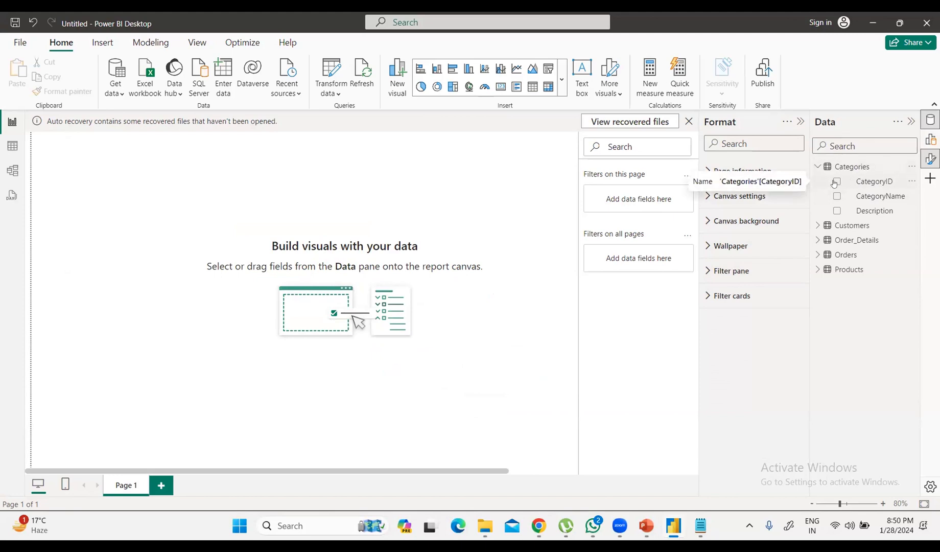
pyautogui.click(837, 197)
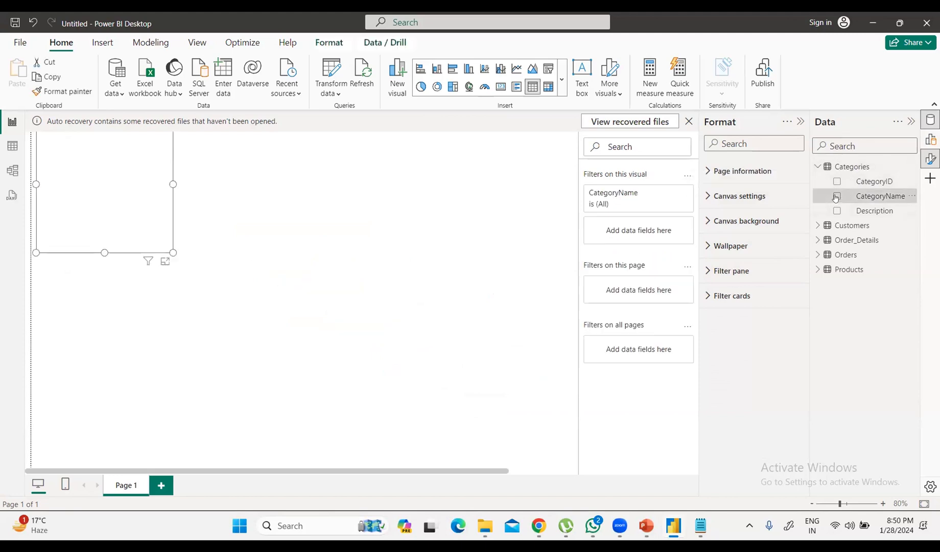
pyautogui.click(836, 197)
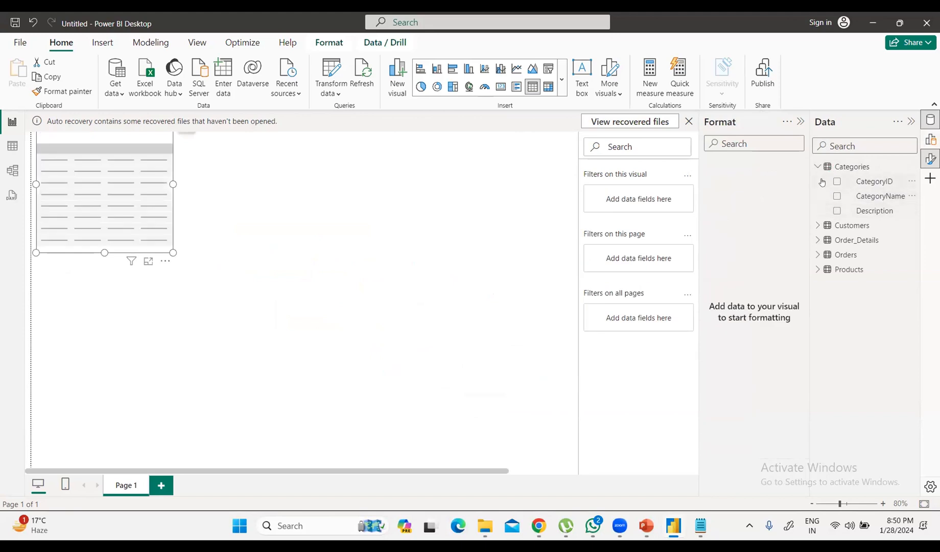
pyautogui.click(838, 167)
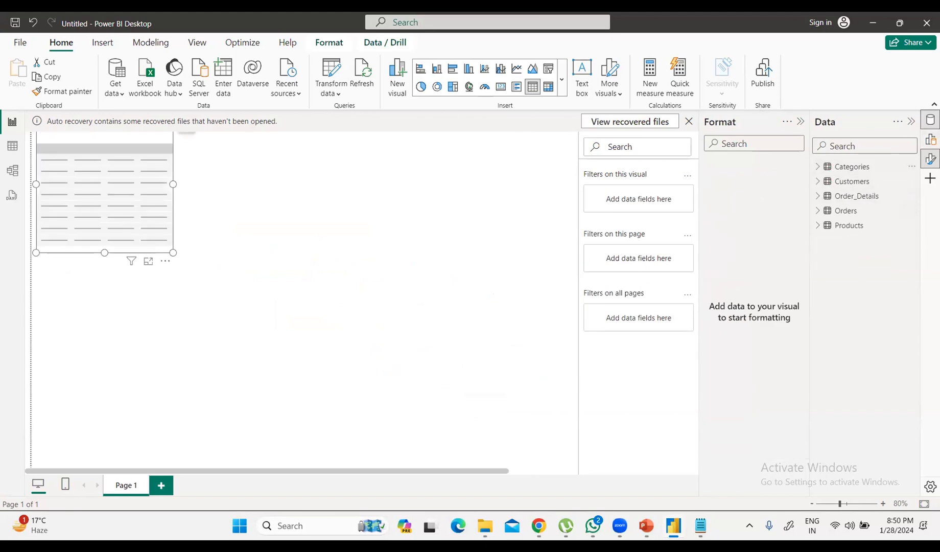
# - Show the Build a visual pane and change the empty table visual to a stacked bar chart
pyautogui.click(931, 139)
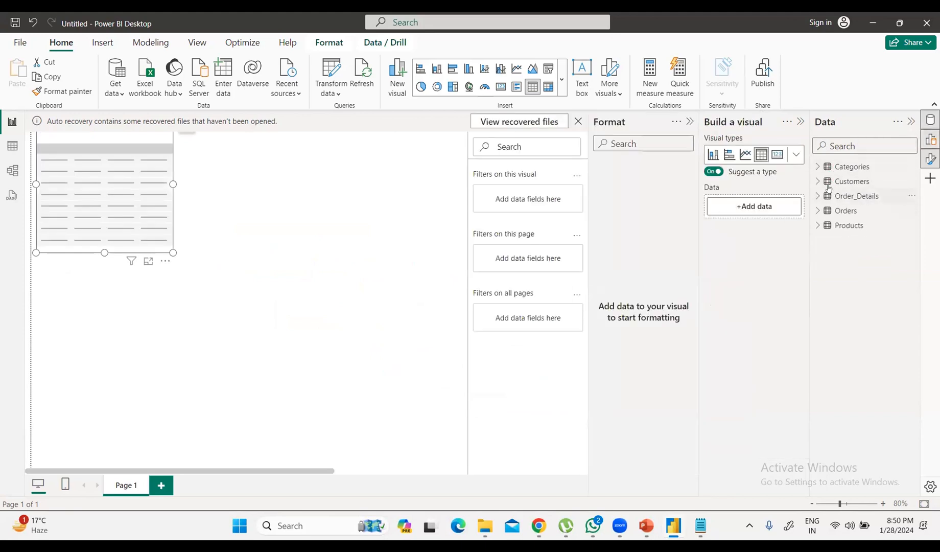
pyautogui.click(791, 156)
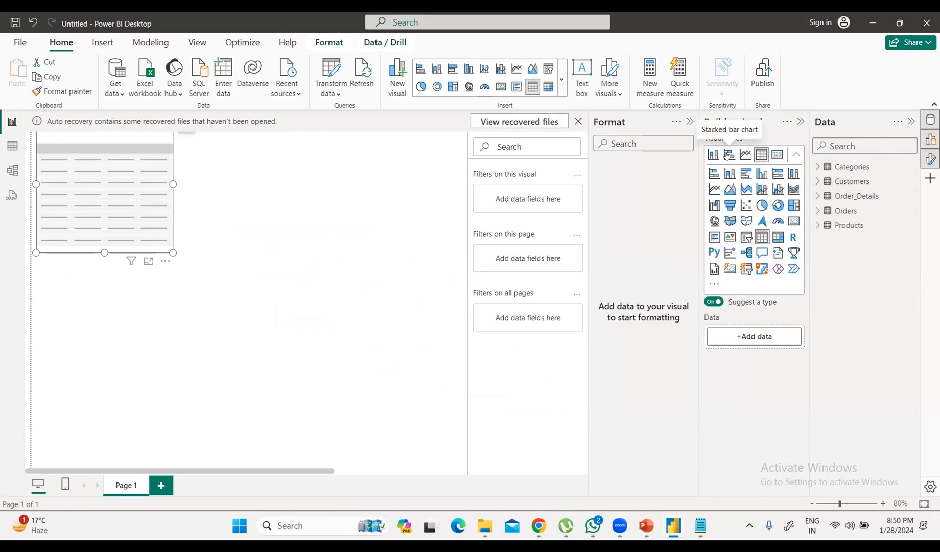
pyautogui.click(729, 154)
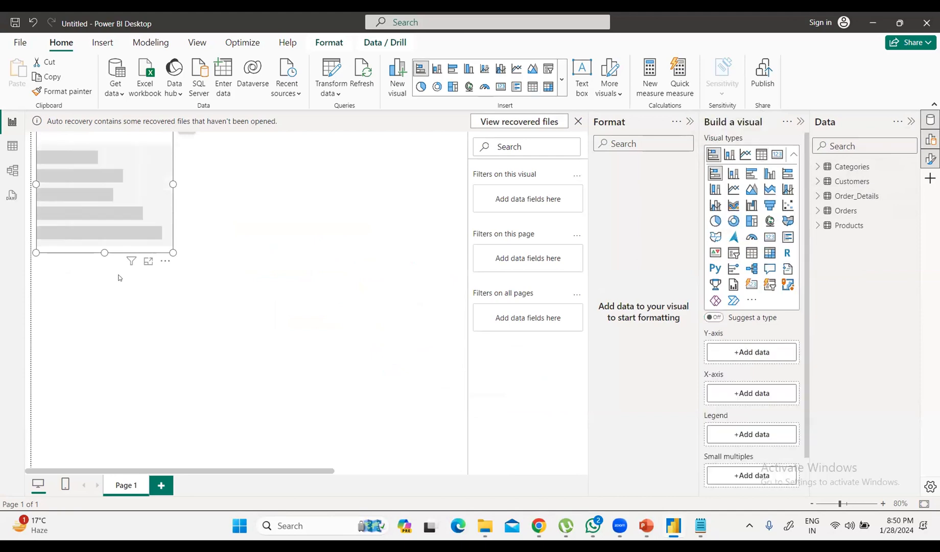
# - Plot Freight from Orders by ContactName from Customers in the bar chart, and enlarge the chart to fill most of the visible canvas
pyautogui.click(816, 181)
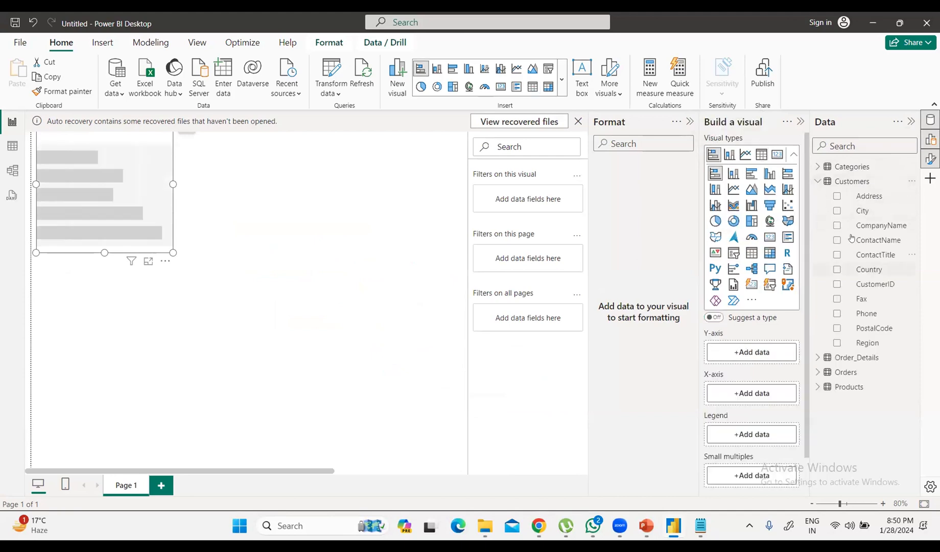
pyautogui.click(837, 241)
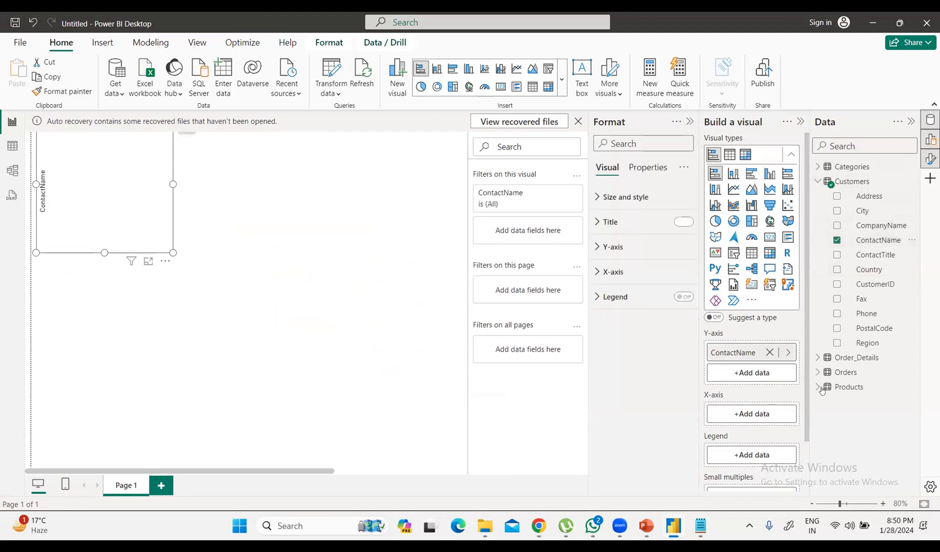
pyautogui.click(818, 372)
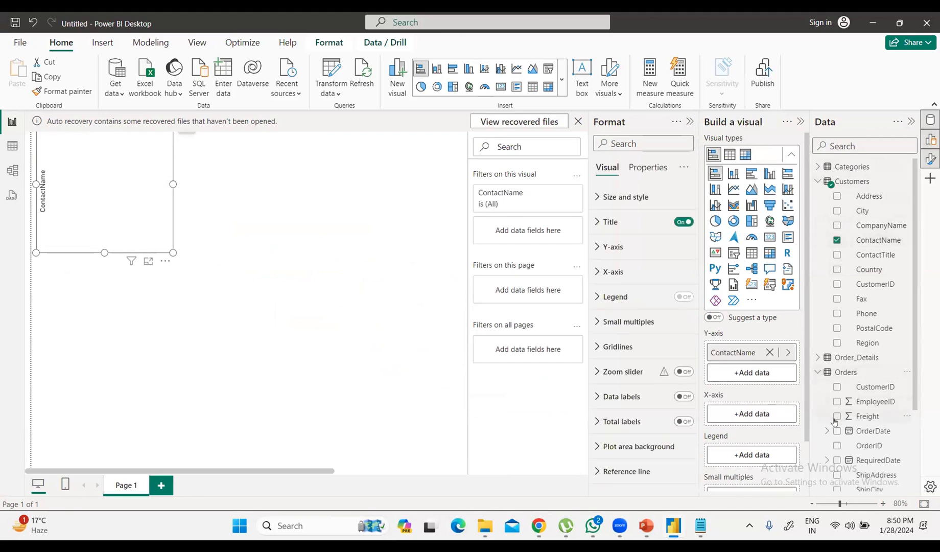
pyautogui.click(836, 416)
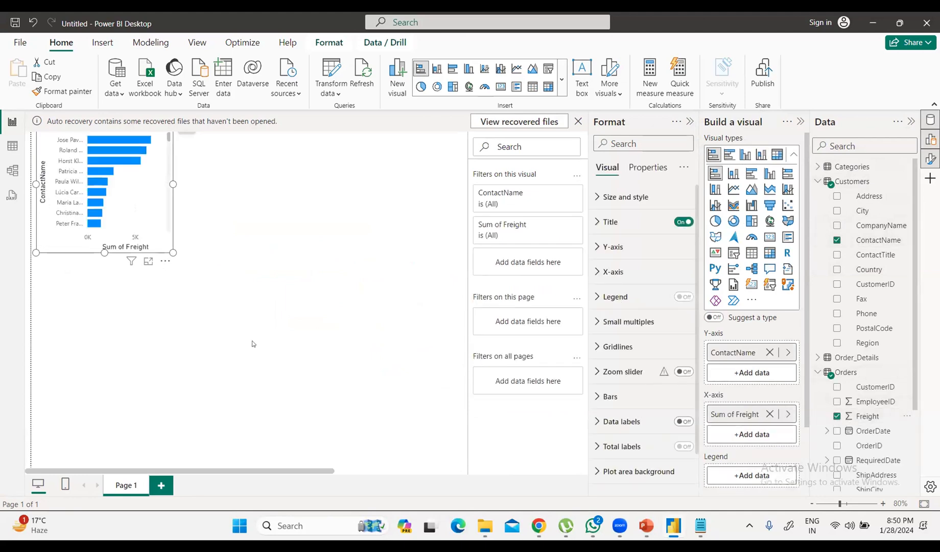
pyautogui.moveTo(169, 254); pyautogui.dragTo(458, 430)
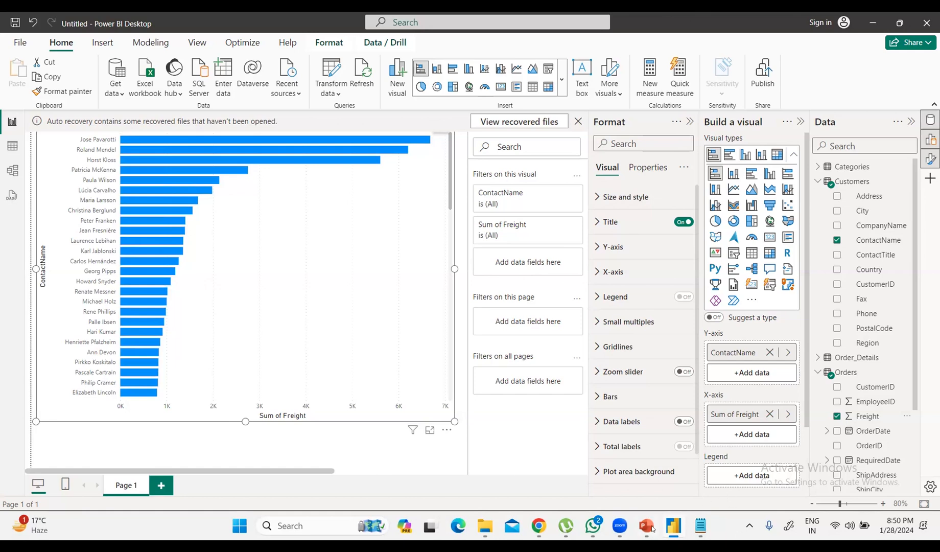
pyautogui.moveTo(669, 528)
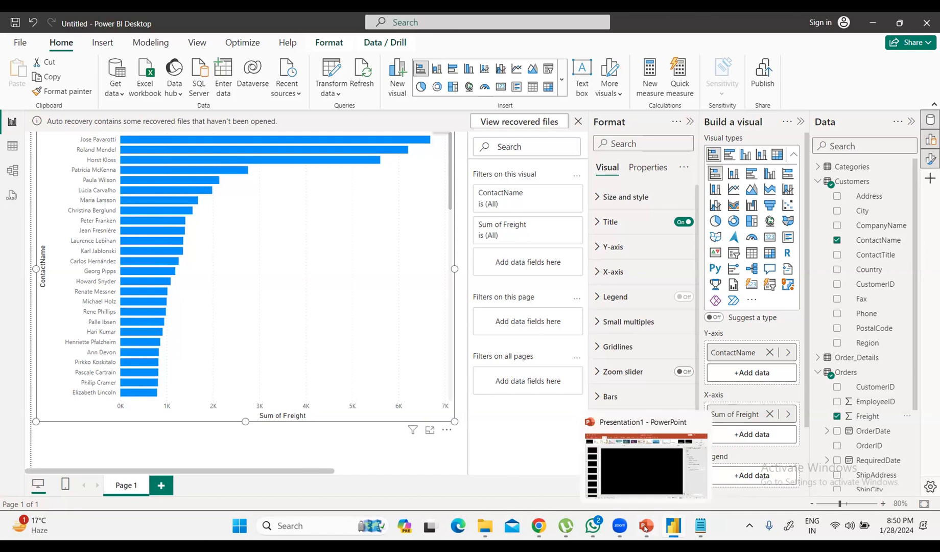
pyautogui.click(284, 525)
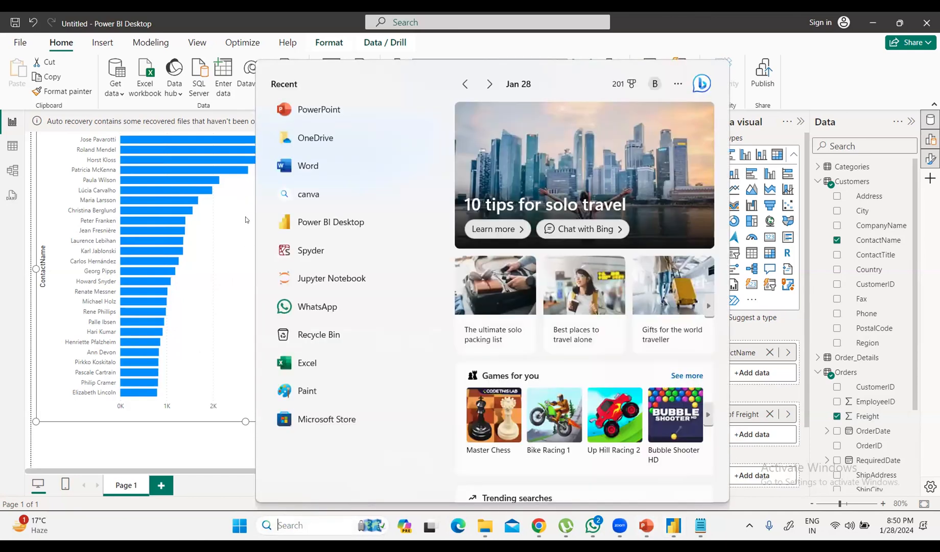
pyautogui.click(214, 315)
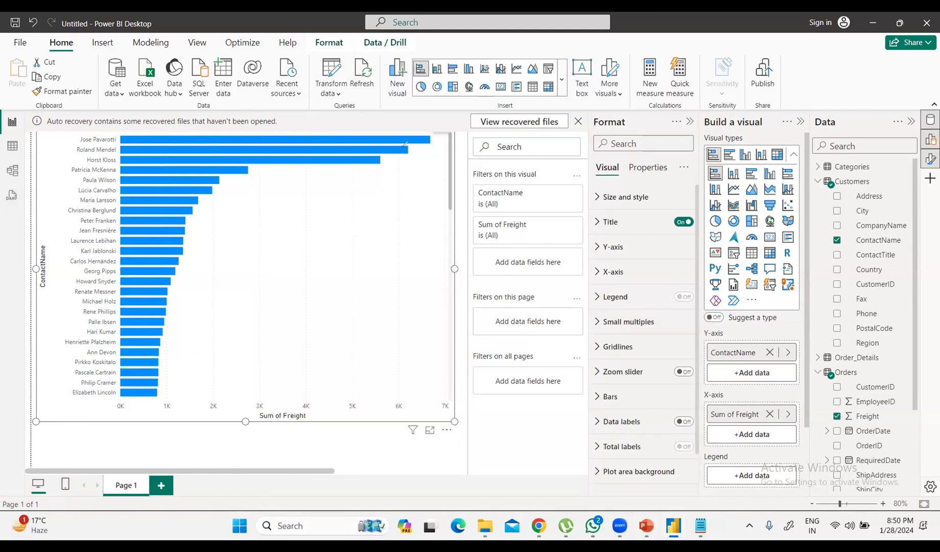
# - Annotate the chart in red with "Local (D)", a circled label and an arrow to a divided rectangle, and clear the drawings
pyautogui.moveTo(203, 215)
pyautogui.mouseDown()
pyautogui.moveTo(211, 227)
pyautogui.moveTo(243, 220)
pyautogui.moveTo(298, 191)
pyautogui.mouseUp()
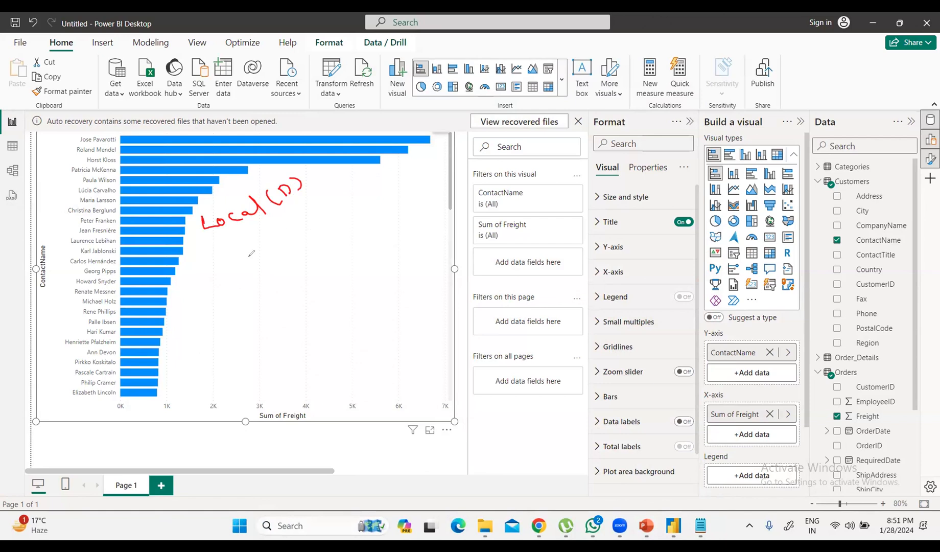
pyautogui.moveTo(231, 235)
pyautogui.mouseDown()
pyautogui.moveTo(320, 270)
pyautogui.moveTo(318, 289)
pyautogui.mouseUp()
pyautogui.moveTo(328, 251)
pyautogui.mouseDown()
pyautogui.moveTo(343, 296)
pyautogui.moveTo(435, 265)
pyautogui.moveTo(343, 299)
pyautogui.mouseUp()
pyautogui.moveTo(255, 219); pyautogui.dragTo(262, 230)
pyautogui.moveTo(272, 206)
pyautogui.mouseDown()
pyautogui.moveTo(284, 215)
pyautogui.moveTo(266, 209)
pyautogui.moveTo(306, 194)
pyautogui.mouseUp()
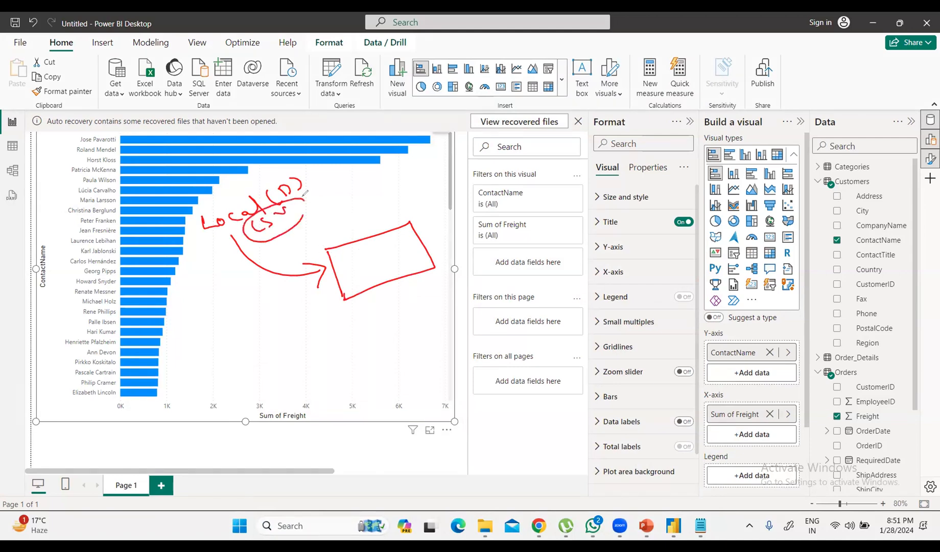
pyautogui.moveTo(217, 199); pyautogui.dragTo(230, 205)
pyautogui.moveTo(335, 275)
pyautogui.mouseDown()
pyautogui.moveTo(412, 238)
pyautogui.moveTo(384, 278)
pyautogui.mouseUp()
pyautogui.moveTo(327, 245); pyautogui.dragTo(430, 264)
pyautogui.moveTo(411, 213); pyautogui.dragTo(358, 270)
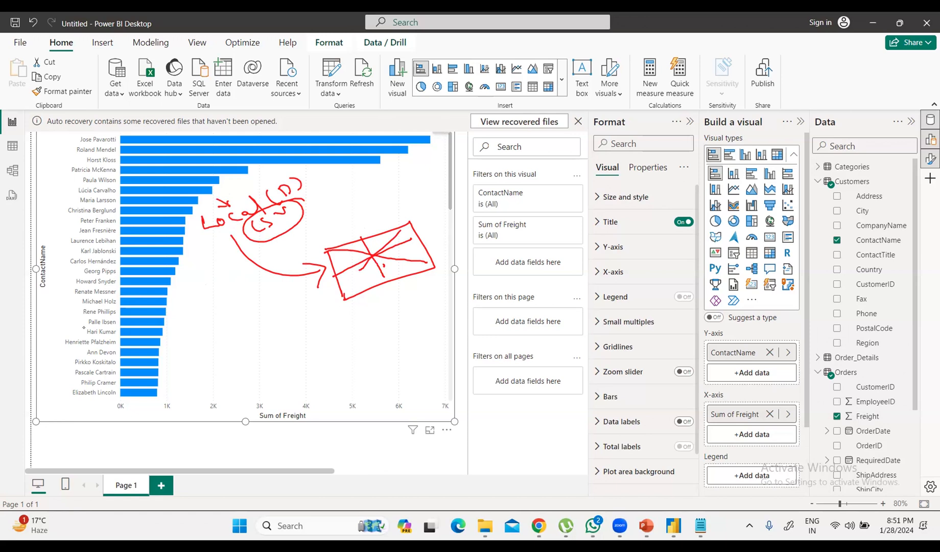
pyautogui.click(96, 328)
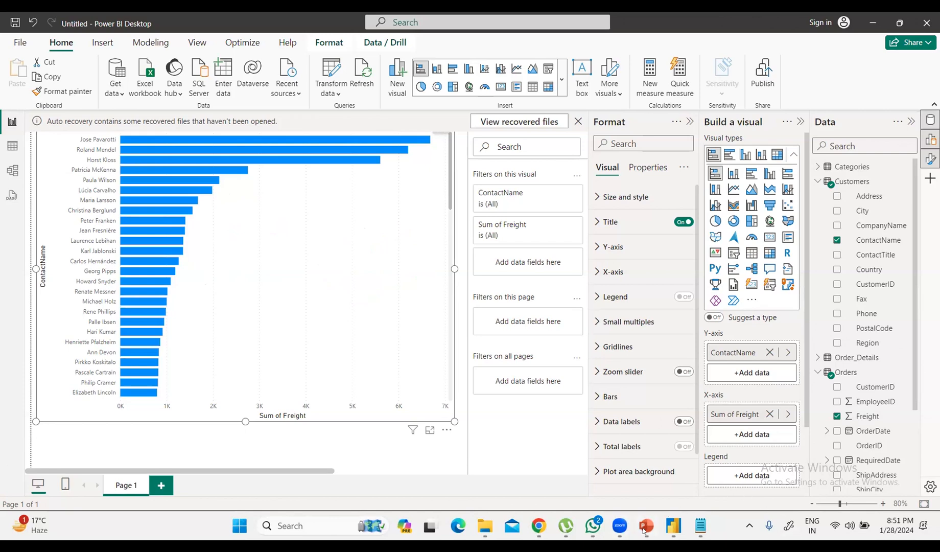
# - Switch to PowerPoint, start the slide show and sketch in yellow pen an oval labelled "Server SQL" linked to a box
pyautogui.click(645, 526)
pyautogui.click(807, 504)
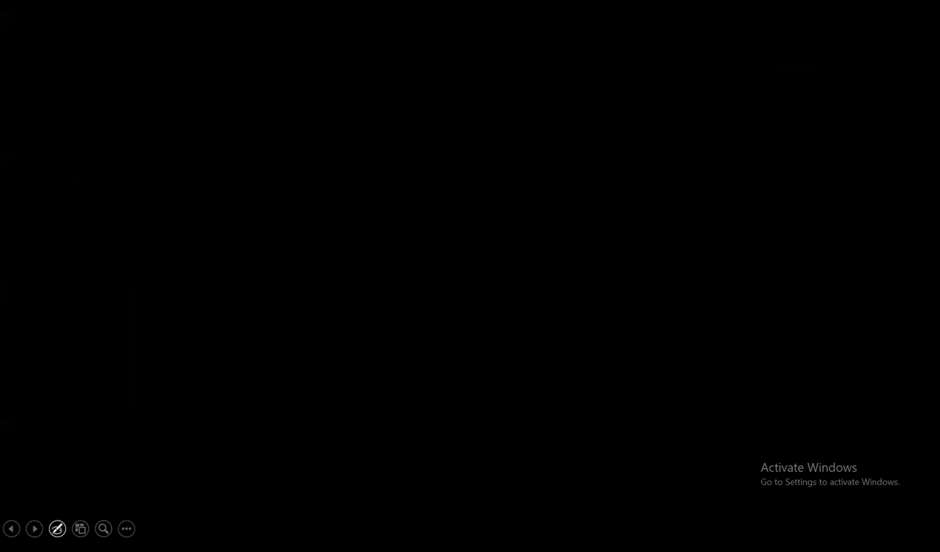
pyautogui.click(55, 521)
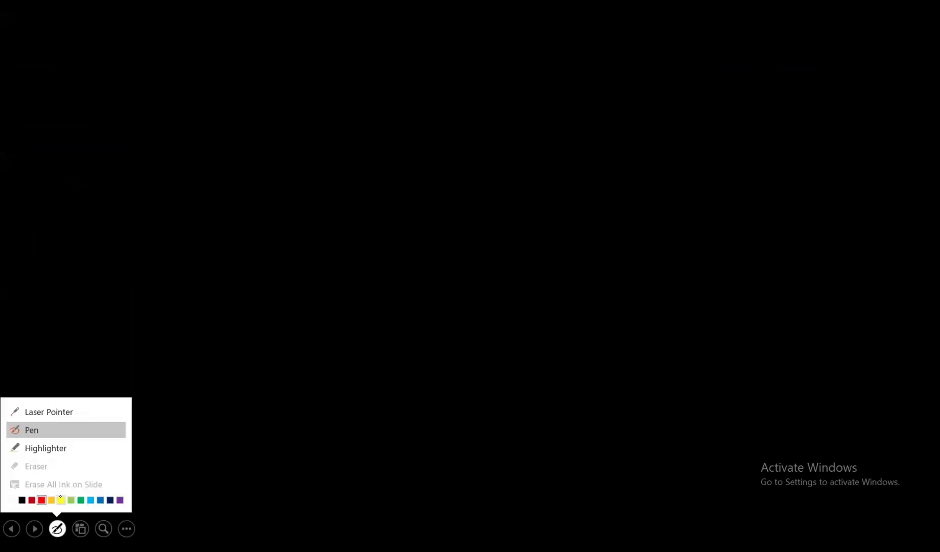
pyautogui.click(59, 499)
pyautogui.moveTo(134, 101)
pyautogui.mouseDown()
pyautogui.moveTo(67, 121)
pyautogui.moveTo(182, 147)
pyautogui.moveTo(148, 95)
pyautogui.moveTo(138, 97)
pyautogui.mouseUp()
pyautogui.moveTo(106, 125)
pyautogui.mouseDown()
pyautogui.moveTo(97, 144)
pyautogui.moveTo(163, 123)
pyautogui.mouseUp()
pyautogui.moveTo(120, 154)
pyautogui.mouseDown()
pyautogui.moveTo(111, 164)
pyautogui.moveTo(279, 121)
pyautogui.moveTo(288, 164)
pyautogui.mouseUp()
pyautogui.click(127, 152)
pyautogui.click(127, 157)
pyautogui.moveTo(278, 102)
pyautogui.mouseDown()
pyautogui.moveTo(404, 149)
pyautogui.moveTo(289, 159)
pyautogui.mouseUp()
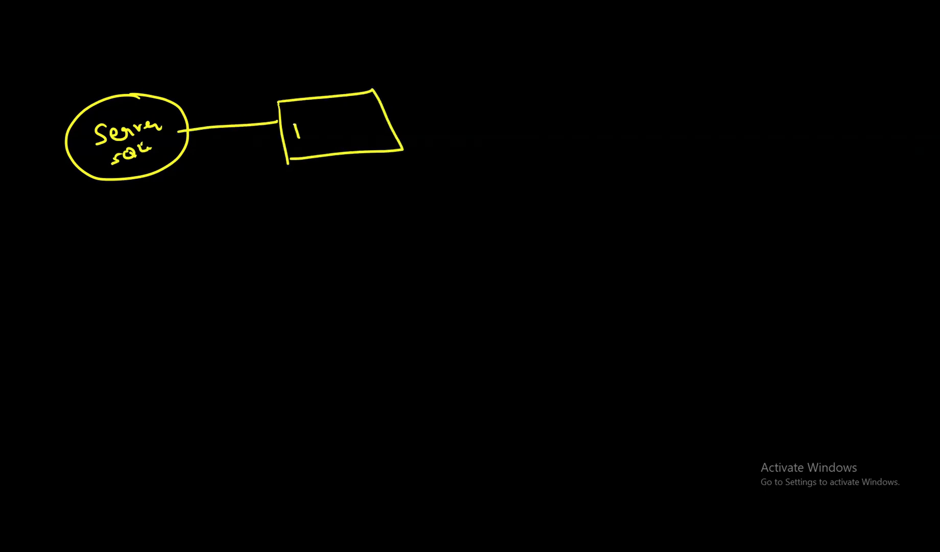
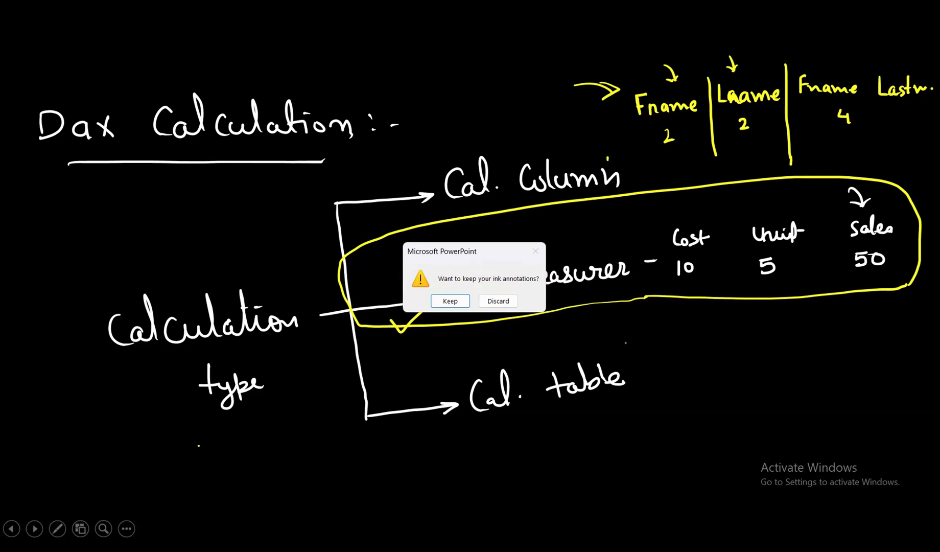
# - Discard the slide show's ink annotations and return to Power BI Desktop
pyautogui.click(498, 301)
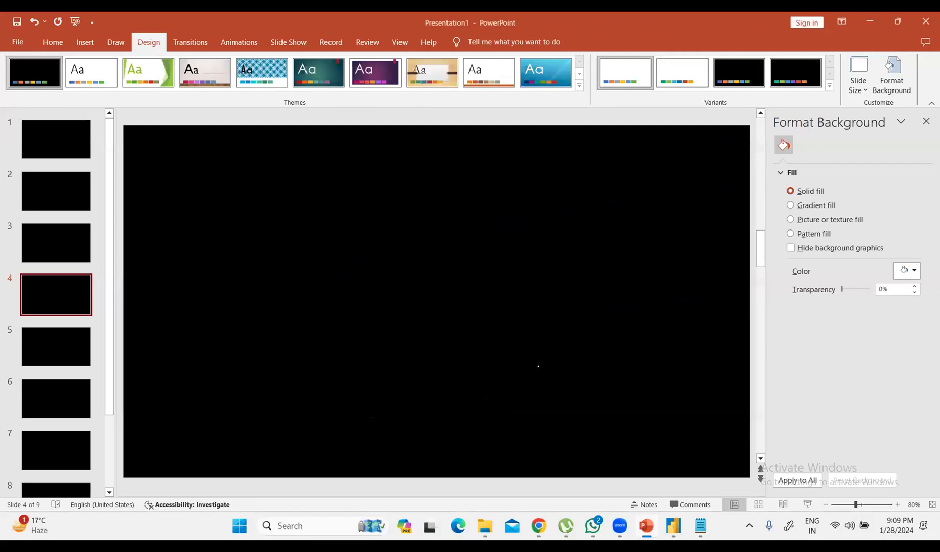
pyautogui.press('pagedown')
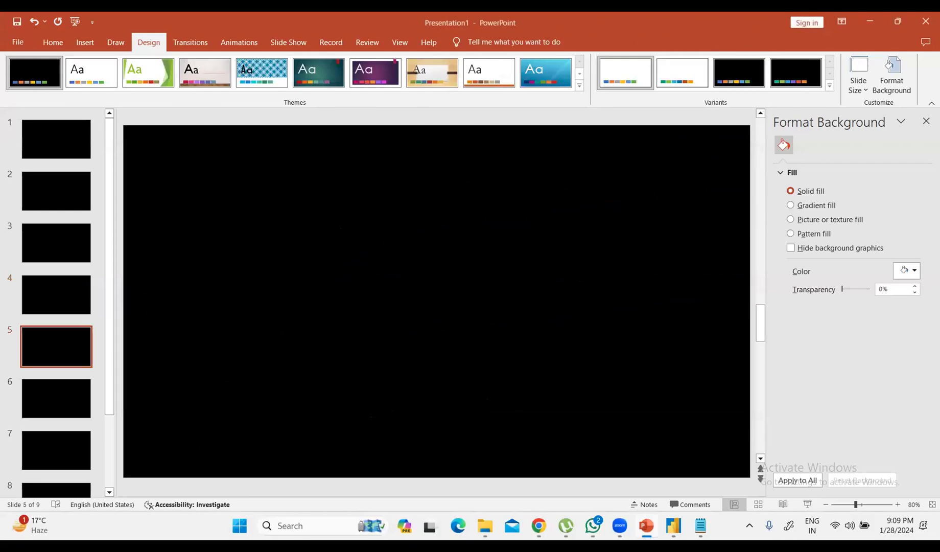
pyautogui.click(898, 20)
pyautogui.click(859, 36)
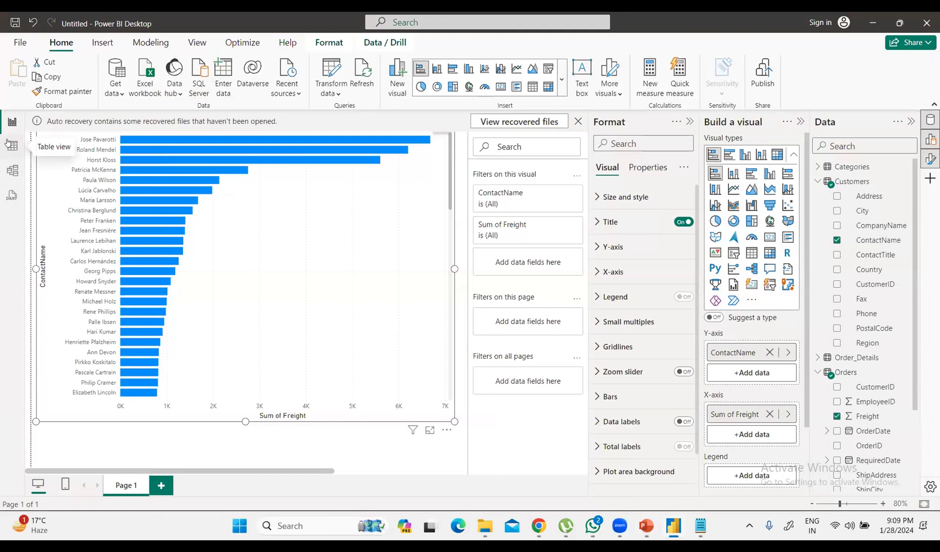
# - Switch to Table view and add a new calculated column to the Categories table
pyautogui.click(8, 147)
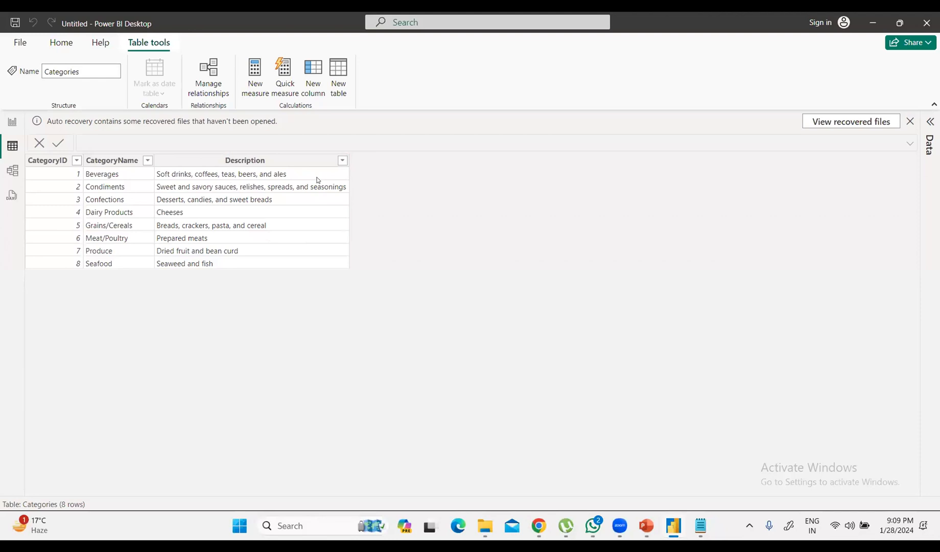
pyautogui.rightClick(304, 199)
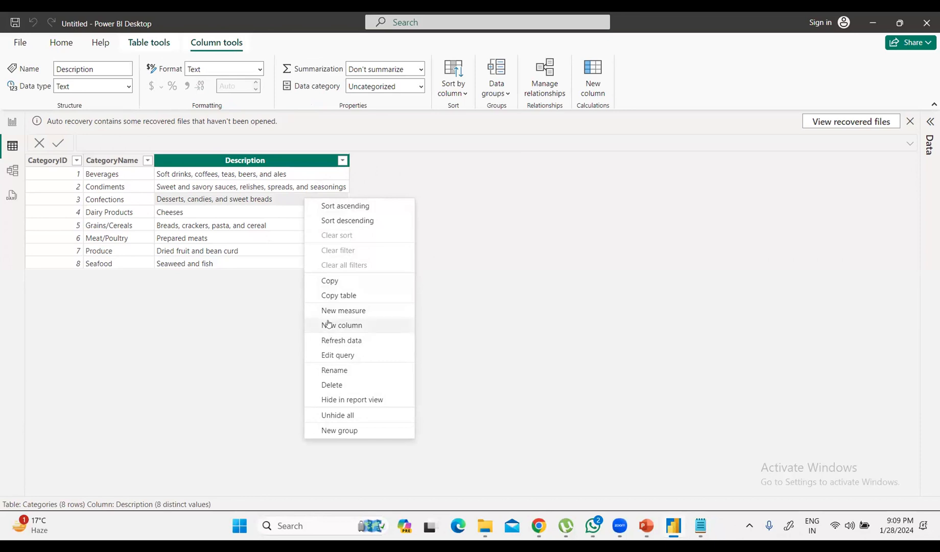
pyautogui.rightClick(287, 200)
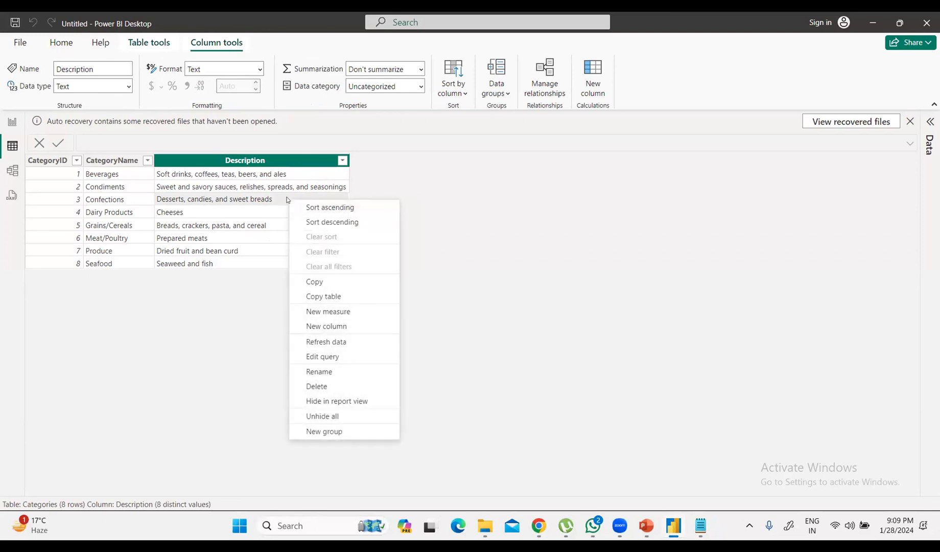
pyautogui.click(321, 327)
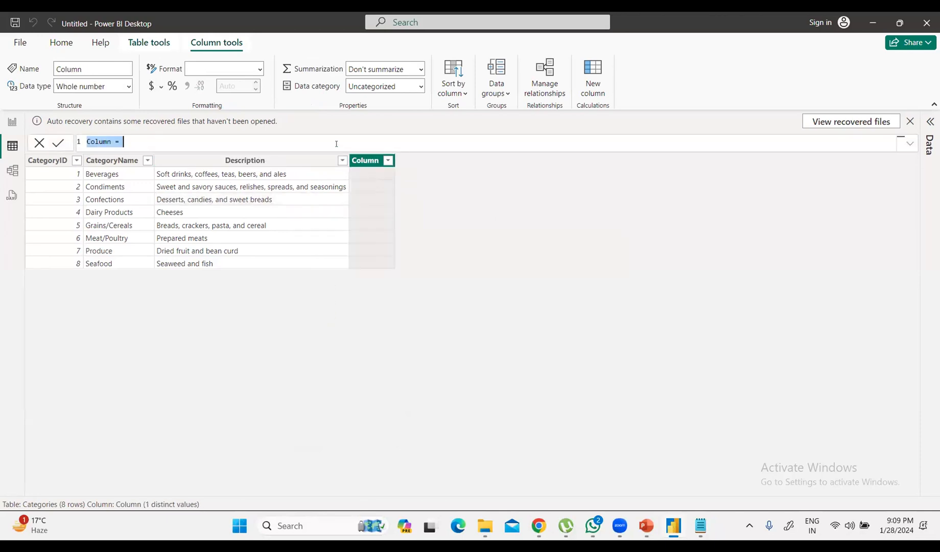
pyautogui.click(124, 140)
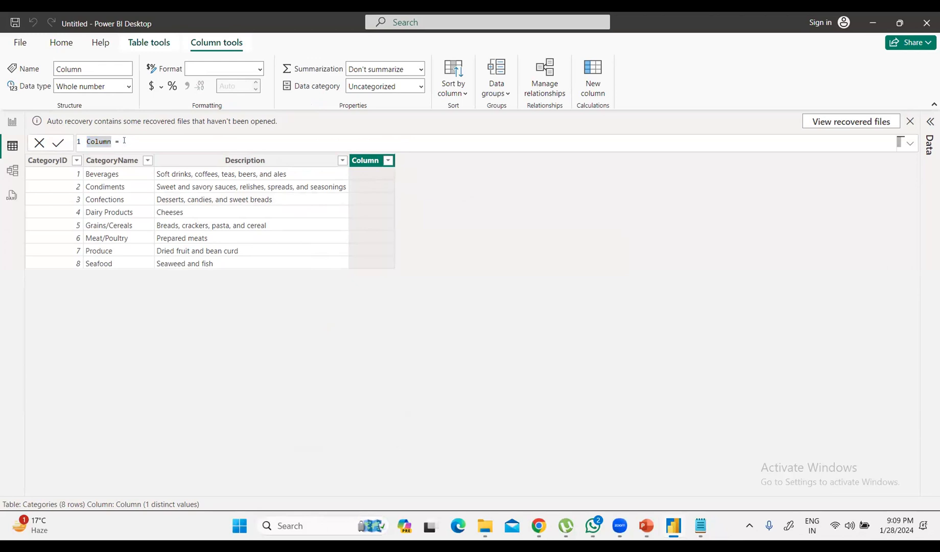
pyautogui.click(912, 145)
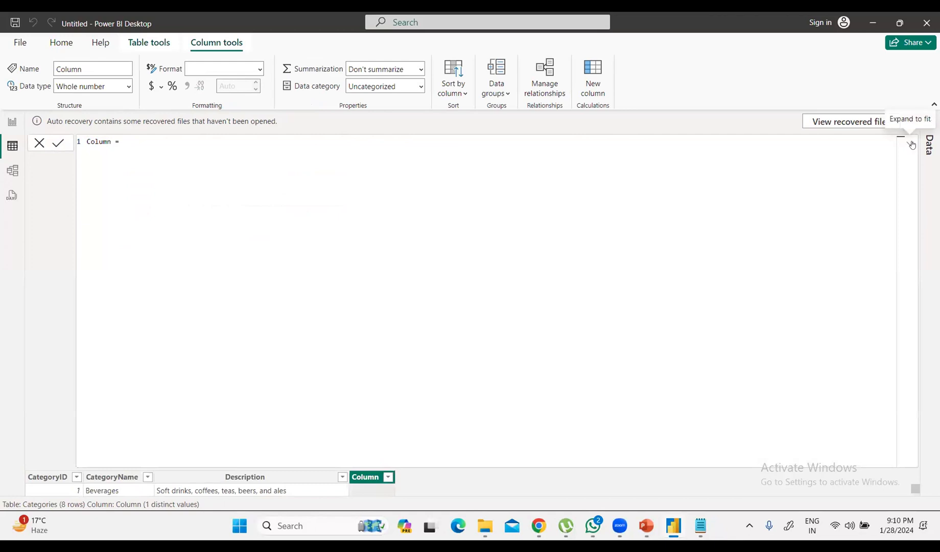
pyautogui.click(912, 145)
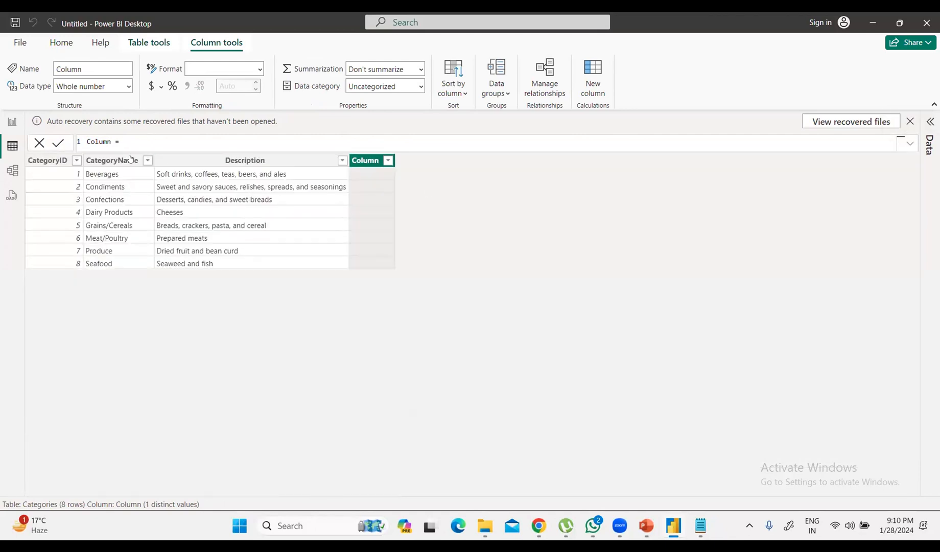
# - Define the new column with the formula Sample col. = "Dummy Data"
pyautogui.doubleClick(109, 138)
pyautogui.press('BackSpace')
pyautogui.press('BackSpace')
pyautogui.press('BackSpace')
pyautogui.press('BackSpace')
pyautogui.press('BackSpace')
pyautogui.press('BackSpace')
pyautogui.write('Sap')
pyautogui.press('BackSpace')
pyautogui.write('mple col. = "Demmy Data')
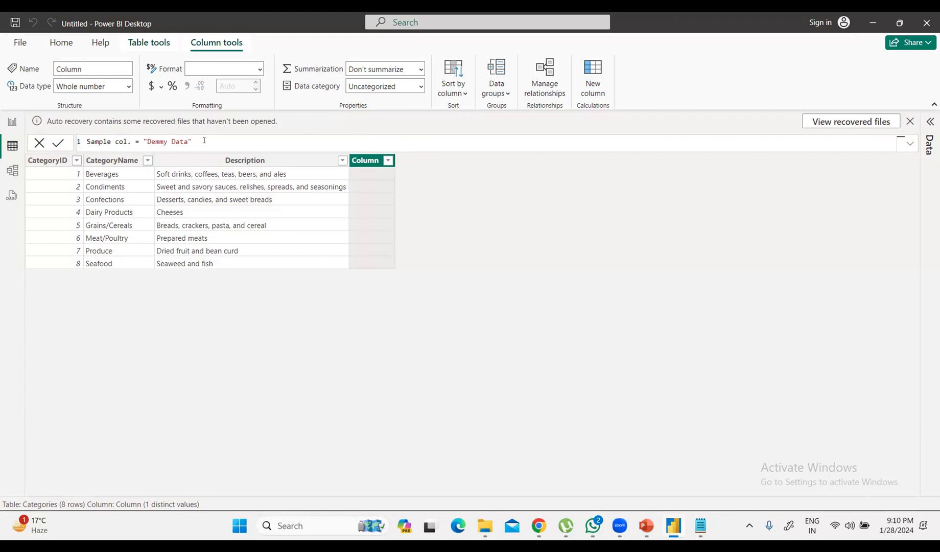
pyautogui.click(155, 139)
pyautogui.press('BackSpace')
pyautogui.write('u')
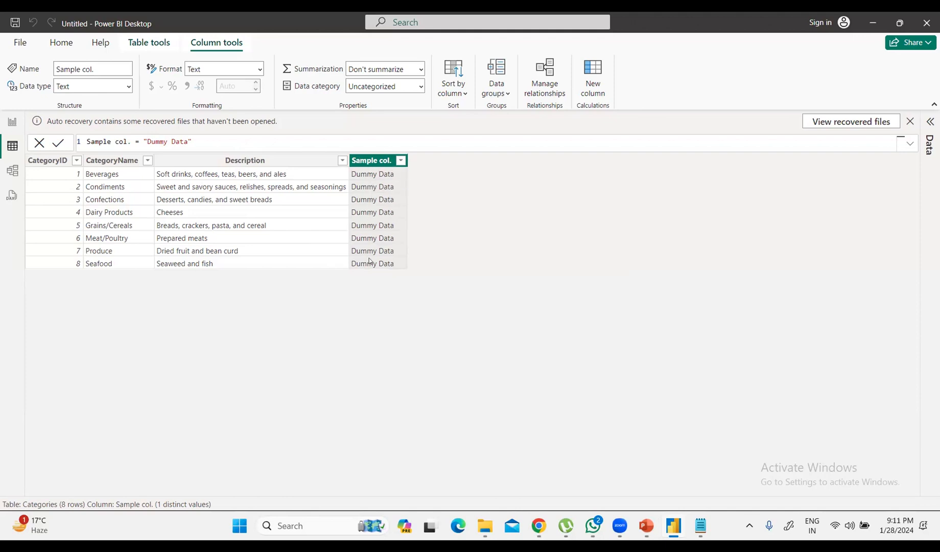
# - Change the Sample col. formula in the Categories table to the number 123
pyautogui.click(198, 141)
pyautogui.press('BackSpace')
pyautogui.press('BackSpace')
pyautogui.press('BackSpace')
pyautogui.press('BackSpace')
pyautogui.press('BackSpace')
pyautogui.press('BackSpace')
pyautogui.press('BackSpace')
pyautogui.press('BackSpace')
pyautogui.press('BackSpace')
pyautogui.press('BackSpace')
pyautogui.press('BackSpace')
pyautogui.press('BackSpace')
pyautogui.write('123')
pyautogui.press('Return')
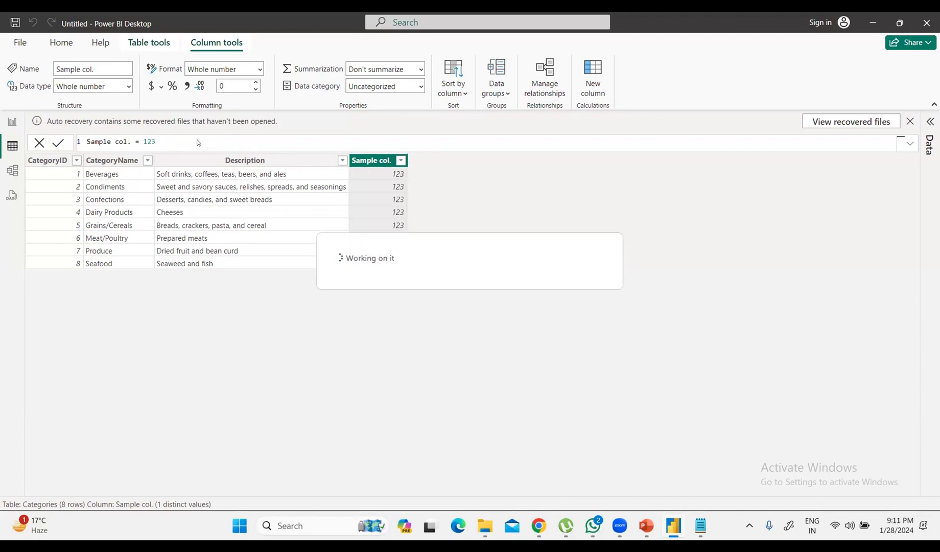
pyautogui.click(385, 177)
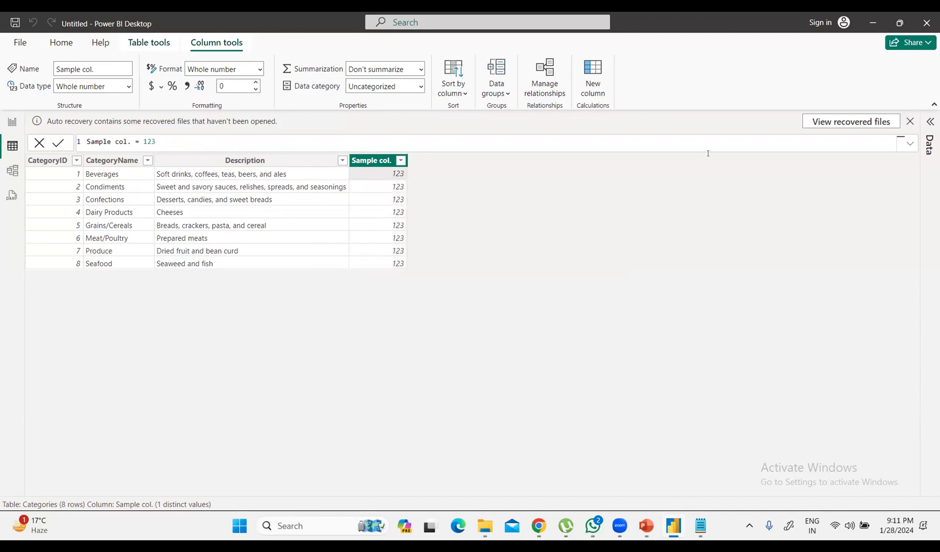
# - Show the Data pane and examine the Categories table's fields and the commands available for the table
pyautogui.click(929, 122)
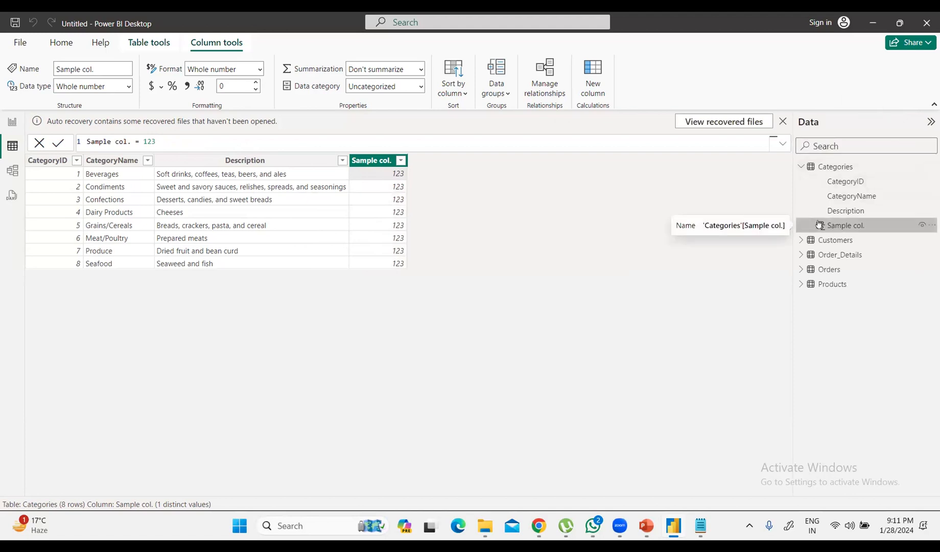
pyautogui.click(800, 166)
pyautogui.click(800, 166)
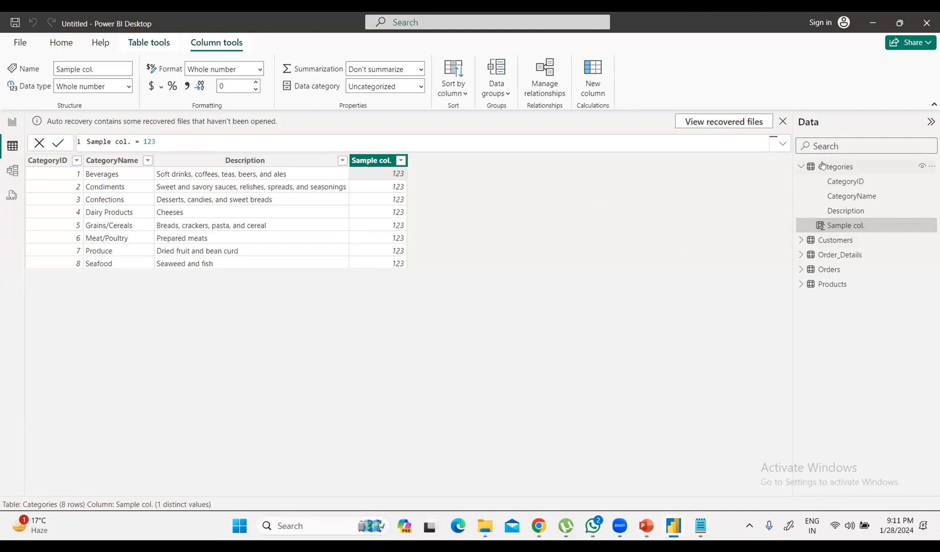
pyautogui.rightClick(324, 194)
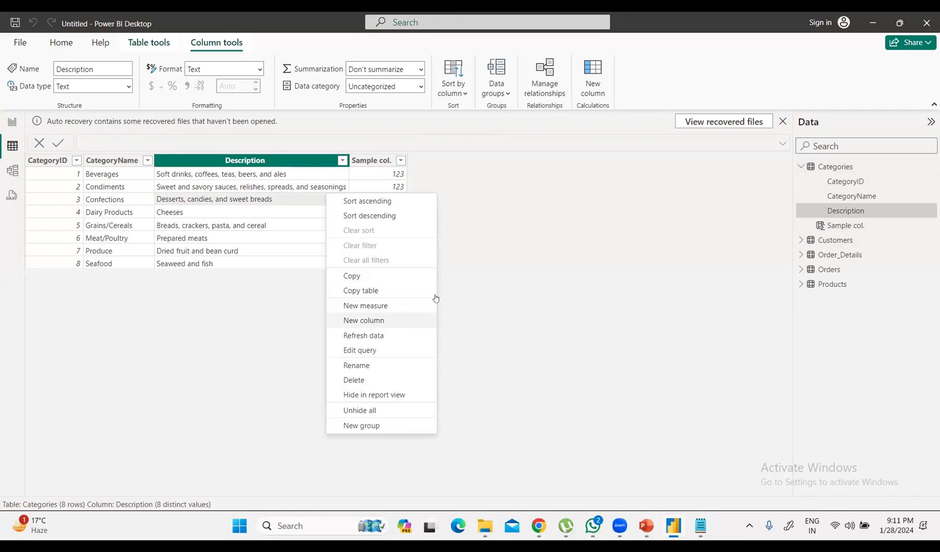
pyautogui.rightClick(818, 166)
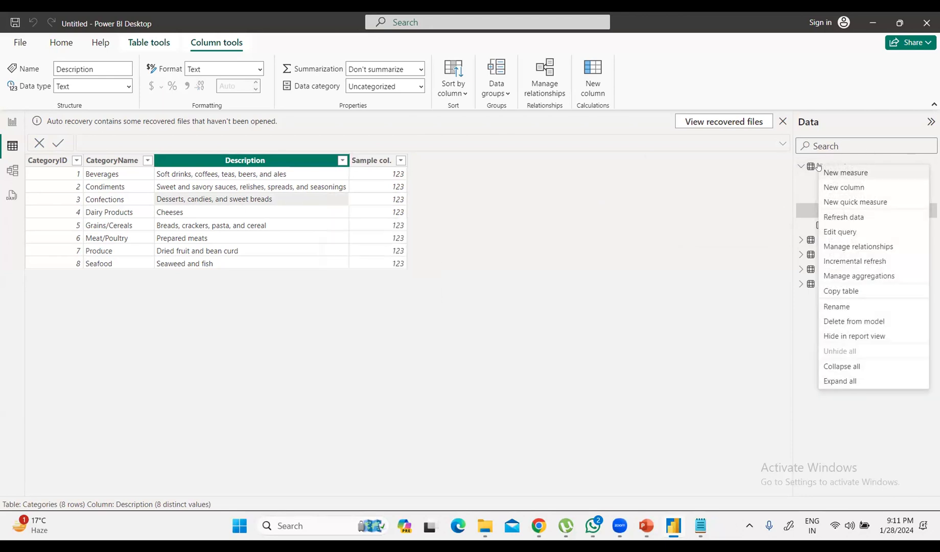
pyautogui.click(801, 167)
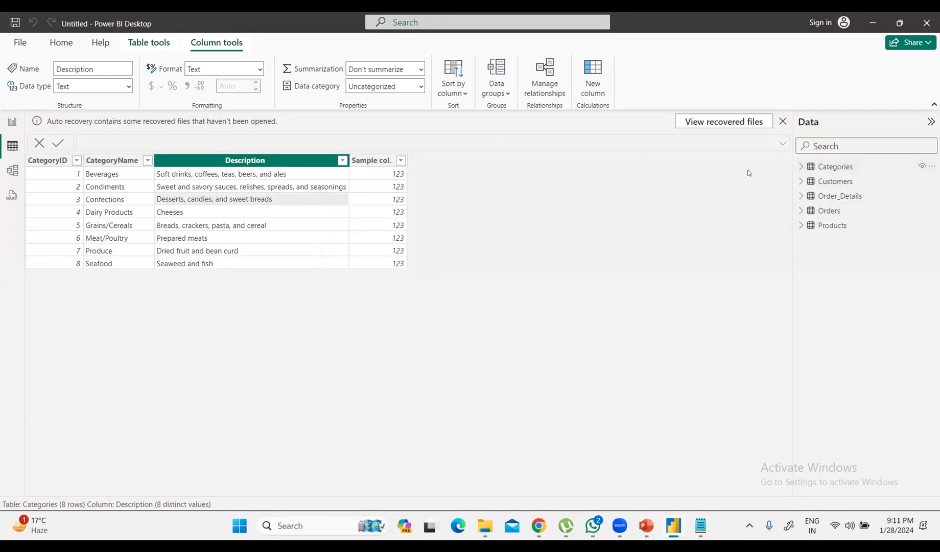
pyautogui.click(801, 167)
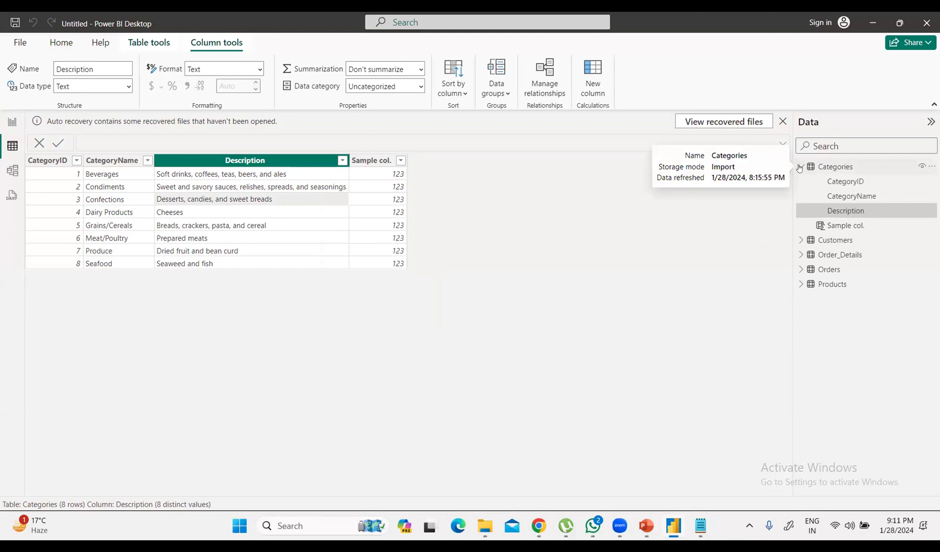
# - Add a calculated column to the Categories table with the formula Column2 = 000
pyautogui.rightClick(811, 166)
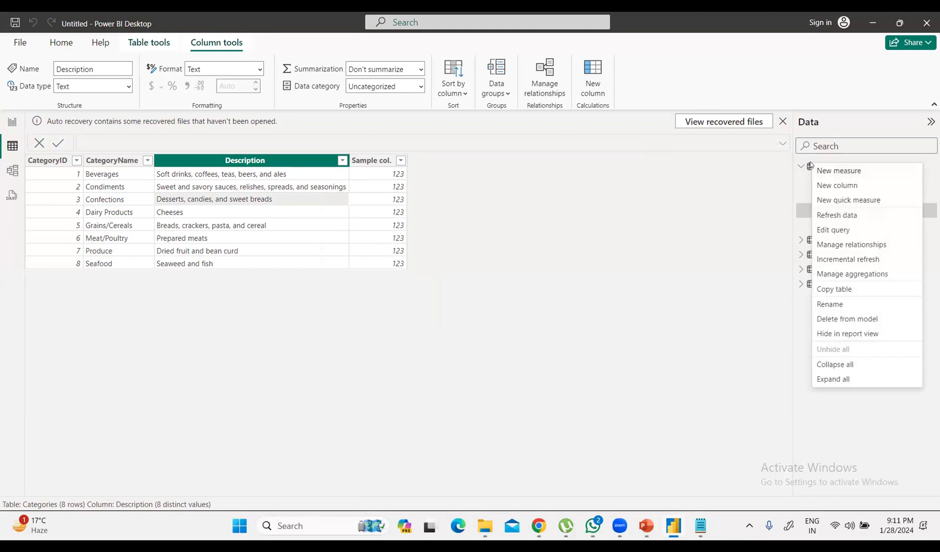
pyautogui.click(828, 184)
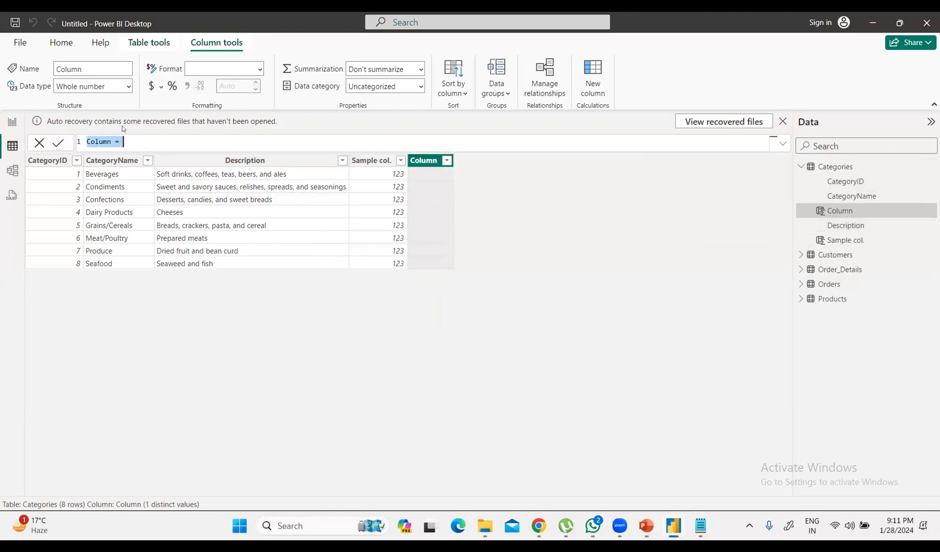
pyautogui.doubleClick(108, 141)
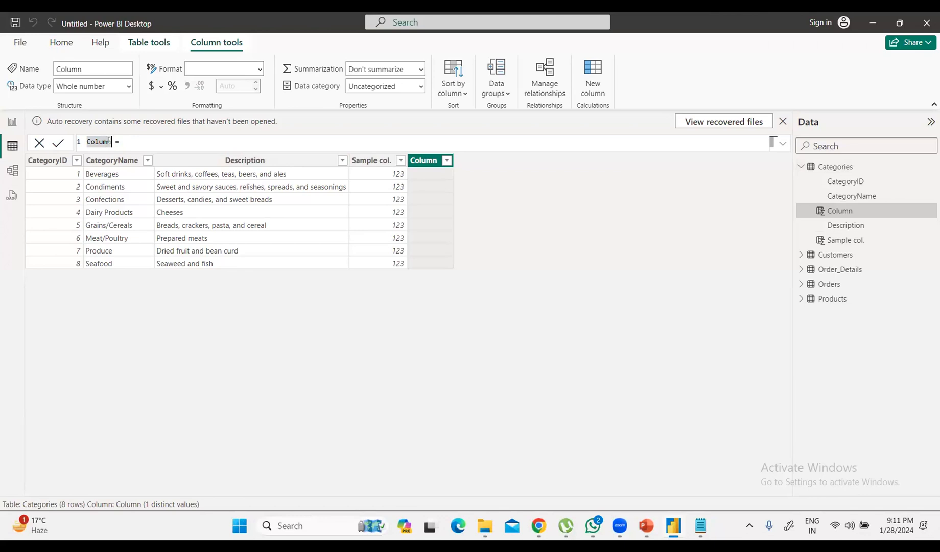
pyautogui.press('Right')
pyautogui.write('2 = ')
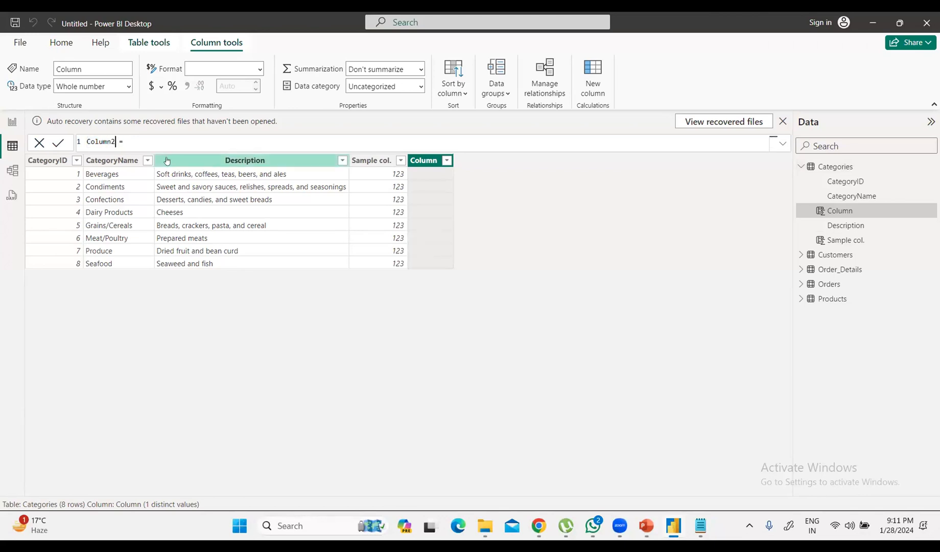
pyautogui.write('000')
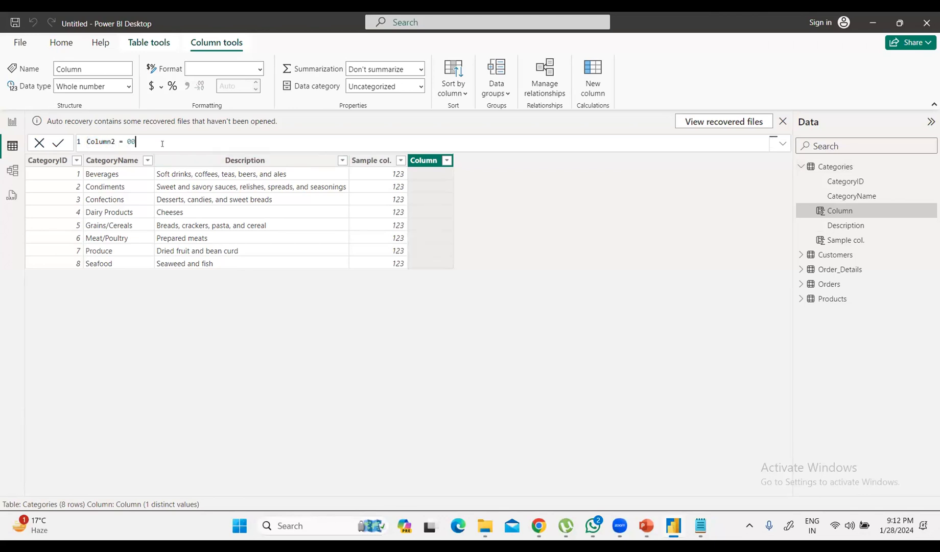
pyautogui.press('Return')
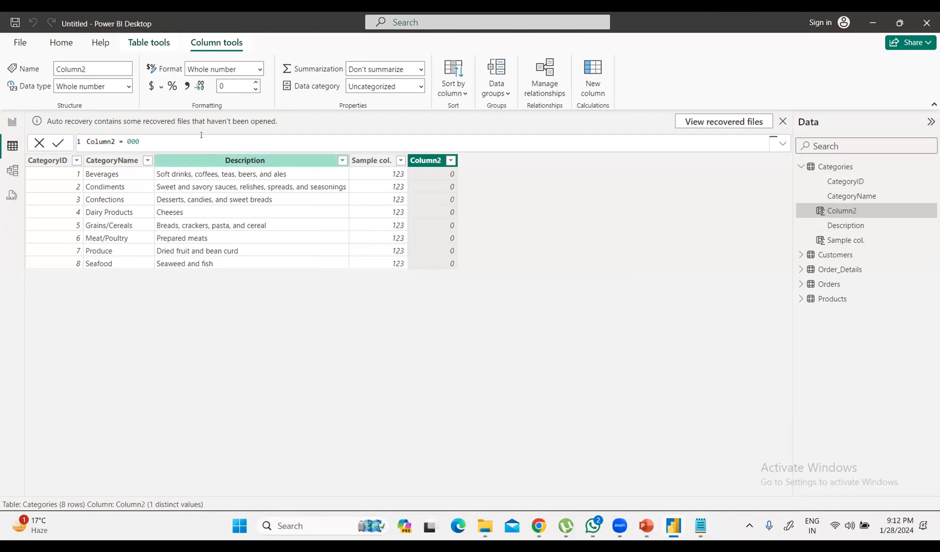
pyautogui.click(149, 41)
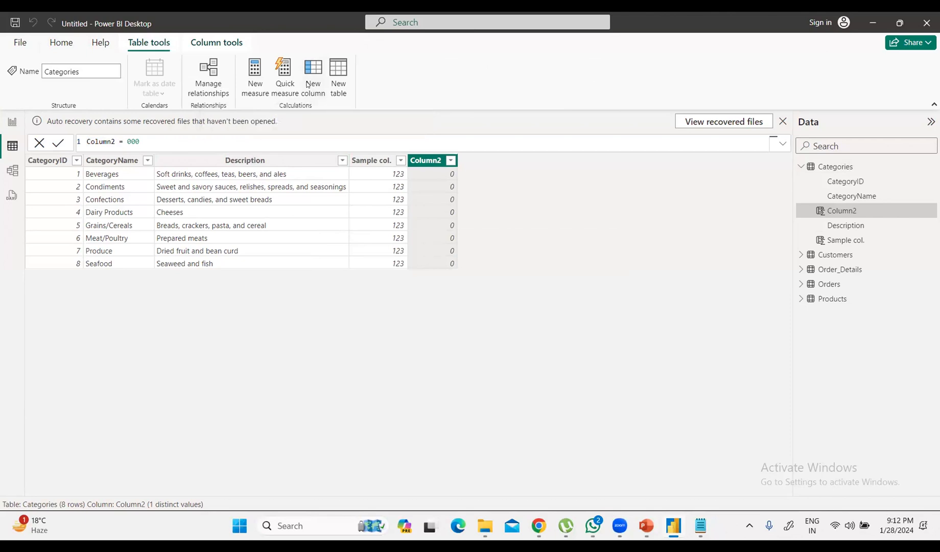
pyautogui.click(308, 84)
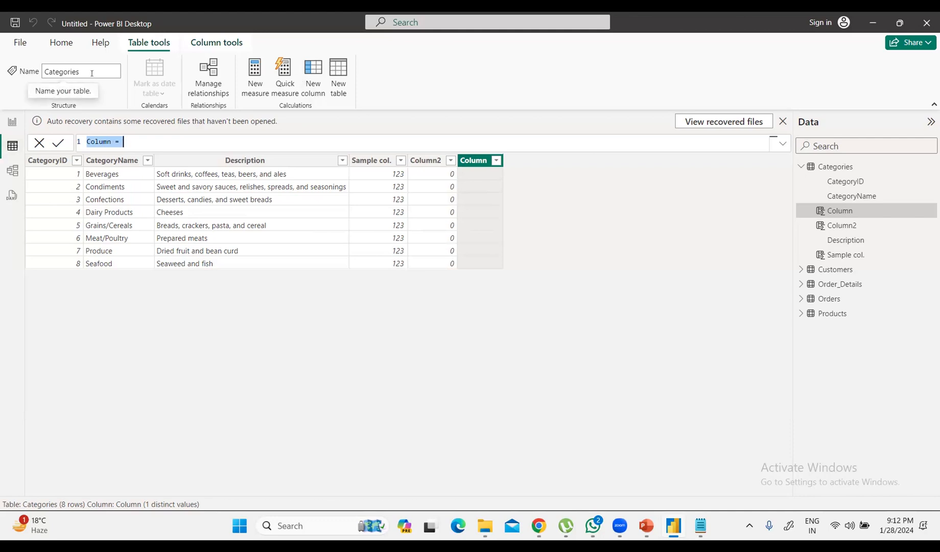
pyautogui.click(9, 145)
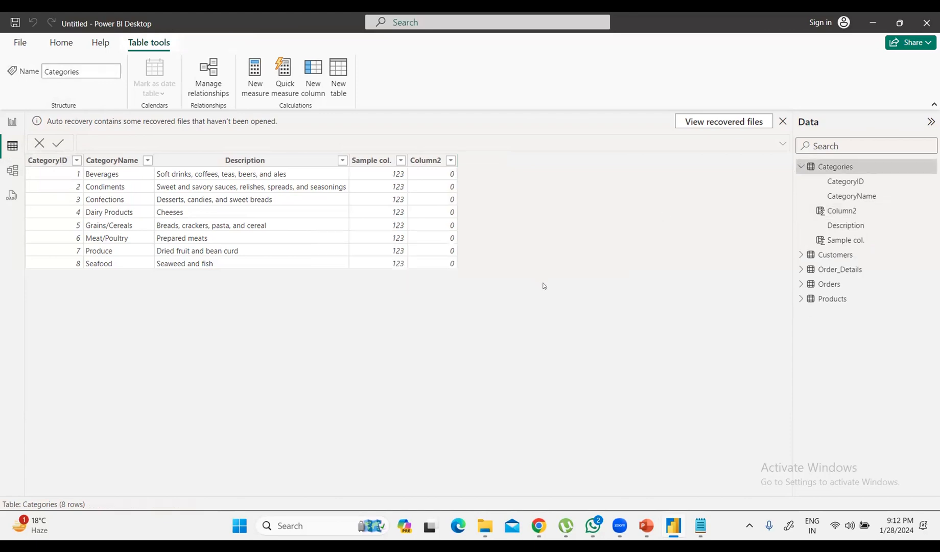
# - Display the Customers table's data and examine its fields and columns
pyautogui.click(800, 166)
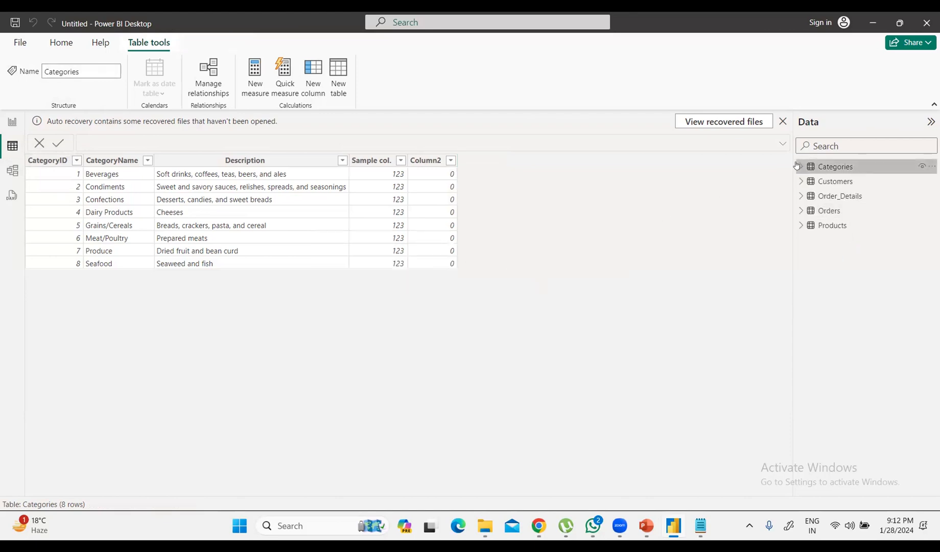
pyautogui.click(801, 181)
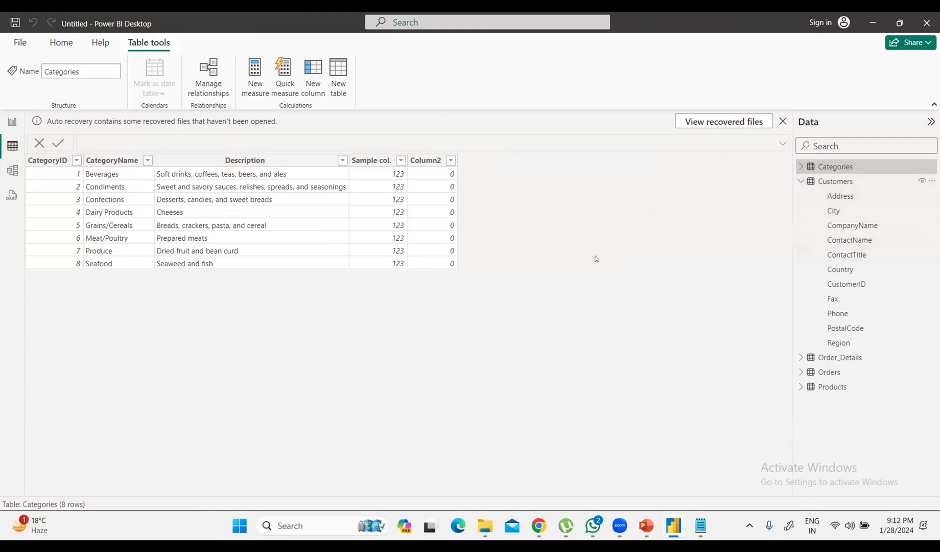
pyautogui.click(824, 182)
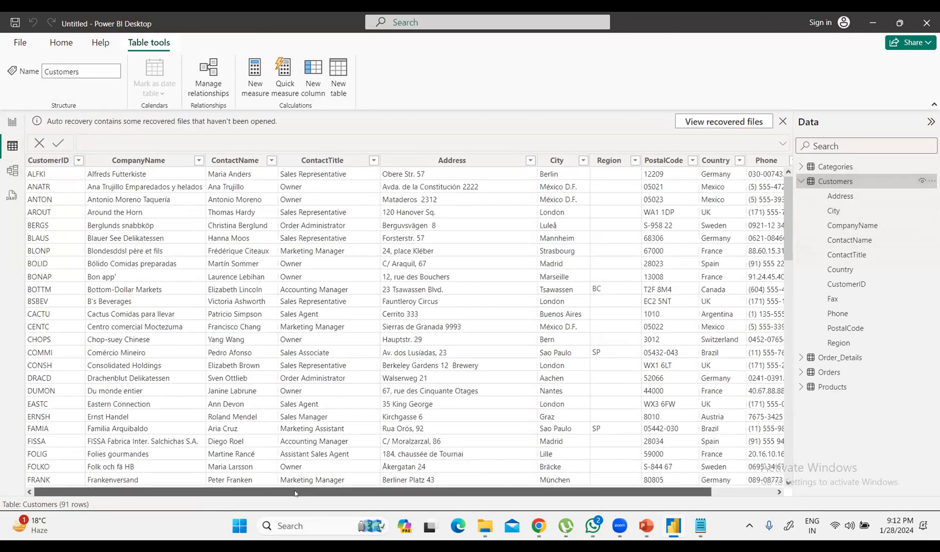
pyautogui.moveTo(581, 480); pyautogui.dragTo(82, 503)
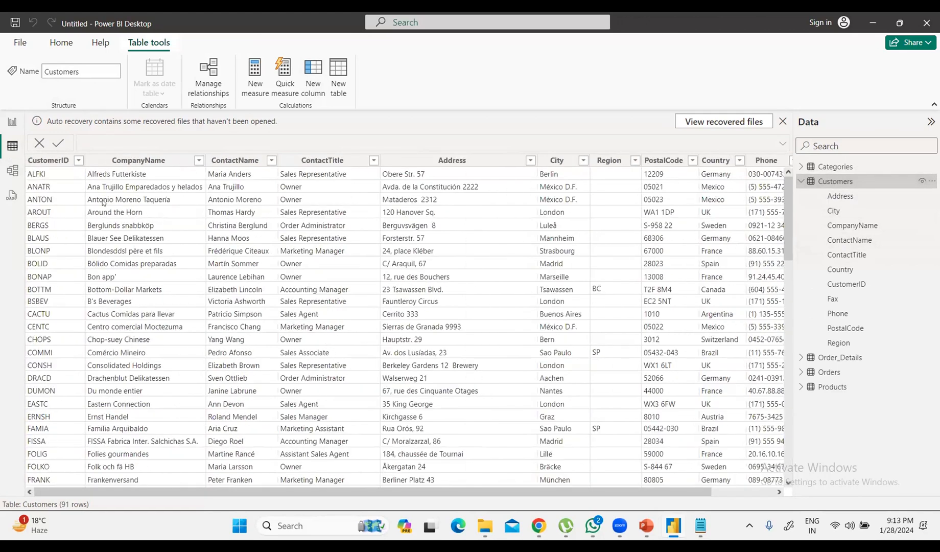
pyautogui.click(165, 160)
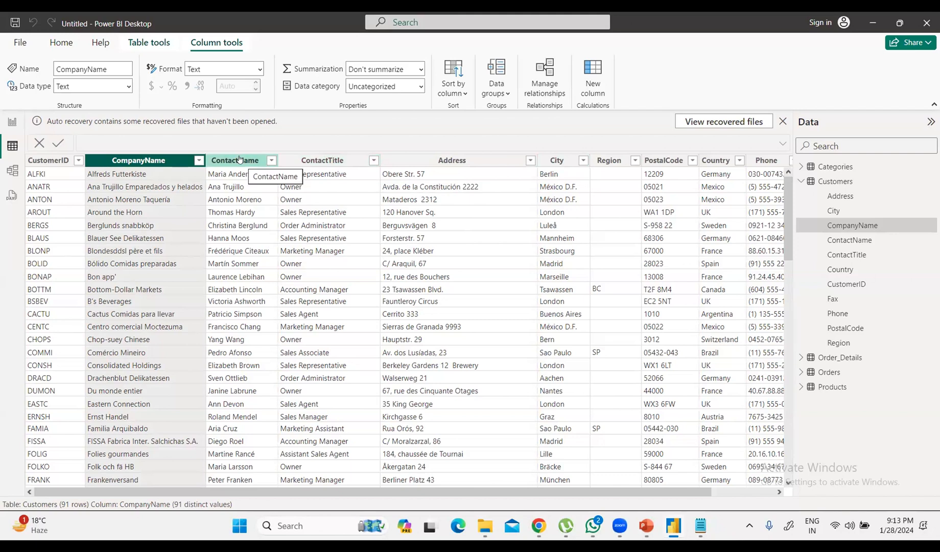
pyautogui.moveTo(260, 491); pyautogui.dragTo(415, 489)
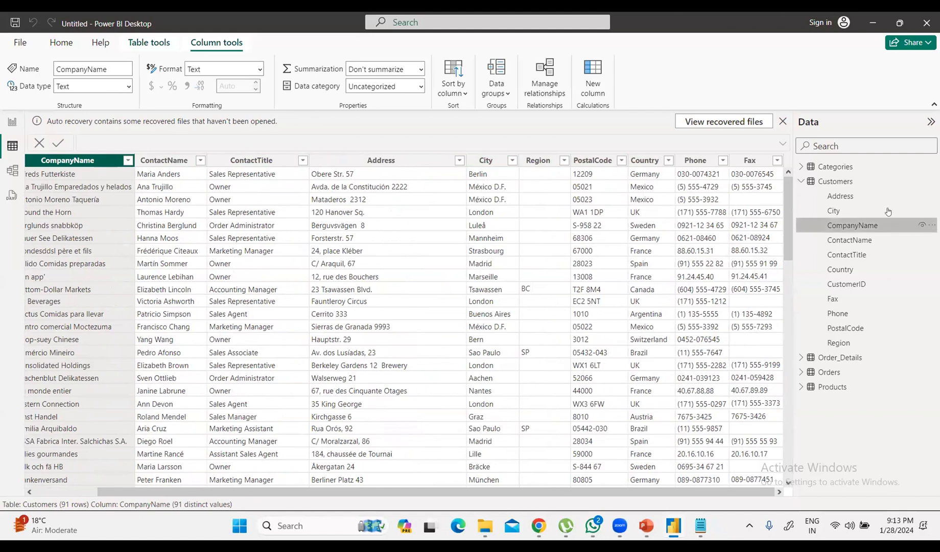
# - Add a new calculated column to the Customers table and name it location in its formula
pyautogui.rightClick(821, 180)
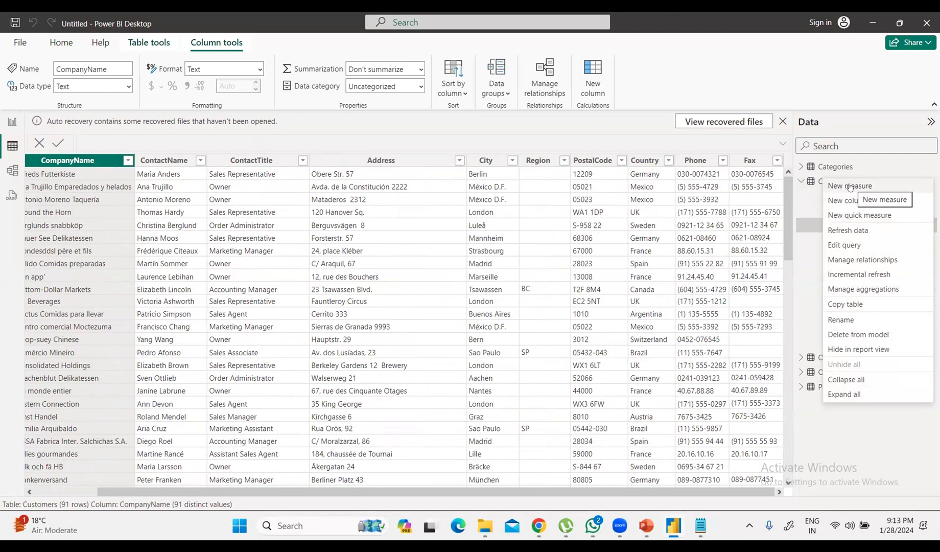
pyautogui.click(847, 204)
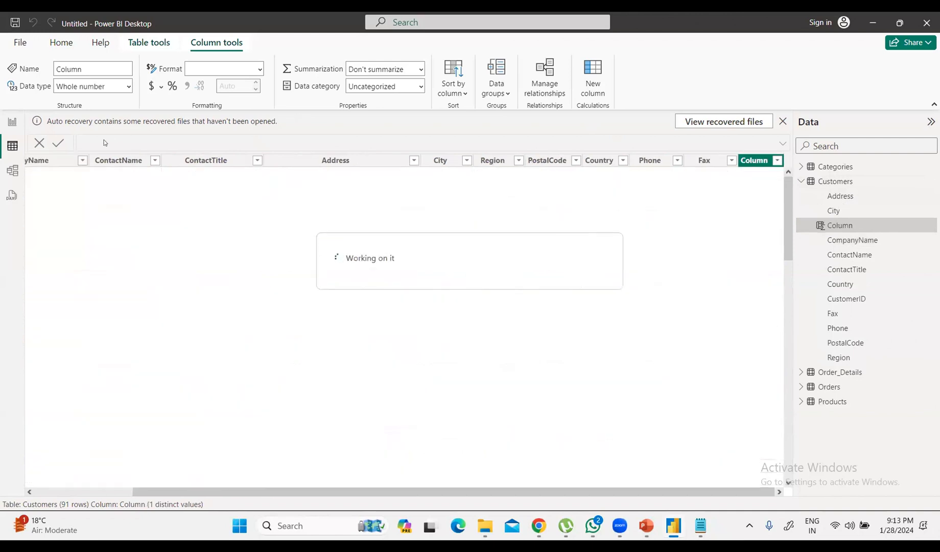
pyautogui.click(107, 138)
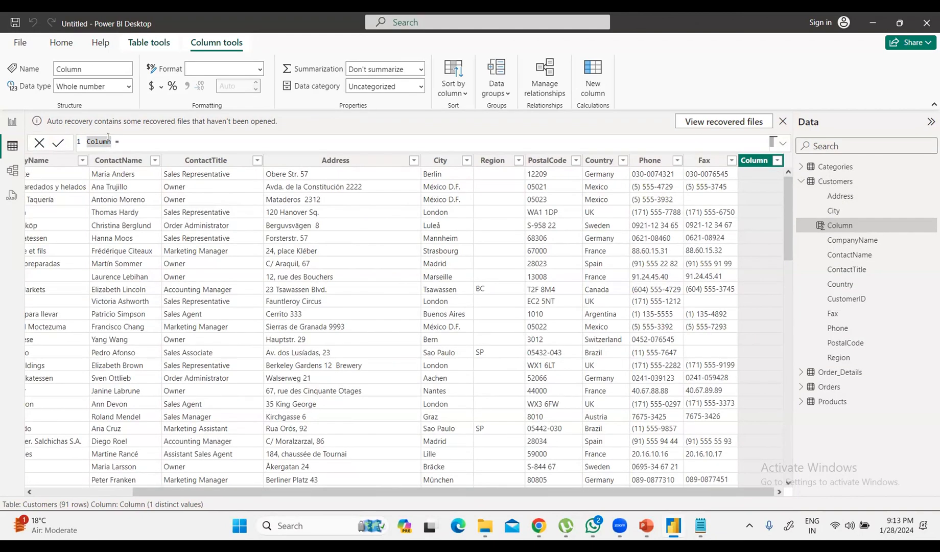
pyautogui.write('Lo')
pyautogui.press('BackSpace')
pyautogui.press('BackSpace')
pyautogui.press('BackSpace')
pyautogui.press('BackSpace')
pyautogui.press('BackSpace')
pyautogui.press('BackSpace')
pyautogui.press('BackSpace')
pyautogui.press('BackSpace')
pyautogui.write('location')
# - Try to build the location formula with CONCATENATE on Customers[City], and clear that expression again
pyautogui.write('c')
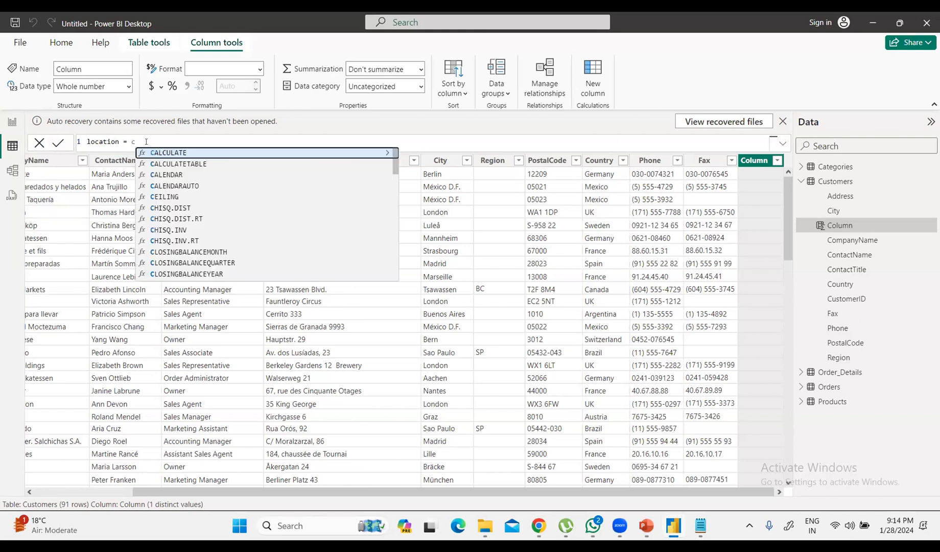
pyautogui.write('on')
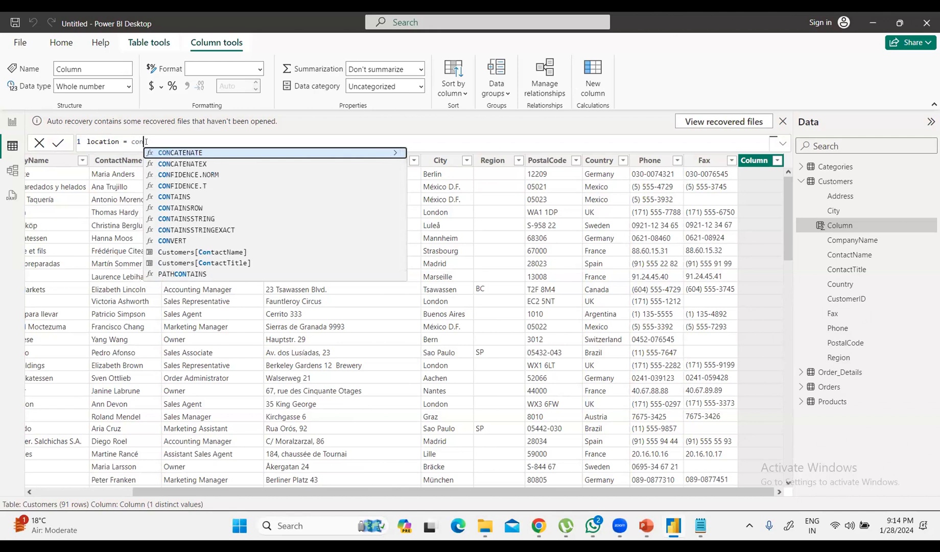
pyautogui.press('Tab')
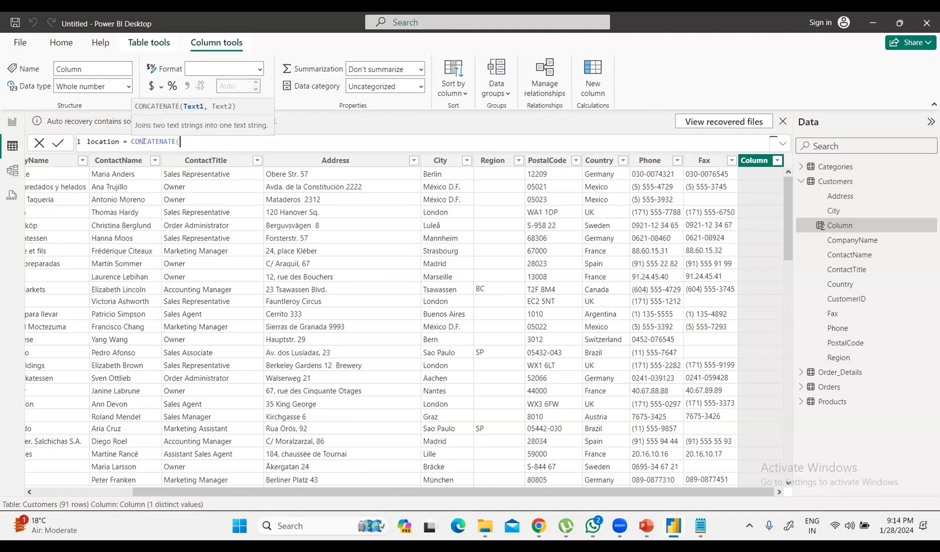
pyautogui.write('cit')
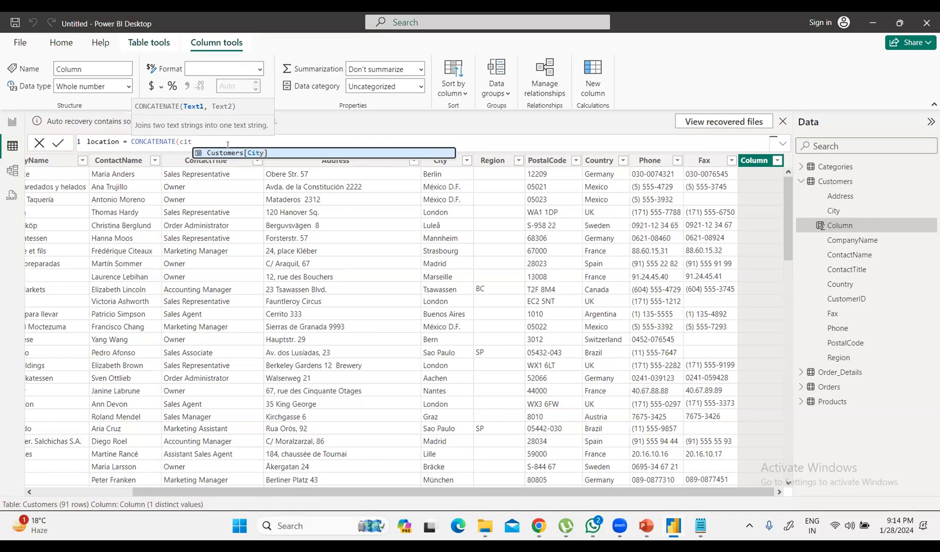
pyautogui.press('Tab')
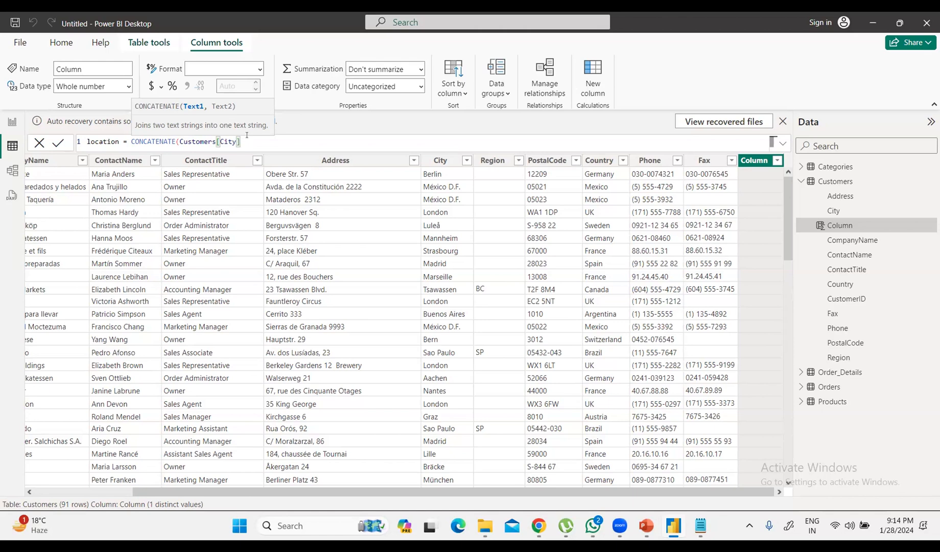
pyautogui.moveTo(238, 142); pyautogui.dragTo(131, 142)
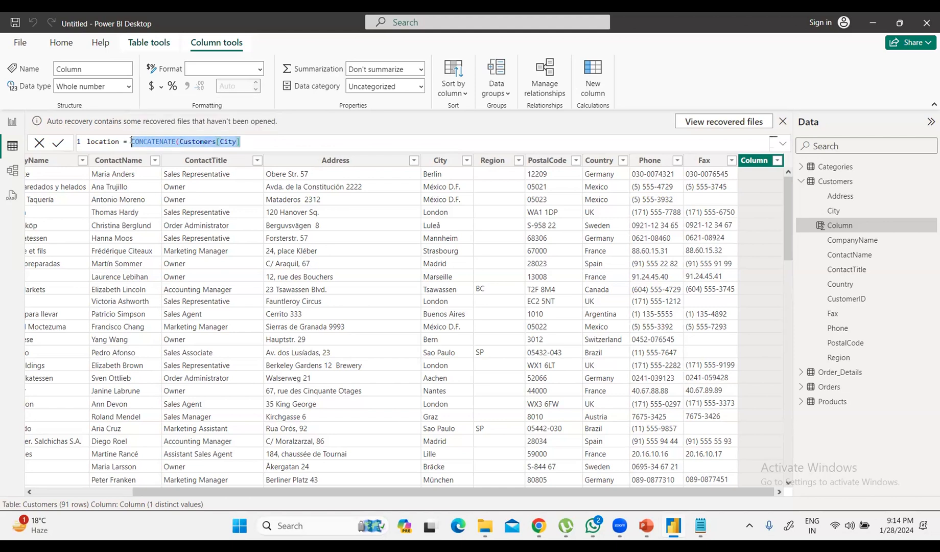
pyautogui.press('BackSpace')
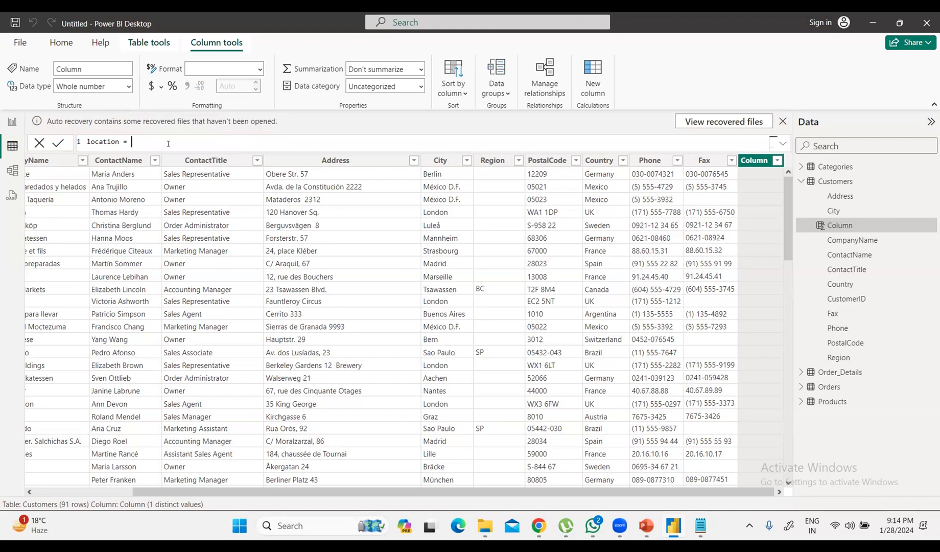
# - Define the location column as Customers[City] & "," & Customers[Country]
pyautogui.write('ci')
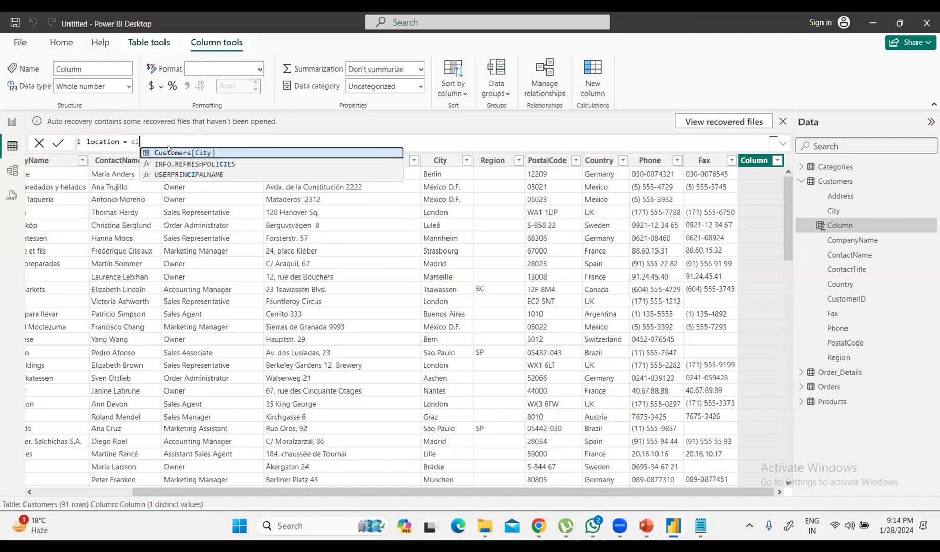
pyautogui.click(171, 152)
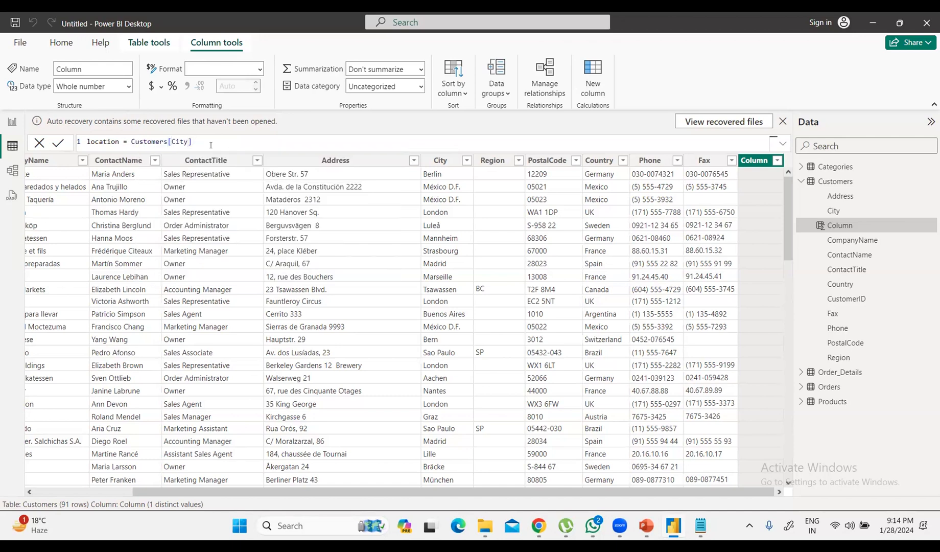
pyautogui.write('&')
pyautogui.write('""')
pyautogui.press('Left')
pyautogui.write(',')
pyautogui.click(224, 137)
pyautogui.write('& c')
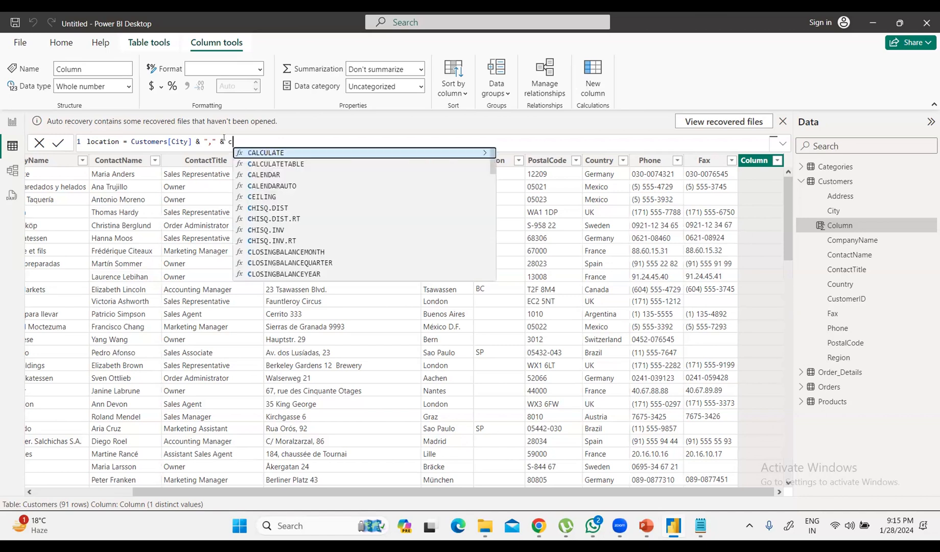
pyautogui.write('ont')
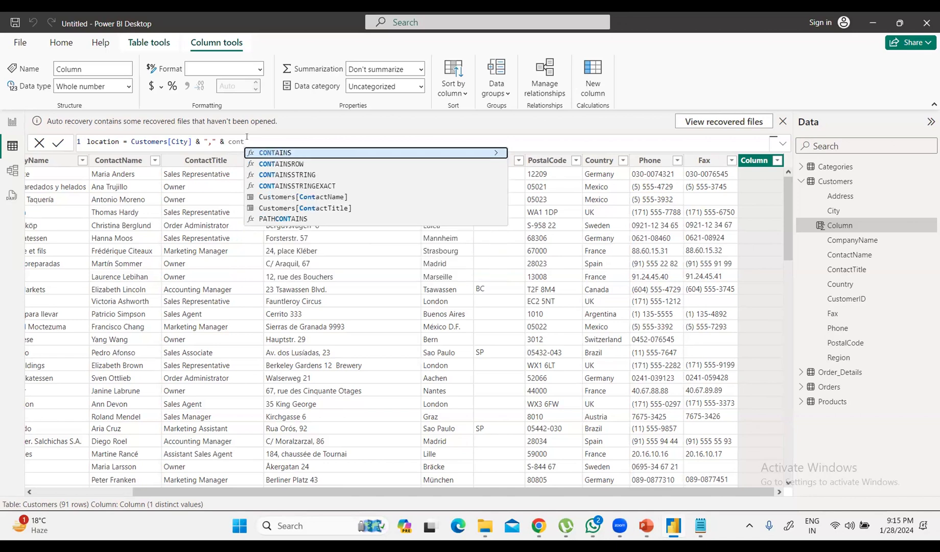
pyautogui.press('BackSpace')
pyautogui.press('BackSpace')
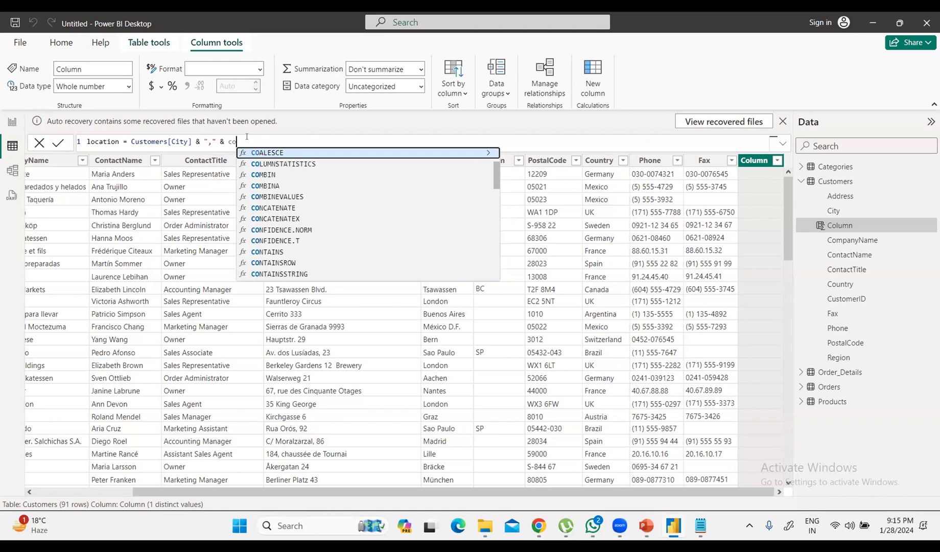
pyautogui.write('un')
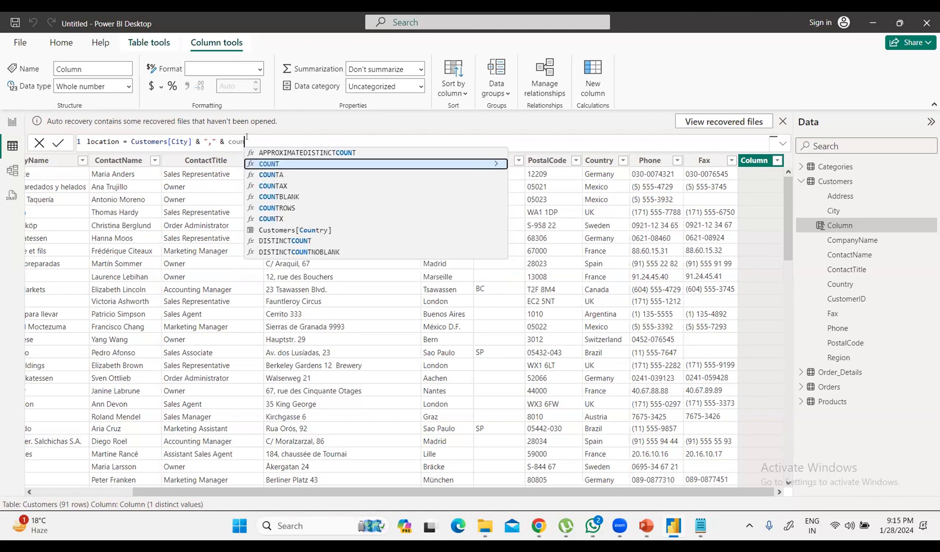
pyautogui.click(313, 231)
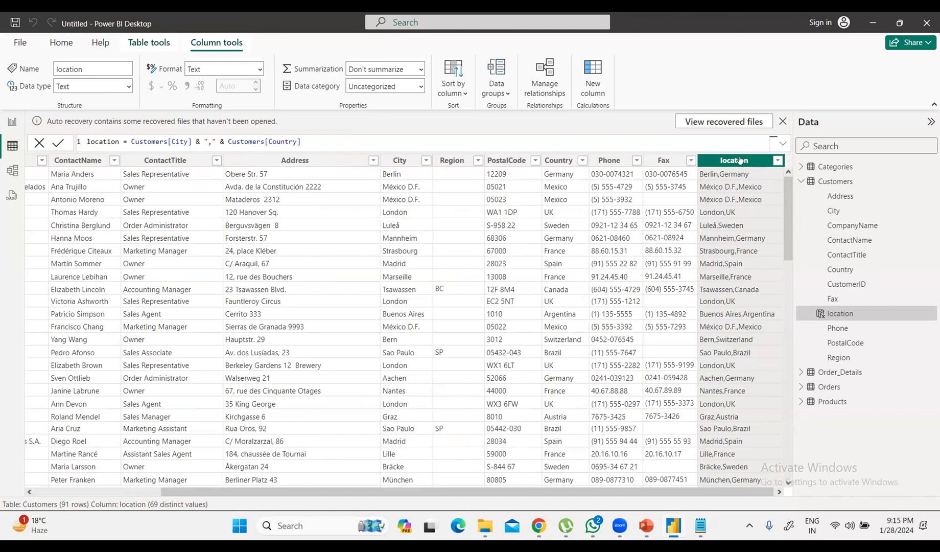
pyautogui.click(732, 148)
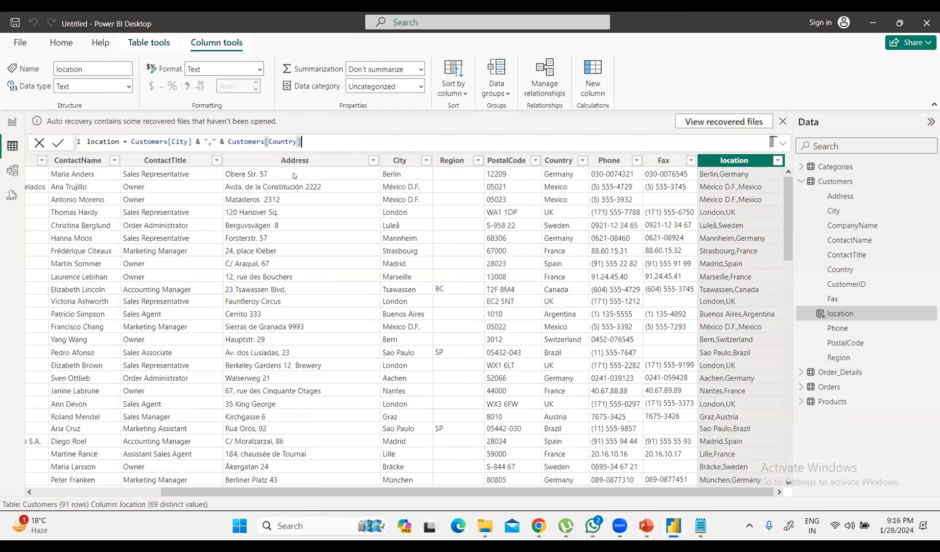
# - Add another calculated column to the Customers table and name it location1 in its formula
pyautogui.rightClick(811, 183)
pyautogui.click(833, 202)
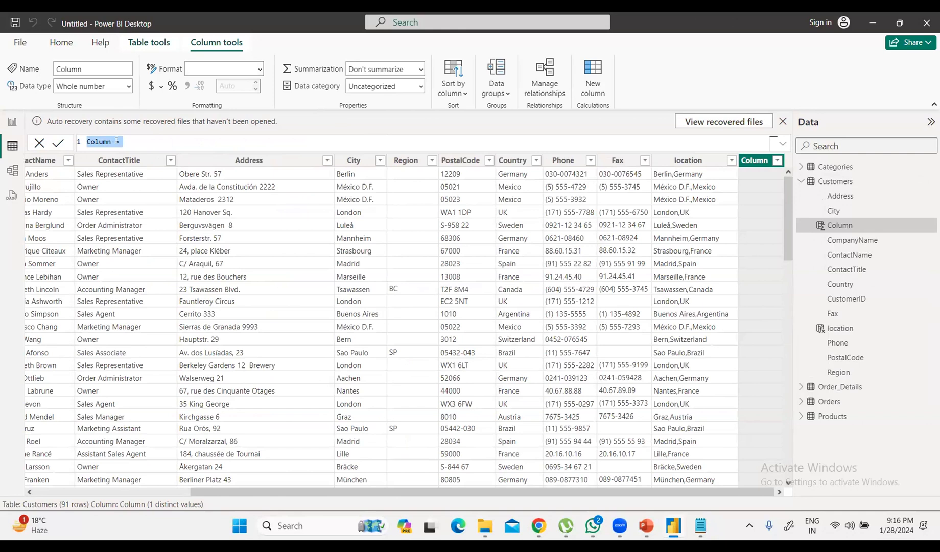
pyautogui.press('Left')
pyautogui.press('Delete')
pyautogui.press('Delete')
pyautogui.press('Delete')
pyautogui.press('Delete')
pyautogui.press('Delete')
pyautogui.press('Delete')
pyautogui.write('lo')
pyautogui.write('cation')
pyautogui.write('1 = ')
# - Define location1 as CONCATENATE(Customers[City], Customers[Country])
pyautogui.write('con')
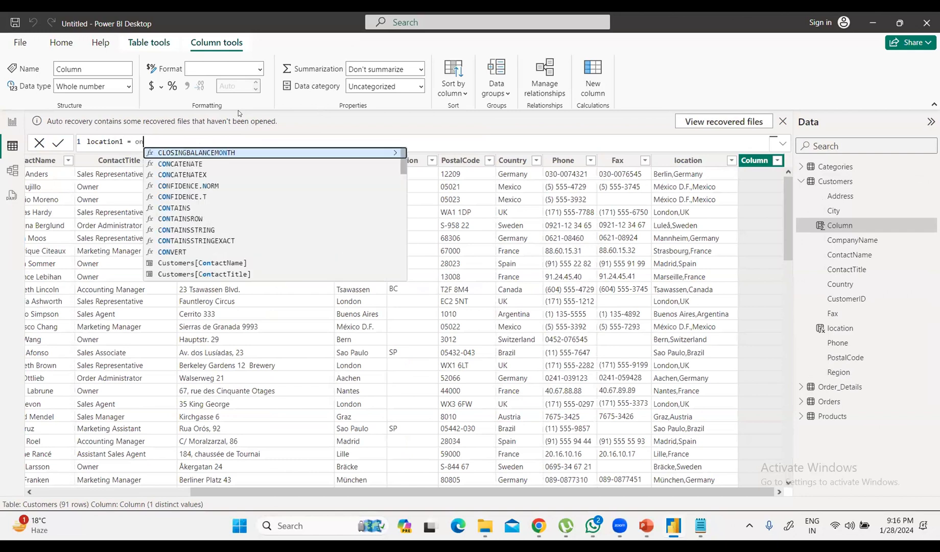
pyautogui.click(198, 164)
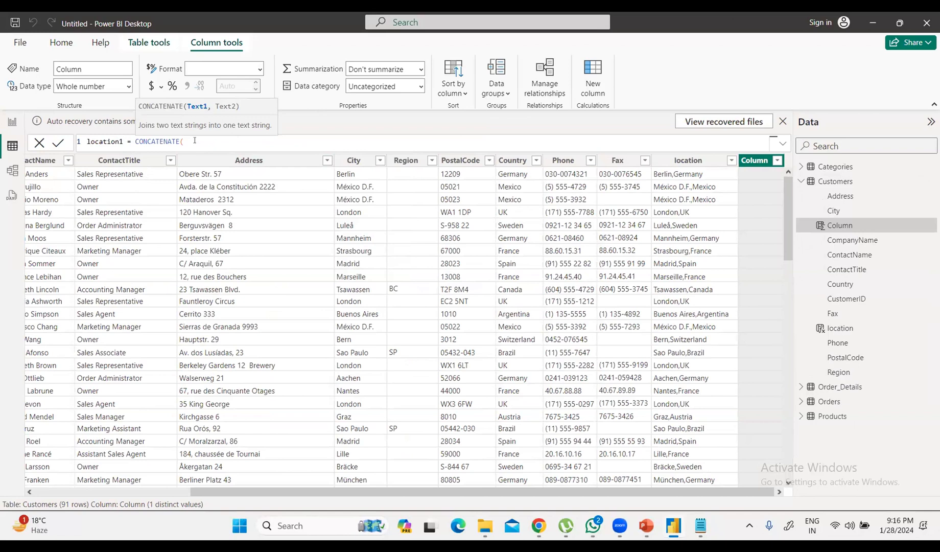
pyautogui.write('c')
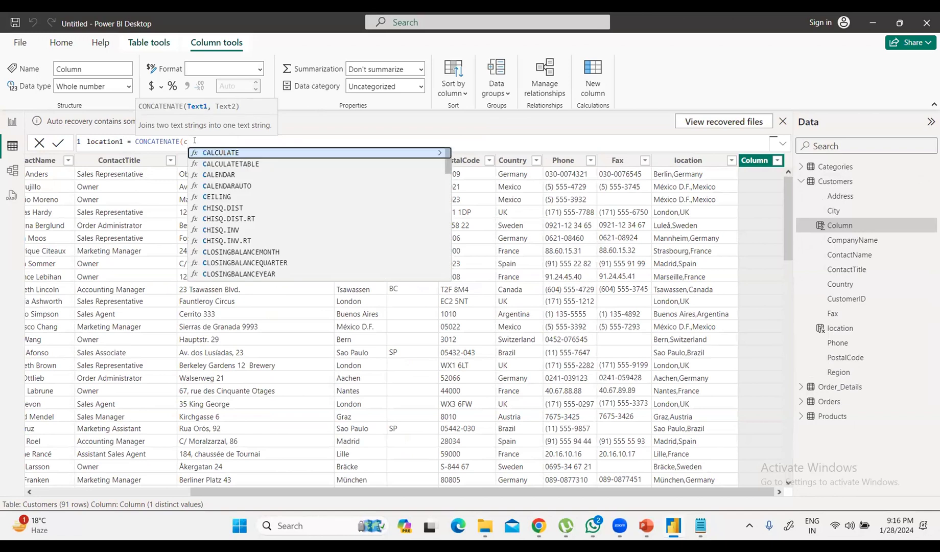
pyautogui.write('i')
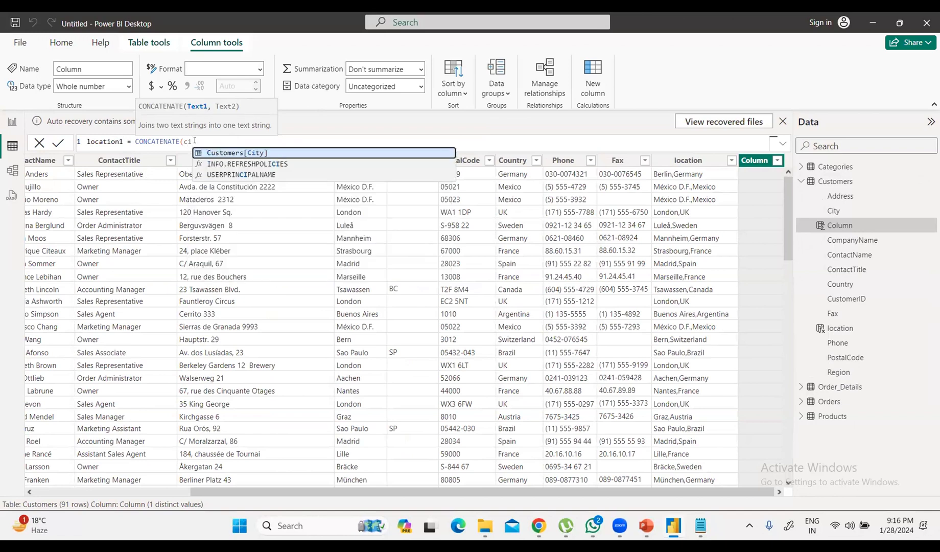
pyautogui.click(223, 151)
pyautogui.write(',')
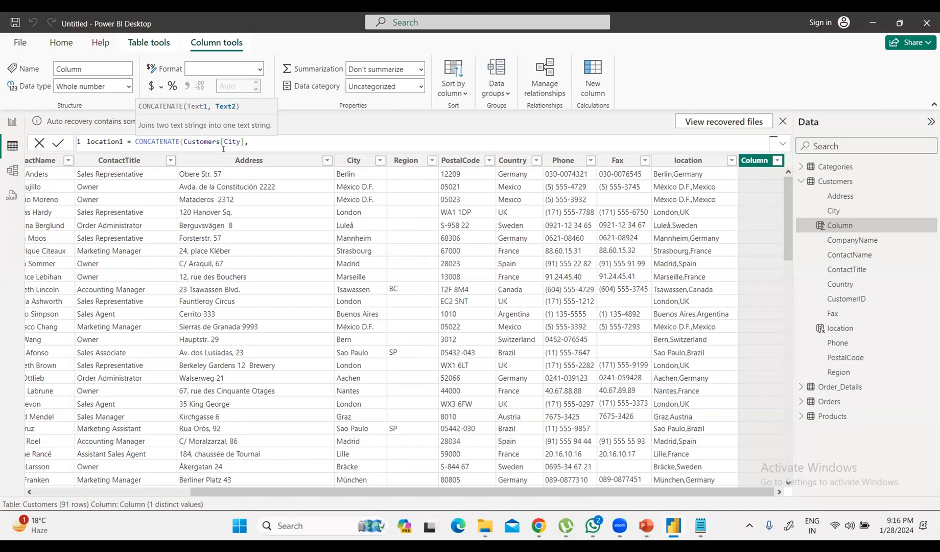
pyautogui.write(' coub')
pyautogui.press('BackSpace')
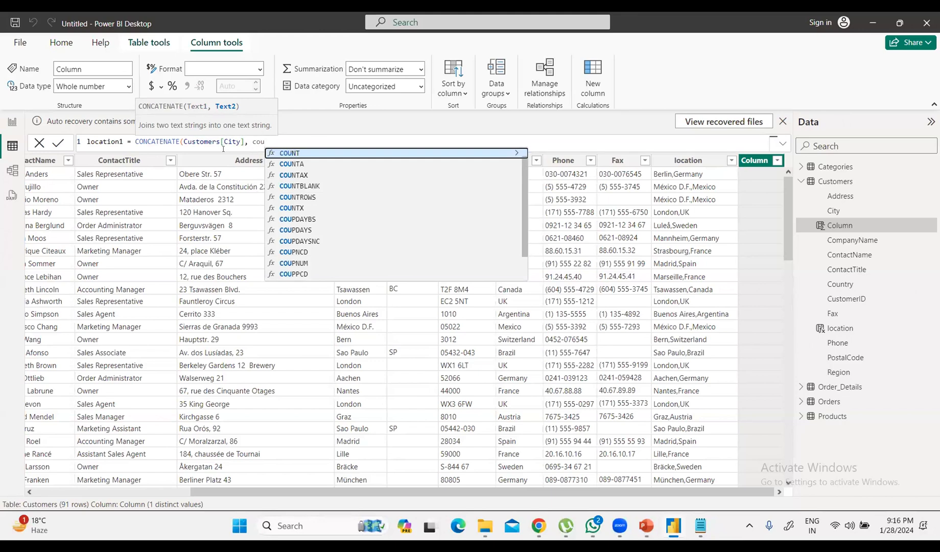
pyautogui.write('nt')
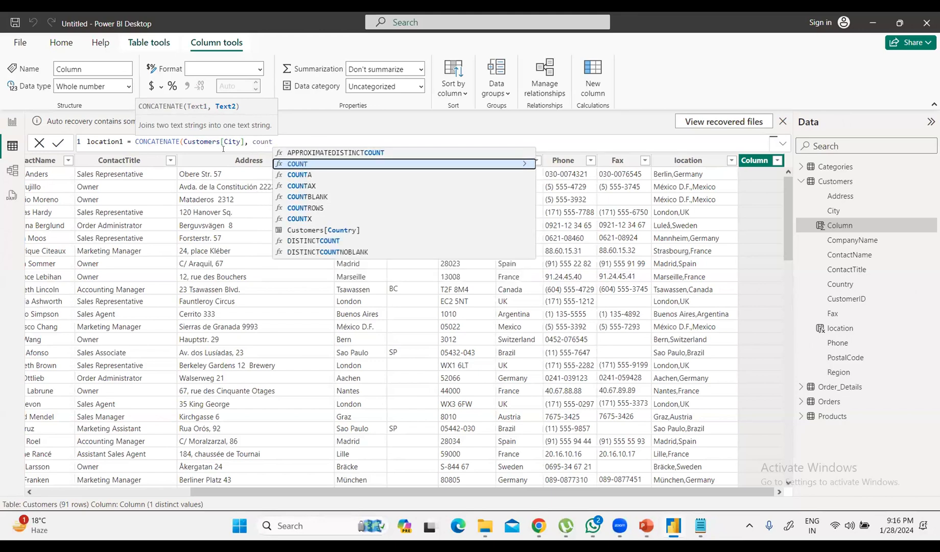
pyautogui.click(343, 230)
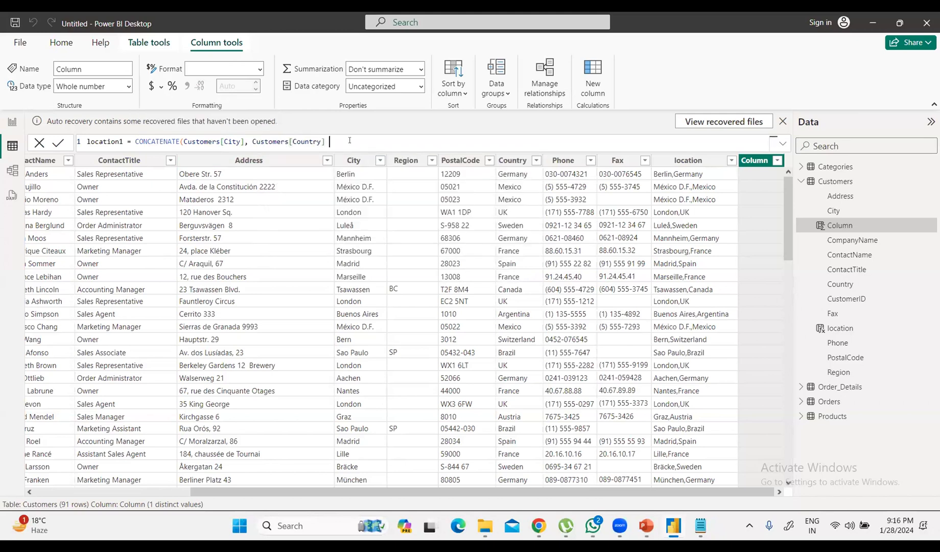
pyautogui.write(')')
pyautogui.press('Return')
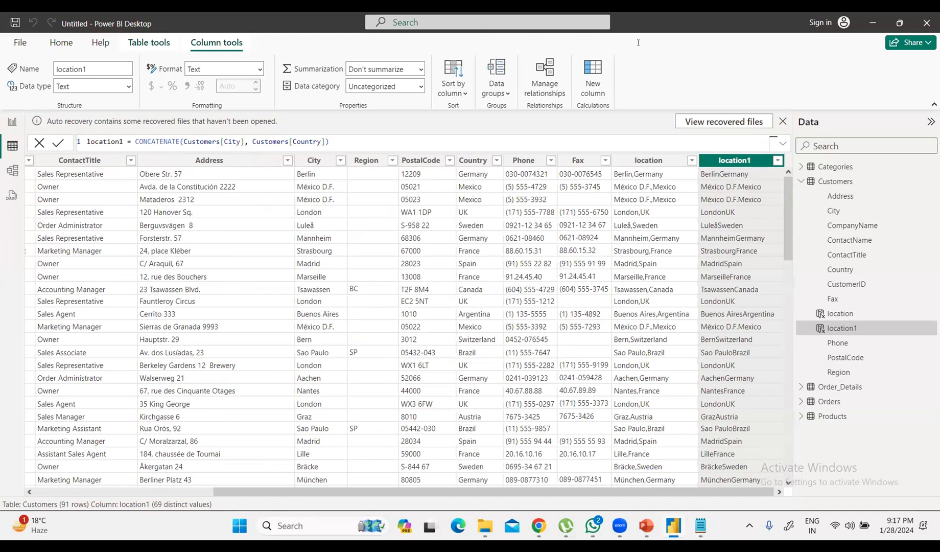
# - Compare the location and location1 formulas, and try to insert "," as an extra CONCATENATE argument between Customers[City] and Customers[Country] in location1
pyautogui.click(647, 161)
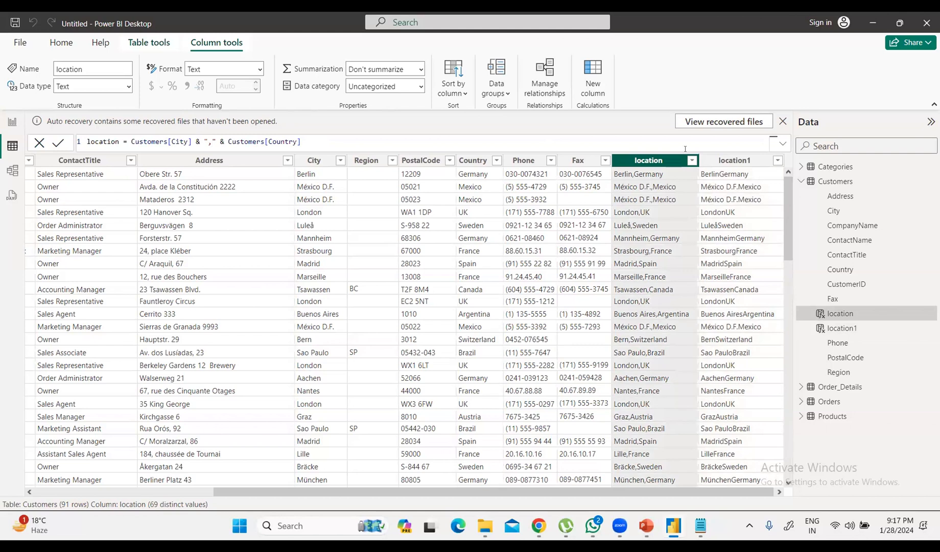
pyautogui.click(732, 161)
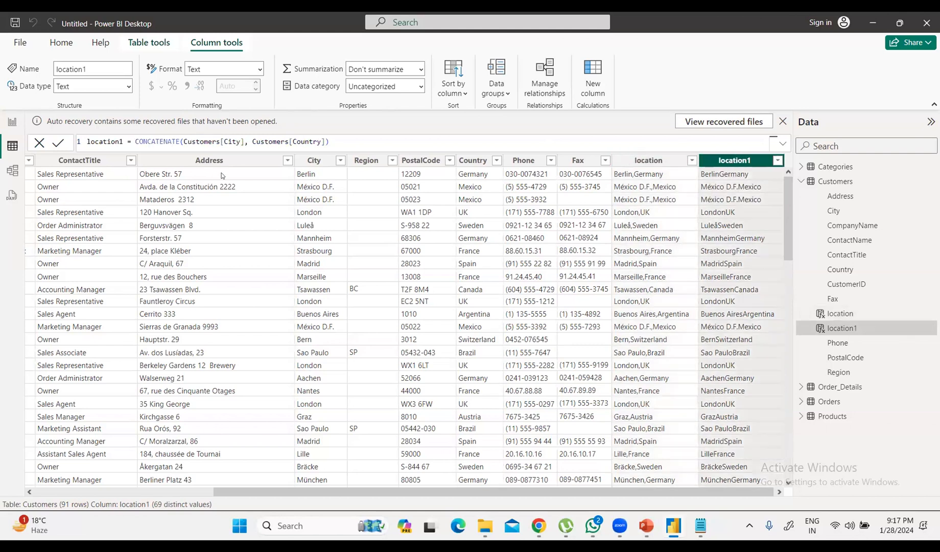
pyautogui.click(248, 142)
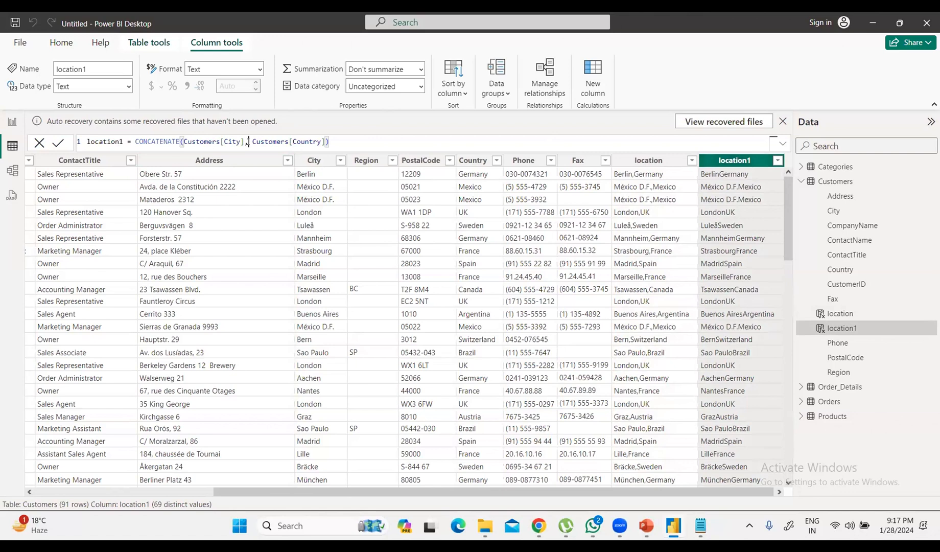
pyautogui.write('",')
pyautogui.write('" ')
pyautogui.write(',')
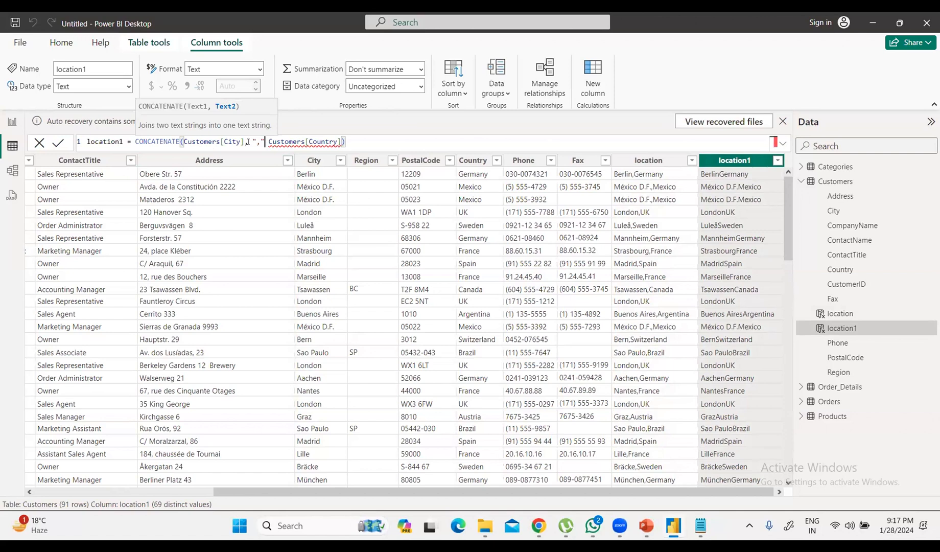
pyautogui.write(',')
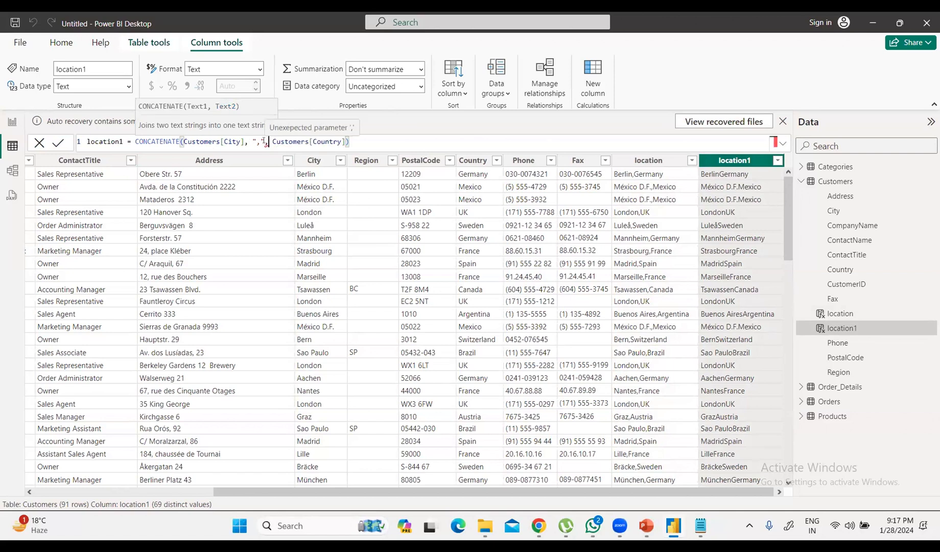
pyautogui.click(265, 141)
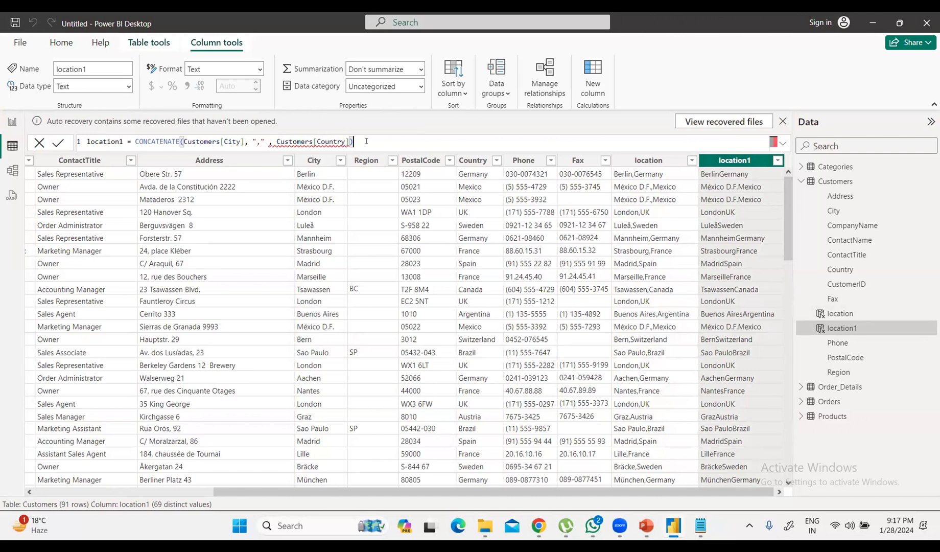
pyautogui.press('Return')
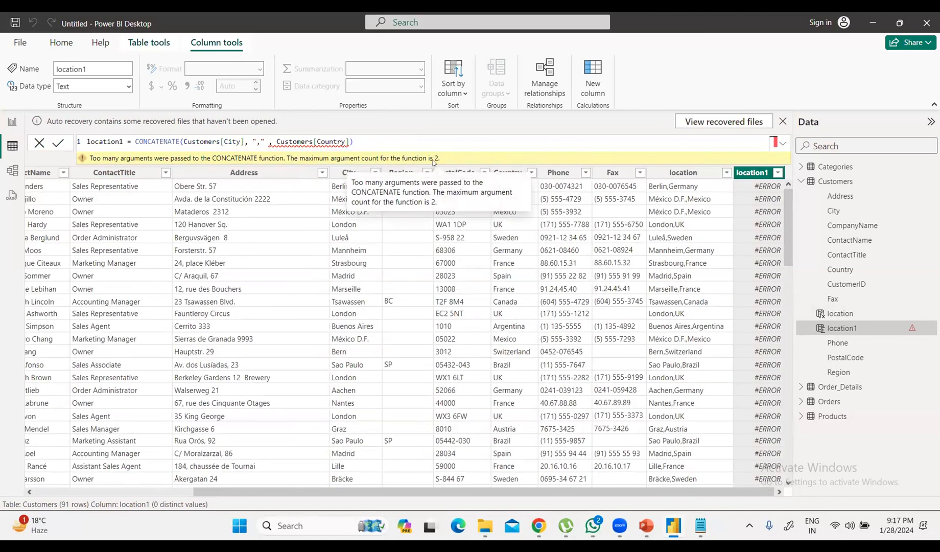
# - Remove the extra "," argument from location1's CONCATENATE formula and apply the two-argument version again
pyautogui.click(265, 141)
pyautogui.press('BackSpace')
pyautogui.press('BackSpace')
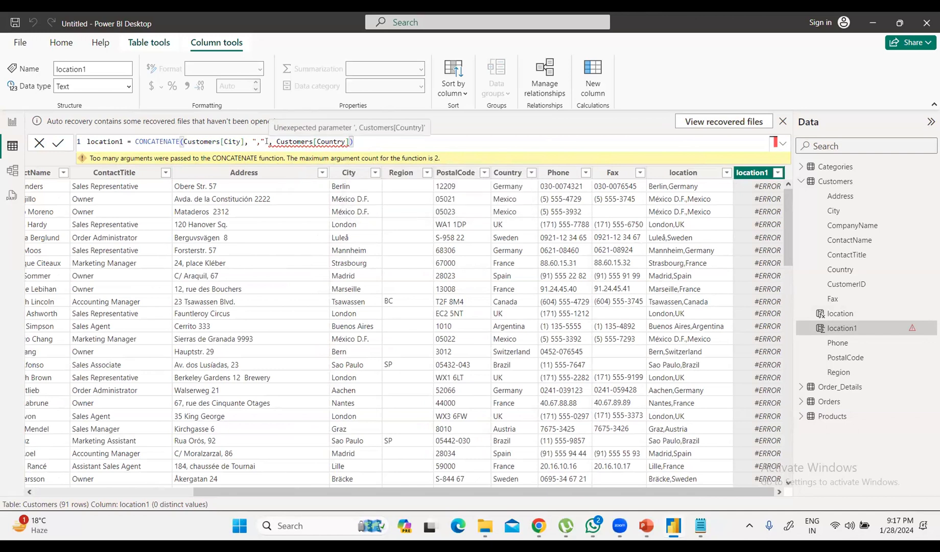
pyautogui.press('BackSpace')
pyautogui.press('BackSpace')
pyautogui.press('BackSpace')
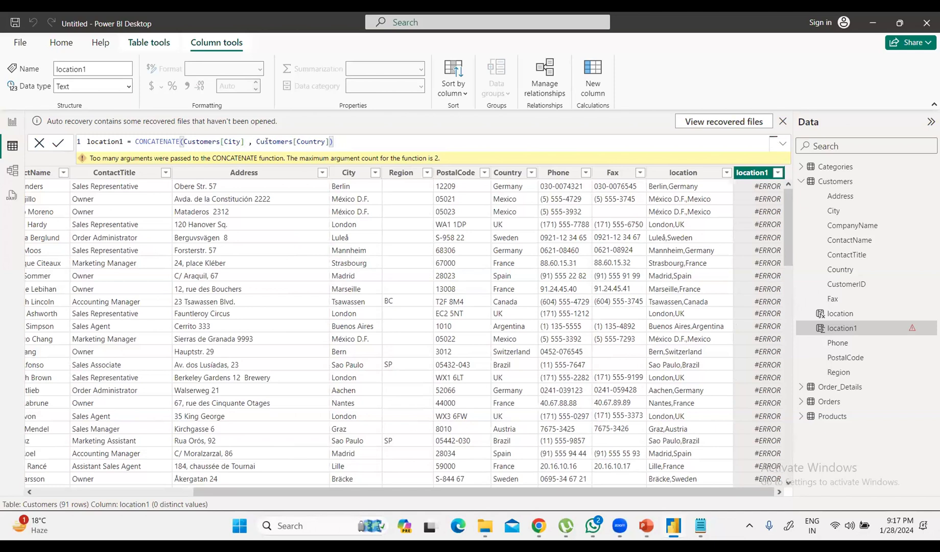
pyautogui.click(132, 137)
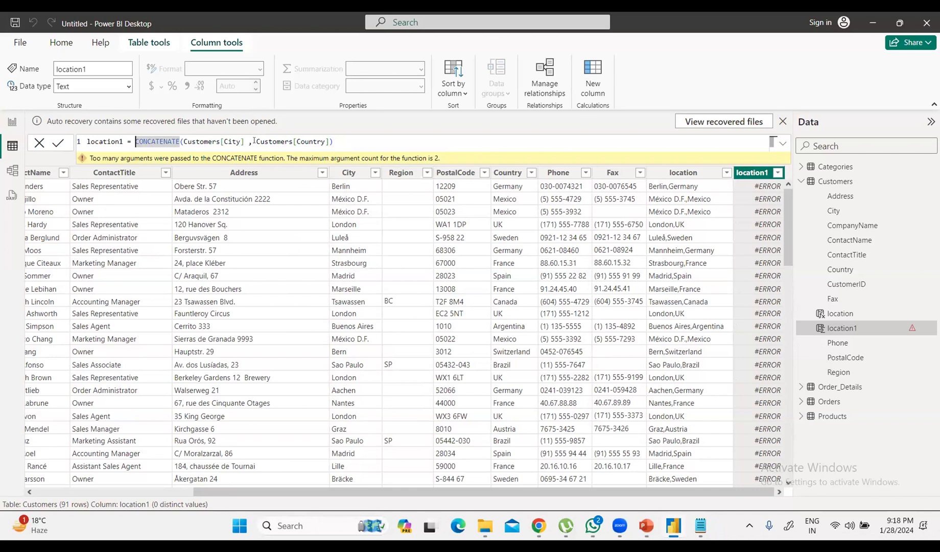
pyautogui.click(254, 141)
pyautogui.click(336, 137)
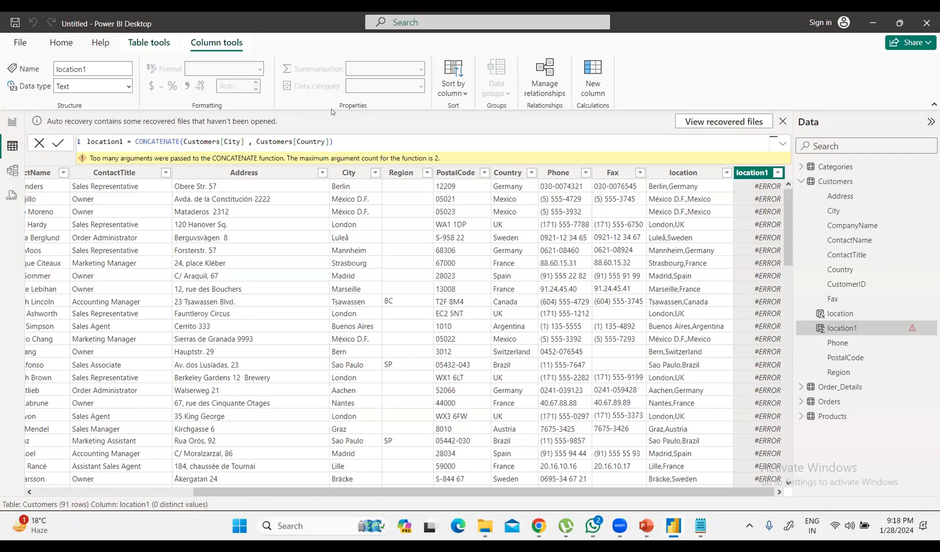
pyautogui.press('Return')
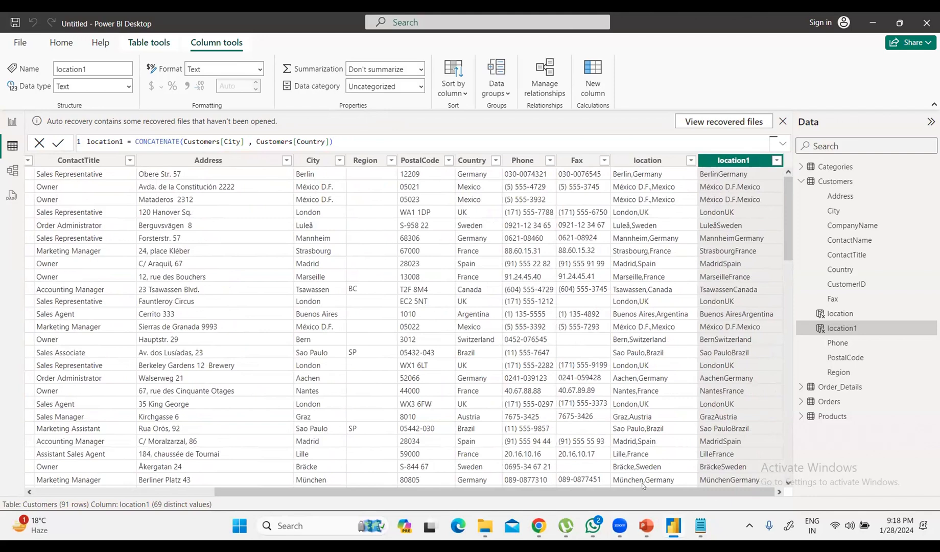
# - Make "," the second argument after Customers[City] in location1's CONCATENATE, closing the function there and separating Customers[Country] with a comma
pyautogui.moveTo(636, 490); pyautogui.dragTo(473, 493)
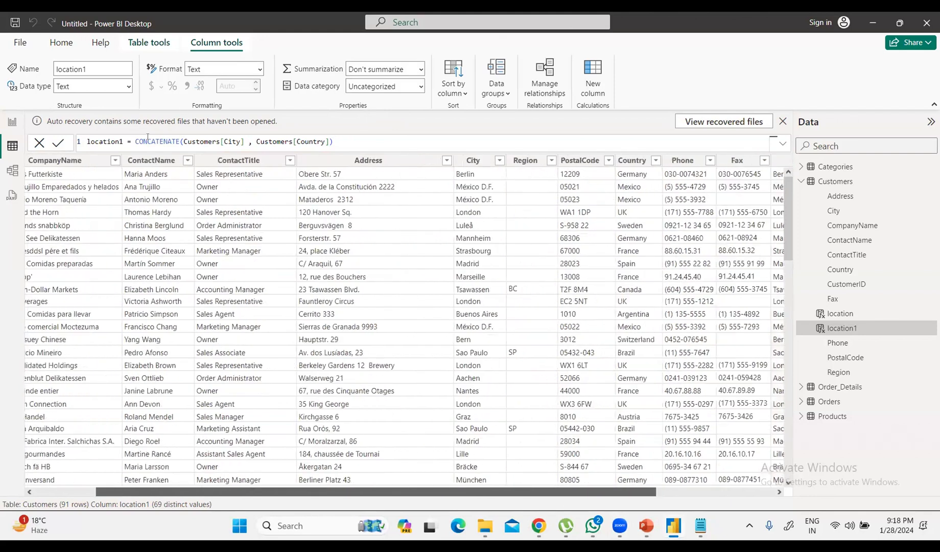
pyautogui.click(250, 141)
pyautogui.moveTo(180, 141); pyautogui.dragTo(244, 142)
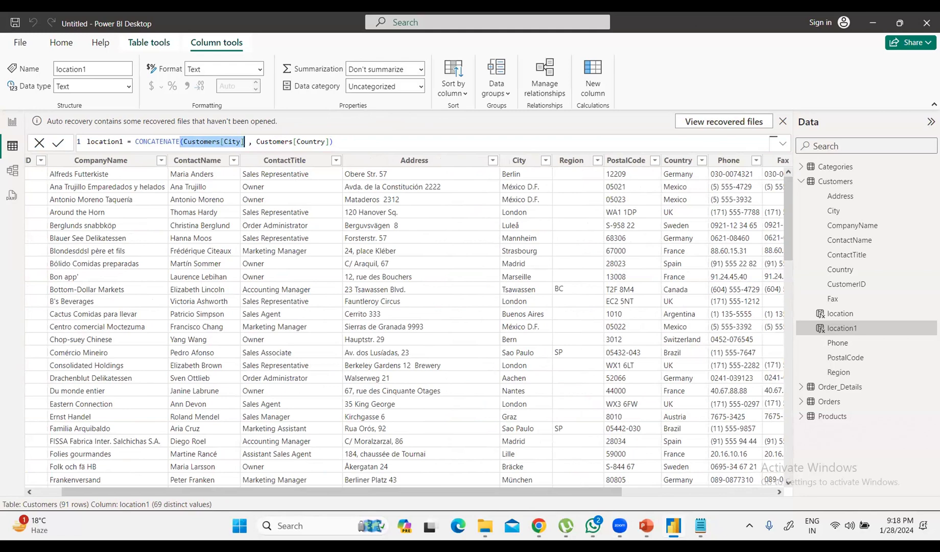
pyautogui.moveTo(244, 142); pyautogui.dragTo(244, 142)
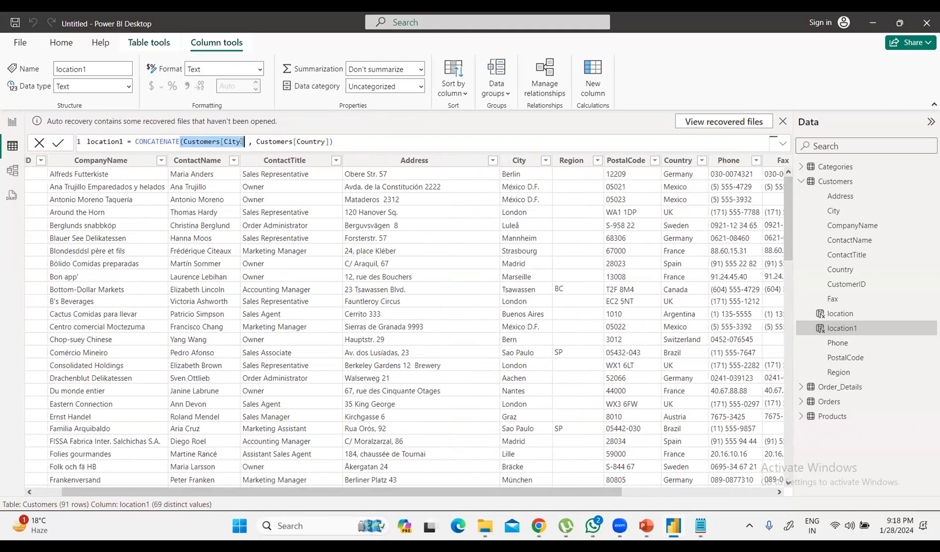
pyautogui.click(249, 141)
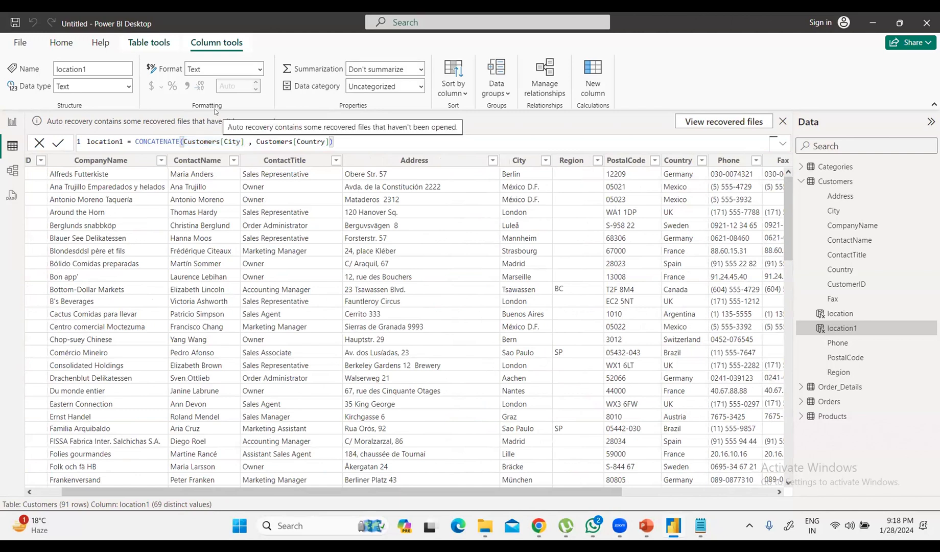
pyautogui.press('Delete')
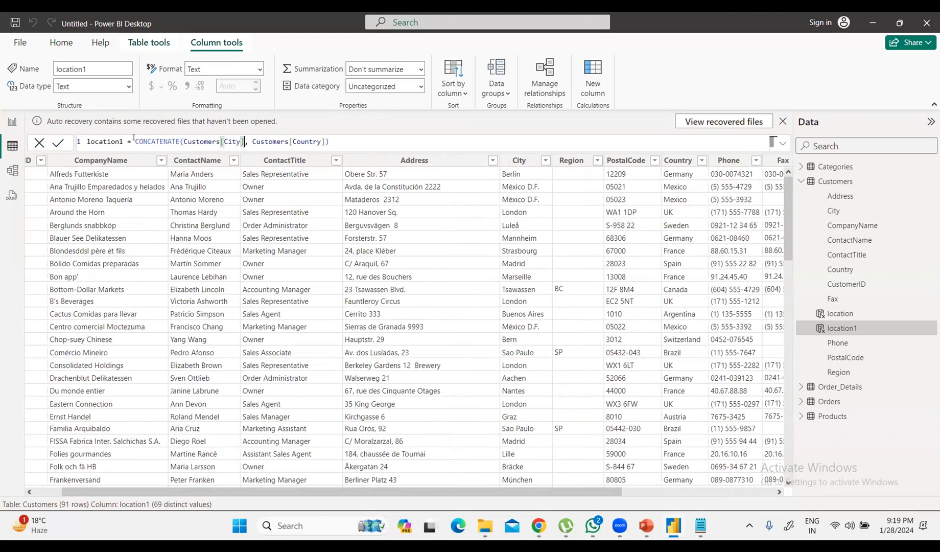
pyautogui.write(', "" ')
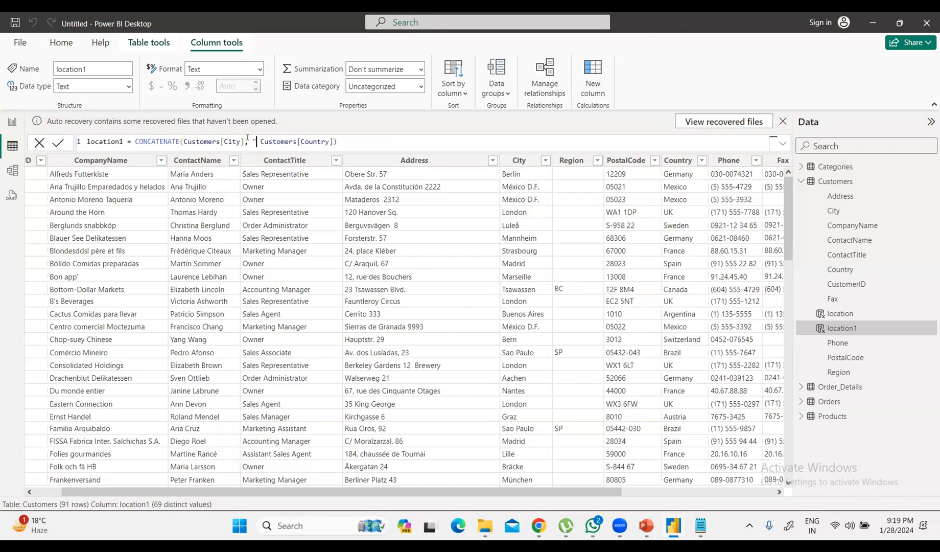
pyautogui.write(',')
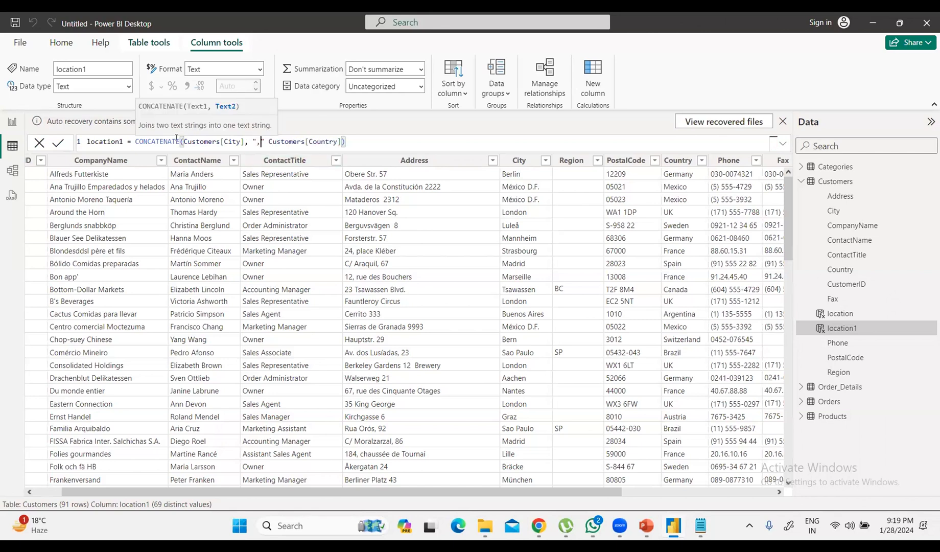
pyautogui.click(266, 138)
pyautogui.write(',')
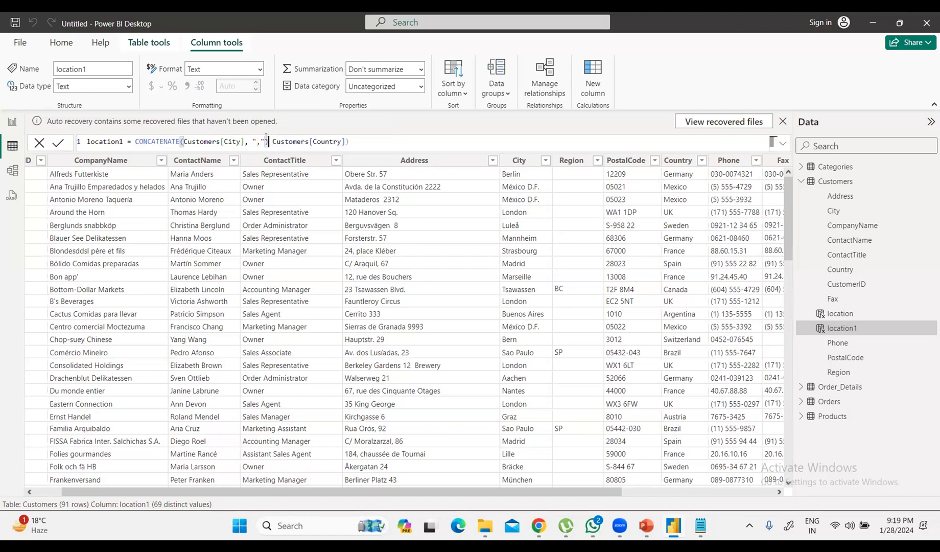
pyautogui.click(270, 138)
pyautogui.write(',')
# - Wrap location1's formula in an outer CONCATENATE so it reads CONCATENATE(CONCATENATE(Customers[City], ",") ,Customers[Country]), and apply it
pyautogui.doubleClick(134, 138)
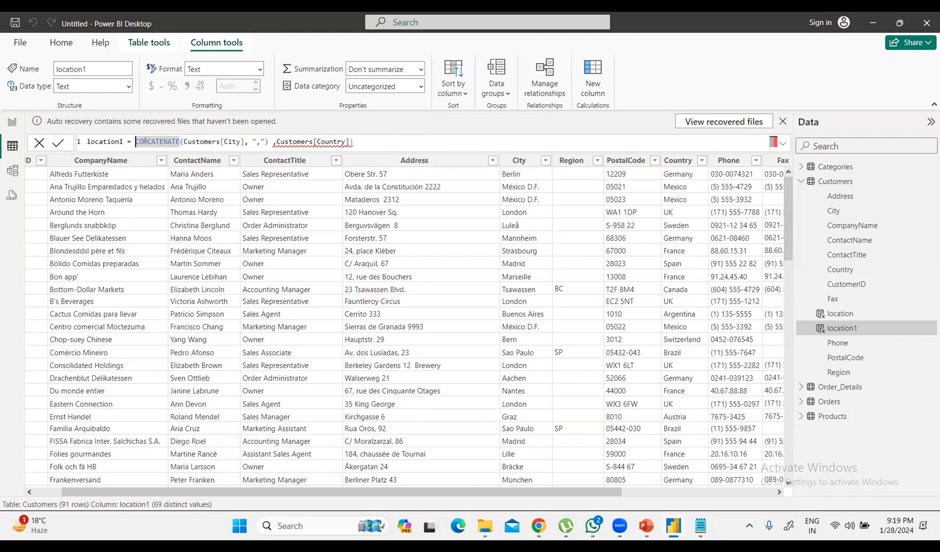
pyautogui.write('c')
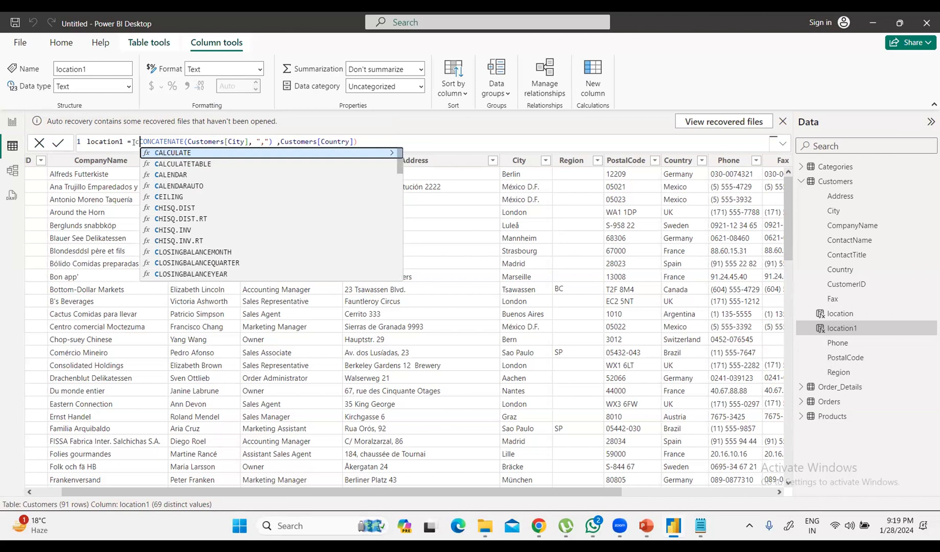
pyautogui.write('on')
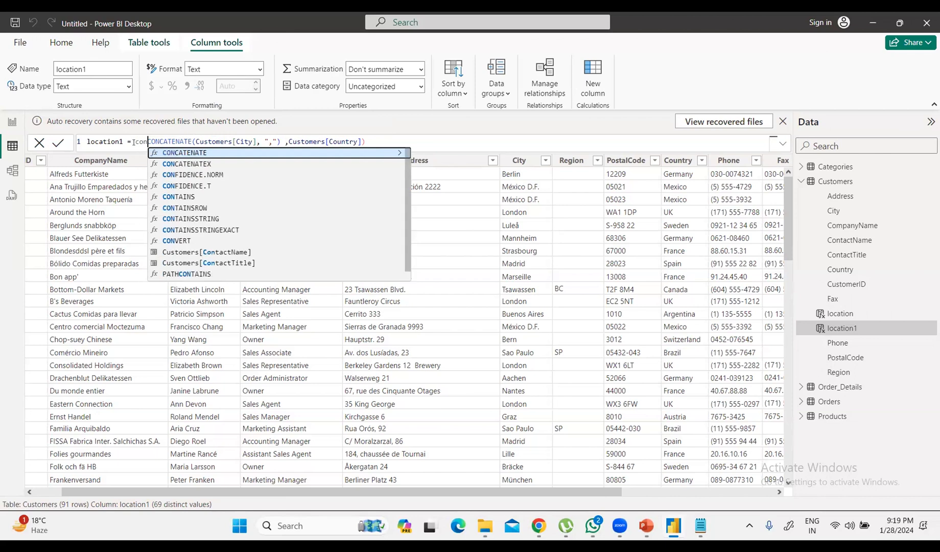
pyautogui.click(169, 152)
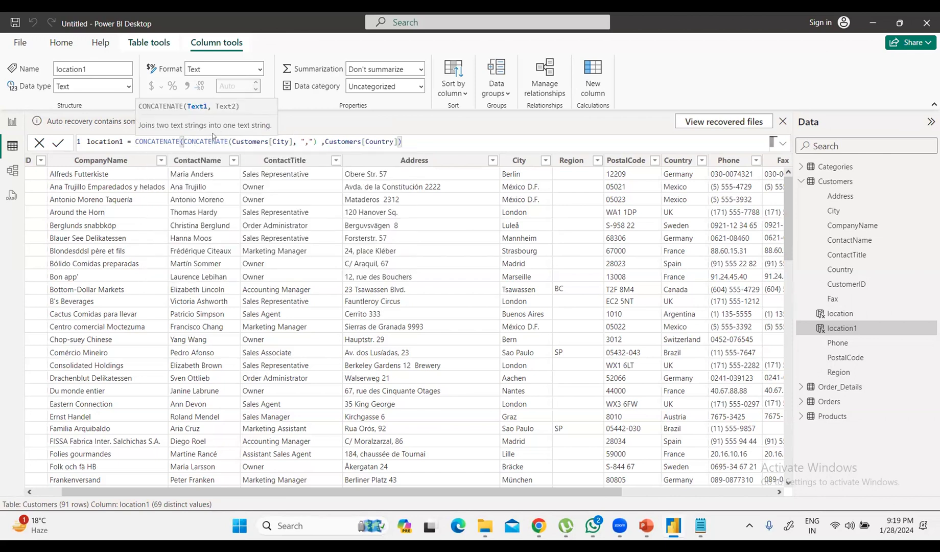
pyautogui.click(404, 140)
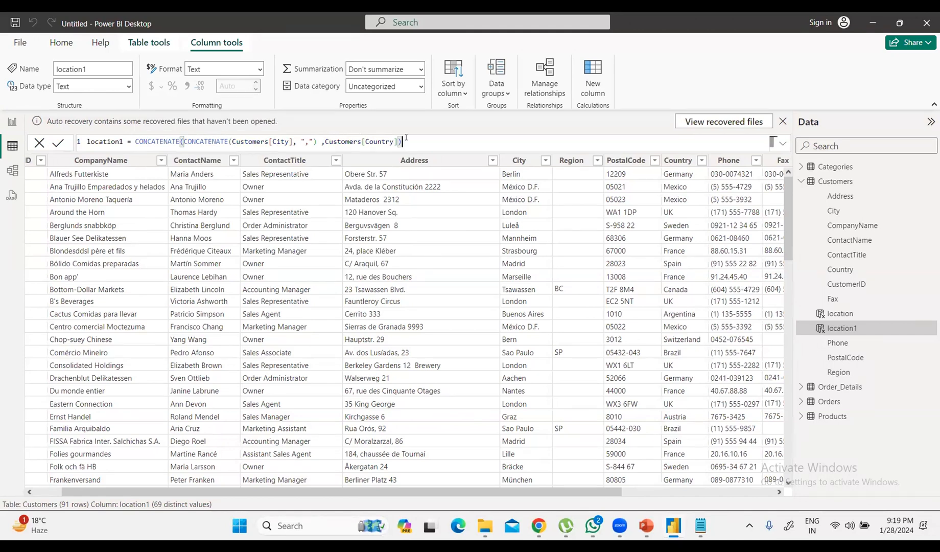
pyautogui.write('0')
pyautogui.press('BackSpace')
pyautogui.press('Return')
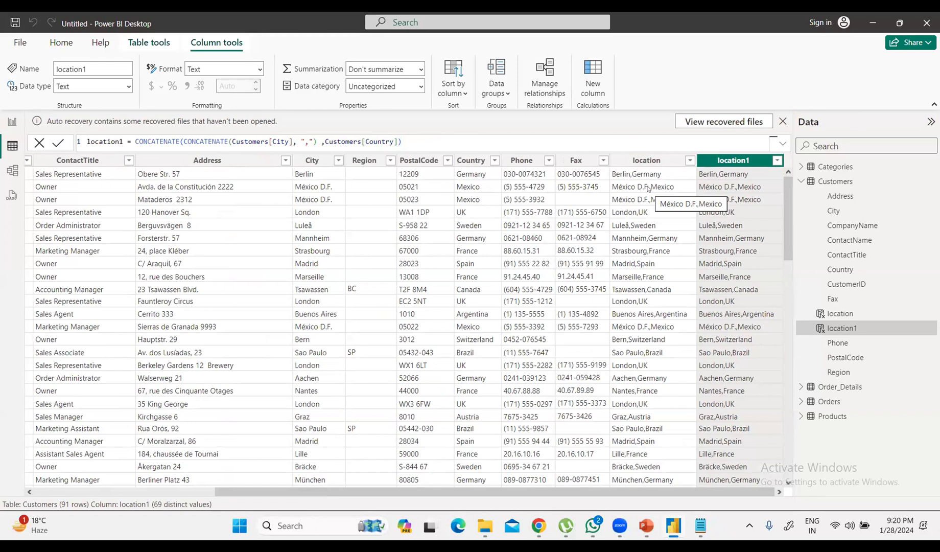
# - Compare the formulas of the location and location1 columns, and collapse the Customers table's field list
pyautogui.doubleClick(629, 160)
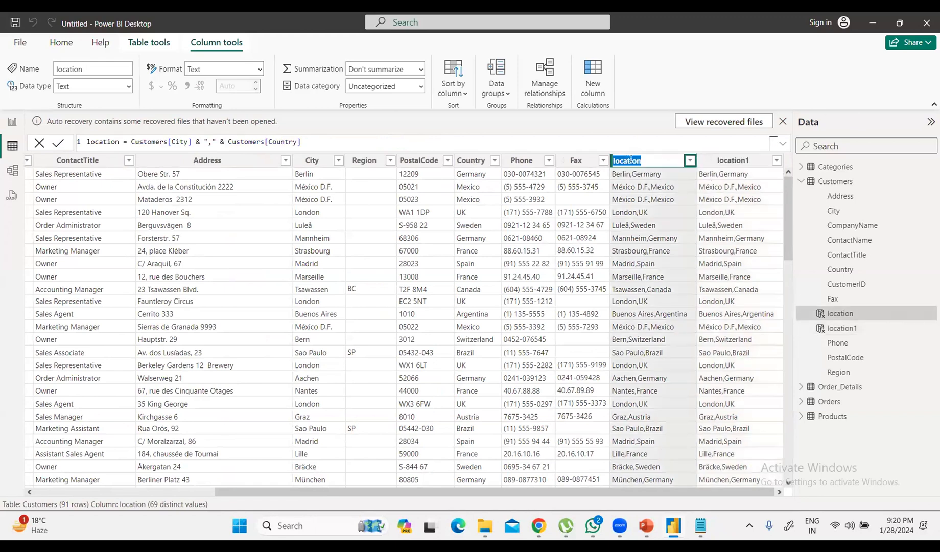
pyautogui.click(754, 159)
pyautogui.click(755, 159)
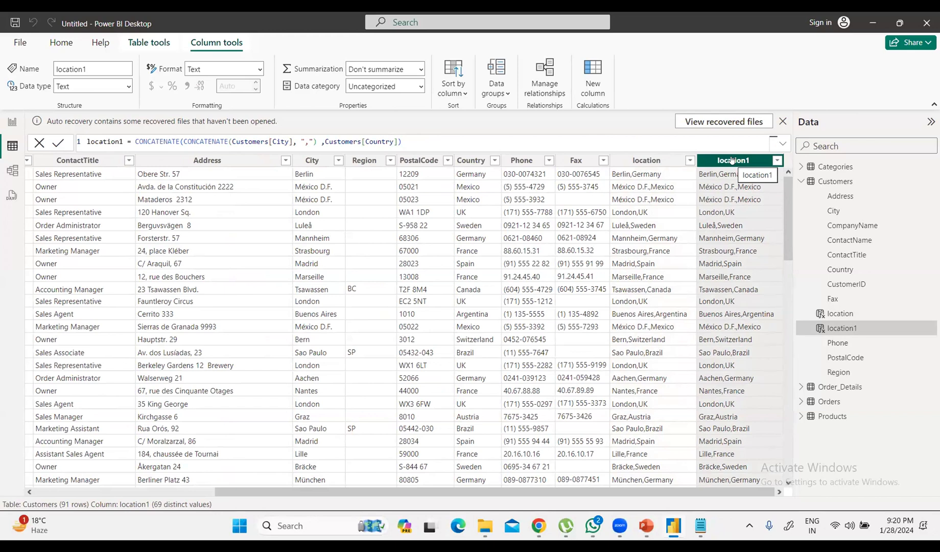
pyautogui.click(509, 142)
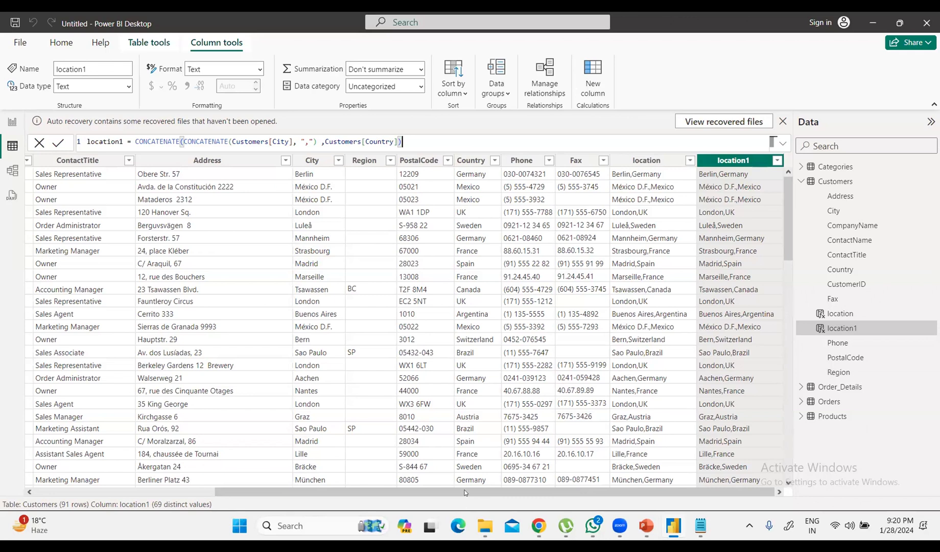
pyautogui.moveTo(465, 492); pyautogui.dragTo(256, 501)
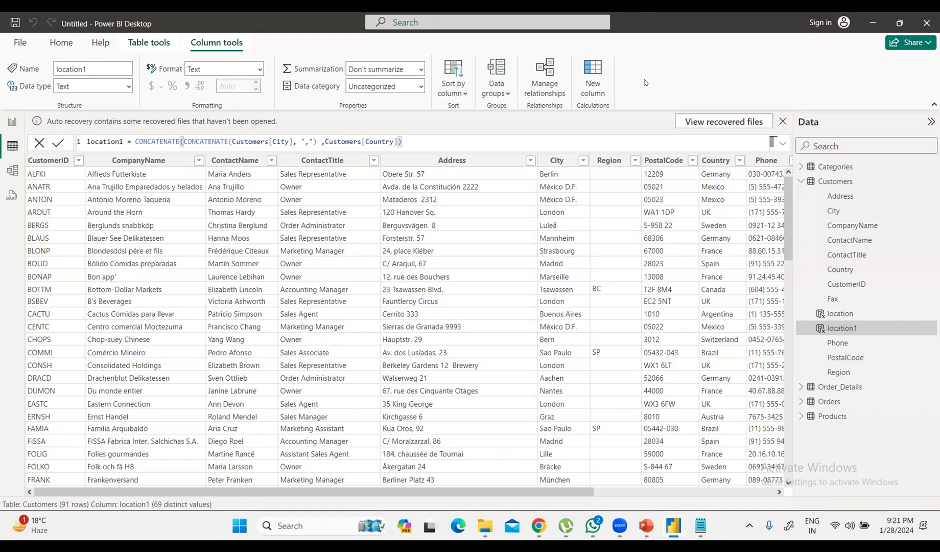
pyautogui.click(799, 181)
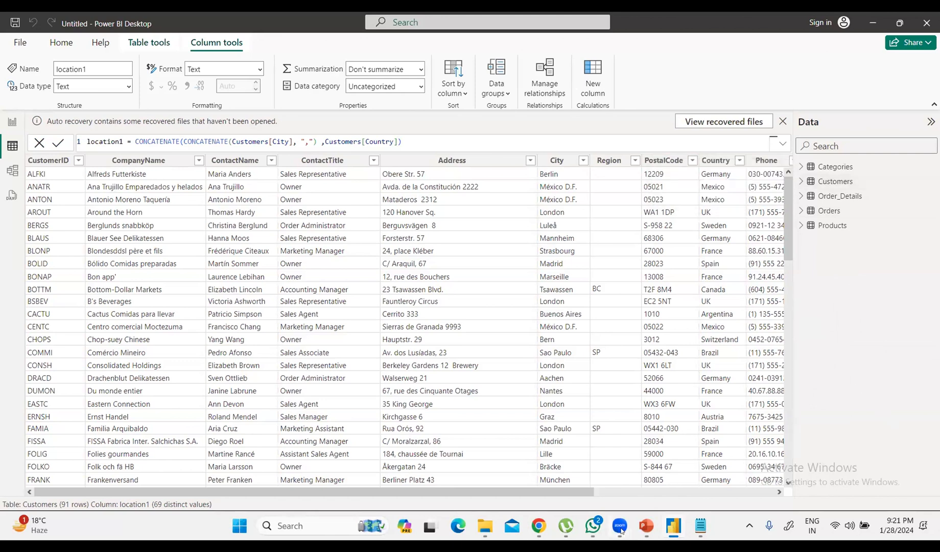
pyautogui.moveTo(620, 527)
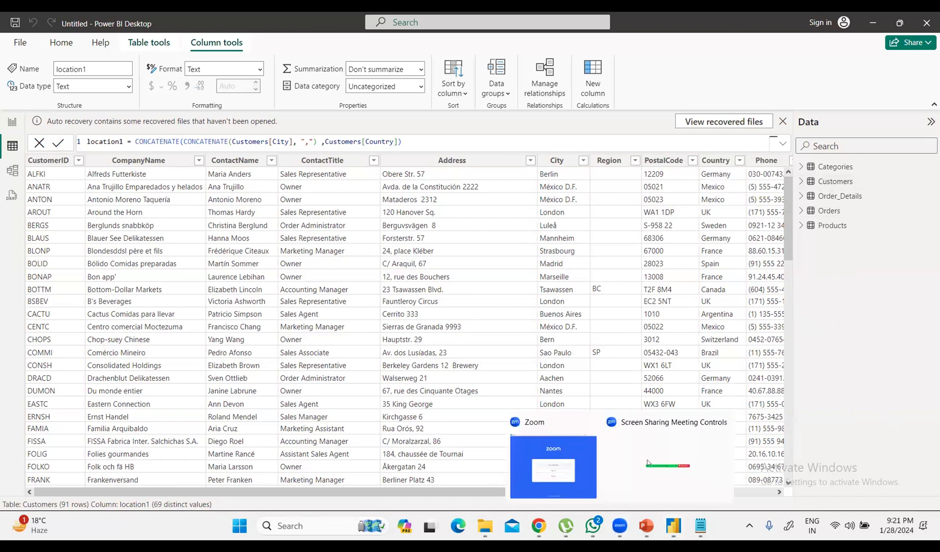
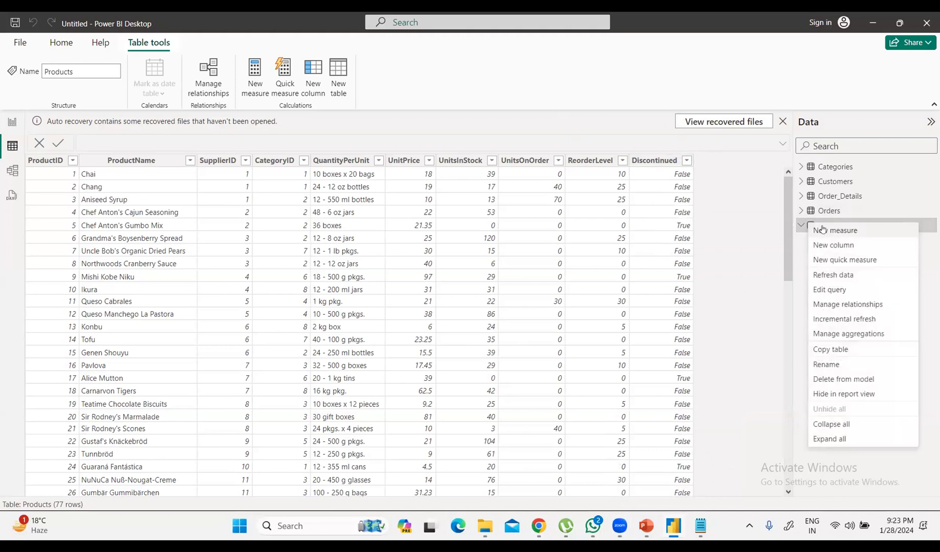
# - Create a new measure in the Products table and name it TOTAL SALES
pyautogui.click(820, 228)
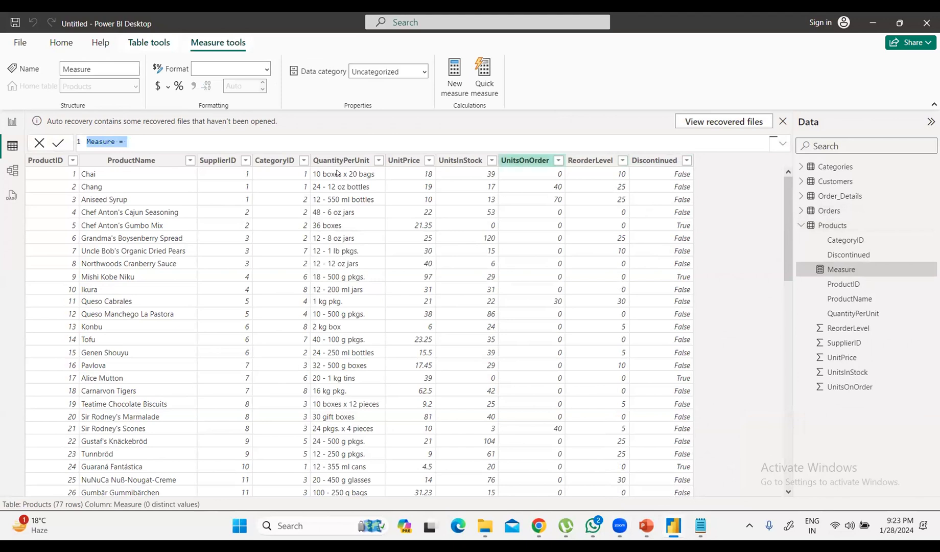
pyautogui.click(113, 141)
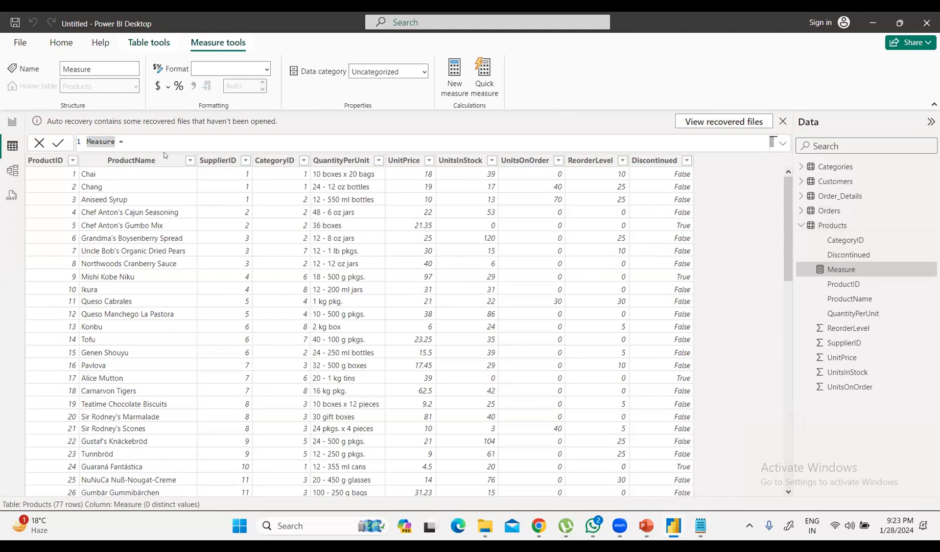
pyautogui.press('BackSpace')
pyautogui.press('BackSpace')
pyautogui.press('BackSpace')
pyautogui.press('BackSpace')
pyautogui.press('BackSpace')
pyautogui.press('BackSpace')
pyautogui.press('BackSpace')
pyautogui.write('TOT')
pyautogui.write('AL ')
pyautogui.write('SLAES')
pyautogui.press('BackSpace')
pyautogui.press('BackSpace')
pyautogui.press('BackSpace')
pyautogui.press('BackSpace')
pyautogui.write('ALES')
pyautogui.click(162, 142)
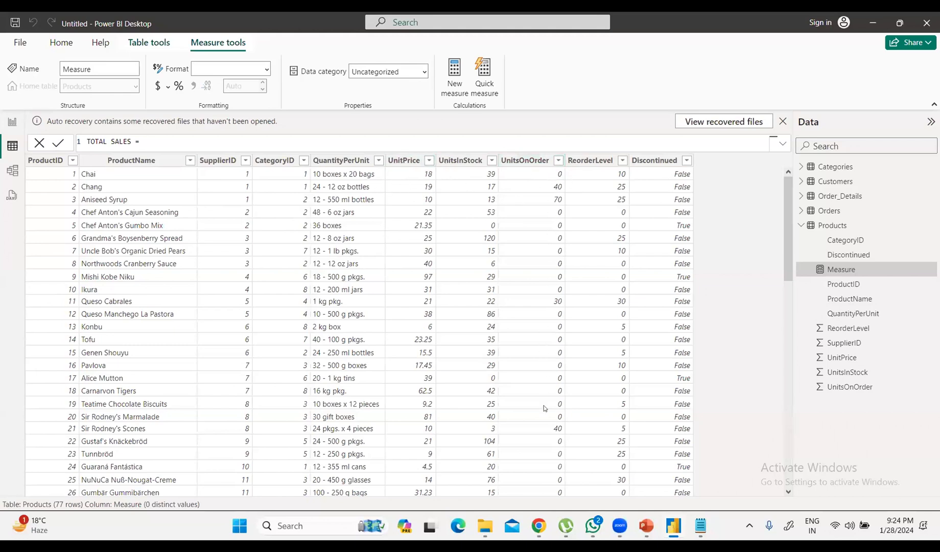
# - Try to reference the UnitPrice column in the TOTAL SALES measure's formula by searching for "UNIT", and clear the attempted entries
pyautogui.scroll(-8, 544, 359)
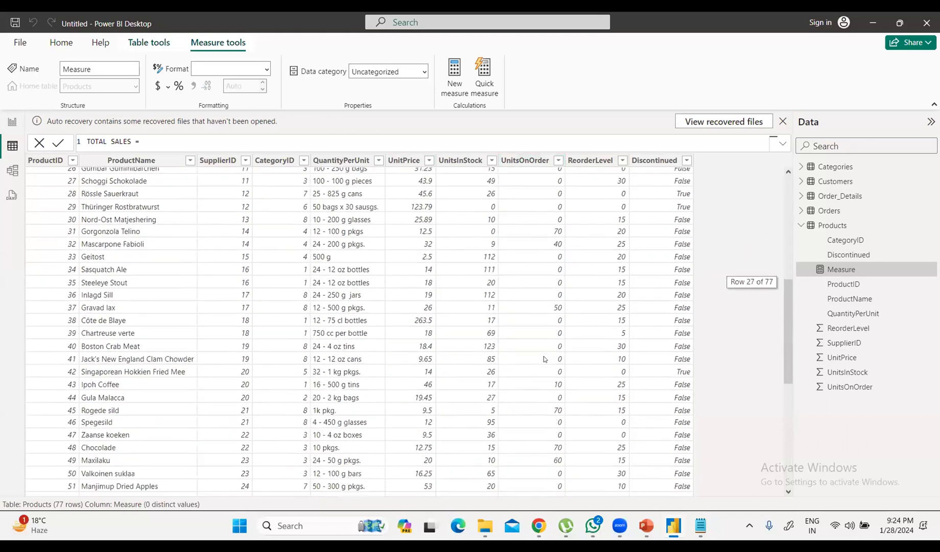
pyautogui.scroll(-8, 544, 359)
pyautogui.scroll(8, 544, 359)
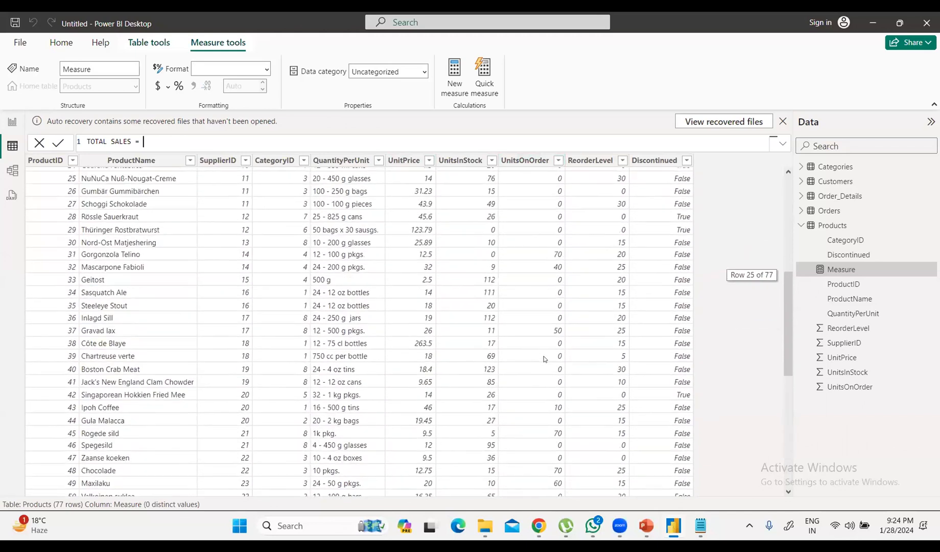
pyautogui.scroll(8, 544, 359)
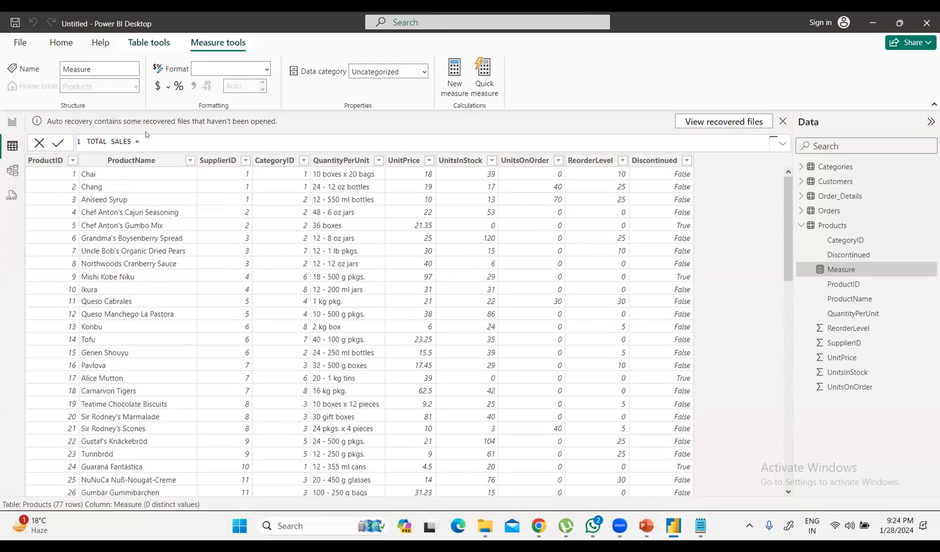
pyautogui.write('UNIT')
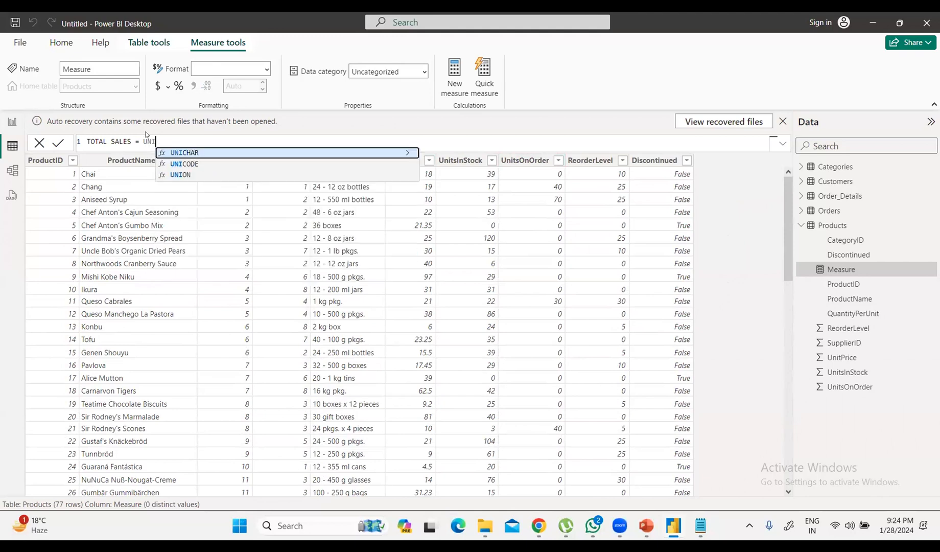
pyautogui.press('BackSpace')
pyautogui.press('BackSpace')
pyautogui.write('I')
pyautogui.press('BackSpace')
pyautogui.press('Tab')
pyautogui.press('BackSpace')
pyautogui.press('BackSpace')
pyautogui.press('BackSpace')
pyautogui.press('BackSpace')
pyautogui.press('BackSpace')
pyautogui.press('BackSpace')
pyautogui.press('BackSpace')
pyautogui.press('BackSpace')
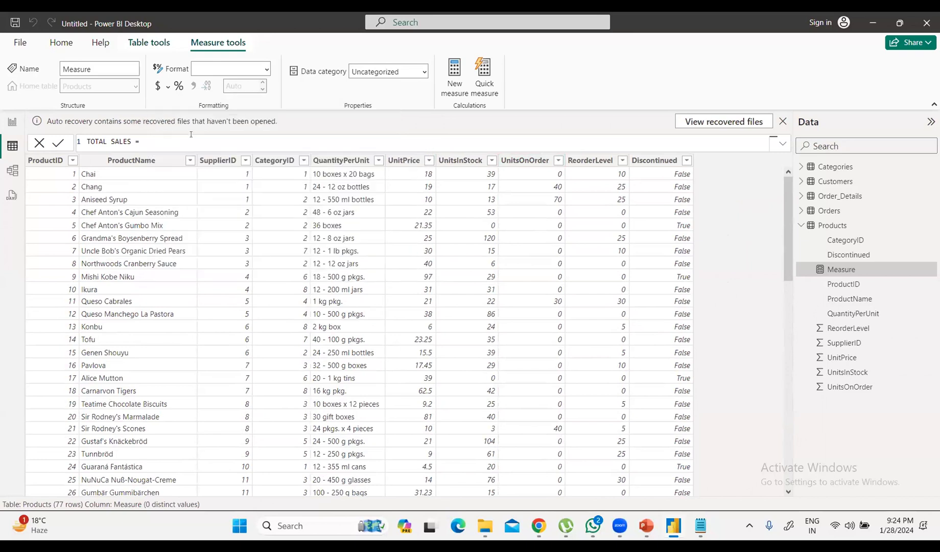
pyautogui.write('uni')
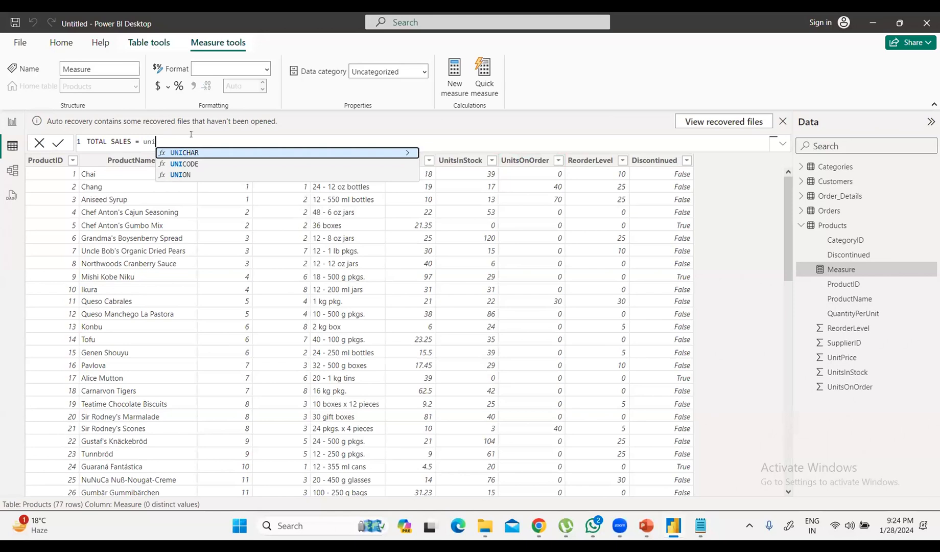
pyautogui.press('BackSpace')
pyautogui.press('BackSpace')
pyautogui.press('BackSpace')
pyautogui.press('BackSpace')
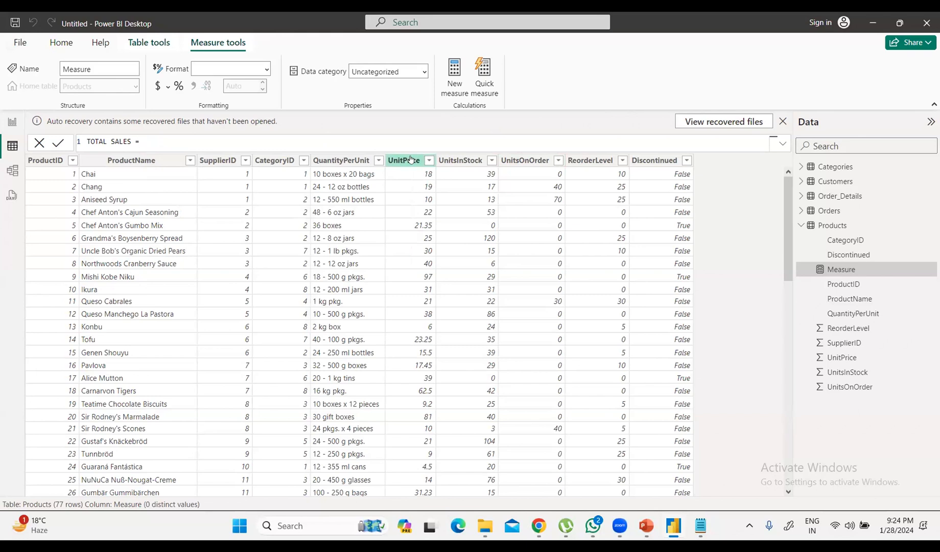
# - Examine the columns of the Orders table and return to the Products table
pyautogui.click(811, 226)
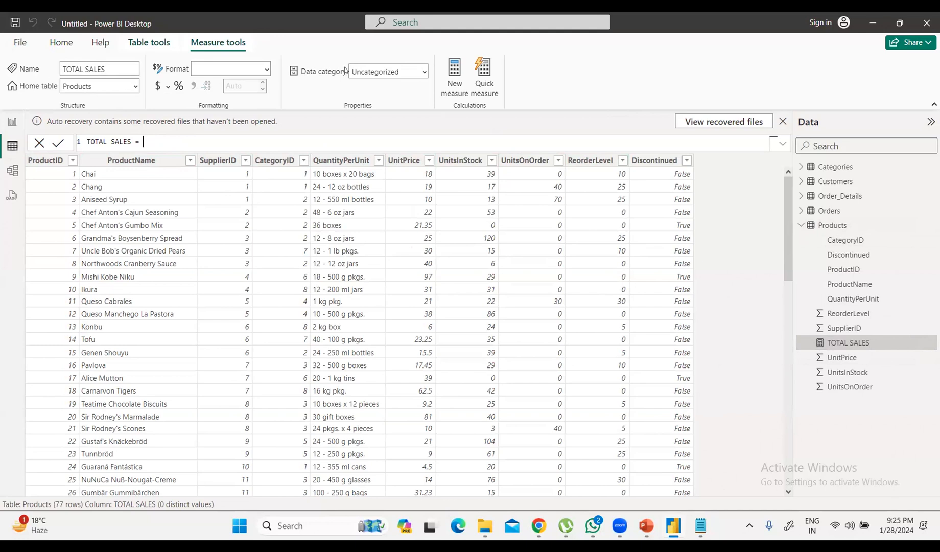
pyautogui.click(814, 209)
pyautogui.moveTo(464, 491); pyautogui.dragTo(692, 494)
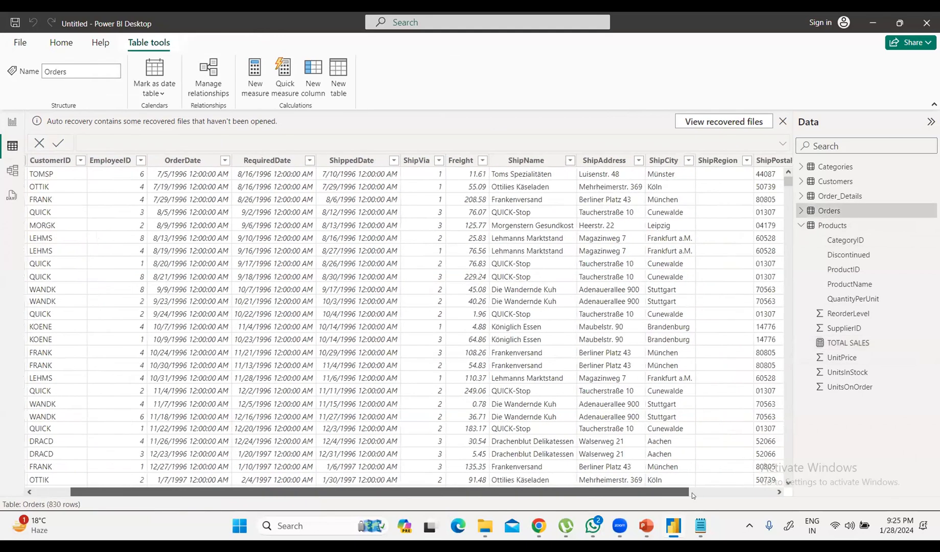
pyautogui.click(693, 494)
pyautogui.moveTo(173, 522); pyautogui.dragTo(141, 524)
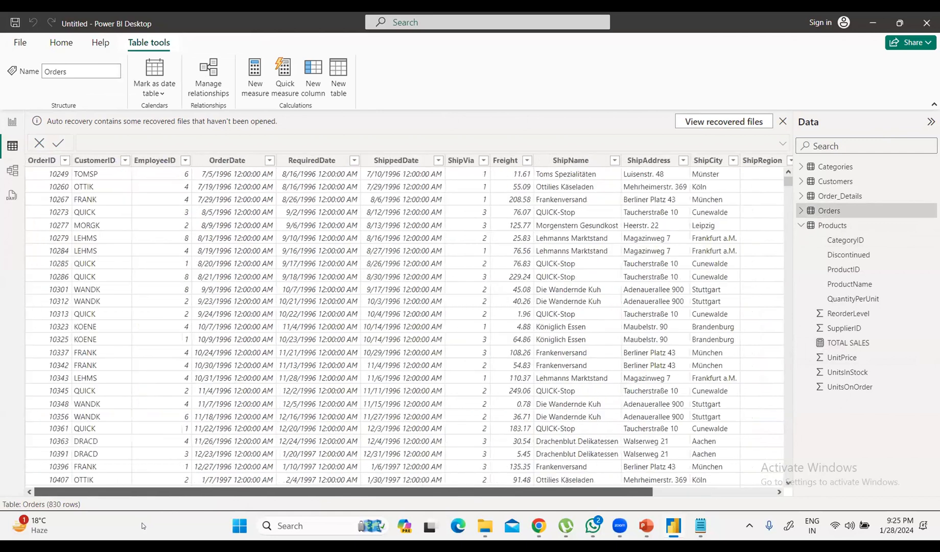
pyautogui.moveTo(779, 247); pyautogui.dragTo(837, 229)
pyautogui.click(835, 226)
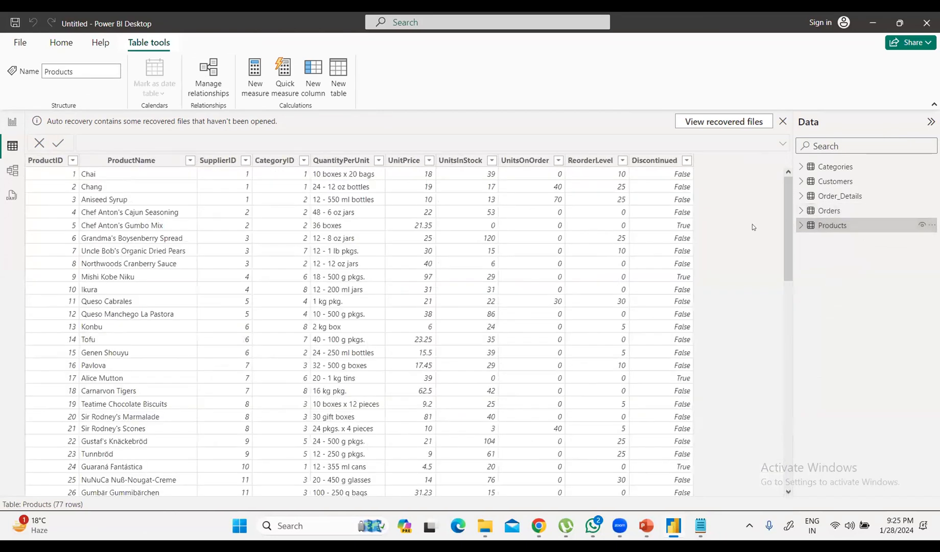
# - Reopen the TOTAL SALES measure and try to find a Products column for its formula with "pro" and "unit", clearing both entries
pyautogui.click(803, 225)
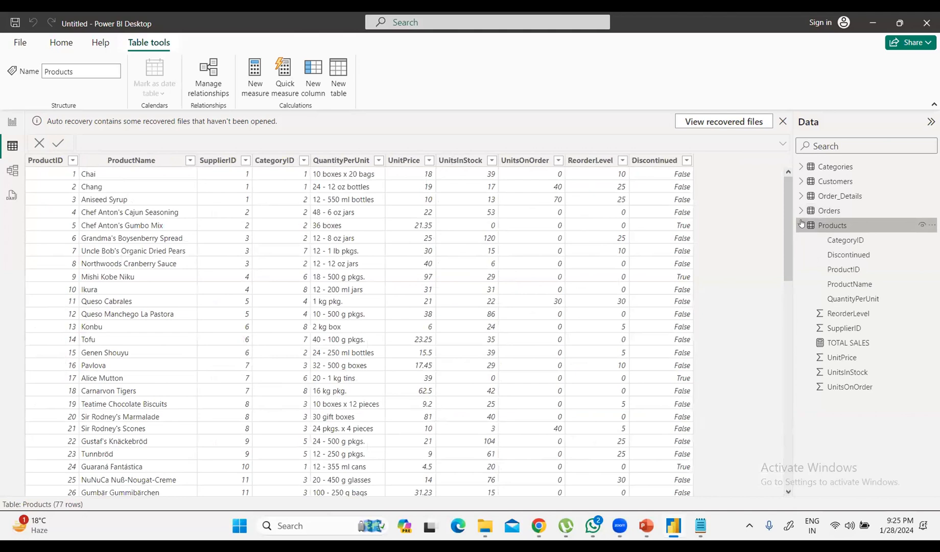
pyautogui.click(858, 341)
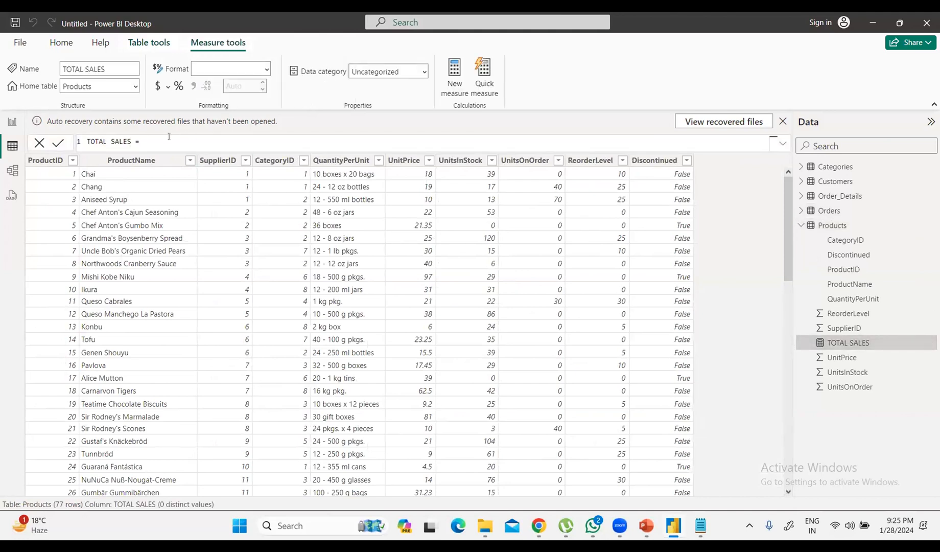
pyautogui.write('u')
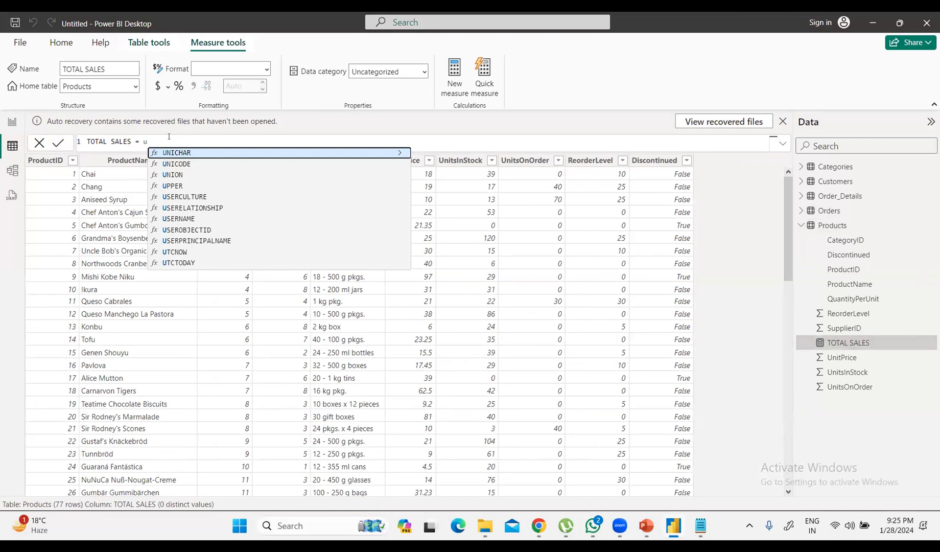
pyautogui.press('BackSpace')
pyautogui.write('pro')
pyautogui.press('BackSpace')
pyautogui.press('BackSpace')
pyautogui.press('BackSpace')
pyautogui.write('unit')
pyautogui.press('BackSpace')
pyautogui.press('BackSpace')
pyautogui.press('BackSpace')
pyautogui.press('BackSpace')
pyautogui.press('BackSpace')
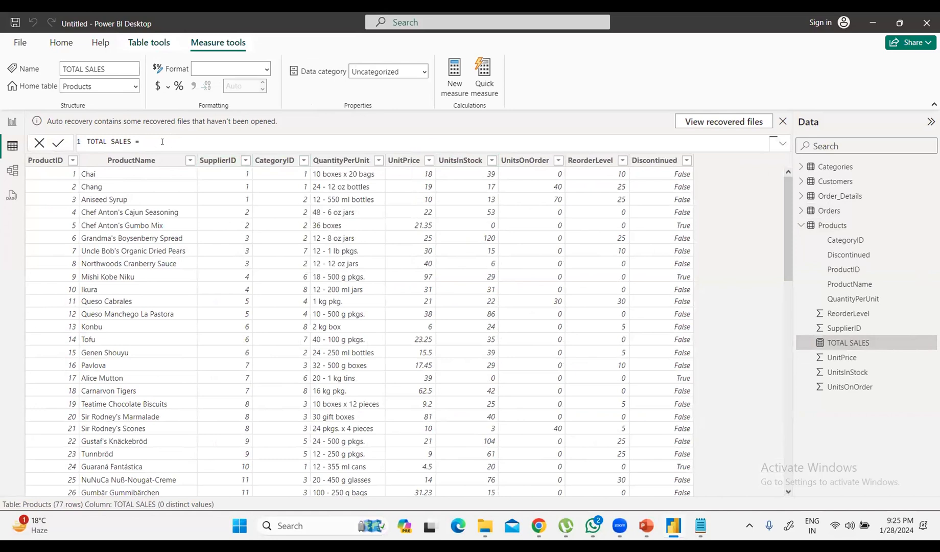
# - Delete the TOTAL SALES measure from the model
pyautogui.moveTo(139, 141); pyautogui.dragTo(6, 148)
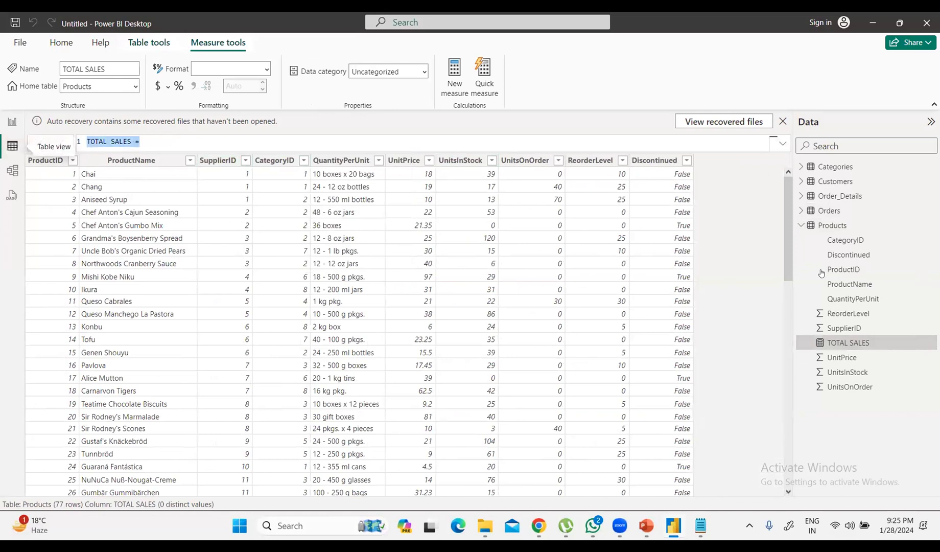
pyautogui.rightClick(842, 343)
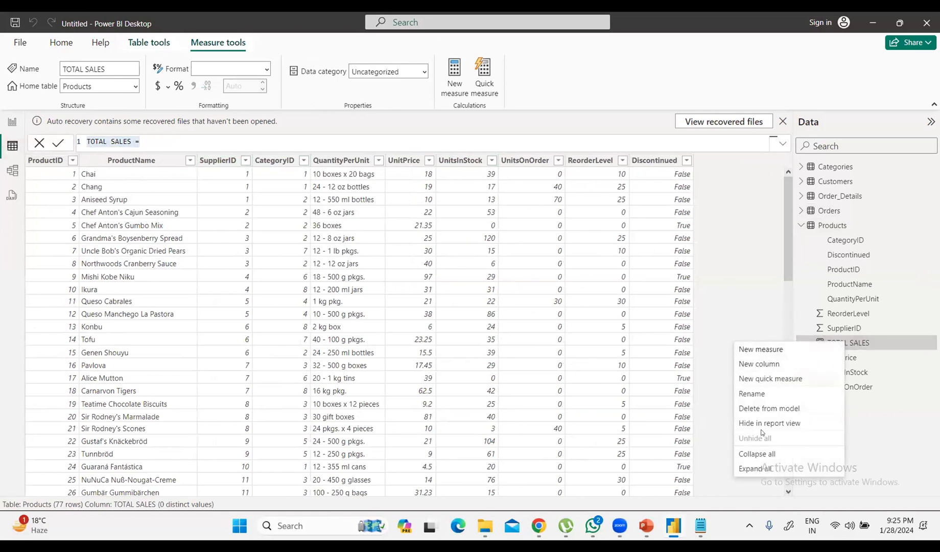
pyautogui.click(758, 409)
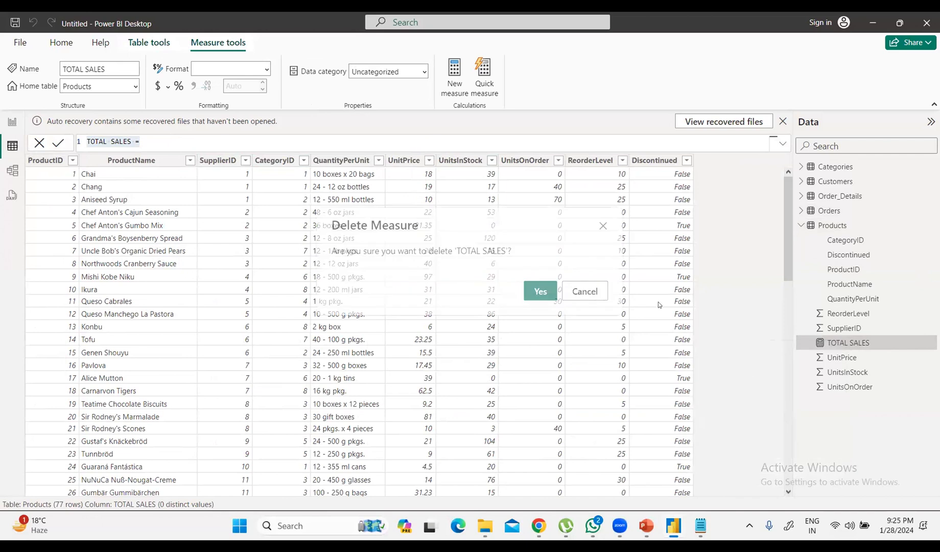
pyautogui.click(541, 290)
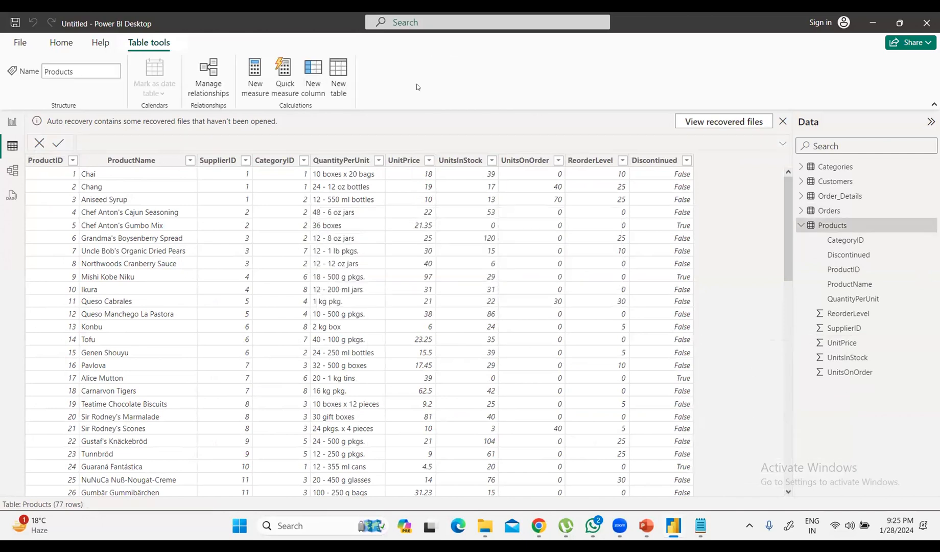
# - Add a calculated column named TotalSales to the Products table
pyautogui.click(316, 69)
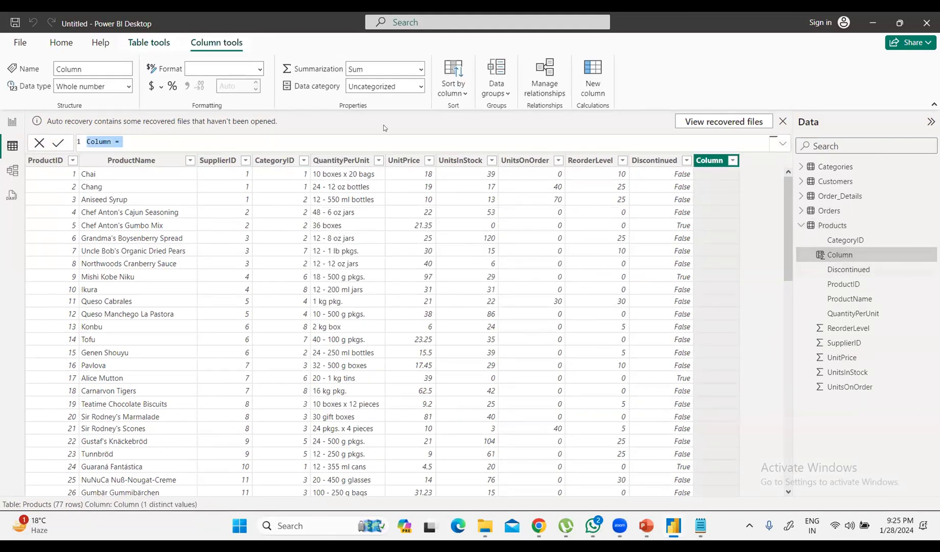
pyautogui.click(165, 143)
pyautogui.doubleClick(106, 136)
pyautogui.press('BackSpace')
pyautogui.write('Totl')
pyautogui.press('BackSpace')
pyautogui.write('alSals')
pyautogui.press('BackSpace')
pyautogui.write('es')
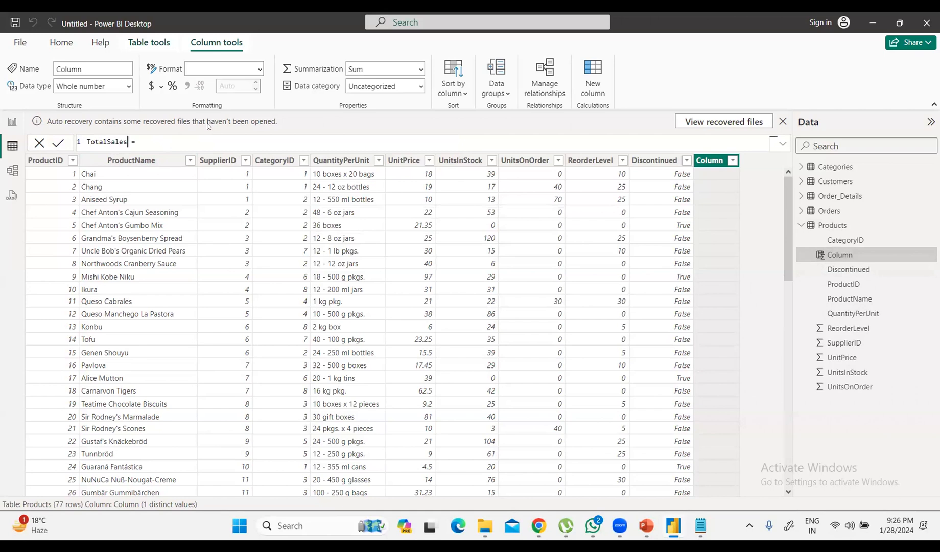
# - Define the TotalSales column as Products[UnitPrice] * Products[UnitsOnOrder] and commit the formula
pyautogui.click(155, 141)
pyautogui.write('uni')
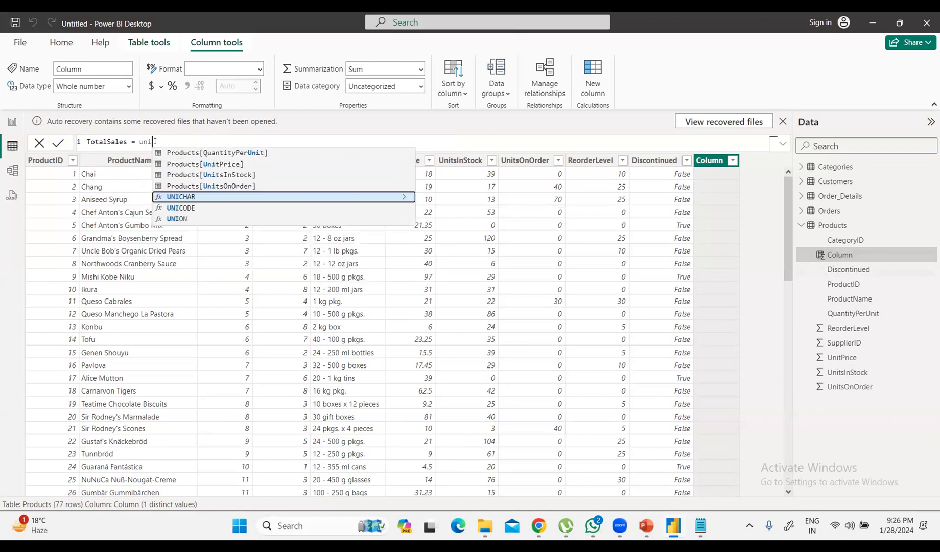
pyautogui.click(206, 163)
pyautogui.write('*')
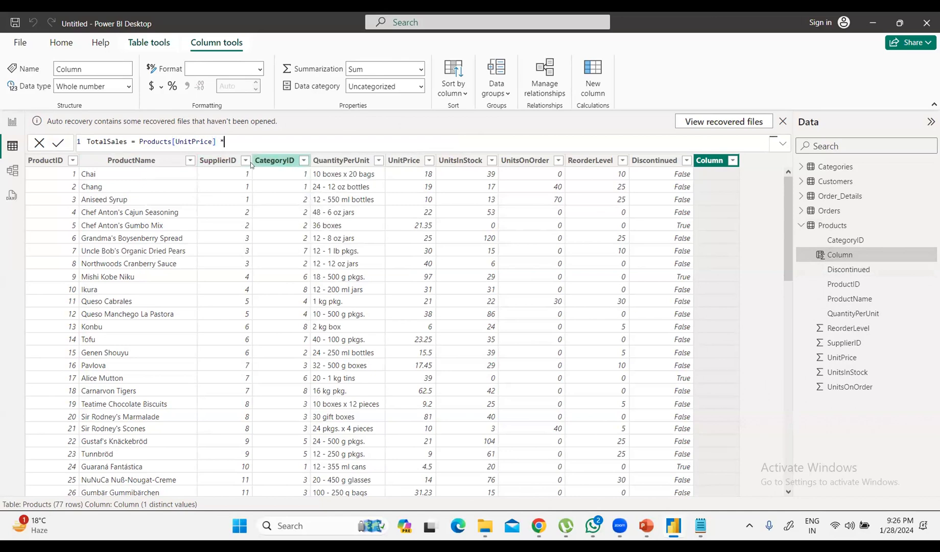
pyautogui.write(' unit')
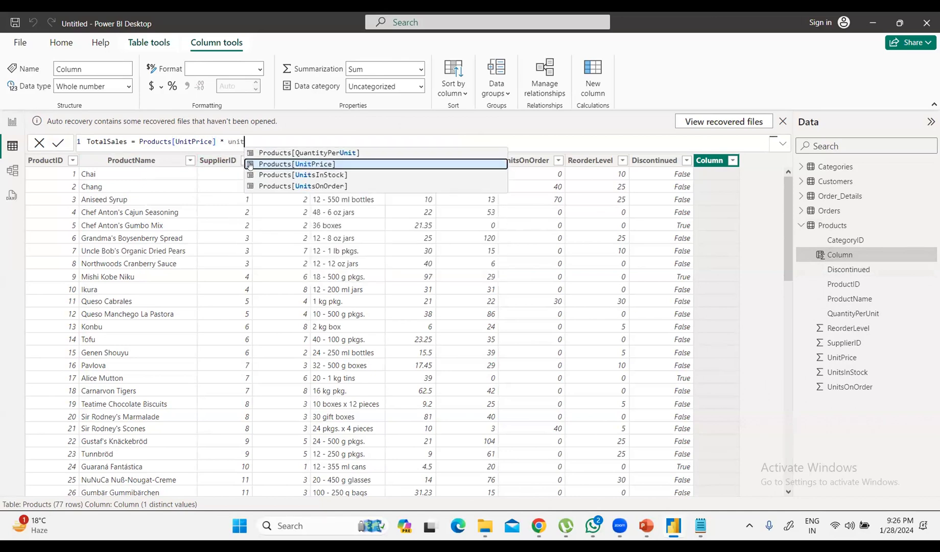
pyautogui.click(333, 186)
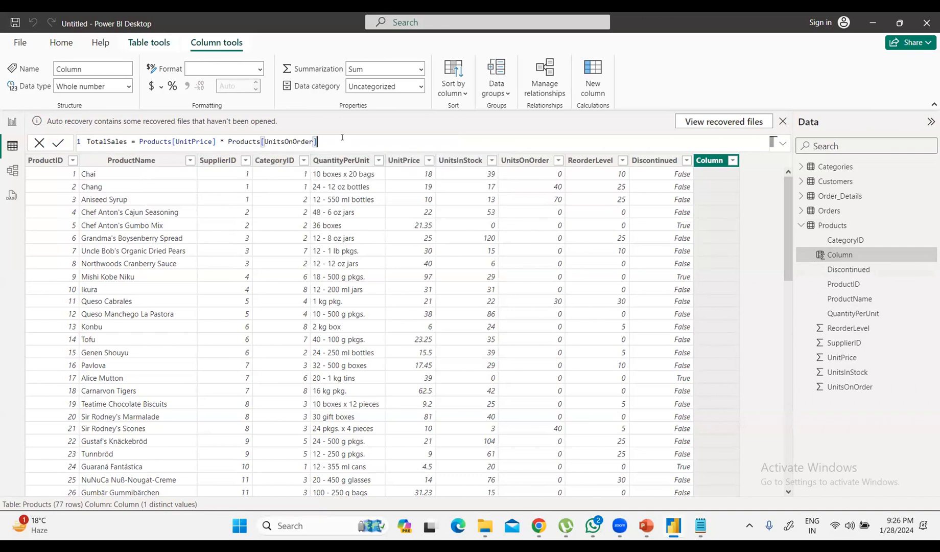
pyautogui.press('Return')
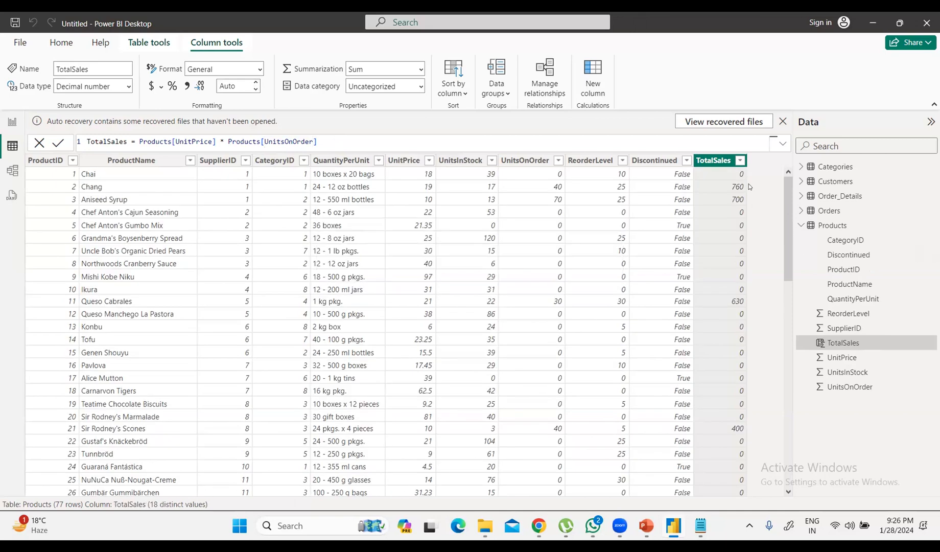
# - Review the calculated TotalSales values across all rows of the Products table
pyautogui.scroll(-8, 713, 167)
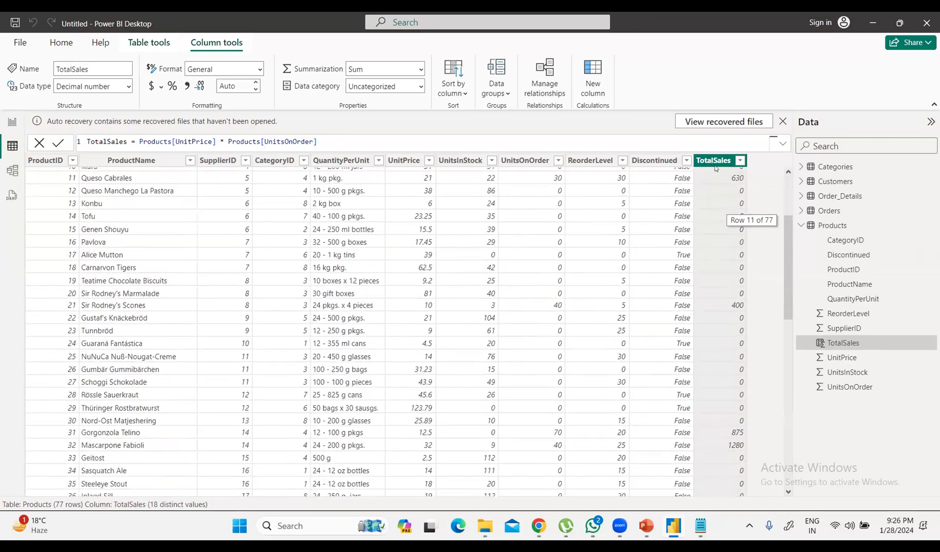
pyautogui.scroll(-4, 716, 168)
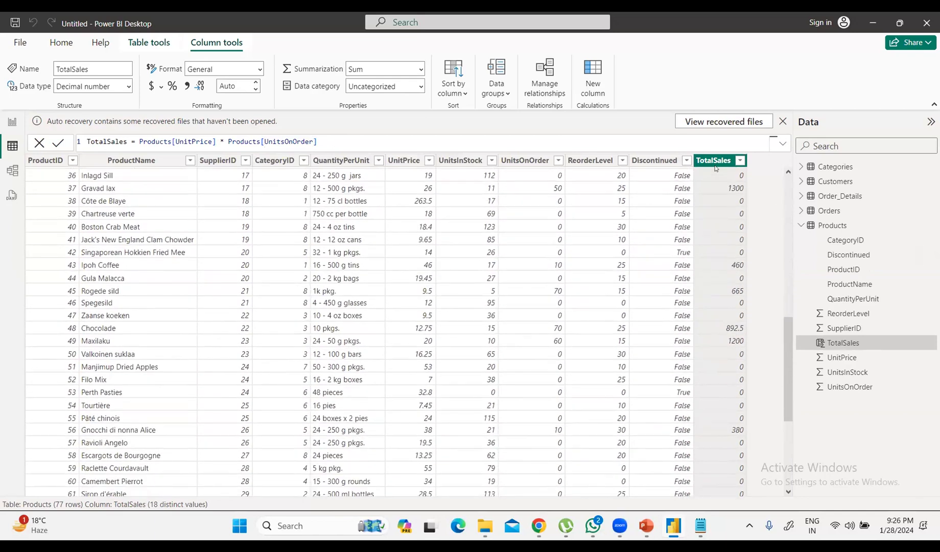
pyautogui.scroll(-5, 716, 168)
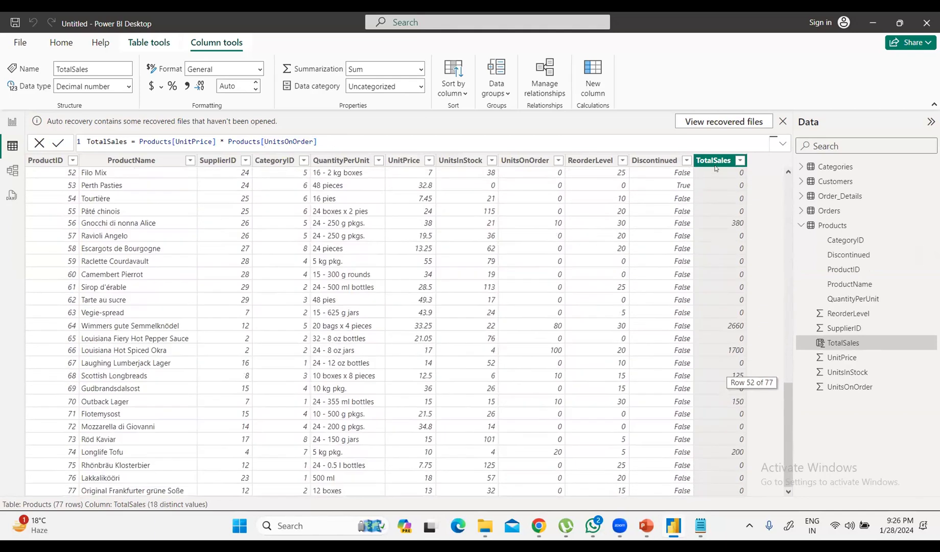
pyautogui.scroll(15, 715, 167)
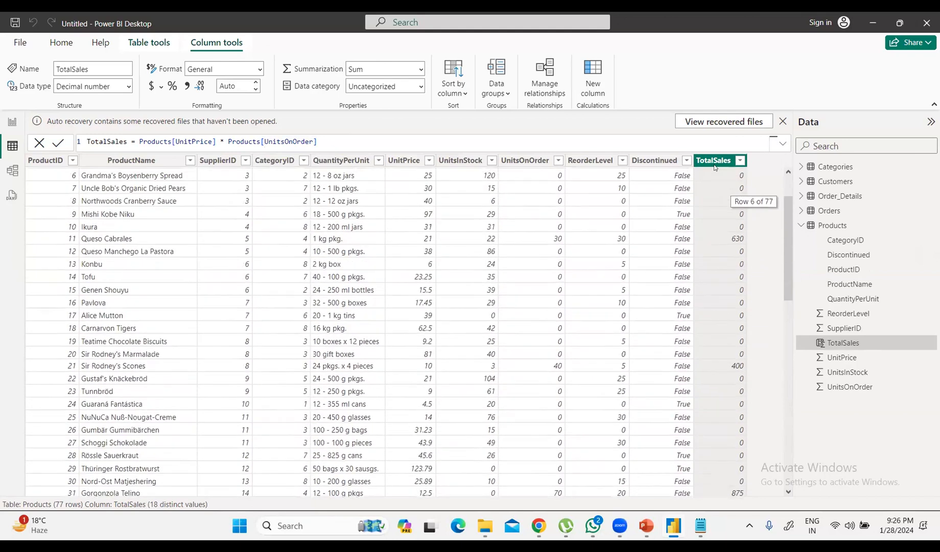
pyautogui.scroll(1, 715, 167)
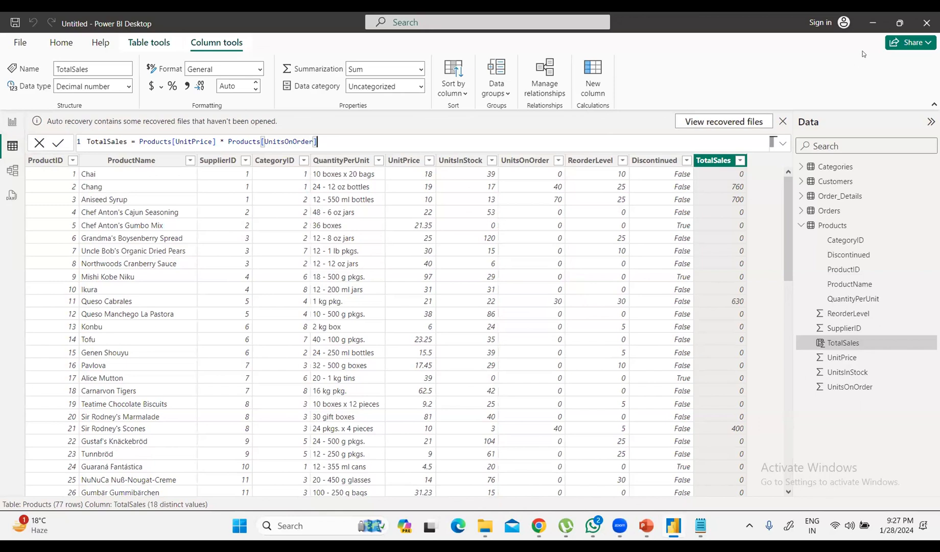
# - Minimize Power BI Desktop and switch to the open presentation in PowerPoint
pyautogui.moveTo(646, 527)
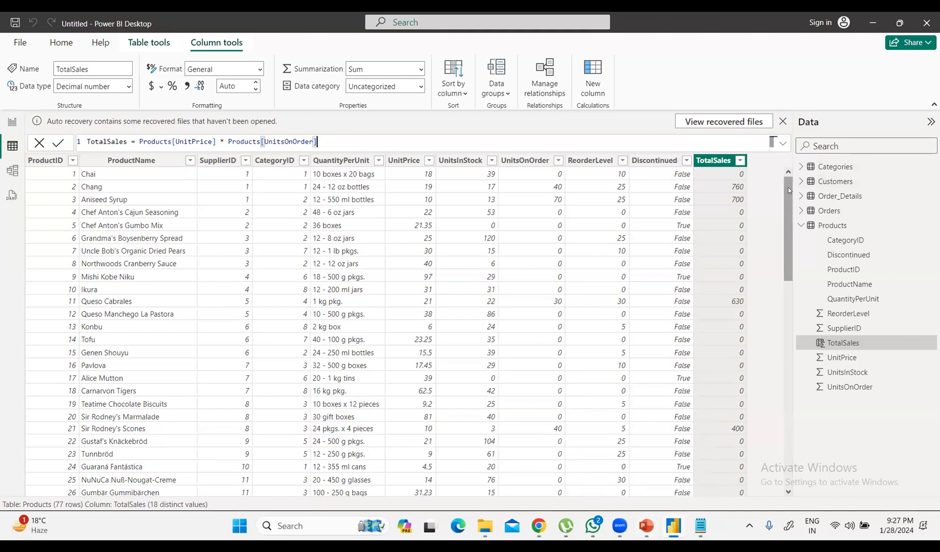
pyautogui.moveTo(788, 207); pyautogui.dragTo(604, 33)
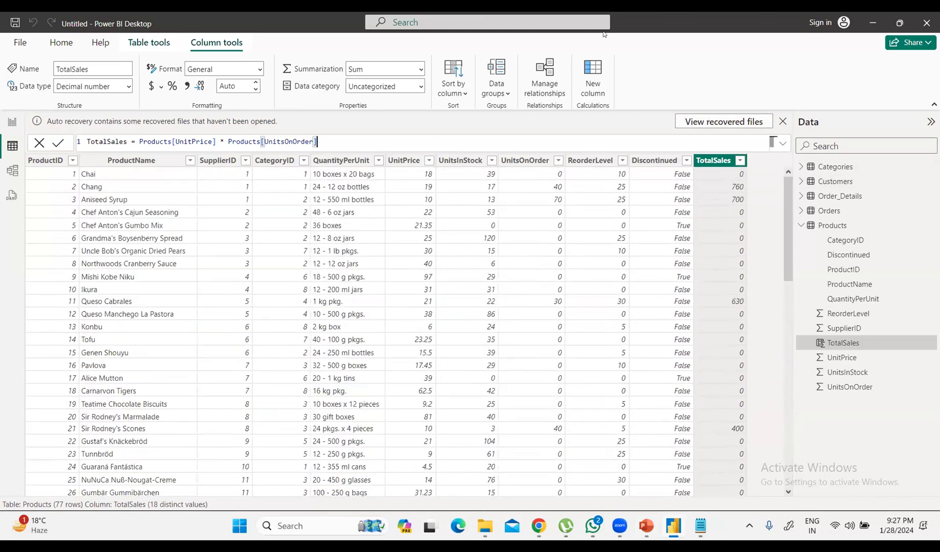
pyautogui.click(875, 21)
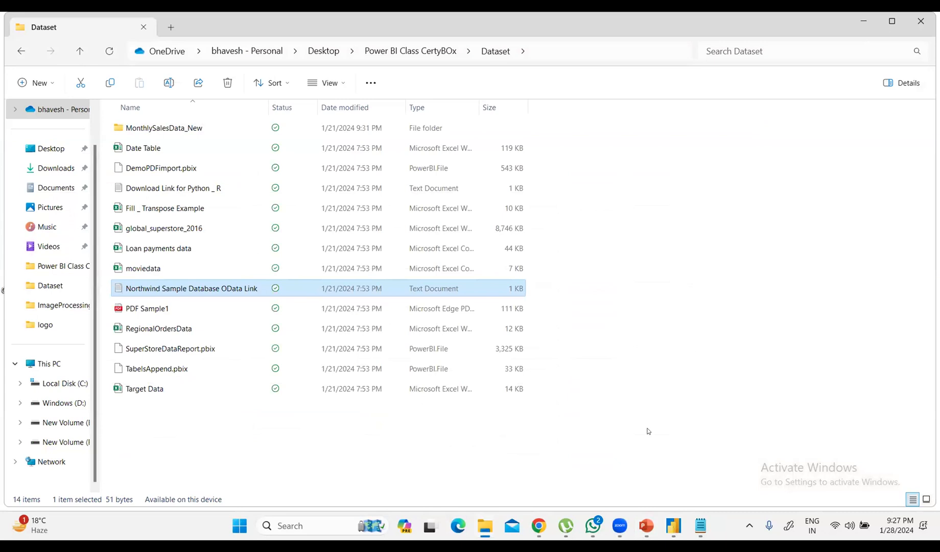
pyautogui.click(646, 526)
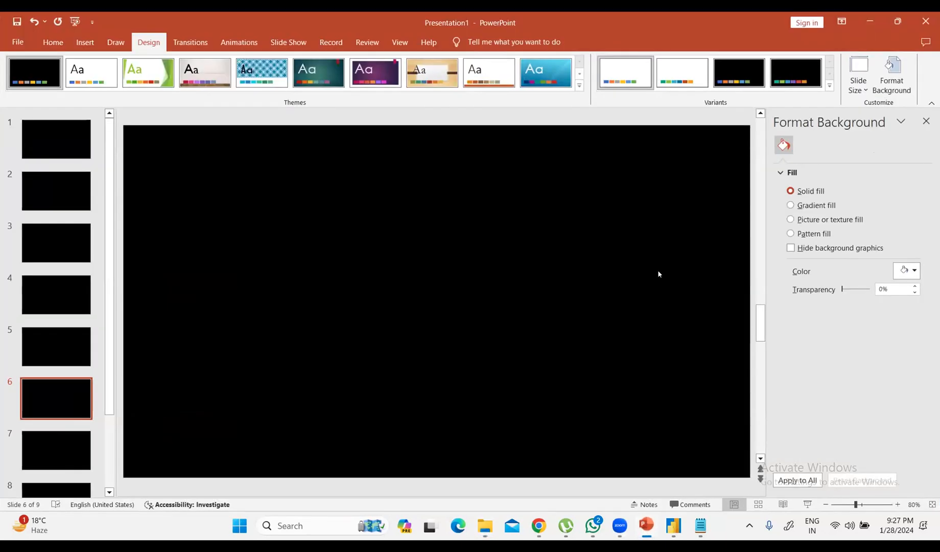